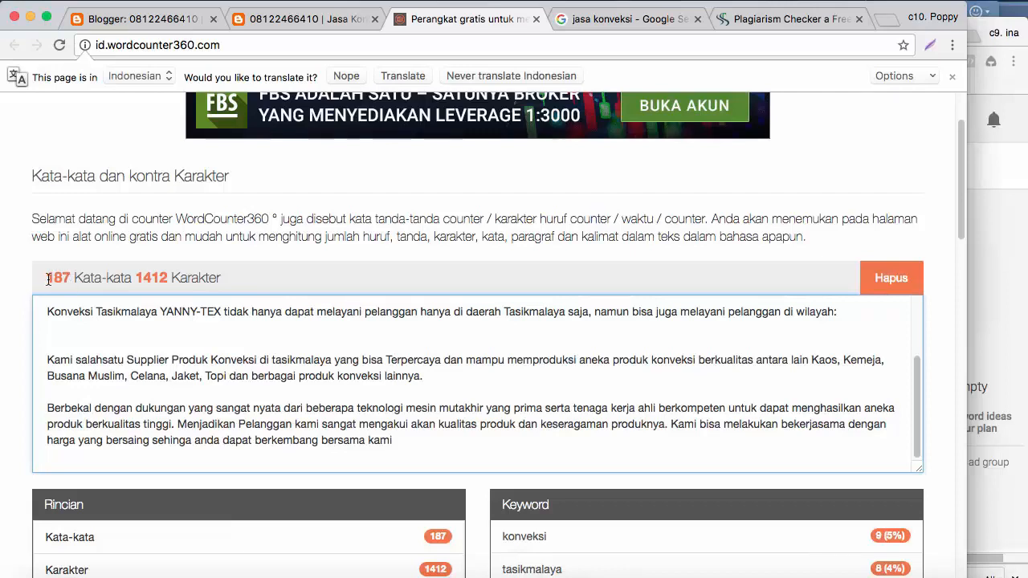
Step: Review the article's word count, plagiarism report and Word draft, along with the blog's page and basic settings
{"action": "scroll", "coordinate": [358, 439], "scroll_direction": "down", "scroll_amount": 1}
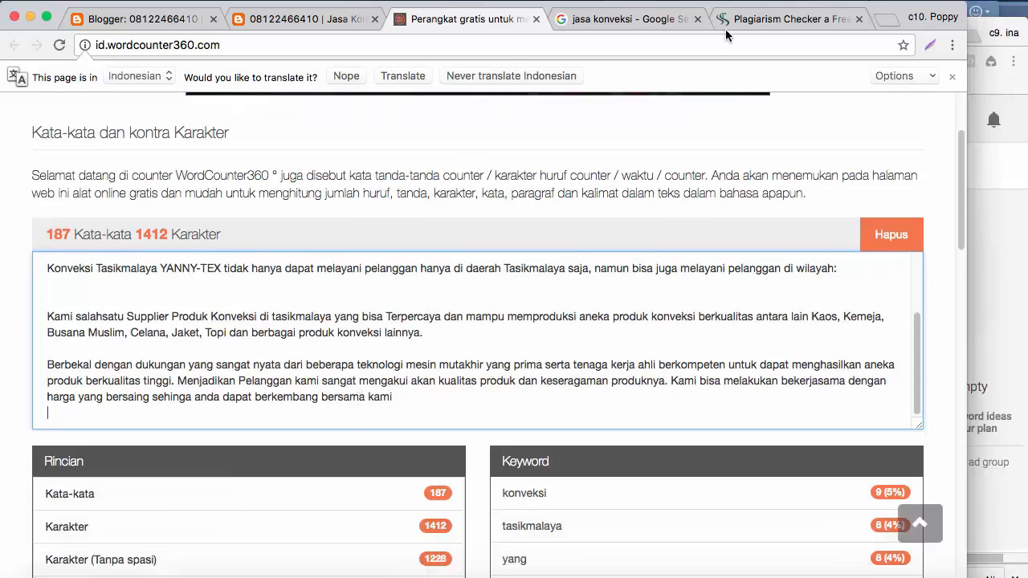
{"action": "left_click", "coordinate": [765, 22]}
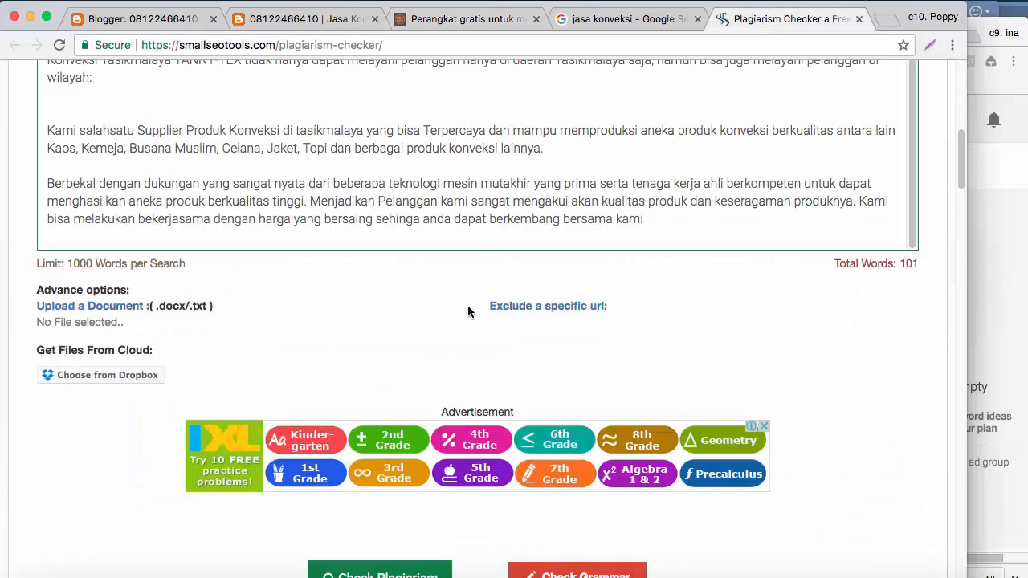
{"action": "scroll", "coordinate": [468, 305], "scroll_direction": "up", "scroll_amount": 1}
{"action": "scroll", "coordinate": [469, 302], "scroll_direction": "down", "scroll_amount": 7}
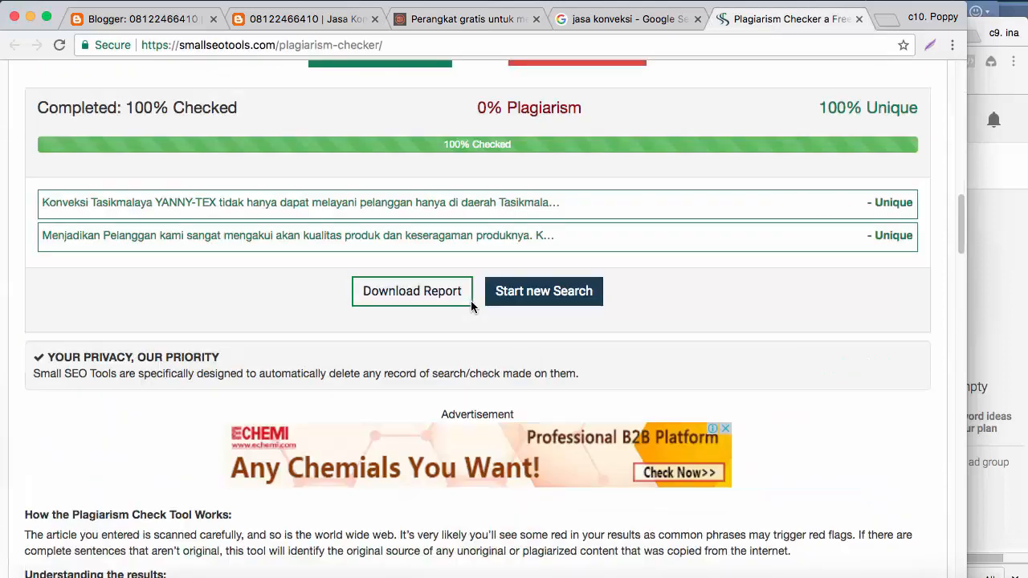
{"action": "left_click", "coordinate": [498, 18]}
{"action": "left_click", "coordinate": [303, 23]}
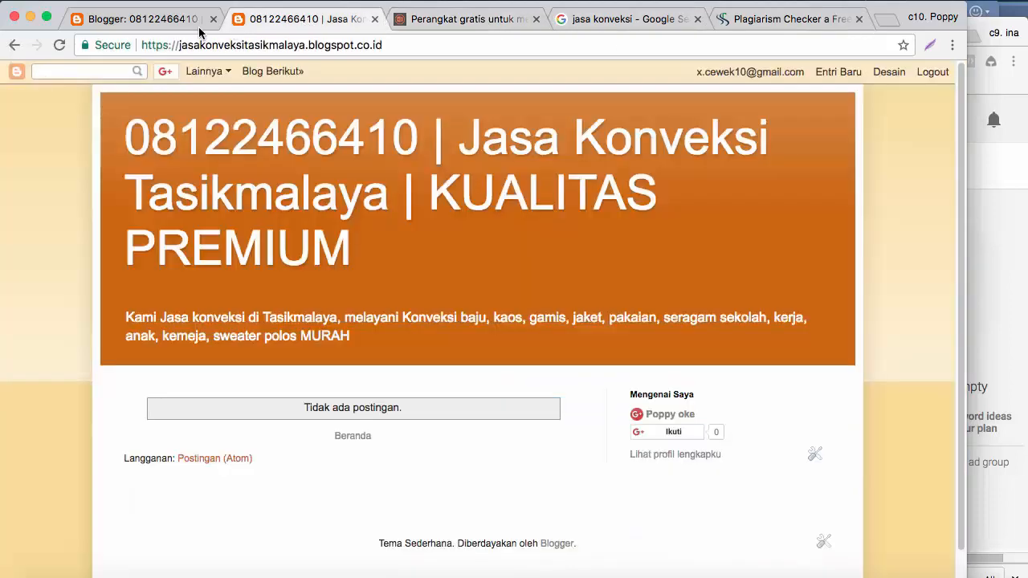
{"action": "left_click", "coordinate": [172, 22]}
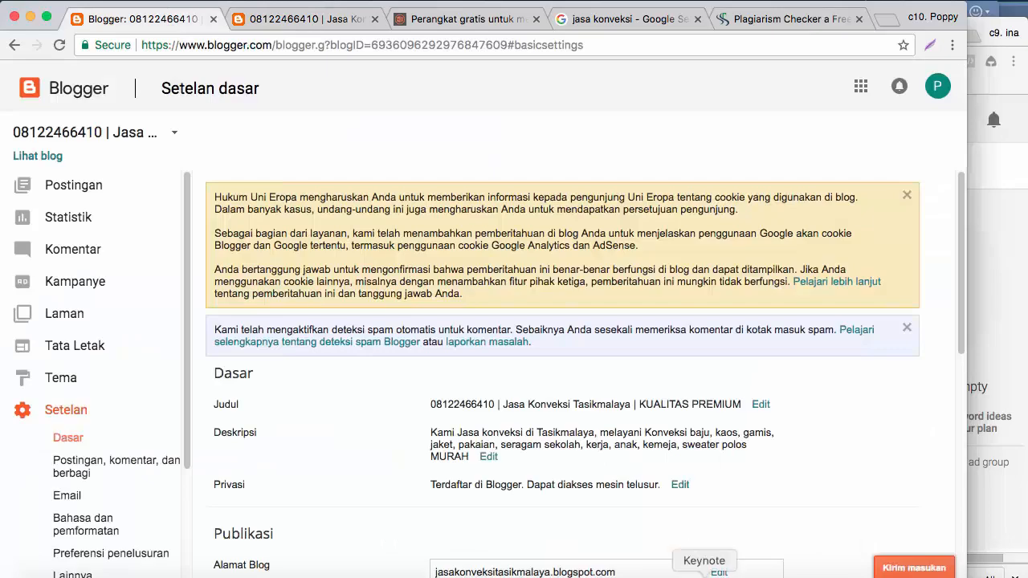
{"action": "left_click", "coordinate": [475, 572]}
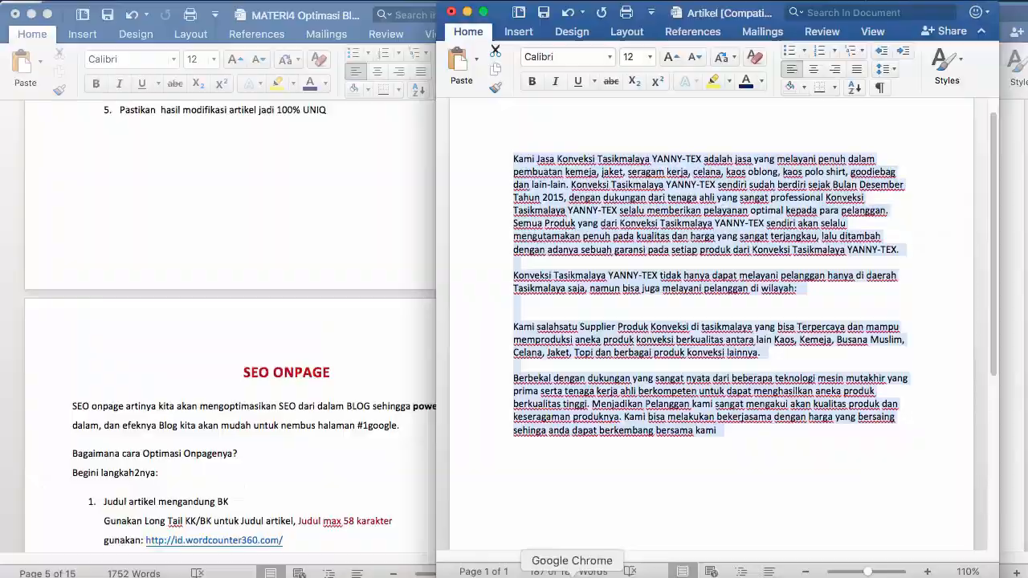
{"action": "left_click", "coordinate": [572, 572]}
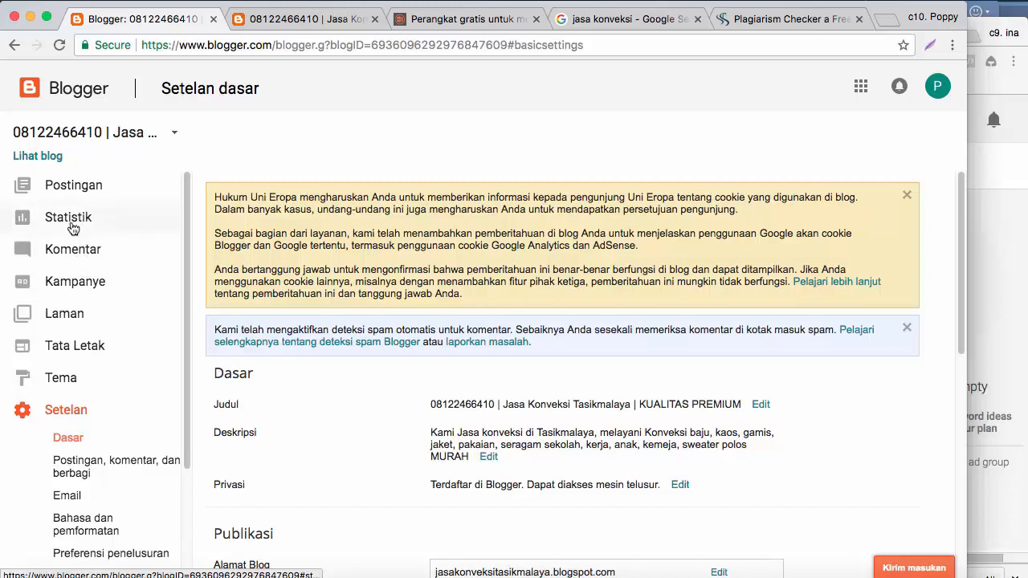
Step: Create a new blog post from the blog's post list and place the cursor in its empty body
{"action": "left_click", "coordinate": [70, 188]}
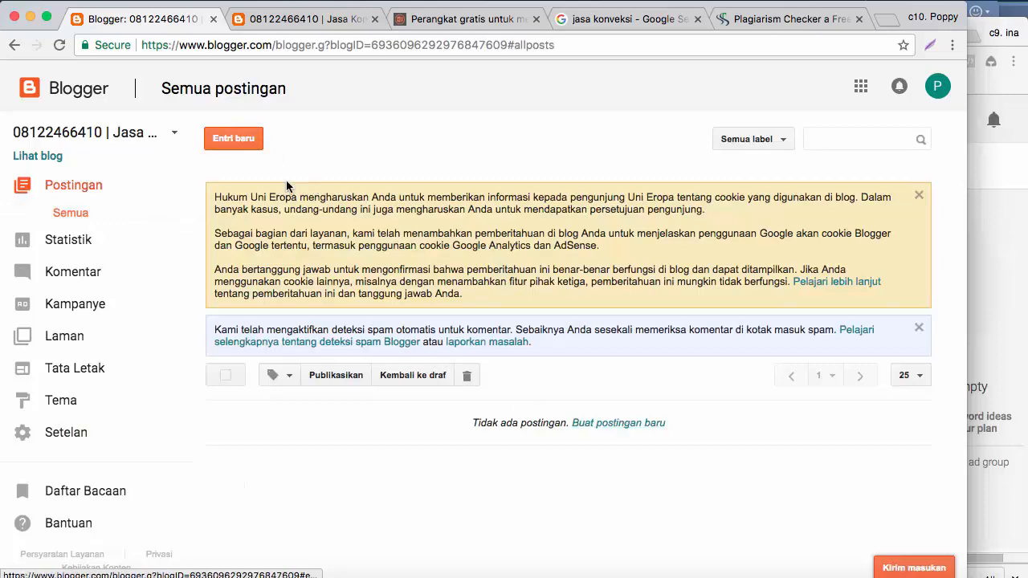
{"action": "left_click", "coordinate": [620, 423]}
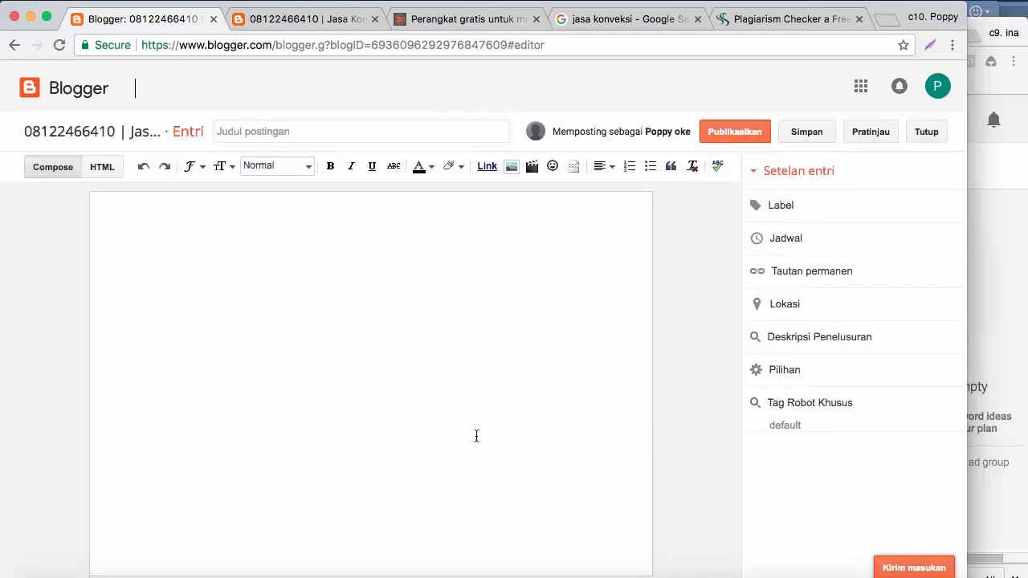
{"action": "left_click", "coordinate": [308, 276]}
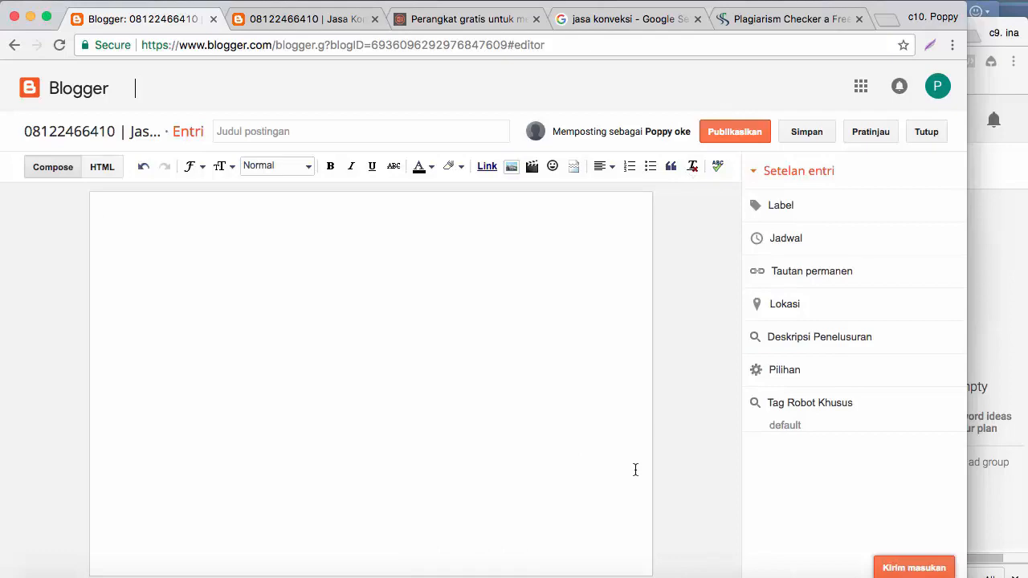
Step: Check the article draft in Word and the "jasa konveksi" image results, and return to the post editor
{"action": "left_click", "coordinate": [471, 570]}
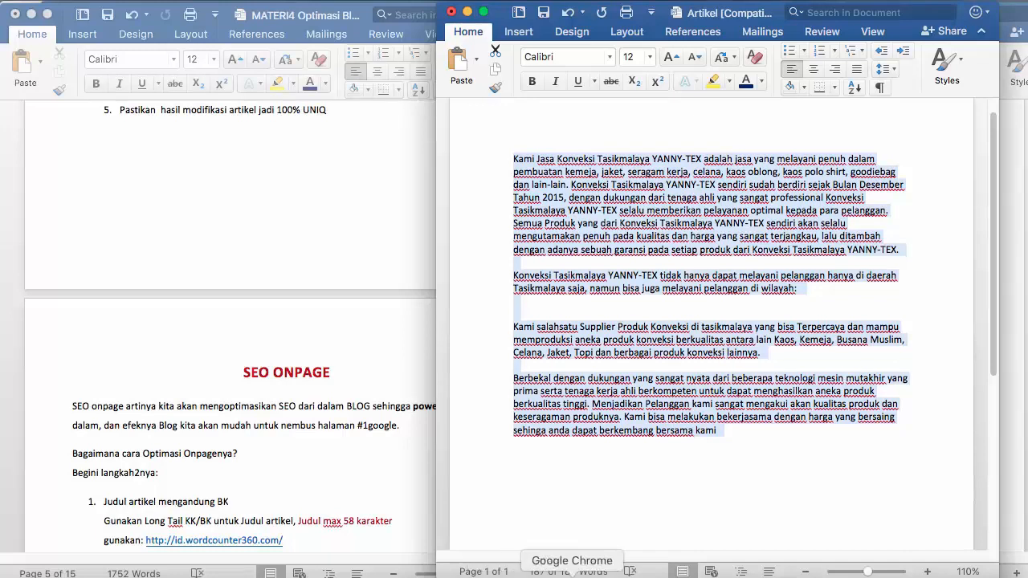
{"action": "left_click", "coordinate": [572, 572]}
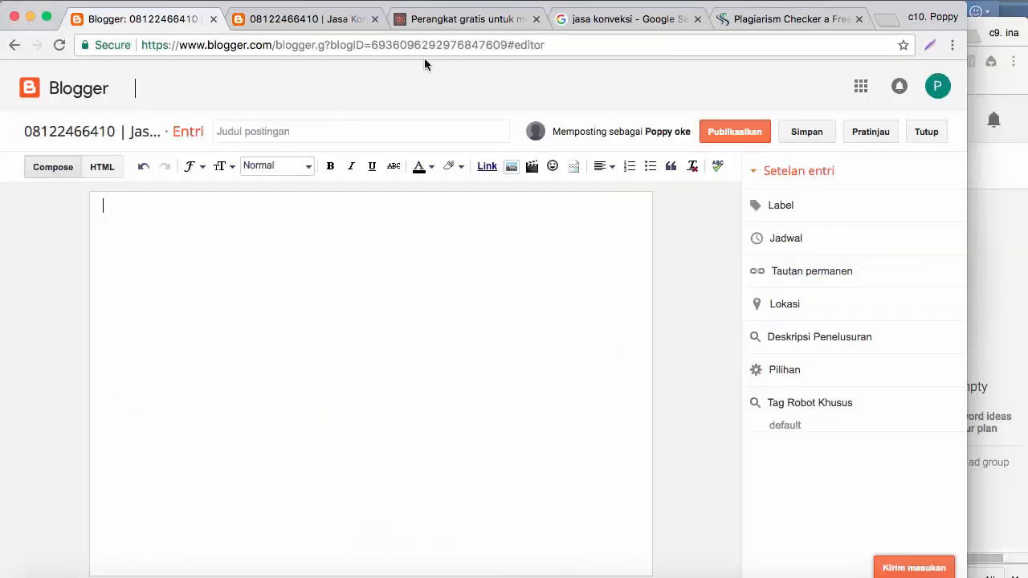
{"action": "left_click", "coordinate": [627, 22]}
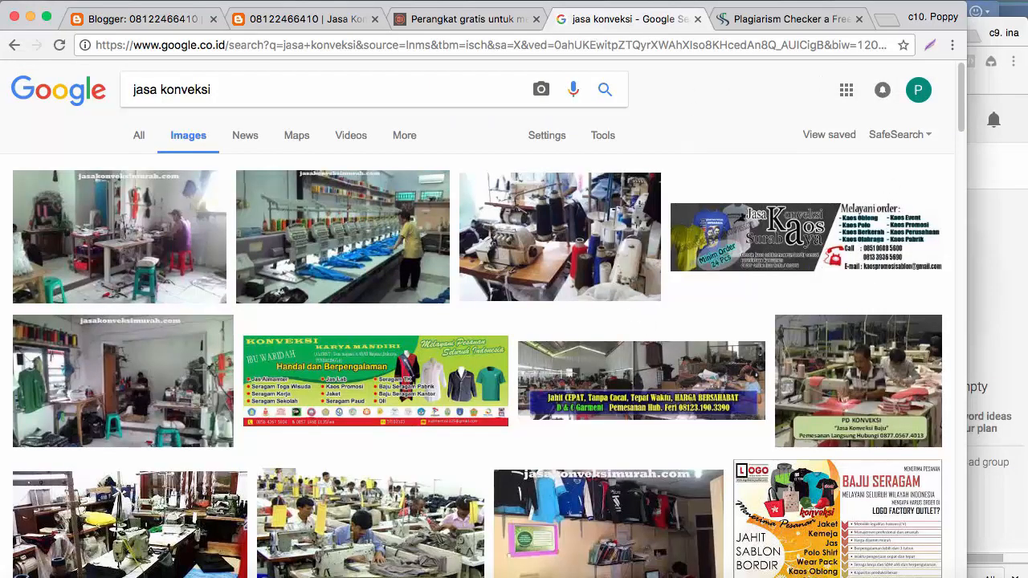
{"action": "left_click", "coordinate": [184, 18]}
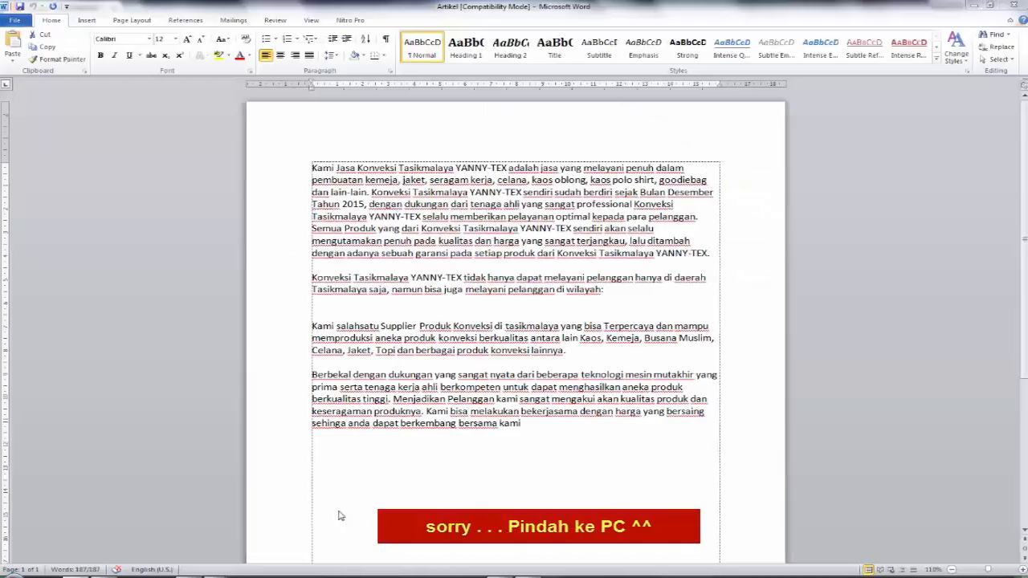
Step: Search the computer for "note" and open an empty Notepad window beside the Word article
{"action": "key", "text": "super"}
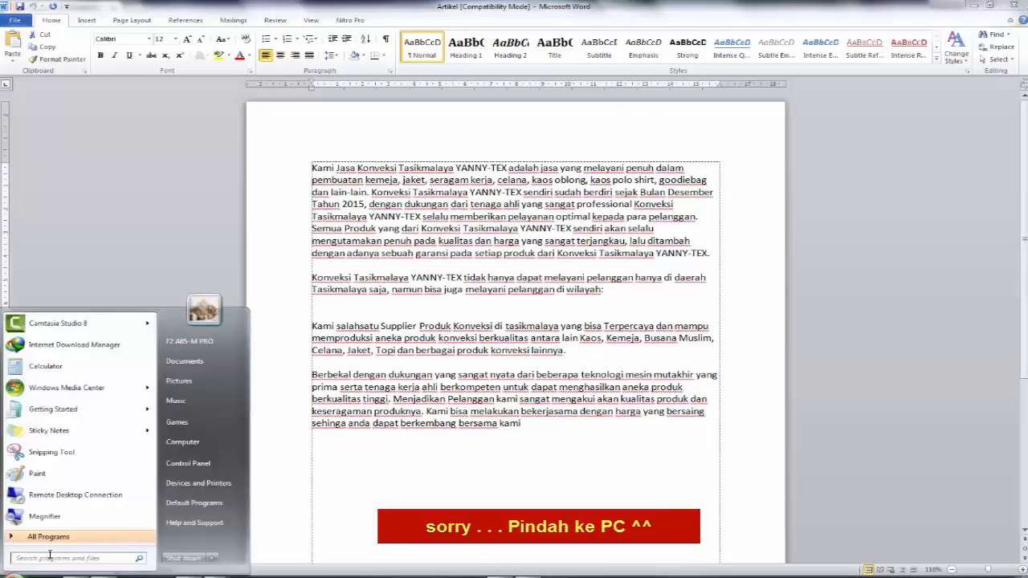
{"action": "left_click", "coordinate": [60, 560]}
{"action": "type", "text": "note"}
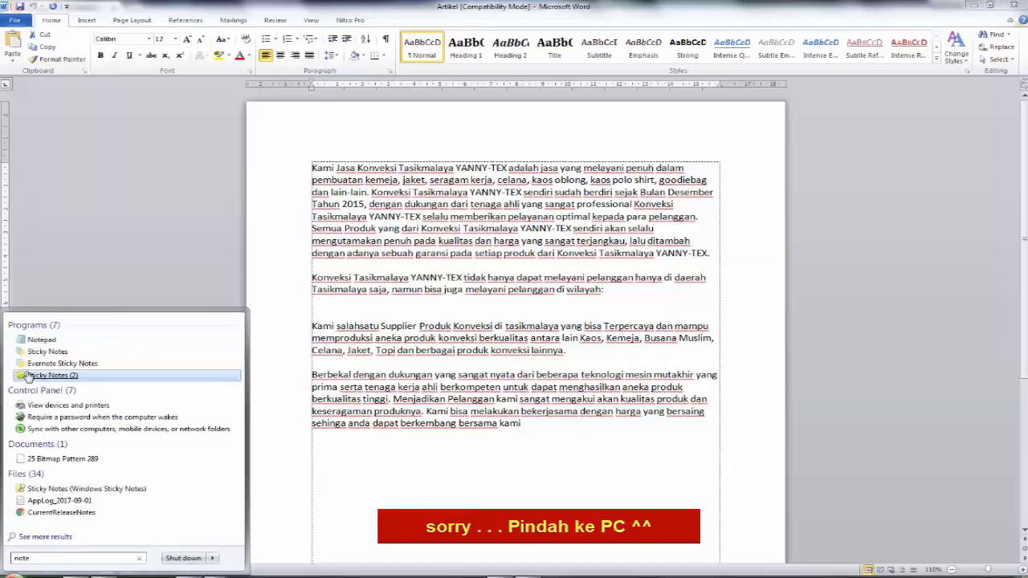
{"action": "left_click", "coordinate": [42, 343]}
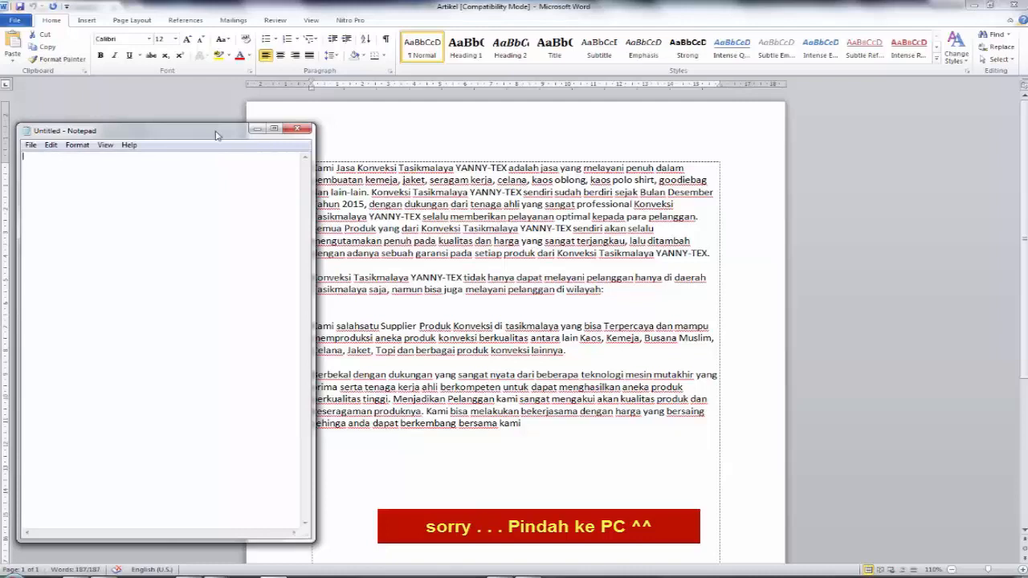
{"action": "left_click_drag", "start_coordinate": [216, 131], "coordinate": [198, 132]}
Step: Copy the whole article from Word and paste it into Notepad as plain text
{"action": "left_click", "coordinate": [515, 329]}
{"action": "left_click_drag", "start_coordinate": [551, 426], "coordinate": [315, 166]}
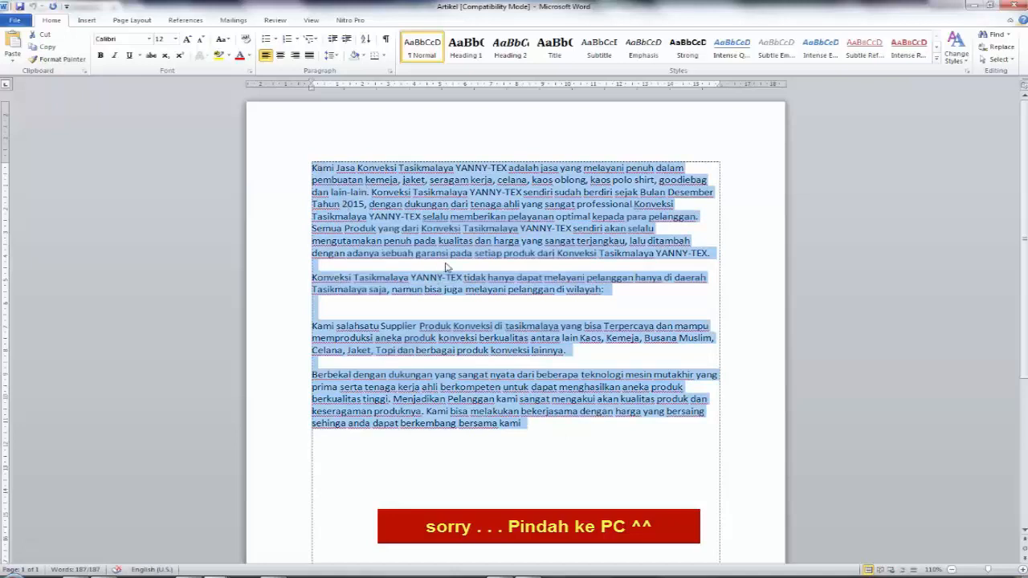
{"action": "left_click", "coordinate": [275, 576]}
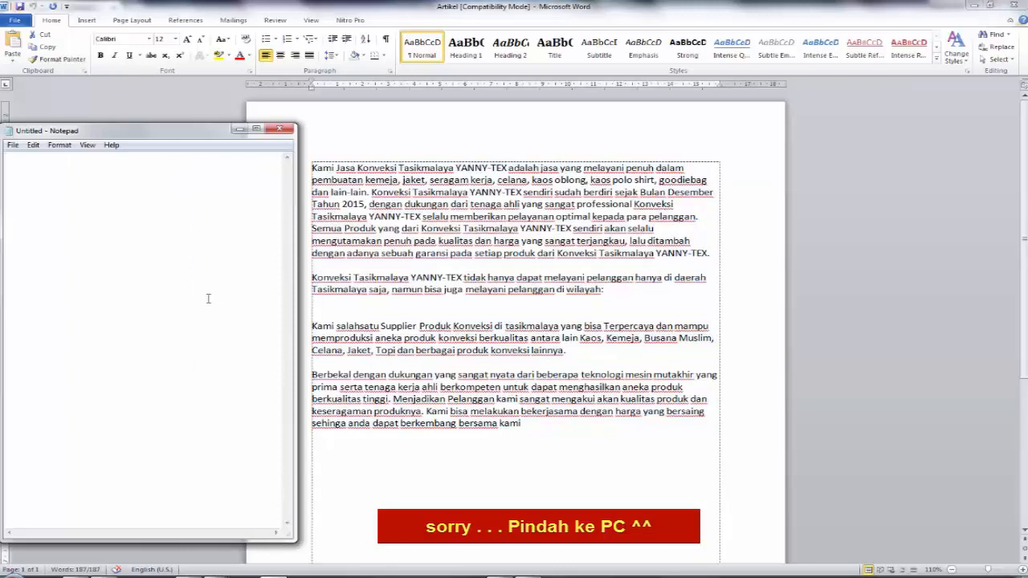
{"action": "key", "text": "ctrl+v"}
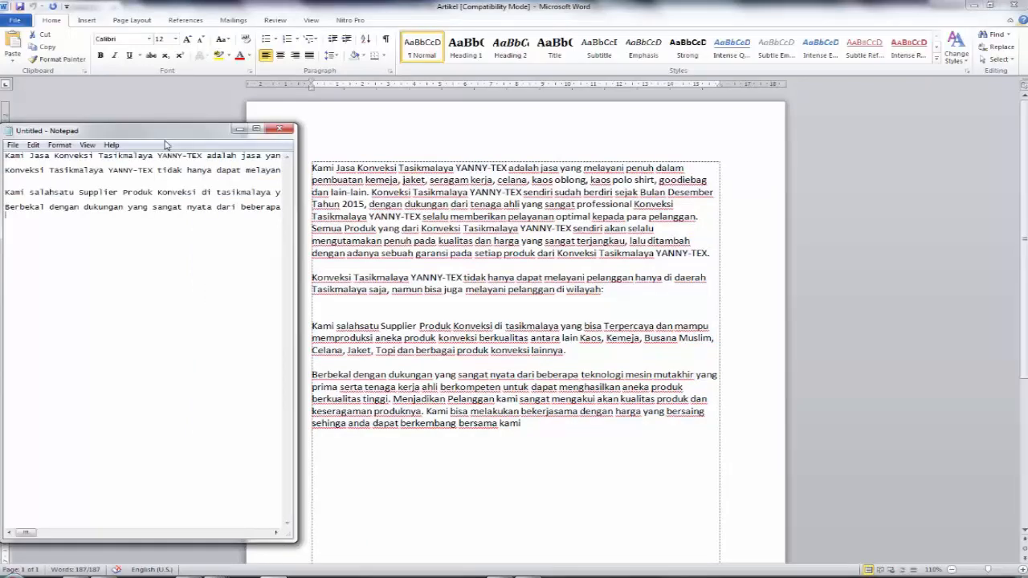
Step: Copy all the text from Notepad and paste it into the Blogger post body
{"action": "key", "text": "ctrl+a"}
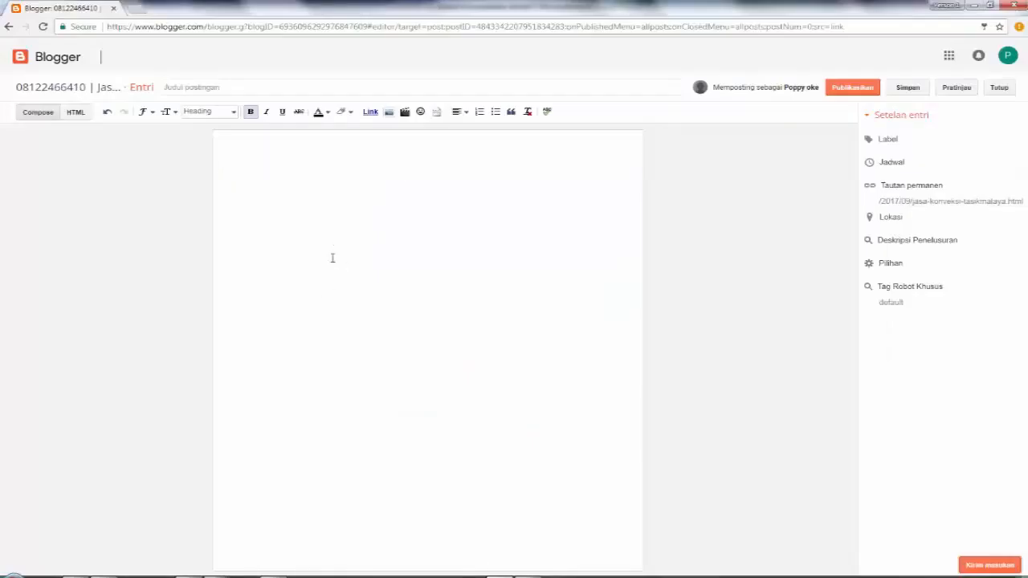
{"action": "key", "text": "ctrl+v"}
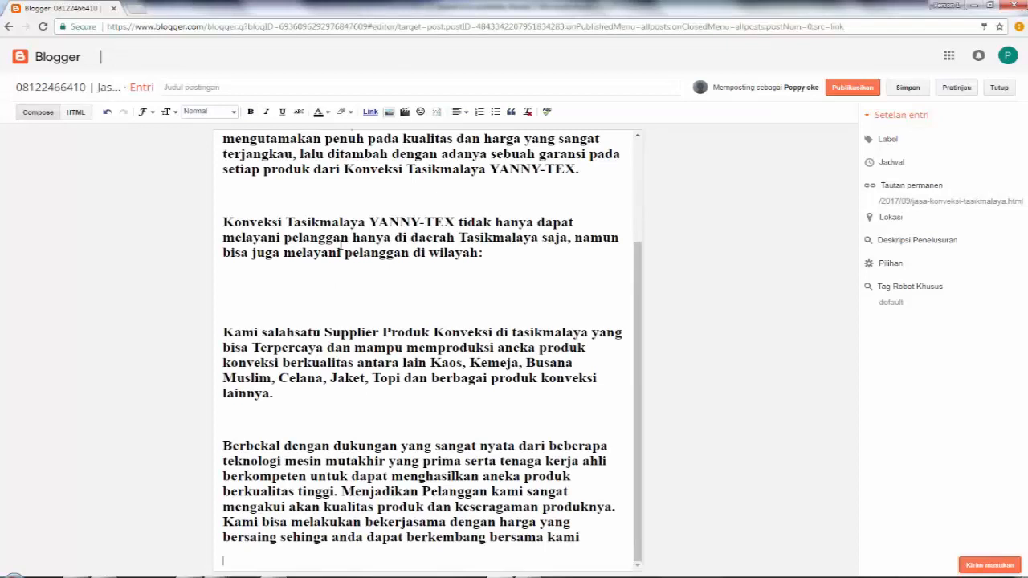
{"action": "scroll", "coordinate": [380, 266], "scroll_direction": "up", "scroll_amount": 3}
{"action": "left_click", "coordinate": [380, 266]}
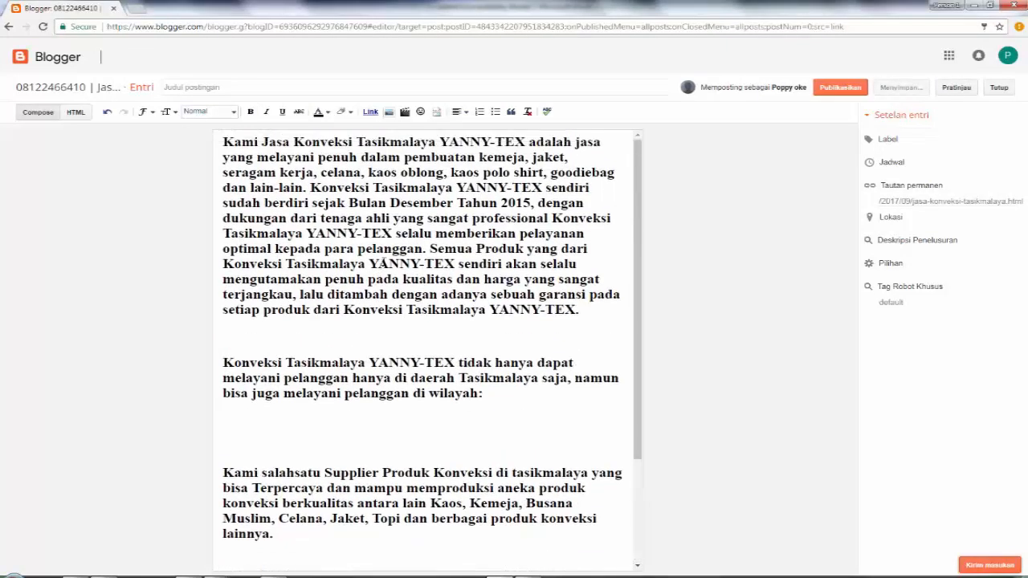
Step: Remove the bold formatting from the entire article in the post body
{"action": "key", "text": "ctrl+a"}
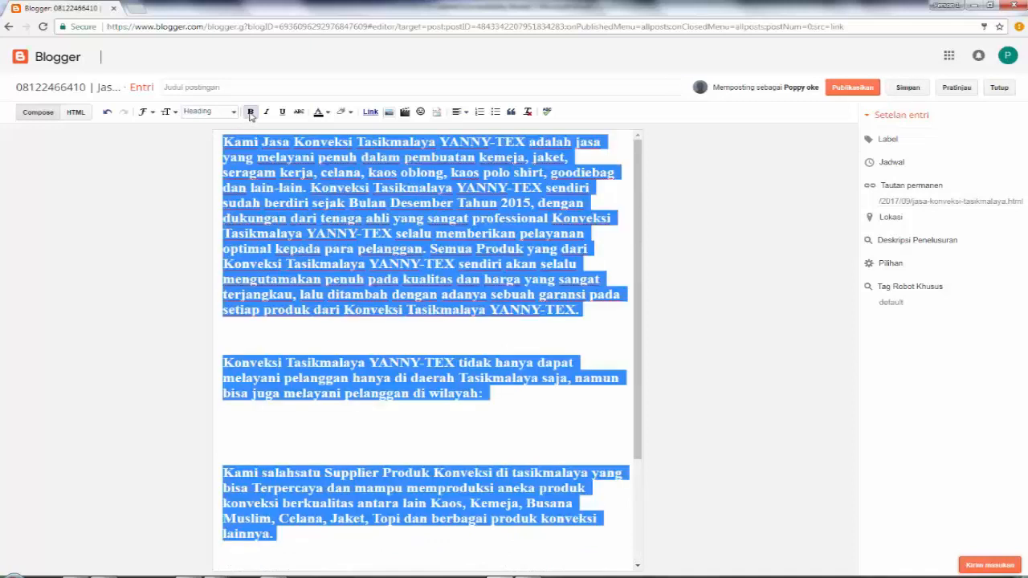
{"action": "left_click", "coordinate": [250, 113]}
{"action": "left_click", "coordinate": [398, 233]}
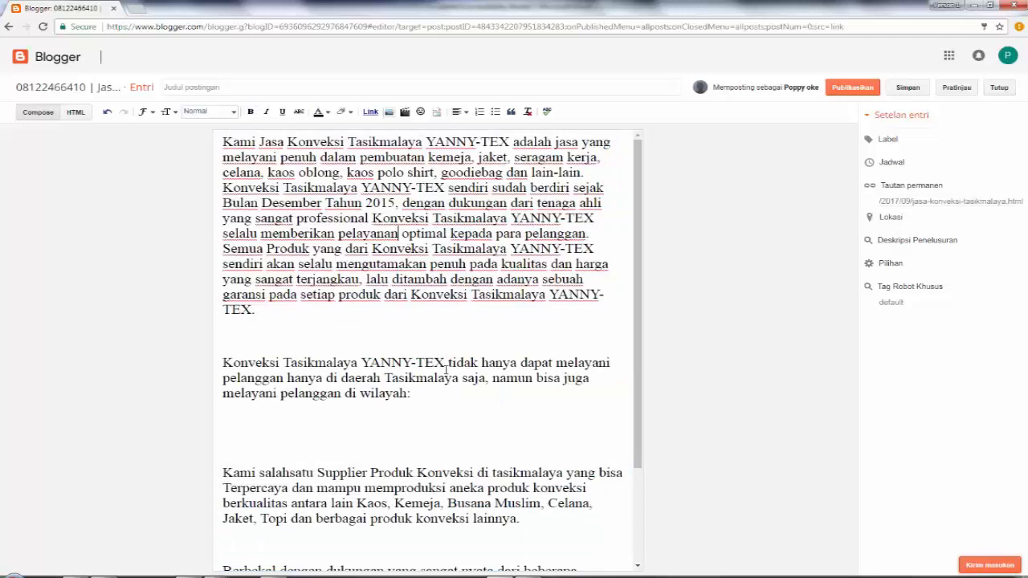
Step: Copy the full article from Notepad again and paste it over the entire post body
{"action": "left_click", "coordinate": [318, 575]}
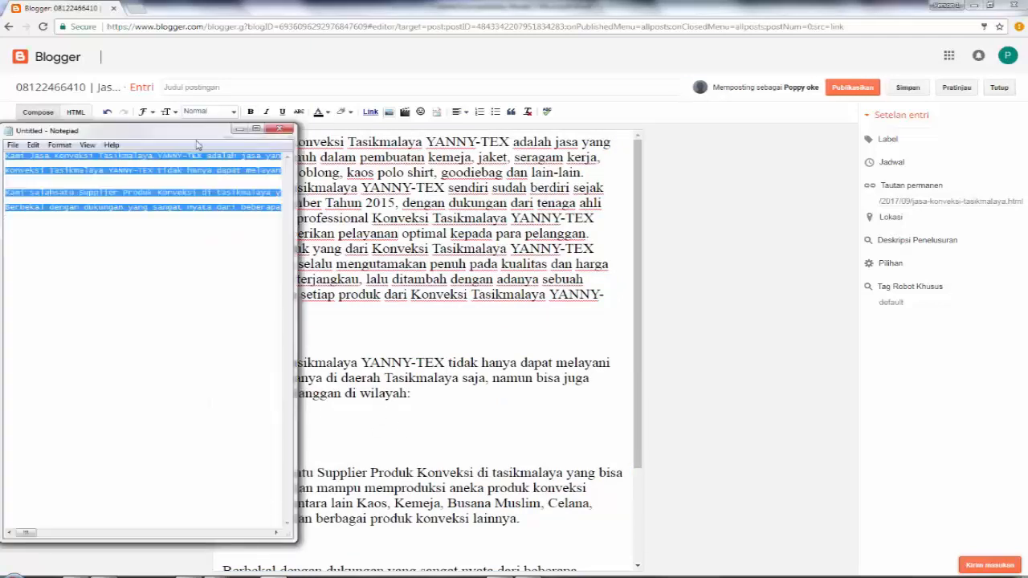
{"action": "left_click", "coordinate": [181, 190]}
{"action": "key", "text": "ctrl+a"}
{"action": "left_click", "coordinate": [417, 233]}
{"action": "key", "text": "ctrl+a"}
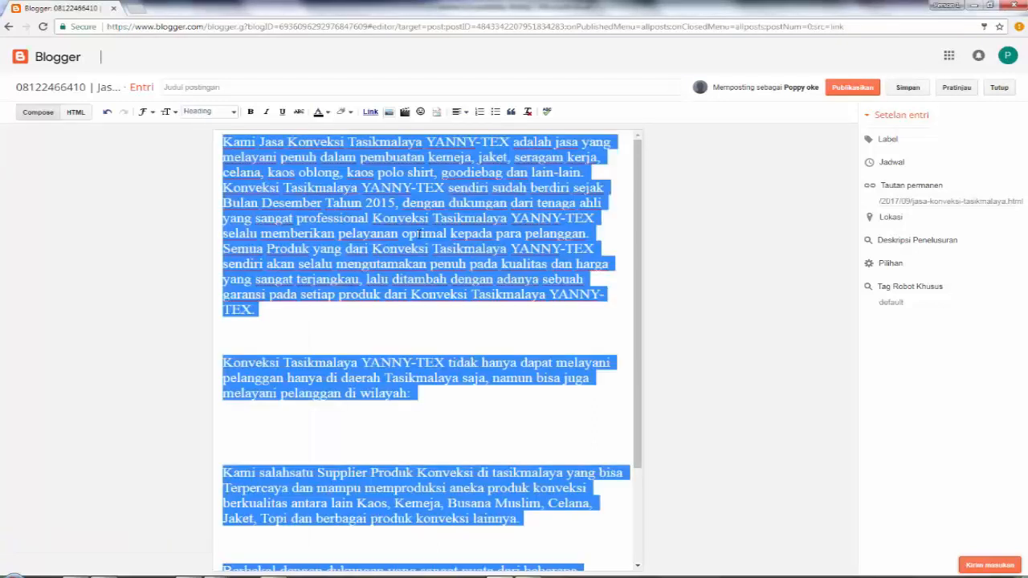
{"action": "key", "text": "ctrl+v"}
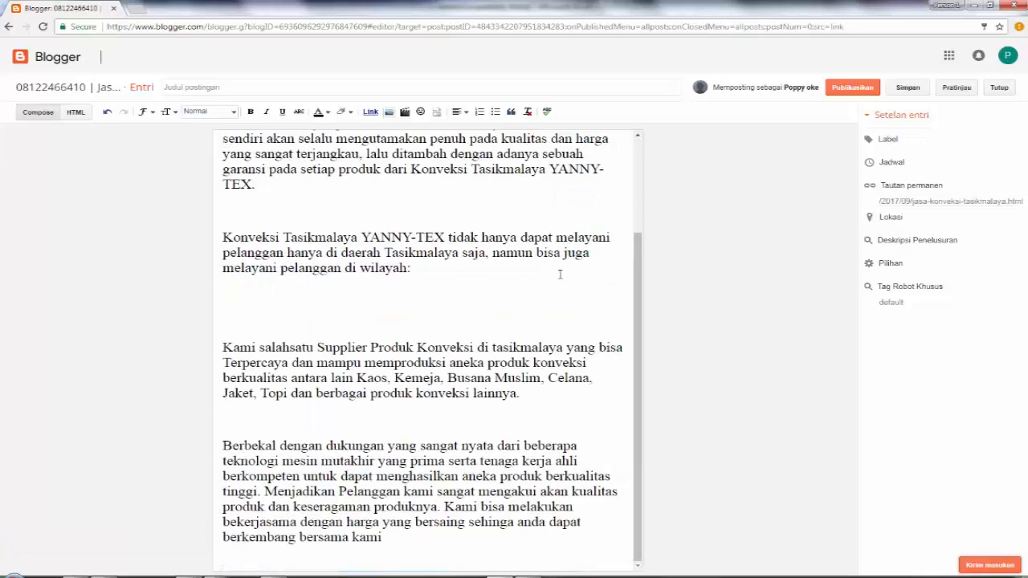
{"action": "scroll", "coordinate": [554, 273], "scroll_direction": "up", "scroll_amount": 3}
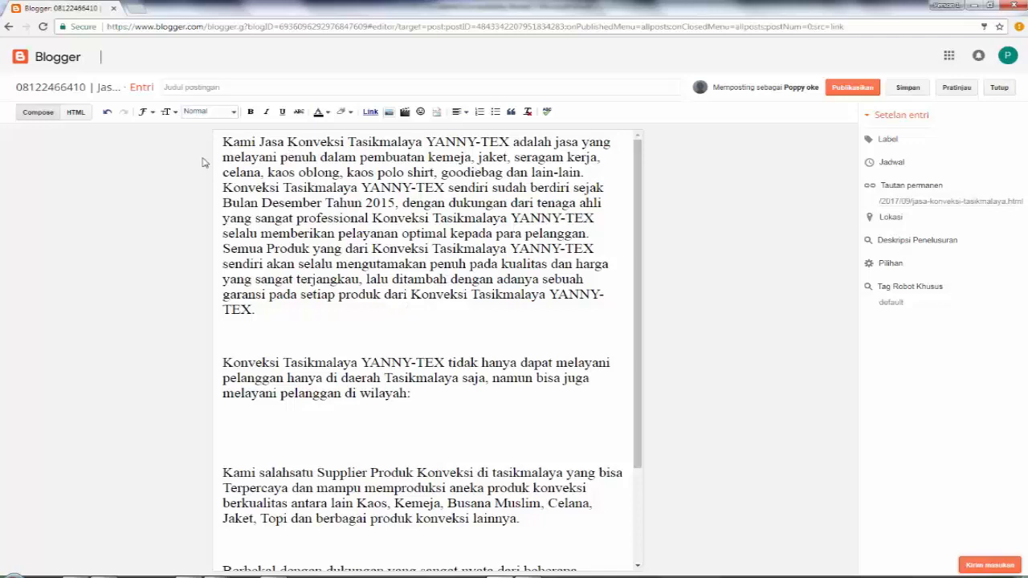
Step: Copy the phone number with "| Jasa Konveksi Tasikmalaya | KUALITAS PREMIUM" from the MATERI4 Word document and paste it as the Blogger post title
{"action": "left_click", "coordinate": [194, 88]}
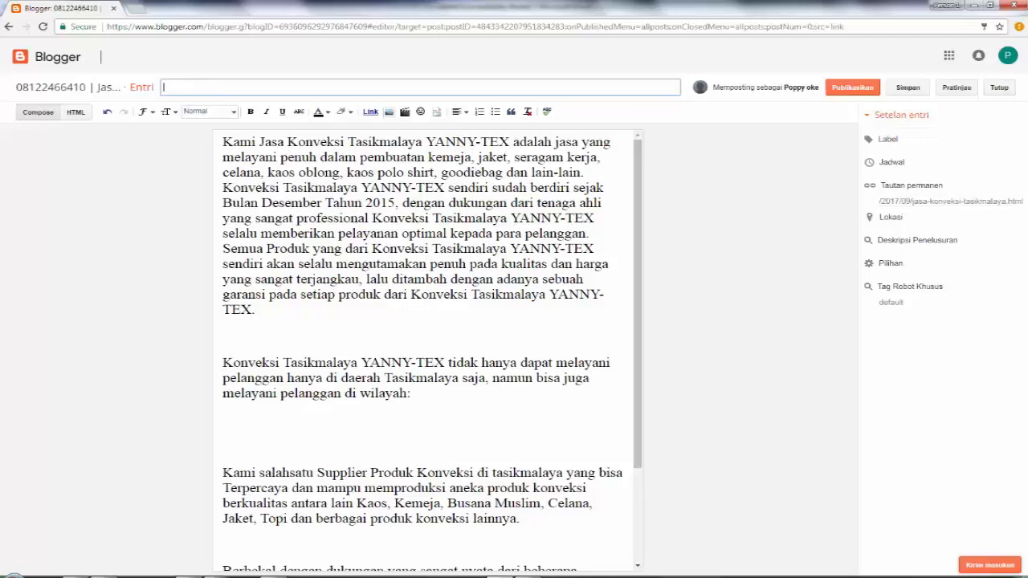
{"action": "mouse_move", "coordinate": [229, 567]}
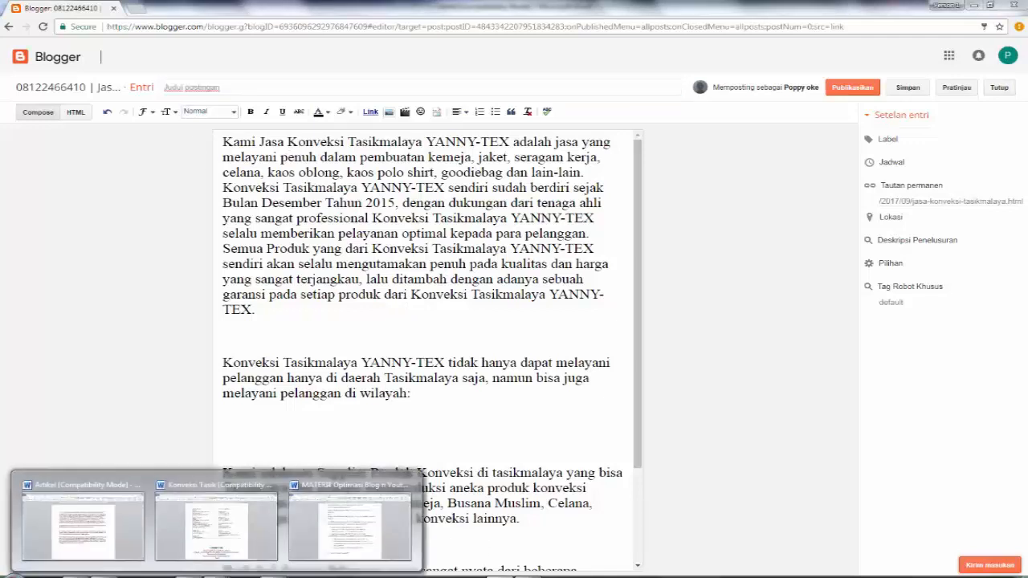
{"action": "left_click", "coordinate": [216, 538]}
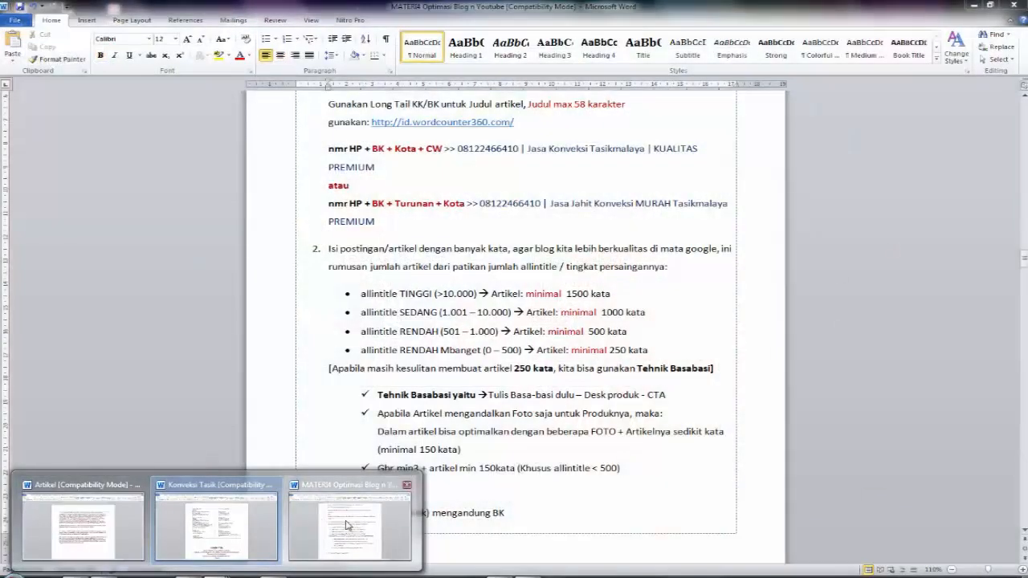
{"action": "left_click", "coordinate": [347, 526]}
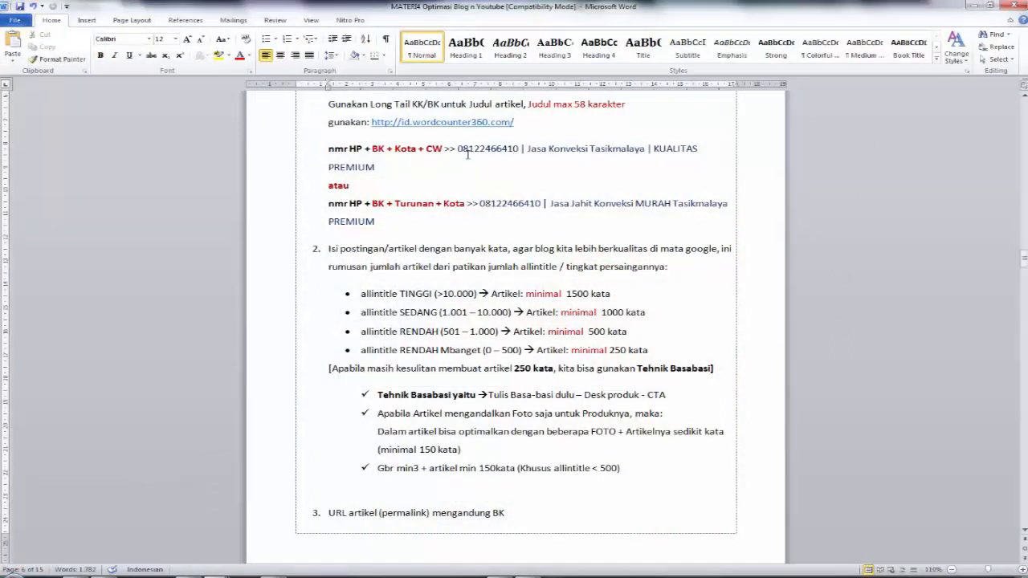
{"action": "left_click_drag", "start_coordinate": [458, 148], "coordinate": [484, 161]}
{"action": "key", "text": "ctrl+c"}
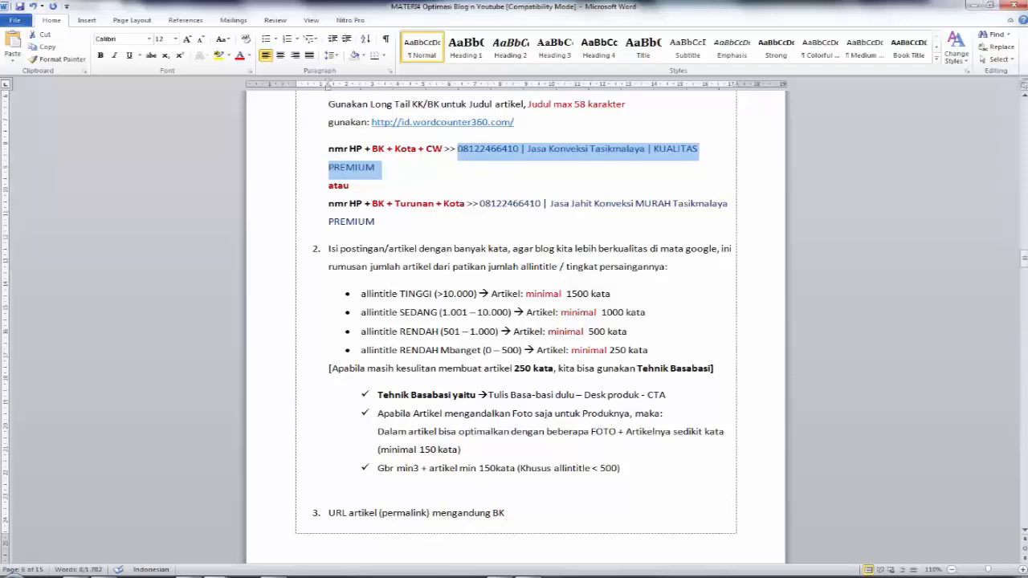
{"action": "key", "text": "alt+Tab"}
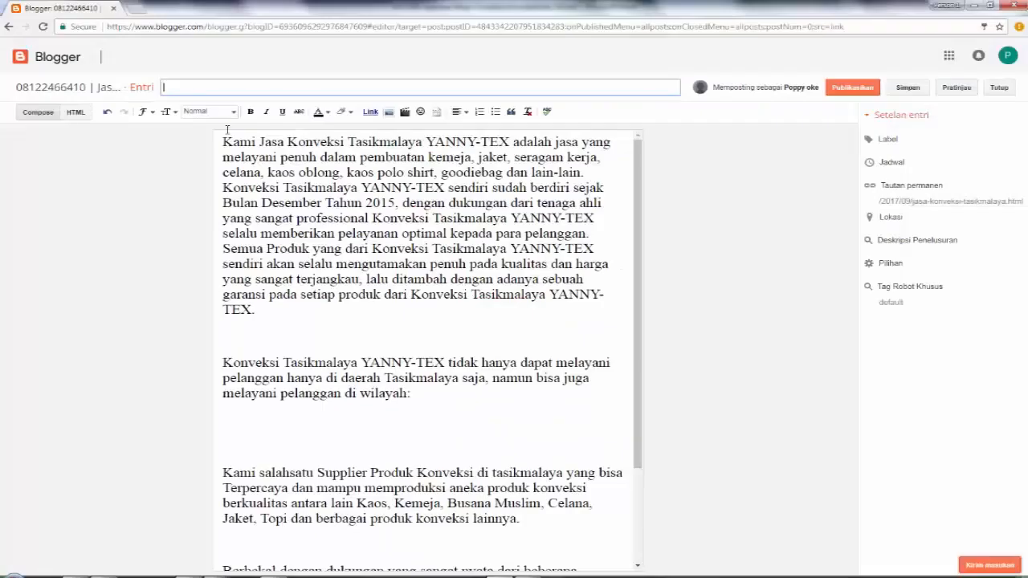
{"action": "key", "text": "ctrl+v"}
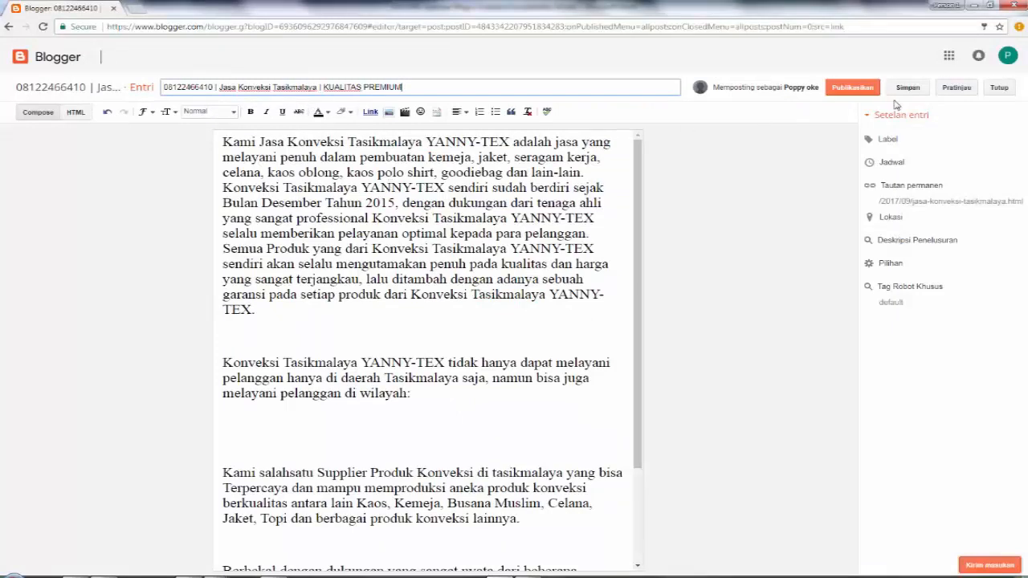
Step: Preview the post, look through the whole rendered article, and return to the post editor
{"action": "left_click", "coordinate": [957, 87]}
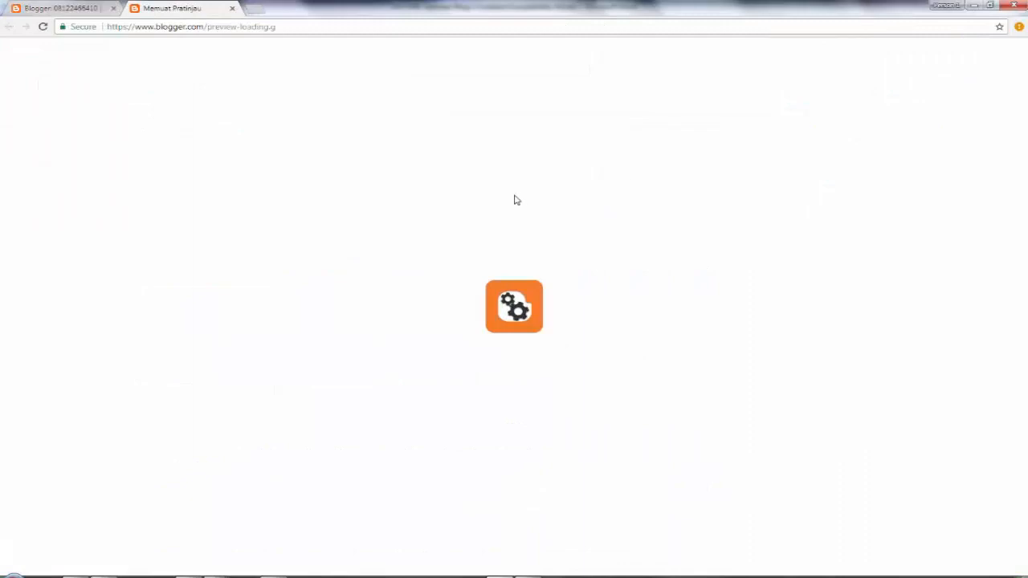
{"action": "left_click", "coordinate": [77, 6]}
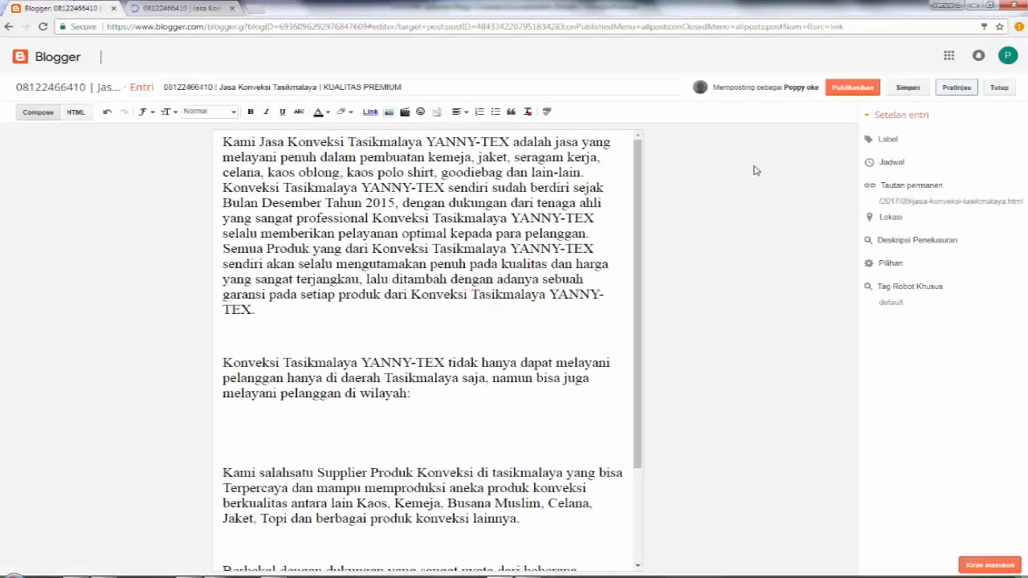
{"action": "left_click", "coordinate": [195, 6]}
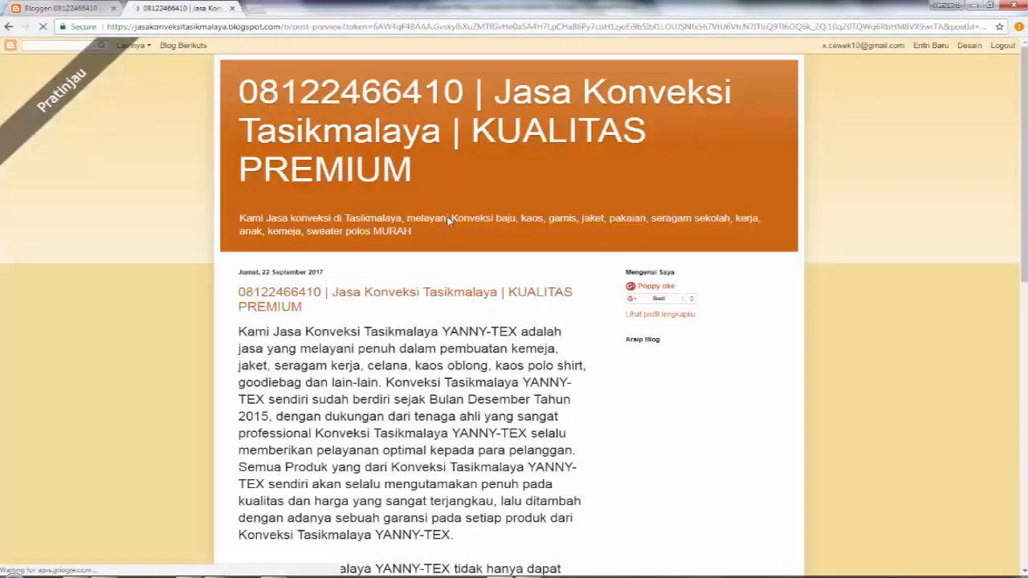
{"action": "scroll", "coordinate": [452, 230], "scroll_direction": "down", "scroll_amount": 7}
{"action": "scroll", "coordinate": [474, 321], "scroll_direction": "up", "scroll_amount": 2}
{"action": "scroll", "coordinate": [474, 322], "scroll_direction": "up", "scroll_amount": 8}
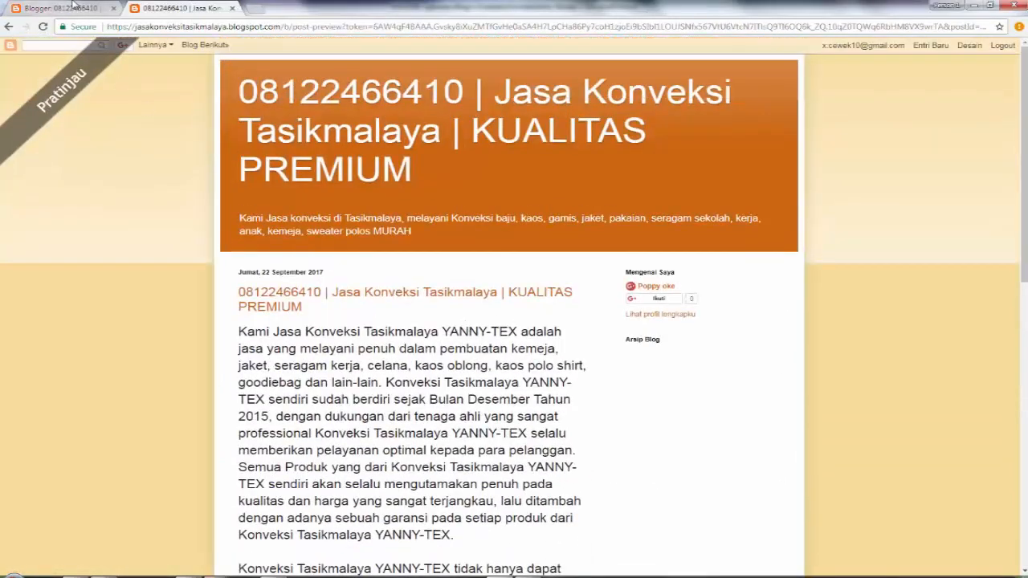
{"action": "left_click", "coordinate": [83, 7]}
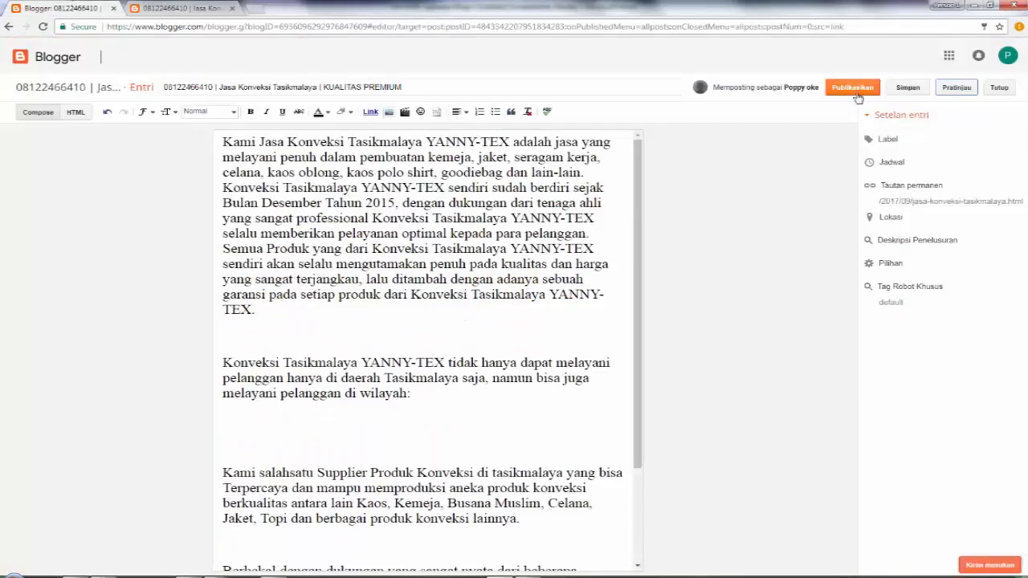
{"action": "left_click", "coordinate": [509, 234]}
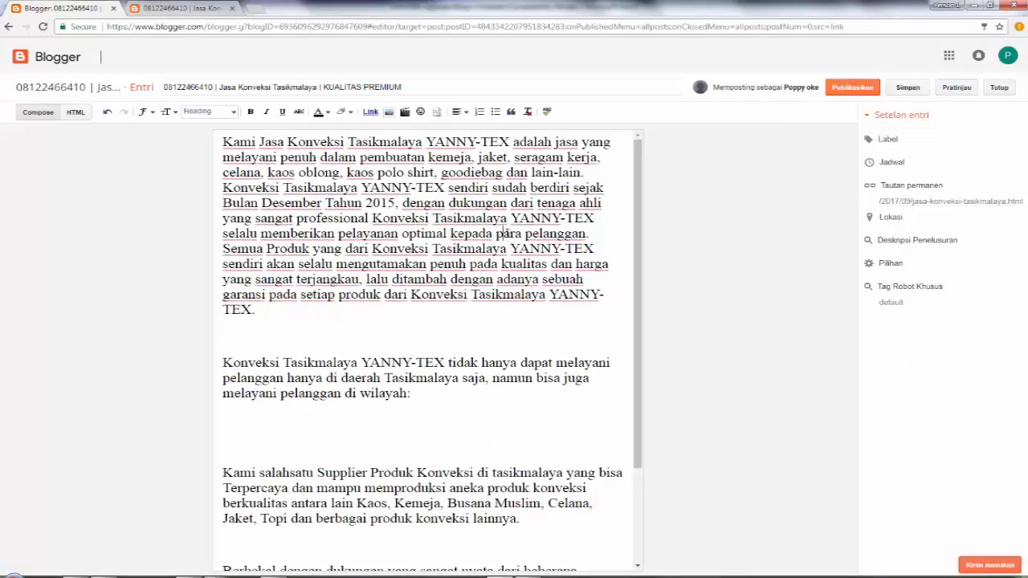
{"action": "key", "text": "ctrl+a"}
{"action": "left_click", "coordinate": [235, 113]}
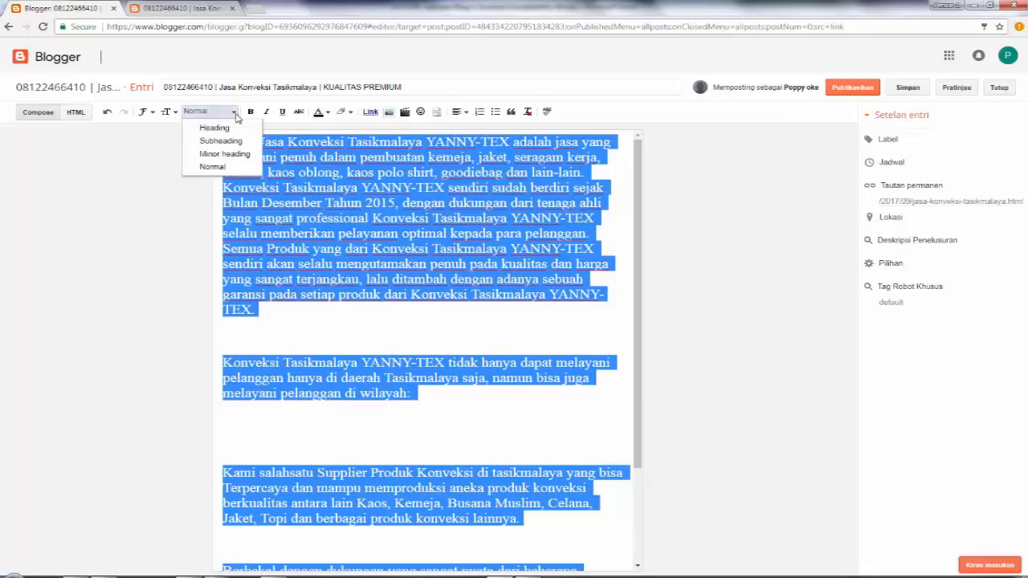
{"action": "left_click", "coordinate": [653, 217]}
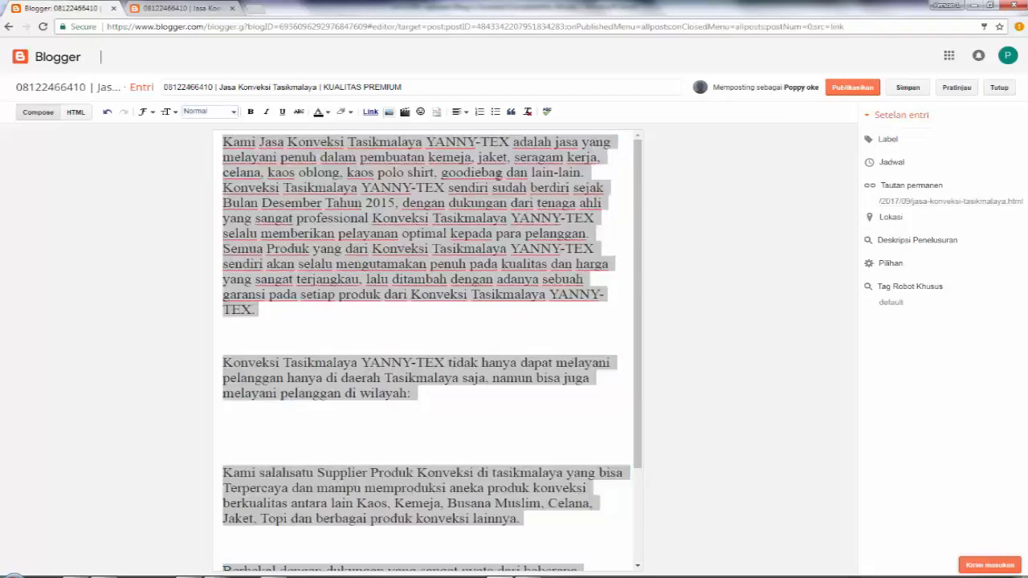
{"action": "key", "text": "ctrl+a"}
{"action": "left_click", "coordinate": [450, 188]}
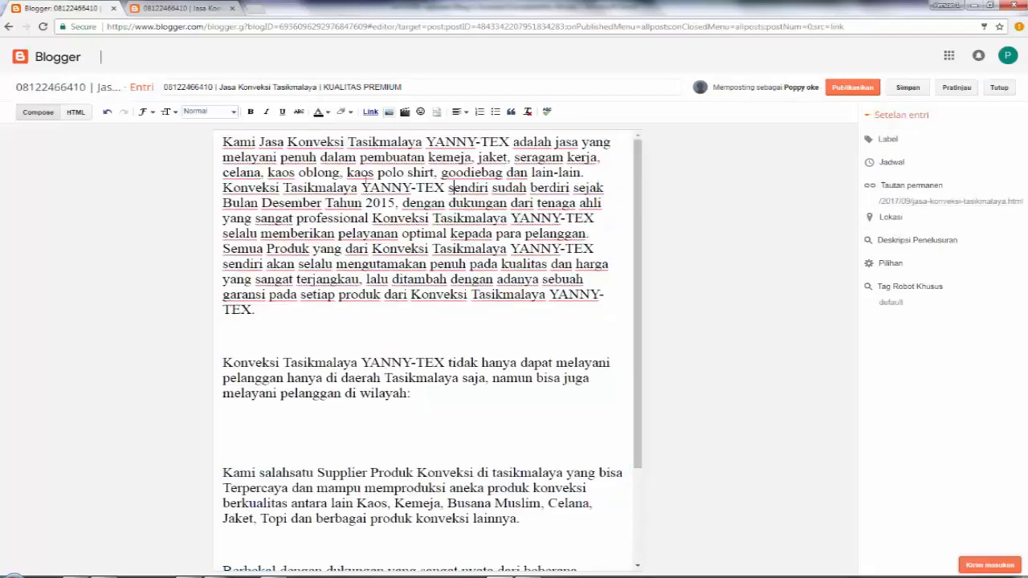
Step: Set the text size of the entire article to Normal and save the post
{"action": "key", "text": "ctrl+a"}
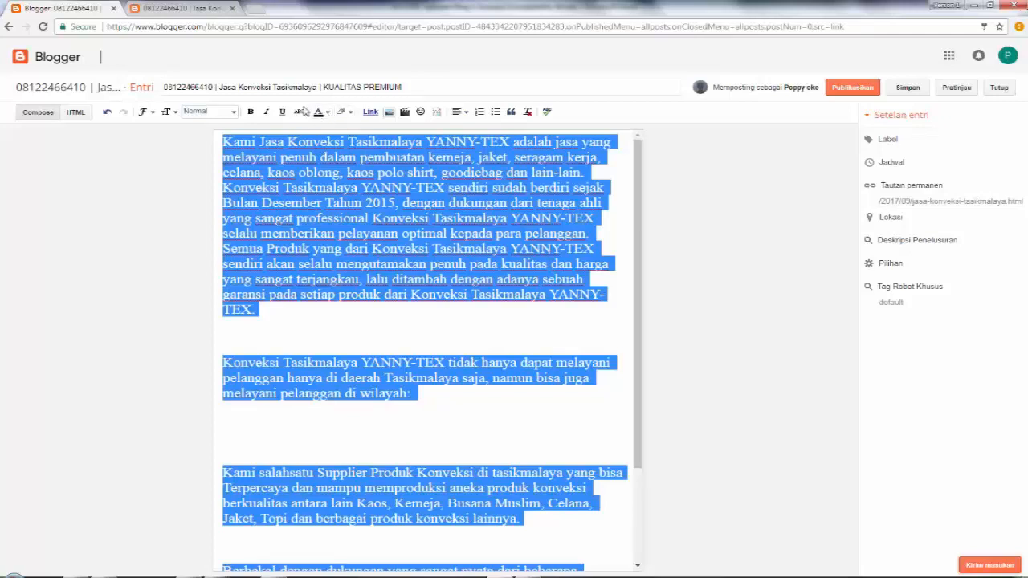
{"action": "left_click", "coordinate": [167, 112]}
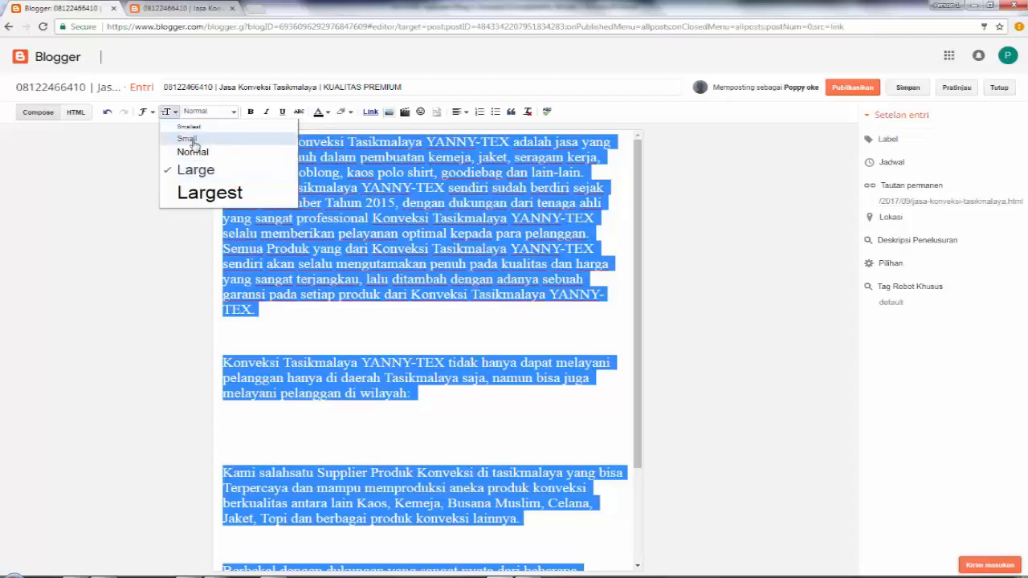
{"action": "left_click", "coordinate": [193, 142]}
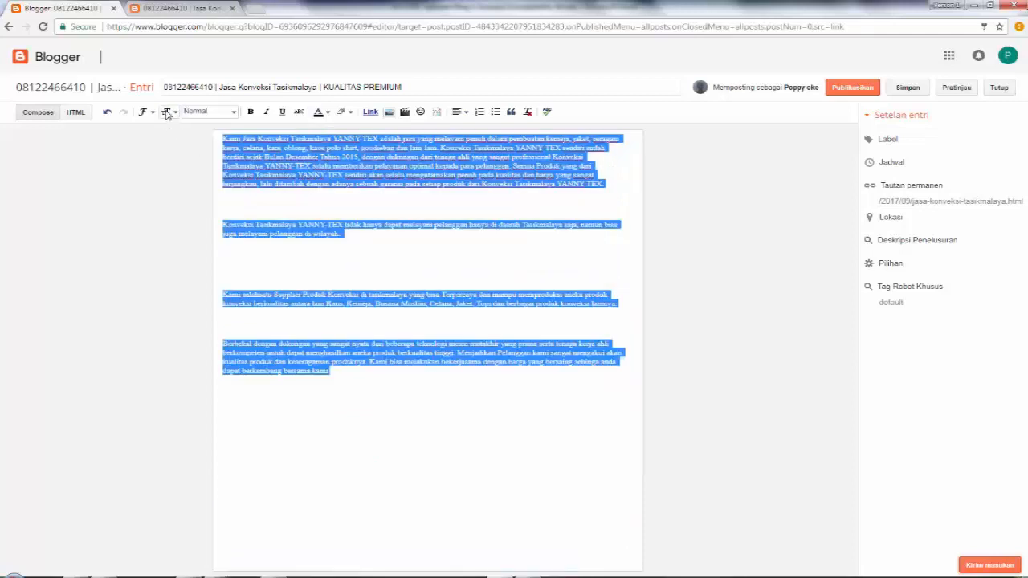
{"action": "left_click", "coordinate": [167, 112]}
{"action": "left_click", "coordinate": [188, 154]}
{"action": "left_click", "coordinate": [320, 201]}
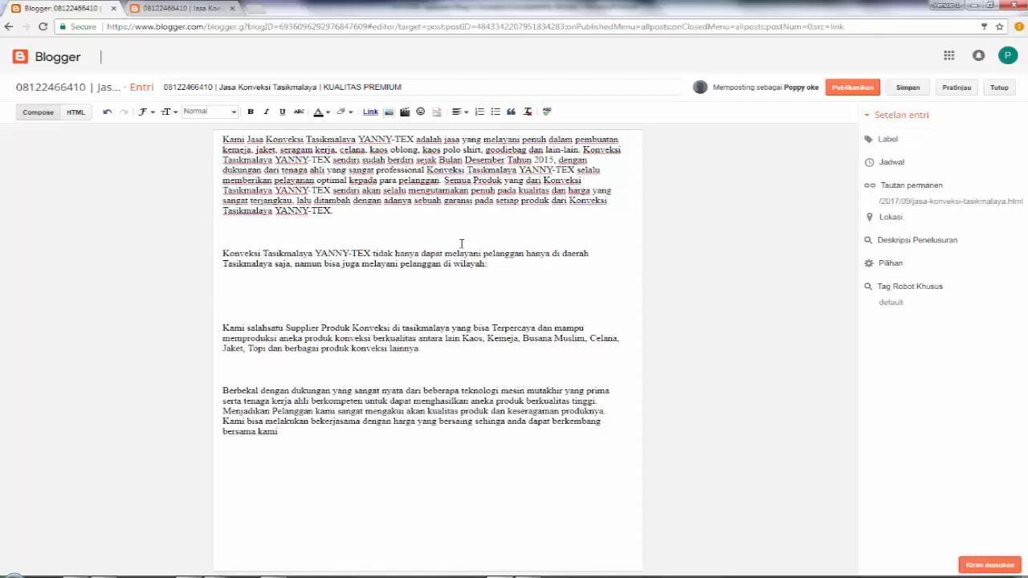
{"action": "left_click", "coordinate": [907, 90]}
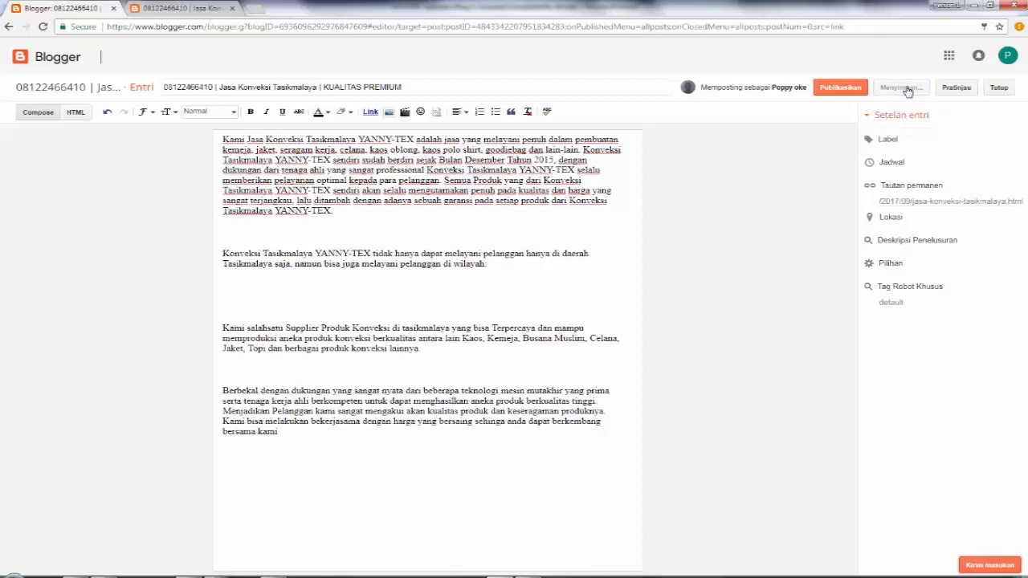
{"action": "left_click", "coordinate": [909, 90]}
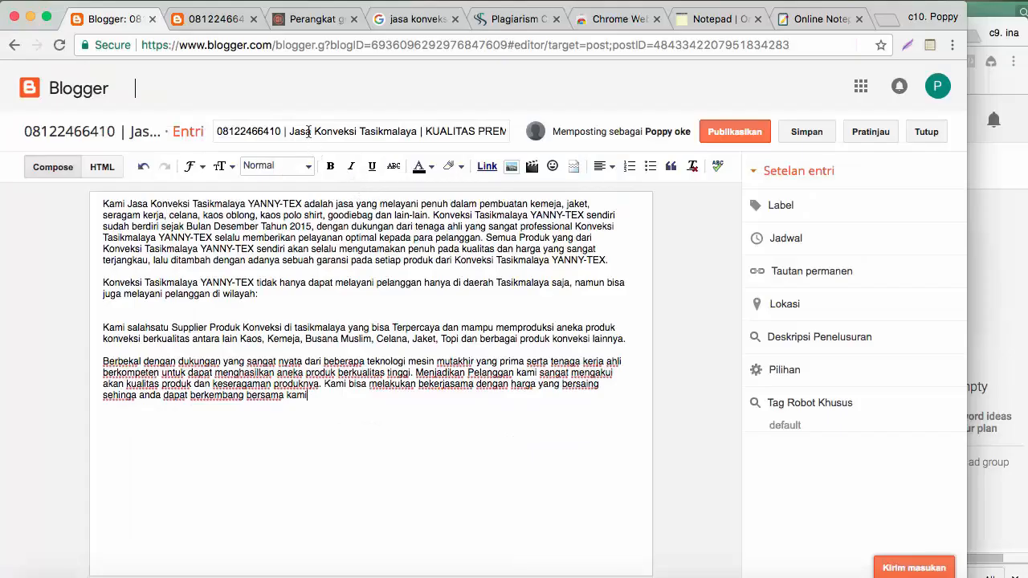
Step: Switch to the MATERI4 document in Word and examine the two article title formulas under SEO ONPAGE
{"action": "left_click", "coordinate": [309, 131]}
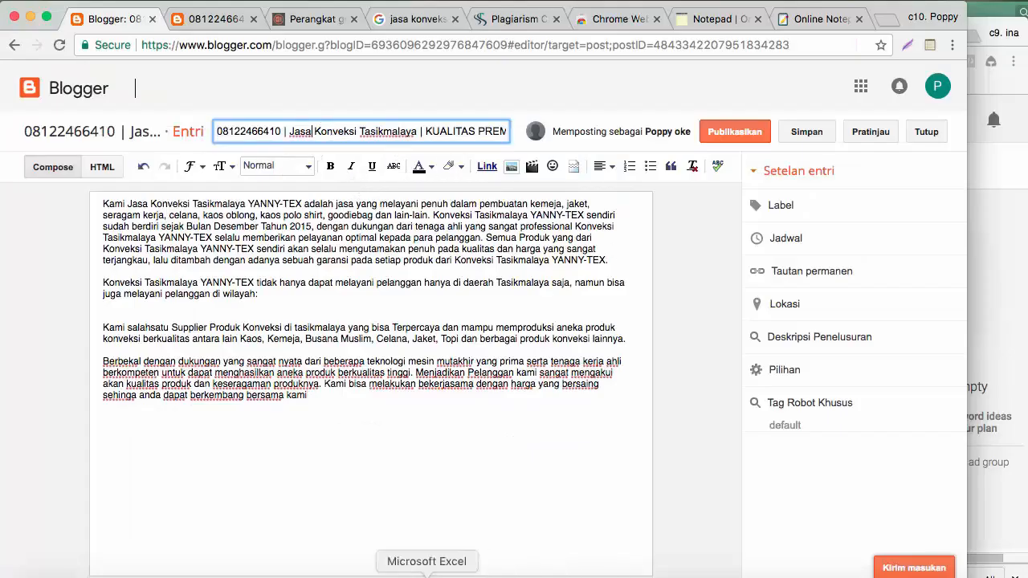
{"action": "left_click", "coordinate": [458, 576]}
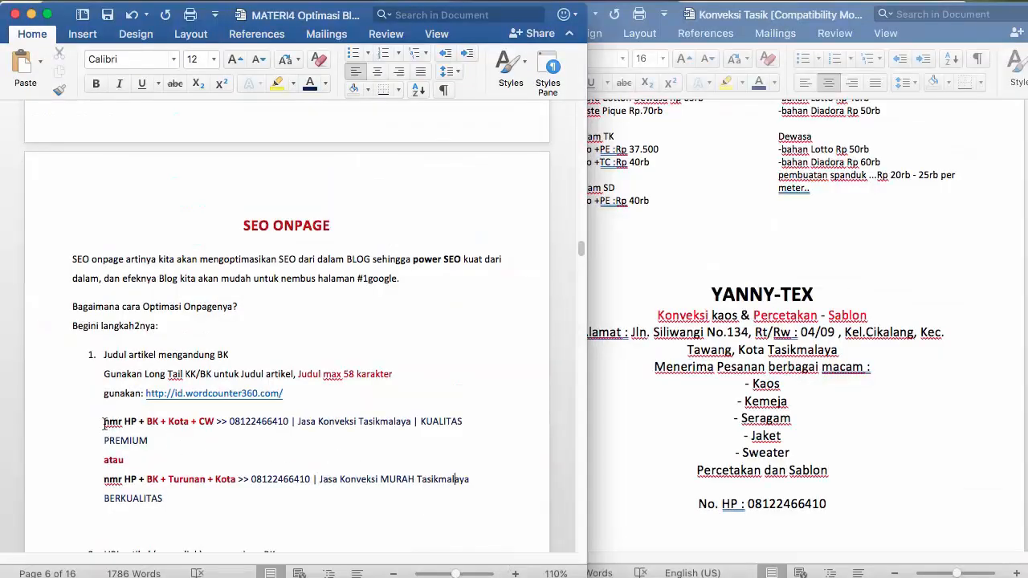
{"action": "left_click_drag", "start_coordinate": [111, 422], "coordinate": [212, 431]}
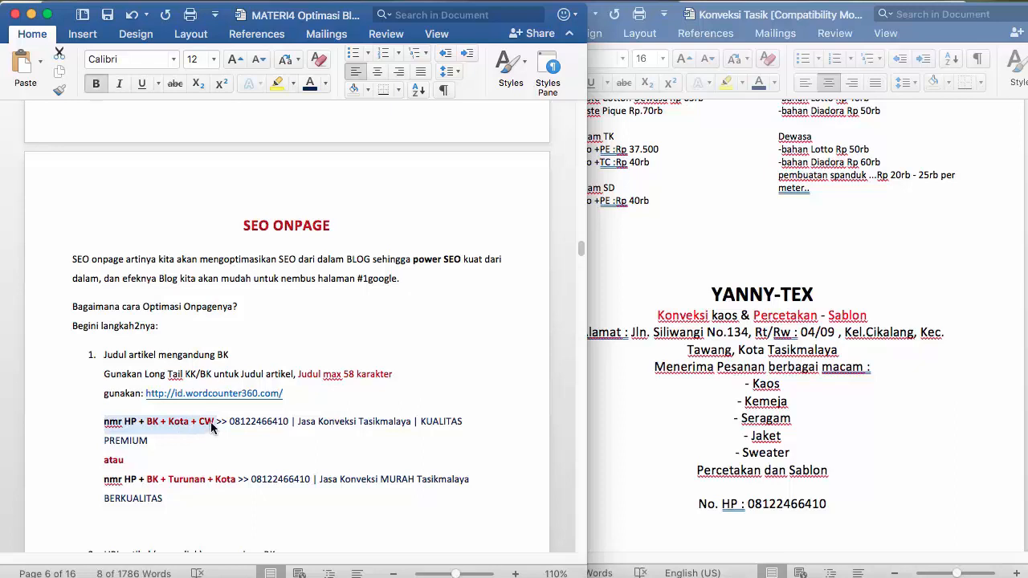
{"action": "left_click", "coordinate": [212, 430]}
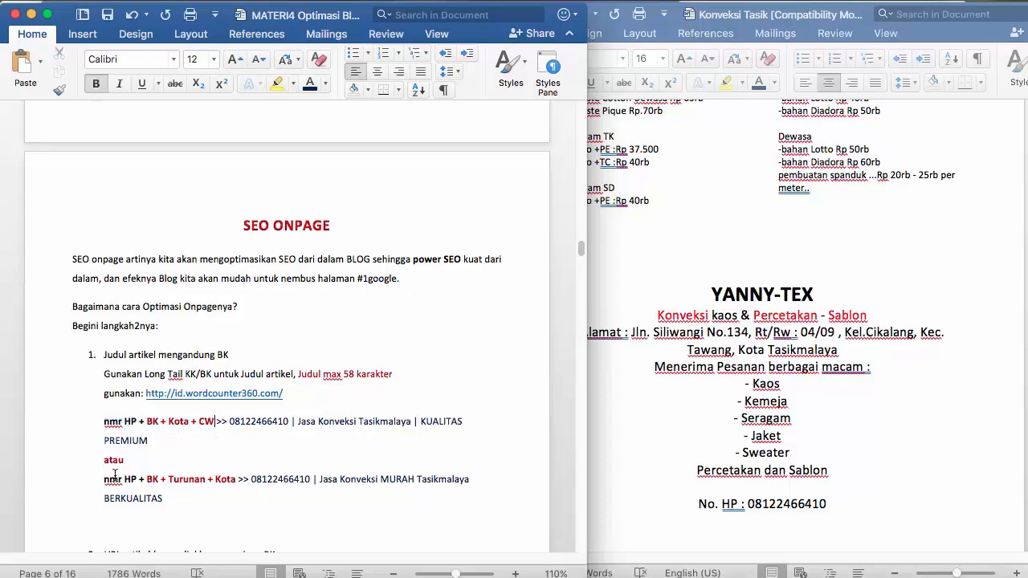
{"action": "left_click_drag", "start_coordinate": [104, 479], "coordinate": [231, 485]}
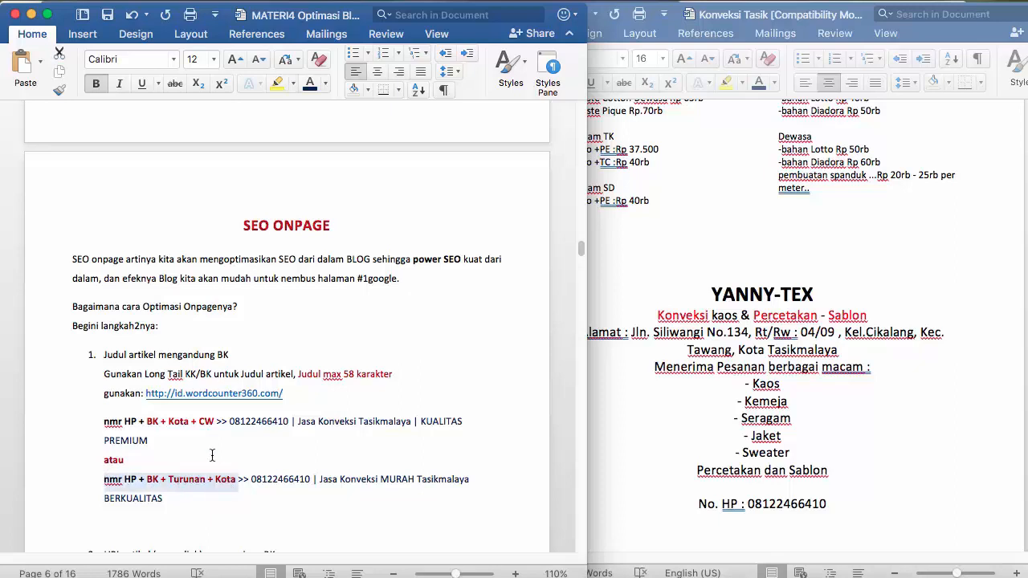
{"action": "left_click_drag", "start_coordinate": [158, 485], "coordinate": [233, 476]}
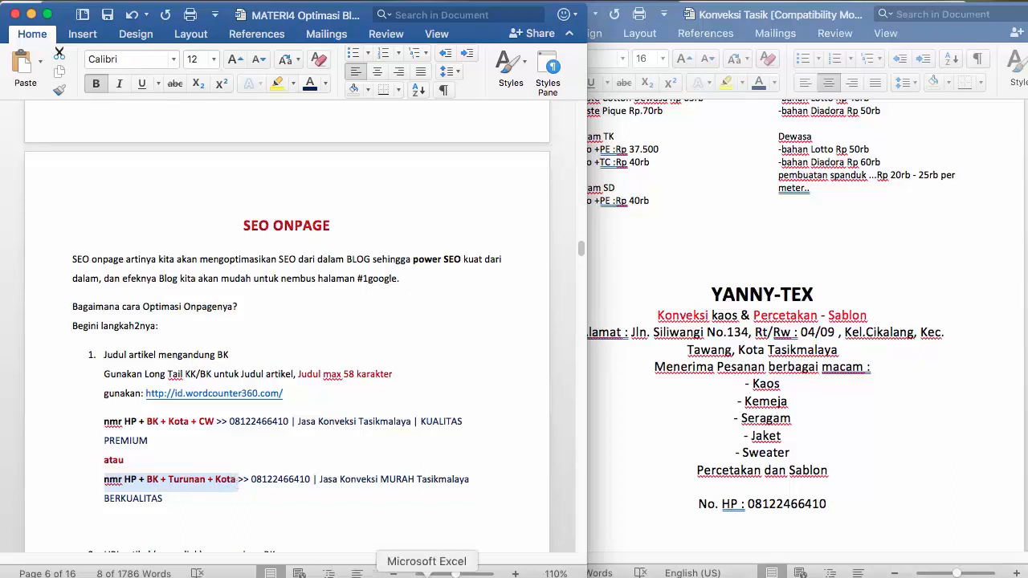
Step: Switch to Excel and select the keywords jasa jahit konveksi, jasa konveksi and jasa konveksi murah on the Konveksi sheet
{"action": "left_click", "coordinate": [426, 575]}
{"action": "left_click", "coordinate": [110, 213]}
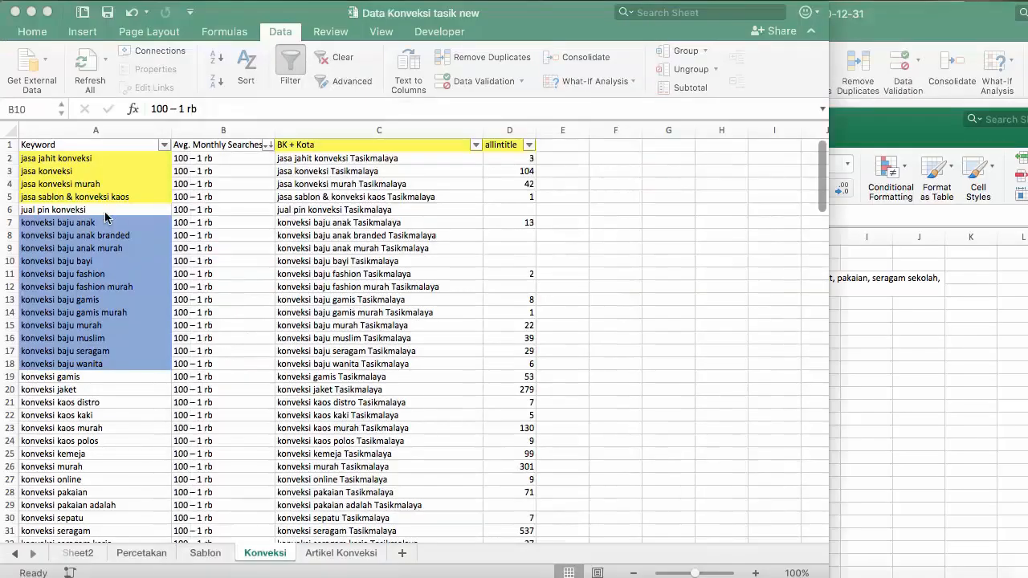
{"action": "left_click", "coordinate": [72, 171]}
{"action": "left_click", "coordinate": [75, 184]}
{"action": "left_click", "coordinate": [70, 159]}
{"action": "left_click", "coordinate": [69, 171]}
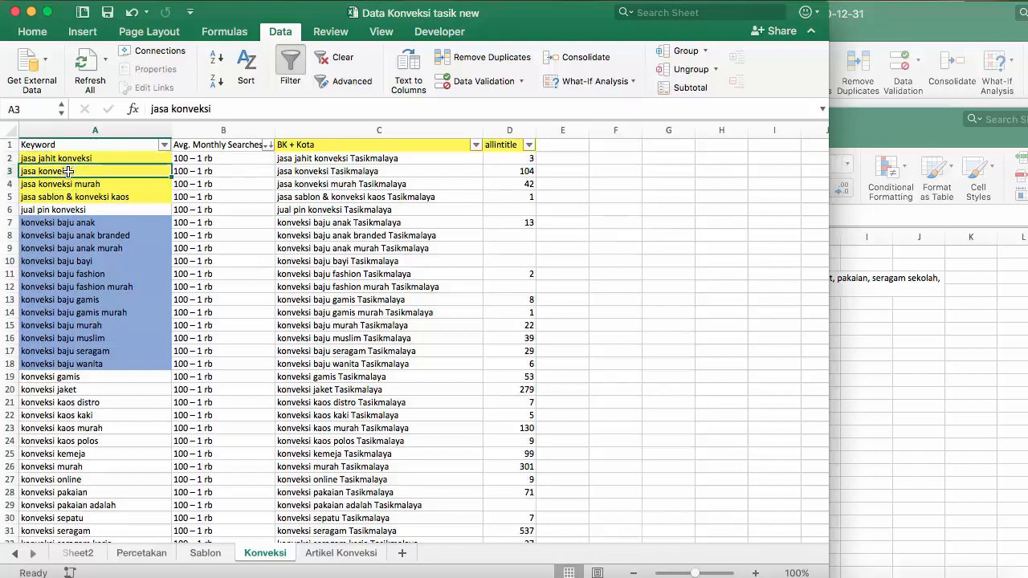
{"action": "left_click", "coordinate": [68, 159]}
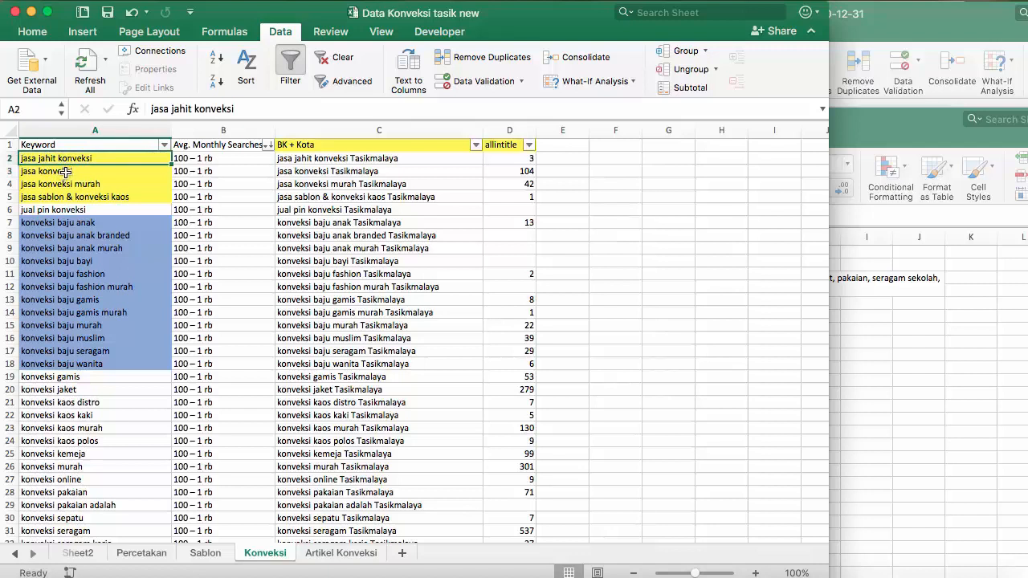
{"action": "left_click", "coordinate": [66, 171], "text": "super"}
{"action": "left_click", "coordinate": [90, 184], "text": "super"}
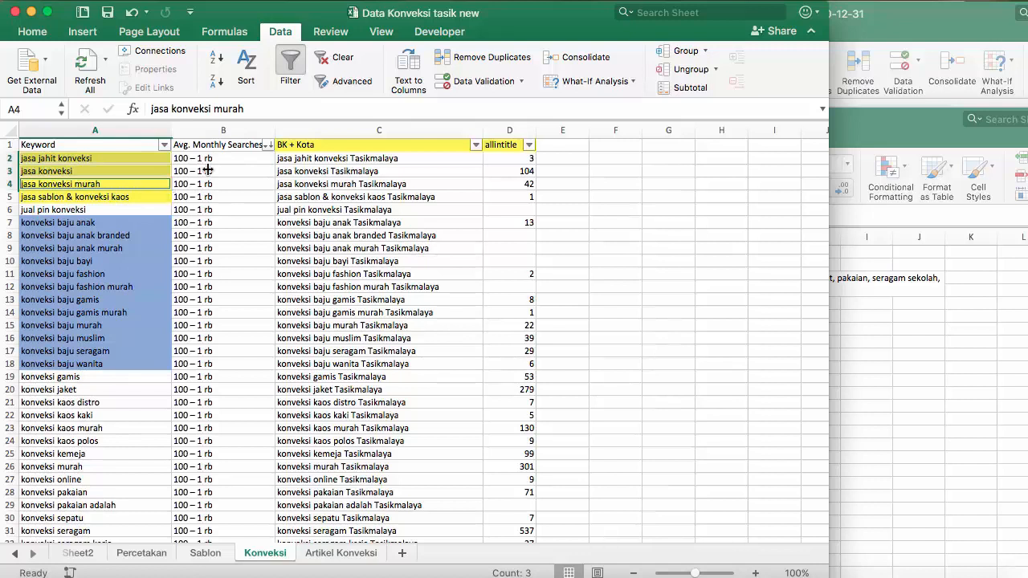
Step: Check the article list on the Artikel Konveksi sheet, and select jasa jahit konveksi and jasa konveksi on the Konveksi sheet
{"action": "left_click", "coordinate": [341, 553]}
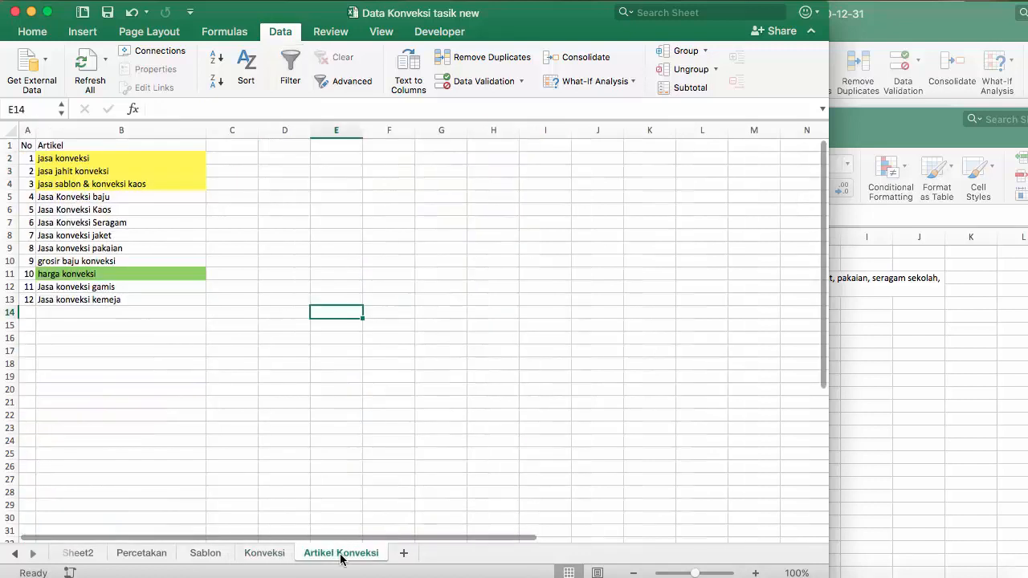
{"action": "left_click", "coordinate": [274, 556]}
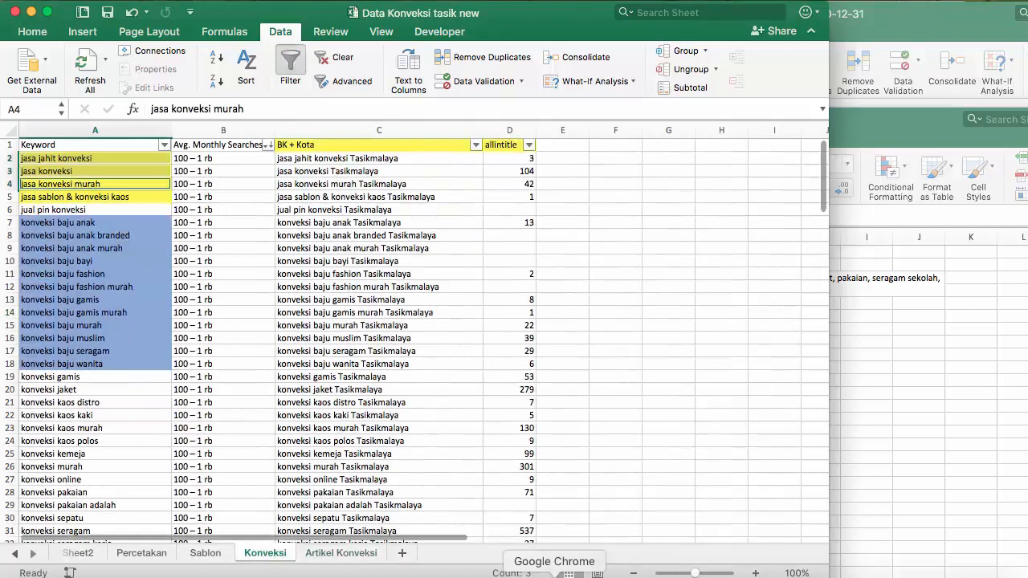
{"action": "left_click", "coordinate": [126, 157]}
{"action": "left_click", "coordinate": [116, 169], "text": "super"}
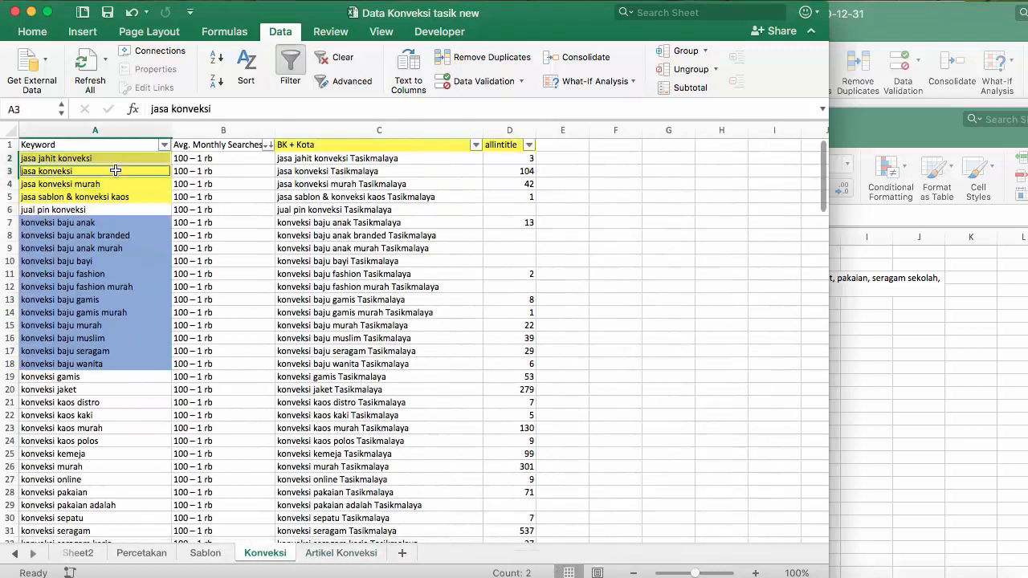
Step: Include jasa konveksi murah in the keyword selection, and enter Jasa Jahit Konveksi Murah Tasikmalaya in cell F3
{"action": "left_click", "coordinate": [114, 186], "text": "super"}
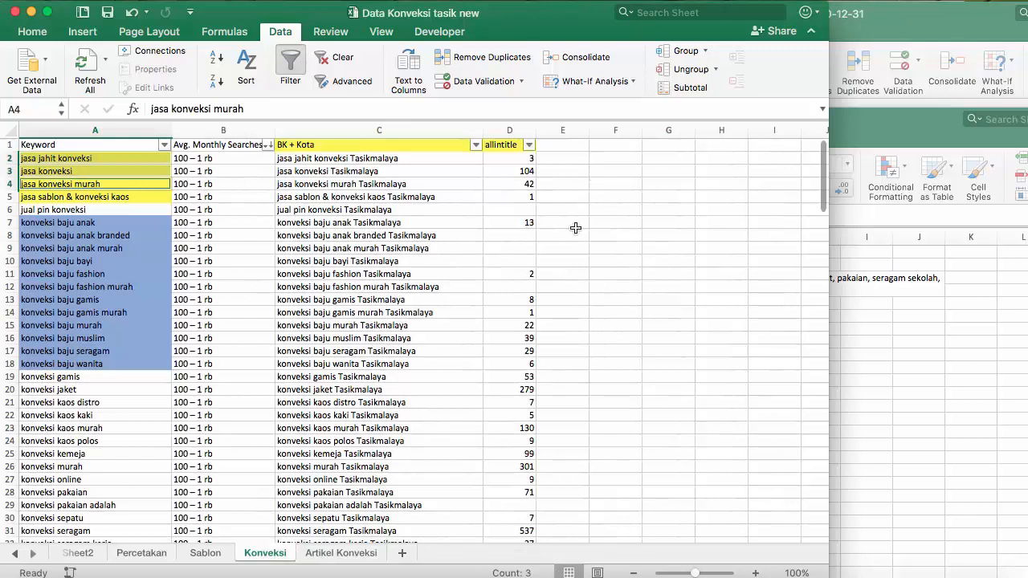
{"action": "left_click", "coordinate": [602, 175]}
{"action": "type", "text": "Jasa Ja"}
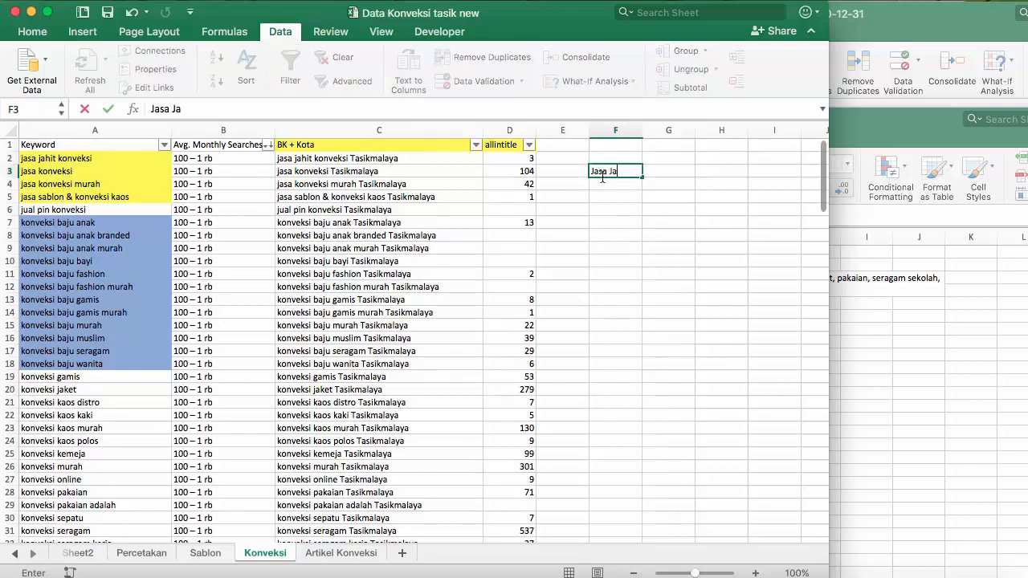
{"action": "type", "text": "hit Konveksi"}
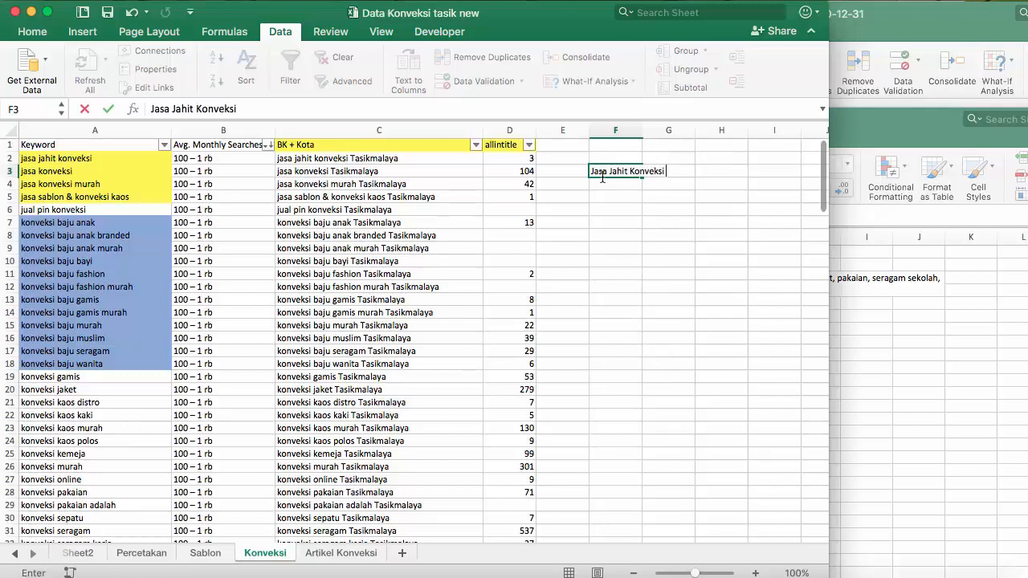
{"action": "type", "text": " Murah Tasikmalaya"}
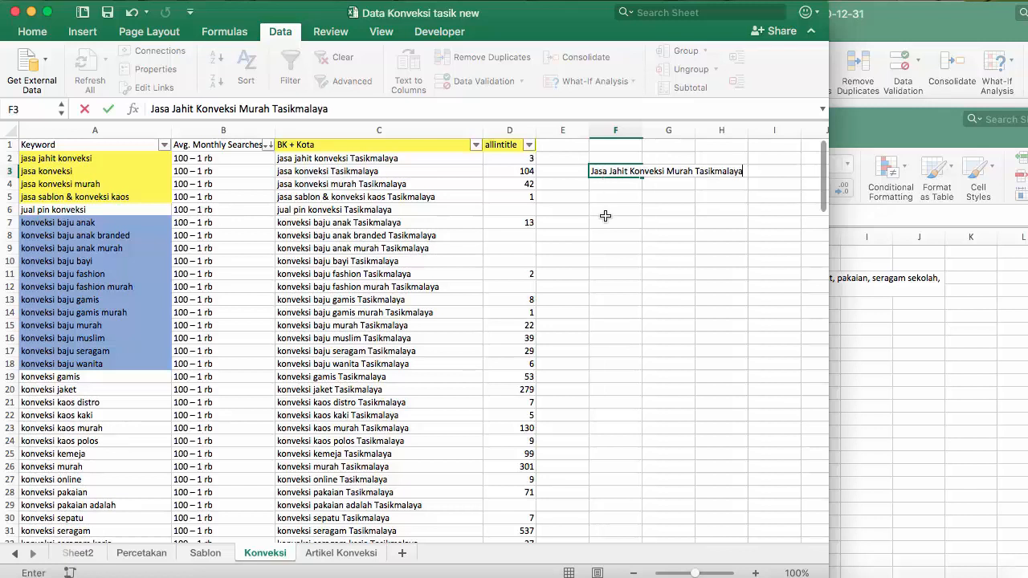
{"action": "key", "text": "Return"}
Step: Copy the F3 phrase over the Blogger title's text after the phone number, and change Murah to MURAH
{"action": "left_click", "coordinate": [603, 171]}
{"action": "key", "text": "super+c"}
{"action": "left_click", "coordinate": [554, 571]}
{"action": "left_click", "coordinate": [314, 131]}
{"action": "left_click_drag", "start_coordinate": [291, 131], "coordinate": [516, 141]}
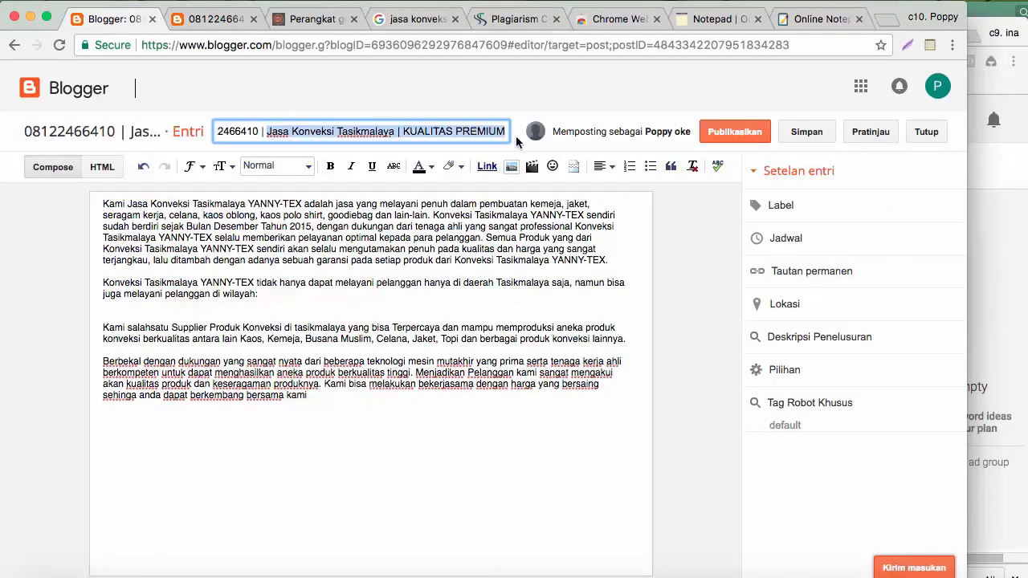
{"action": "key", "text": "super+v"}
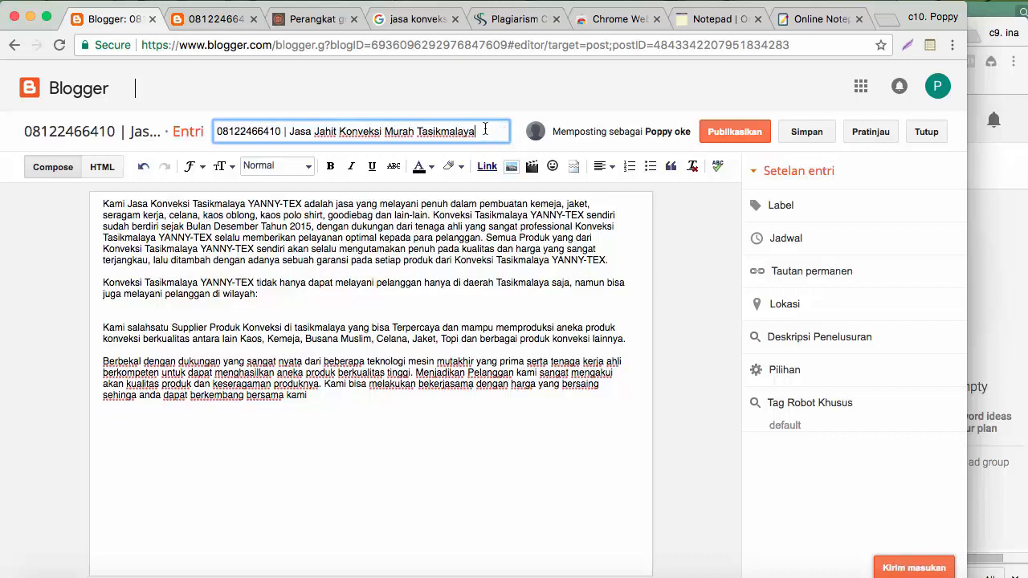
{"action": "left_click_drag", "start_coordinate": [415, 131], "coordinate": [389, 132]}
{"action": "type", "text": "MURAH"}
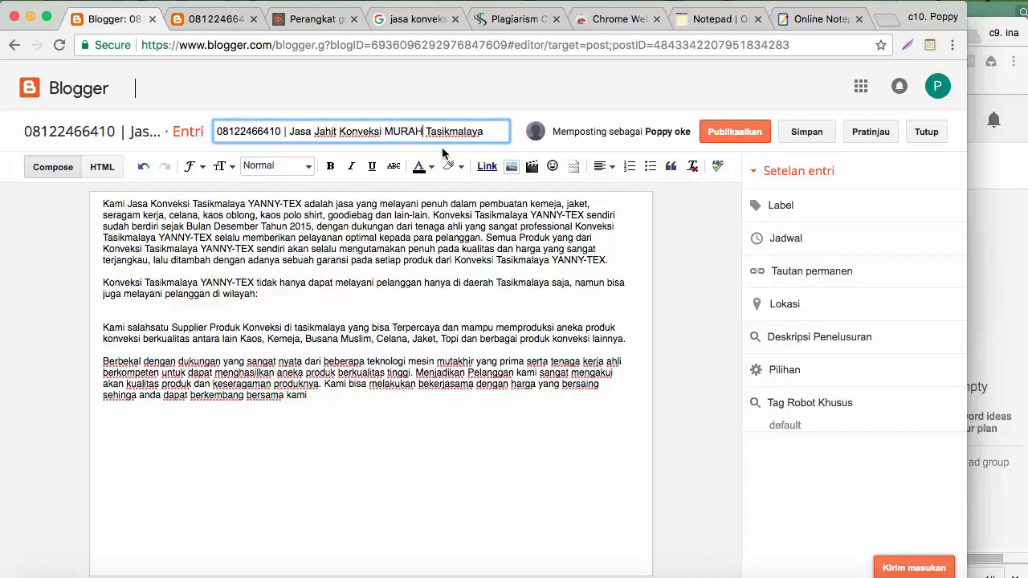
Step: Copy the full post title and replace the old title in WordCounter360 with it to check its length
{"action": "left_click_drag", "start_coordinate": [480, 132], "coordinate": [230, 122]}
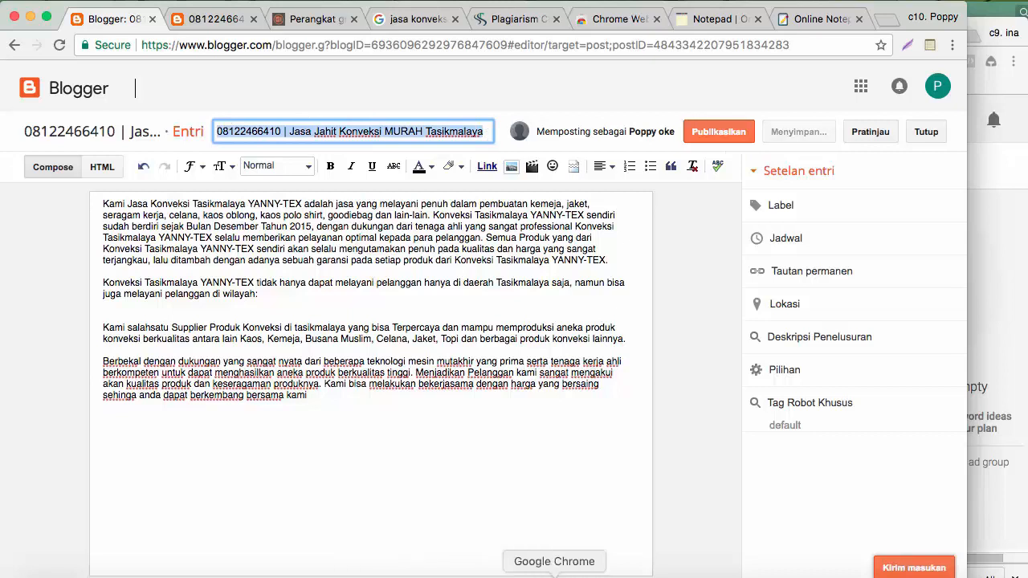
{"action": "left_click", "coordinate": [309, 18]}
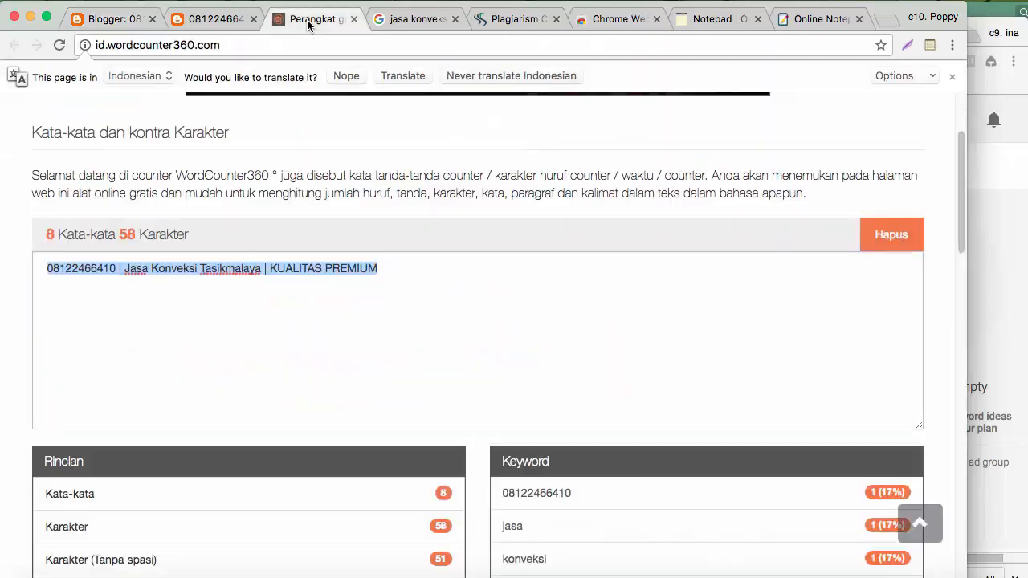
{"action": "key", "text": "super+v"}
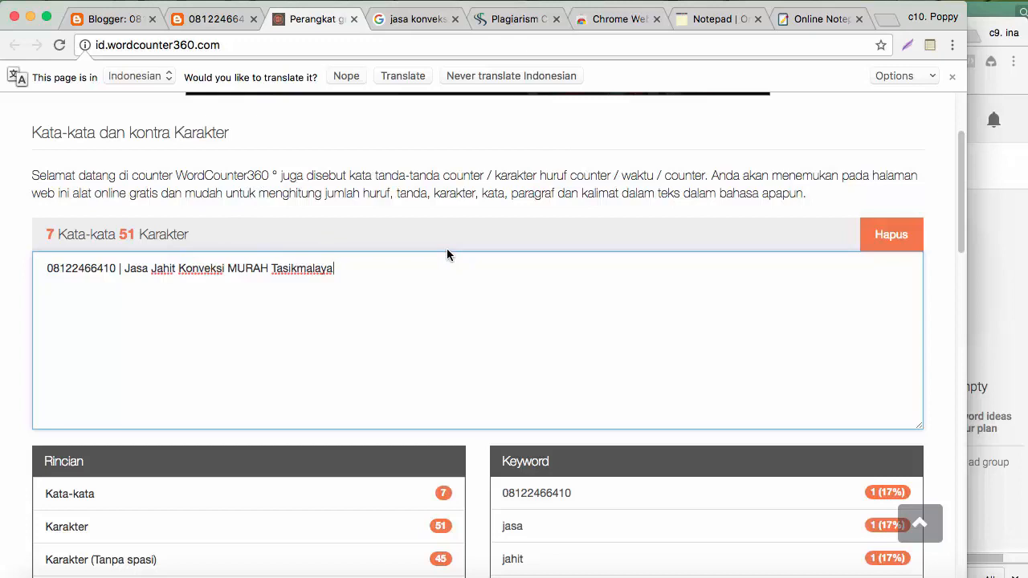
Step: Try splitting the phone number in the word counter text into three groups with hyphens
{"action": "left_click", "coordinate": [72, 268]}
{"action": "type", "text": "-"}
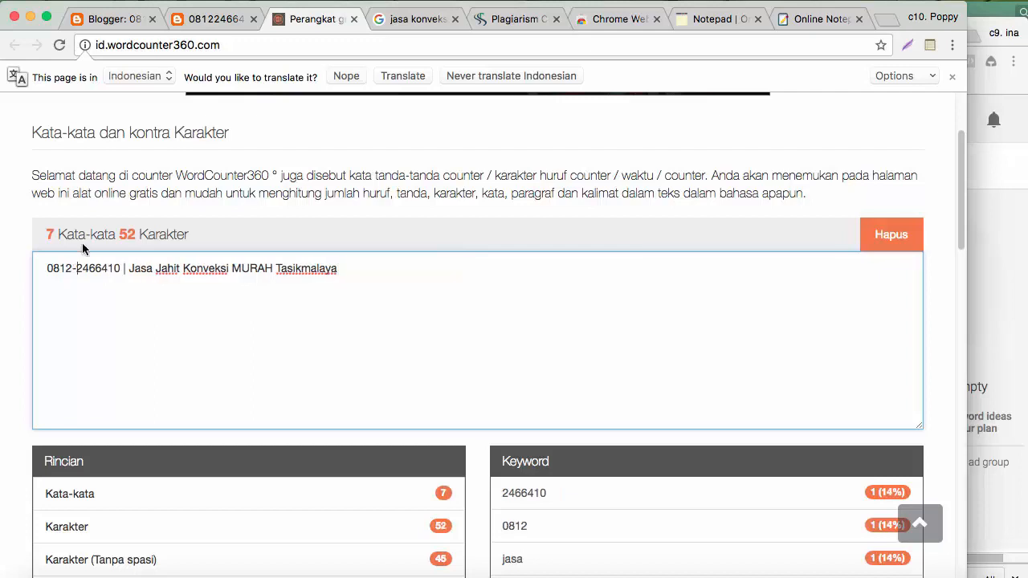
{"action": "left_click", "coordinate": [101, 268]}
{"action": "key", "text": "BackSpace"}
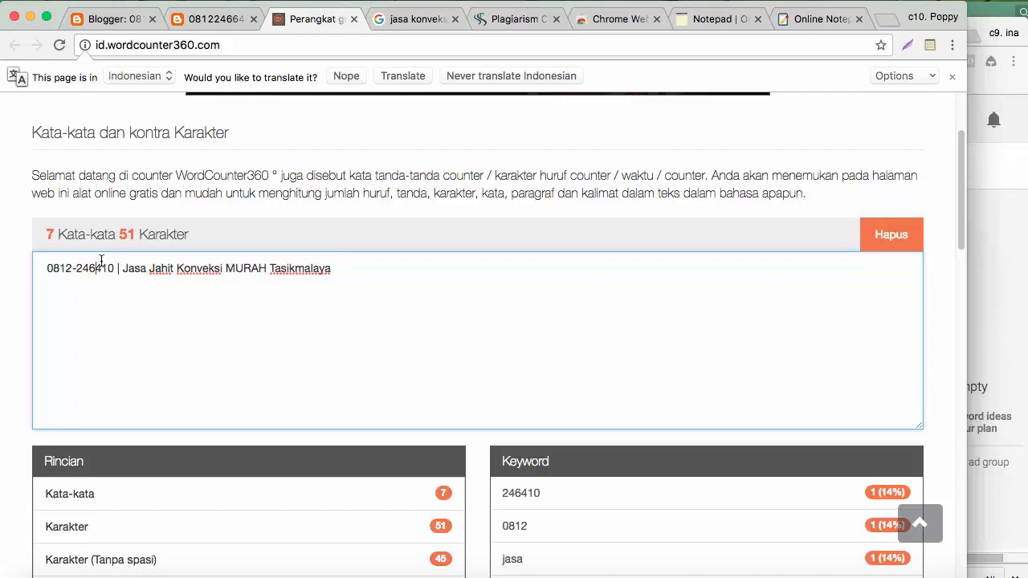
{"action": "key", "text": "super+z"}
{"action": "key", "text": "Right"}
{"action": "type", "text": "-"}
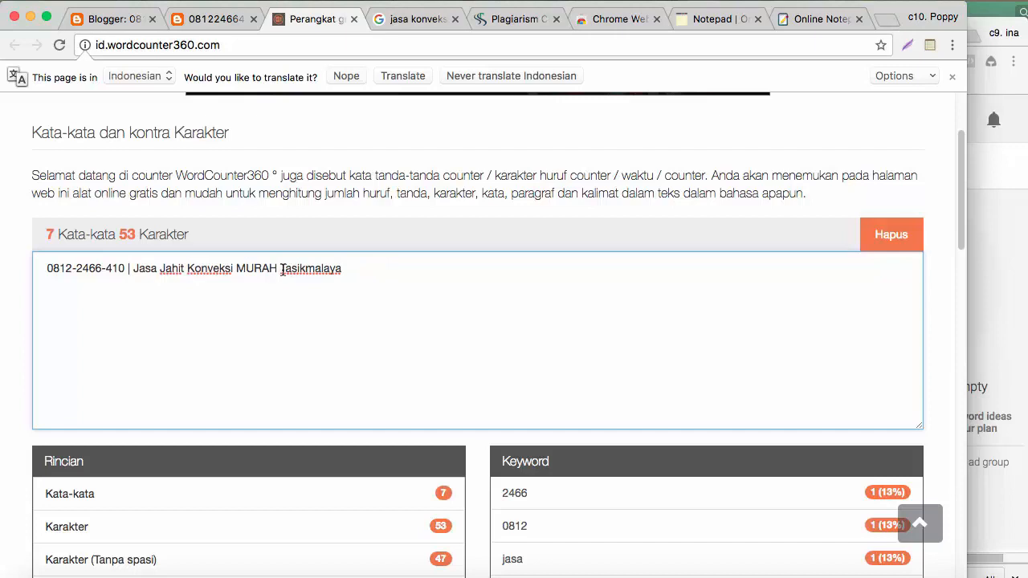
Step: Try adding BERKUALITAS at the end of the title in the word counter
{"action": "left_click", "coordinate": [351, 270]}
{"action": "type", "text": "P"}
{"action": "key", "text": "BackSpace"}
{"action": "type", "text": "BERKUALITAS"}
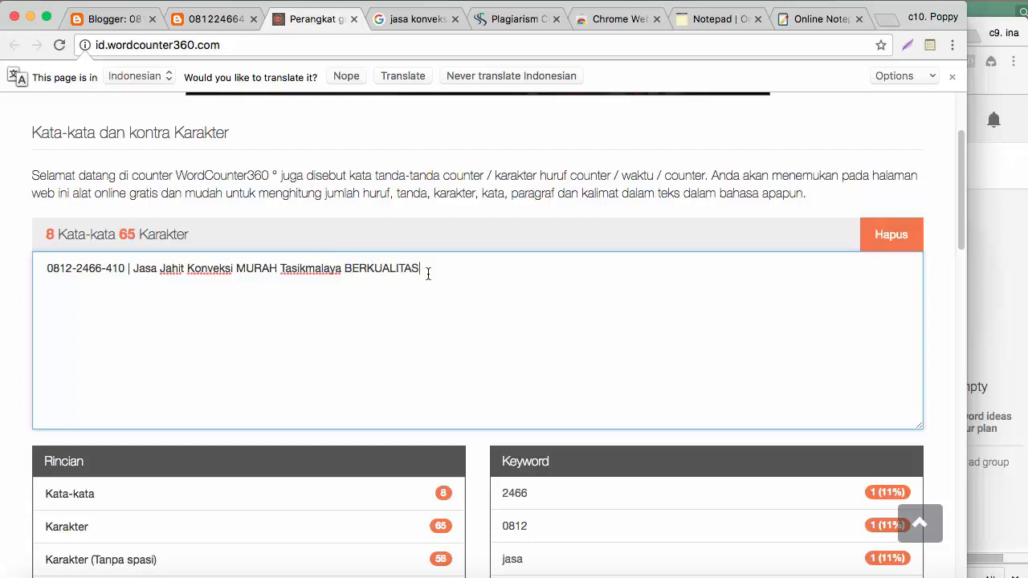
Step: Replace BERKUALITAS with PREMIUM at the end of the title in the word counter
{"action": "left_click_drag", "start_coordinate": [425, 271], "coordinate": [340, 273]}
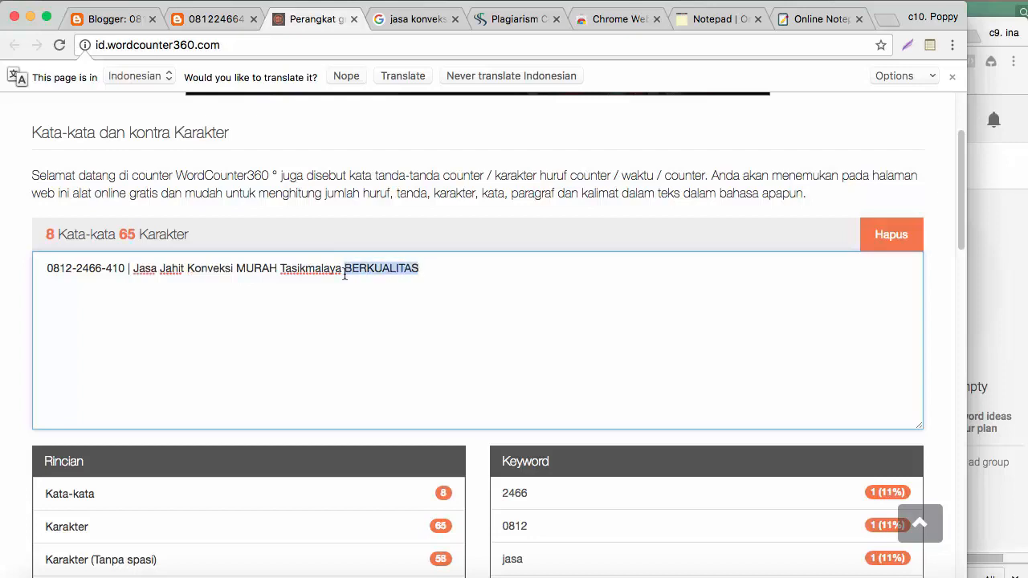
{"action": "type", "text": "PRE"}
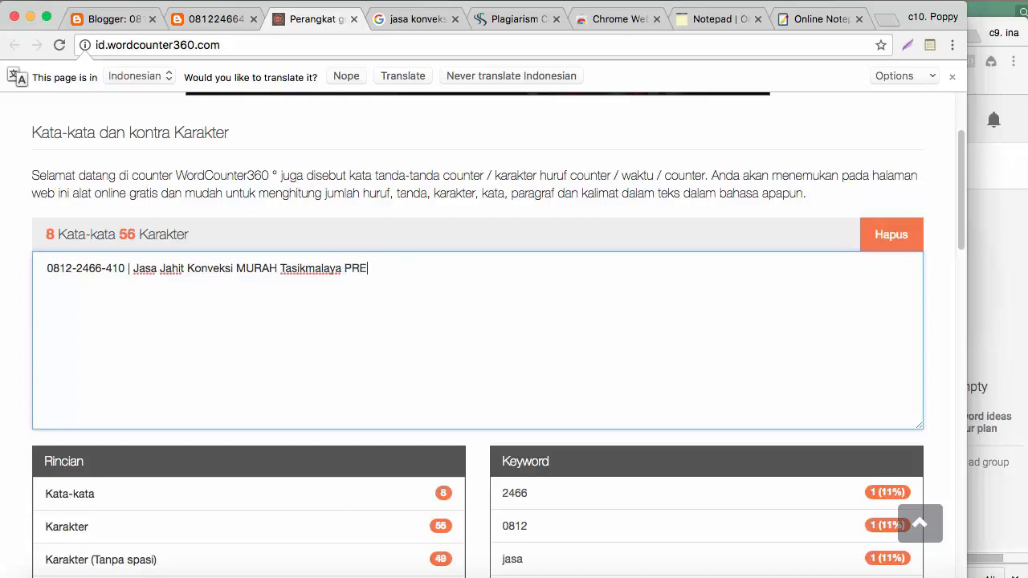
{"action": "type", "text": "MIUM"}
Step: Copy the phone number from the Konveksi Tasik document in Word and replace the hyphenated number in the word counter title with it
{"action": "left_click", "coordinate": [458, 573]}
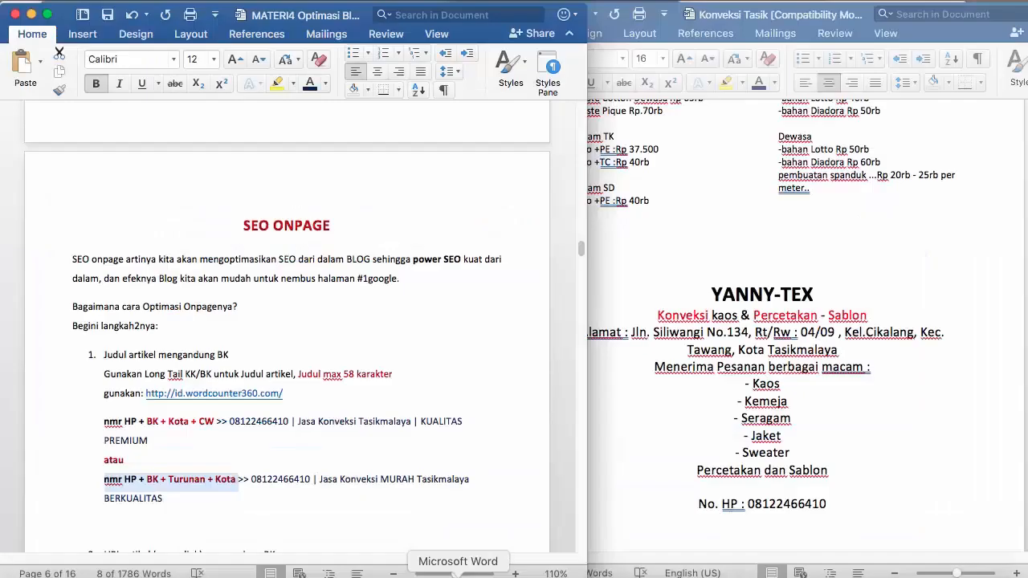
{"action": "left_click_drag", "start_coordinate": [828, 506], "coordinate": [749, 504]}
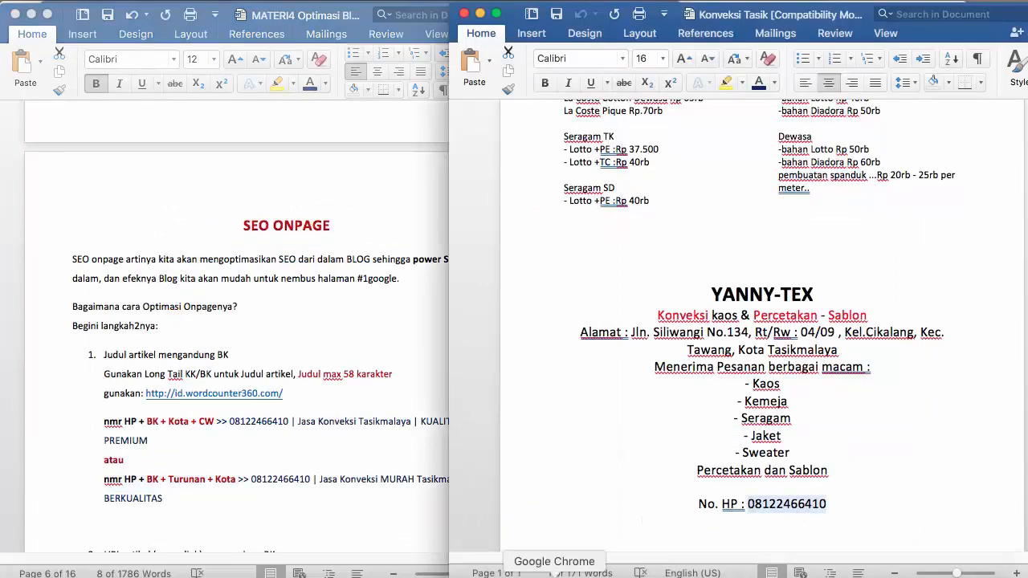
{"action": "left_click", "coordinate": [563, 572]}
{"action": "left_click_drag", "start_coordinate": [123, 271], "coordinate": [48, 267]}
{"action": "key", "text": "super+v"}
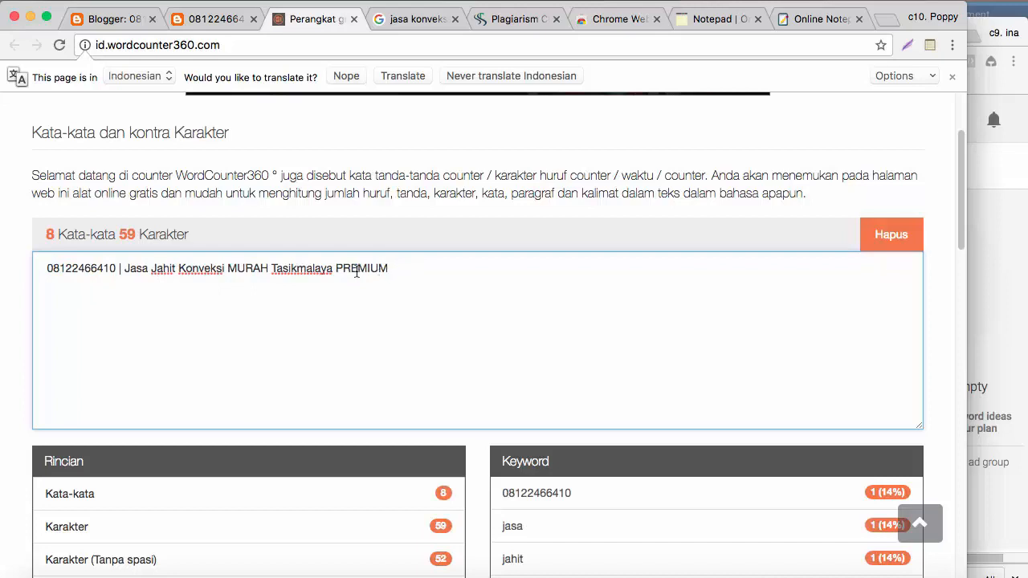
Step: Review the word PREMIUM and the title text after the phone number in the word counter
{"action": "left_click_drag", "start_coordinate": [339, 270], "coordinate": [396, 270]}
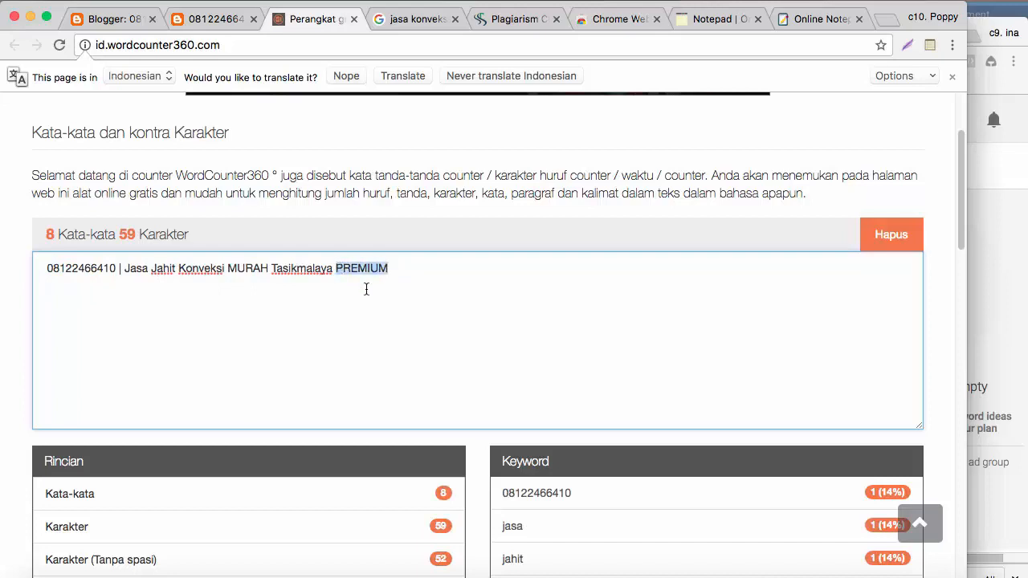
{"action": "left_click", "coordinate": [321, 302]}
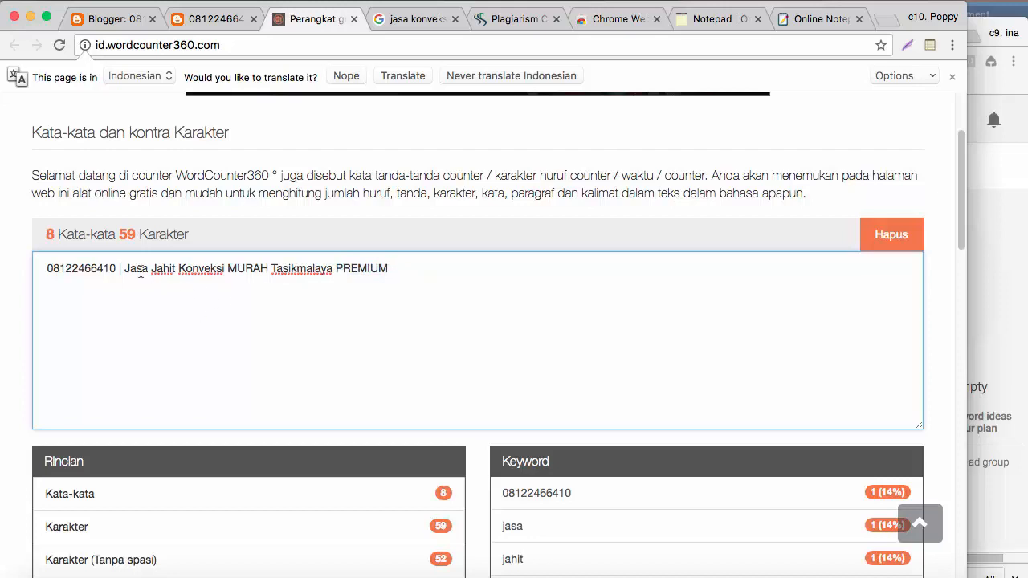
{"action": "left_click_drag", "start_coordinate": [126, 271], "coordinate": [392, 275]}
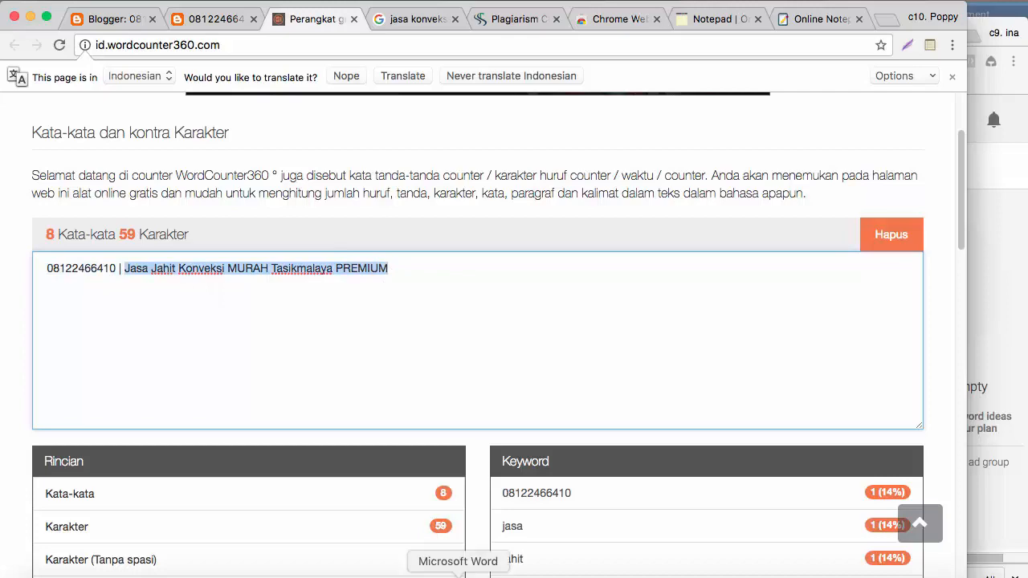
Step: Switch to Excel and compare jasa jahit konveksi, jasa konveksi and jasa konveksi murah one by one with the combined phrase in F3
{"action": "left_click", "coordinate": [427, 575]}
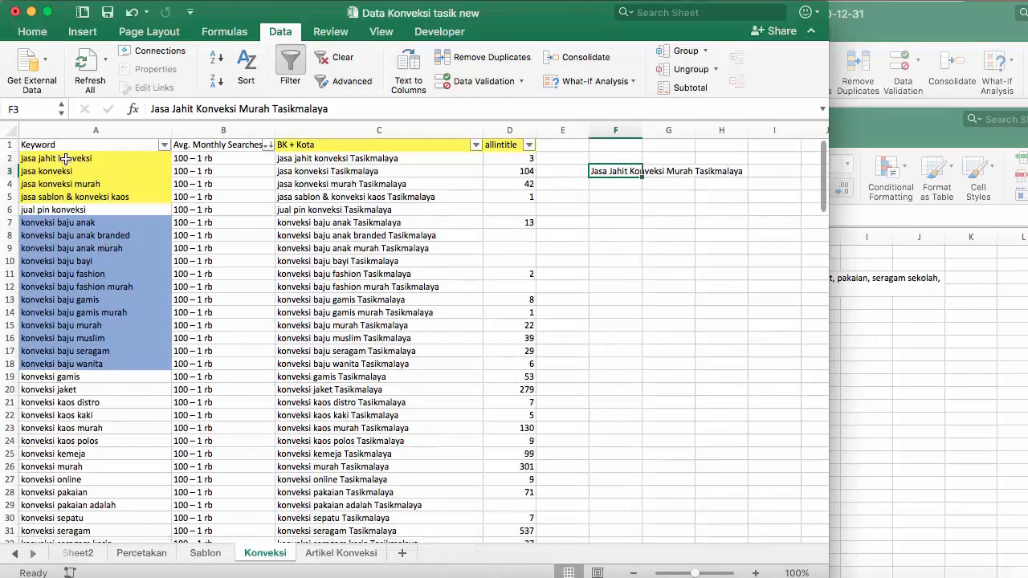
{"action": "left_click", "coordinate": [94, 157]}
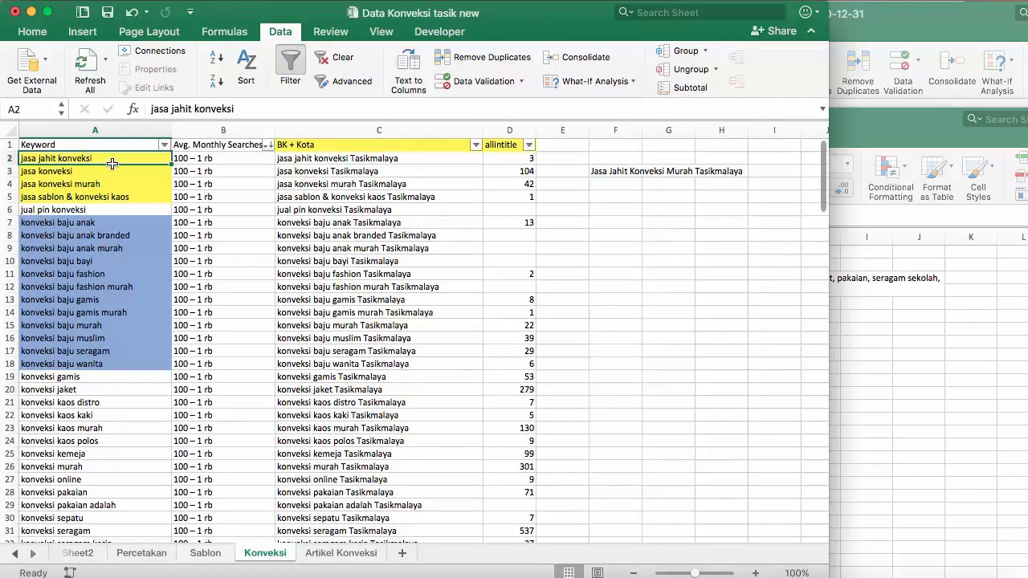
{"action": "left_click", "coordinate": [607, 171]}
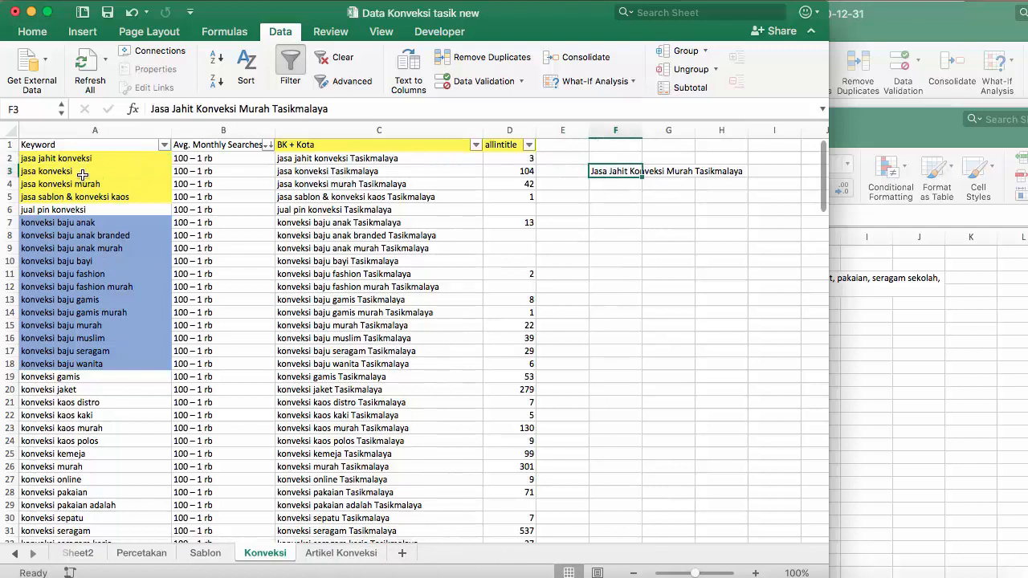
{"action": "left_click", "coordinate": [60, 171]}
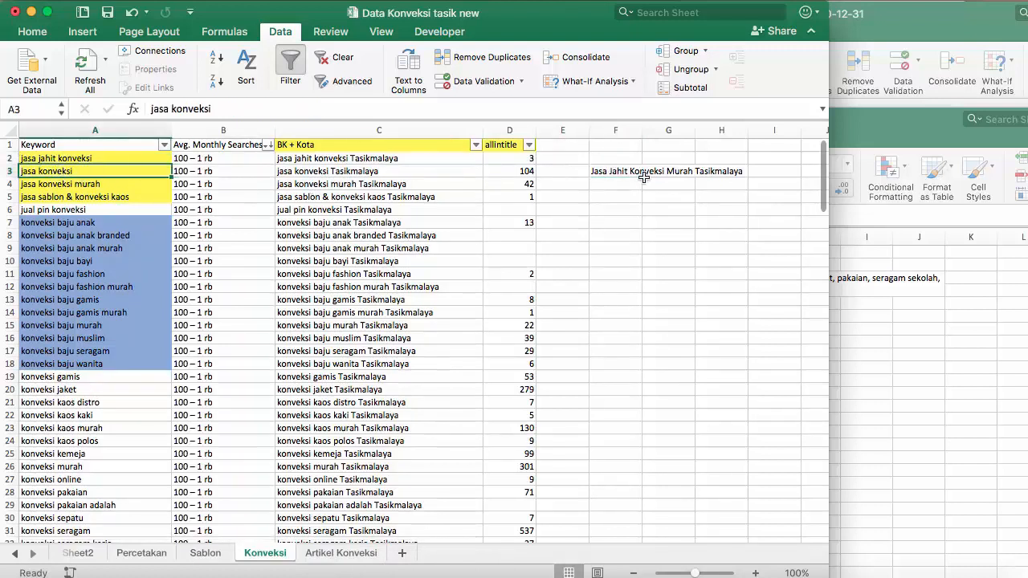
{"action": "left_click", "coordinate": [616, 167]}
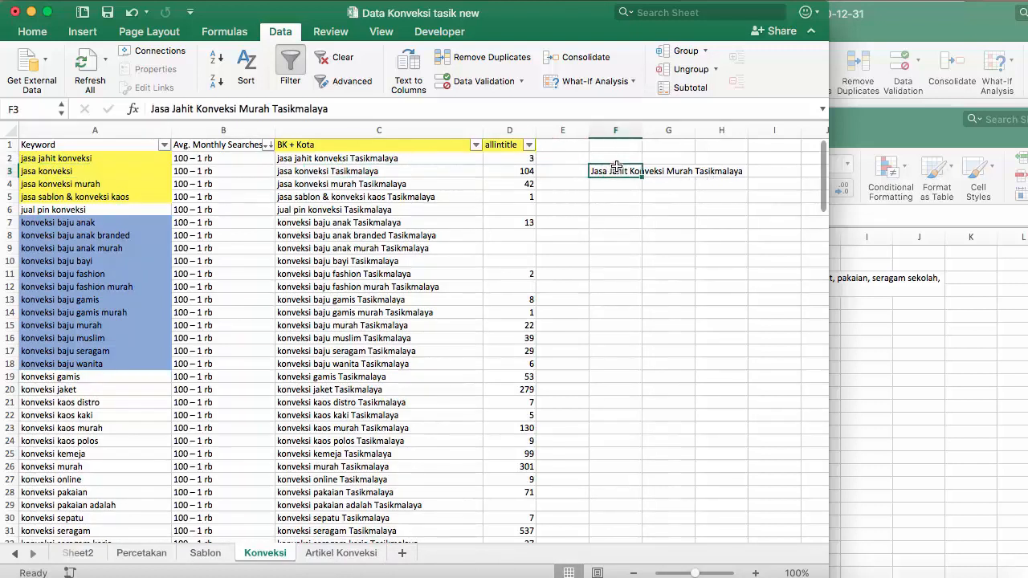
{"action": "left_click", "coordinate": [80, 194]}
{"action": "left_click", "coordinate": [84, 185]}
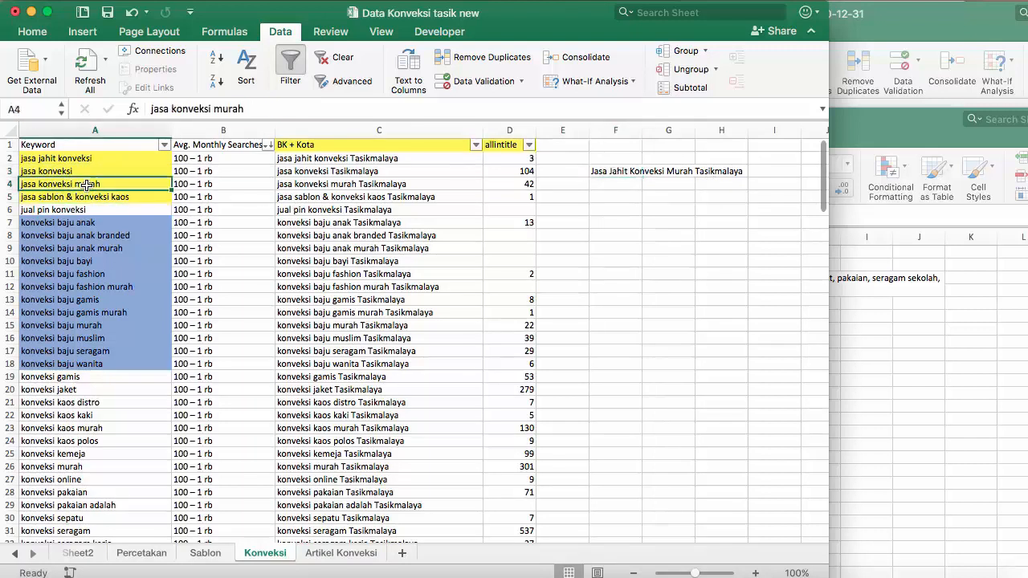
{"action": "left_click", "coordinate": [74, 172]}
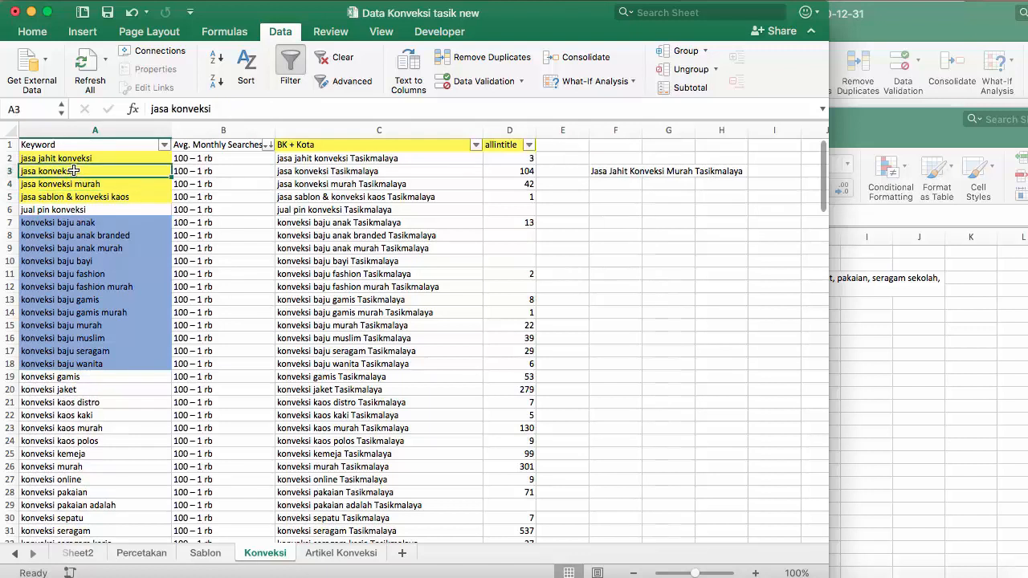
{"action": "left_click", "coordinate": [92, 184]}
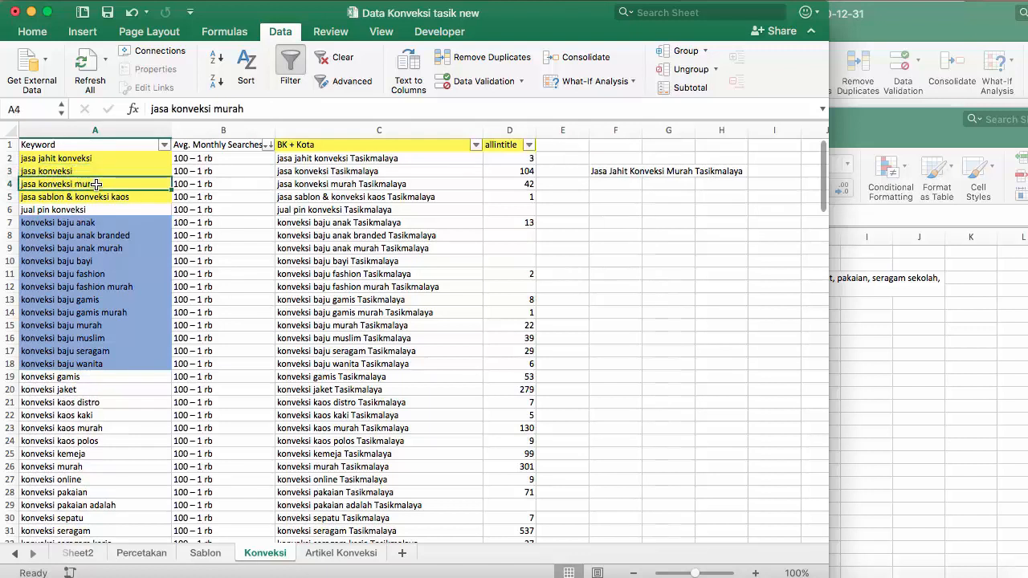
{"action": "left_click", "coordinate": [611, 170]}
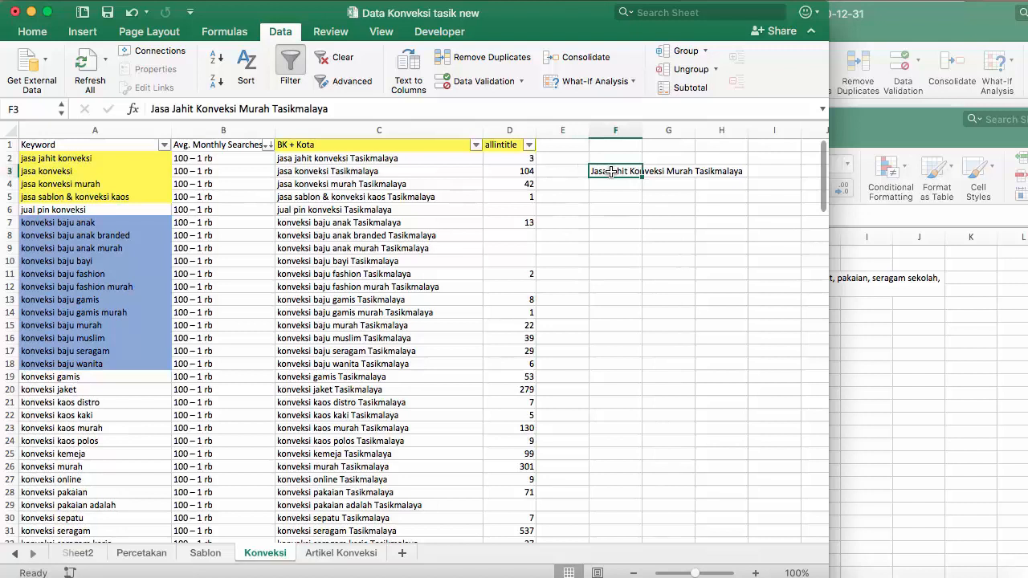
Step: Compare the F3 phrase with the keyword group A2:A4 and their BK + Kota versions in C2:C4
{"action": "left_click", "coordinate": [42, 159]}
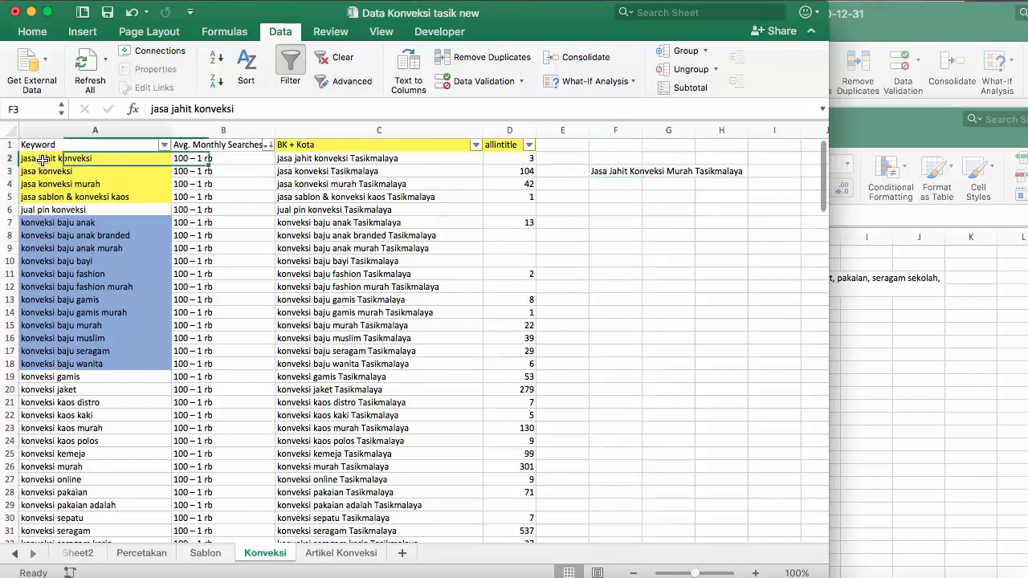
{"action": "left_click_drag", "start_coordinate": [42, 159], "coordinate": [50, 184]}
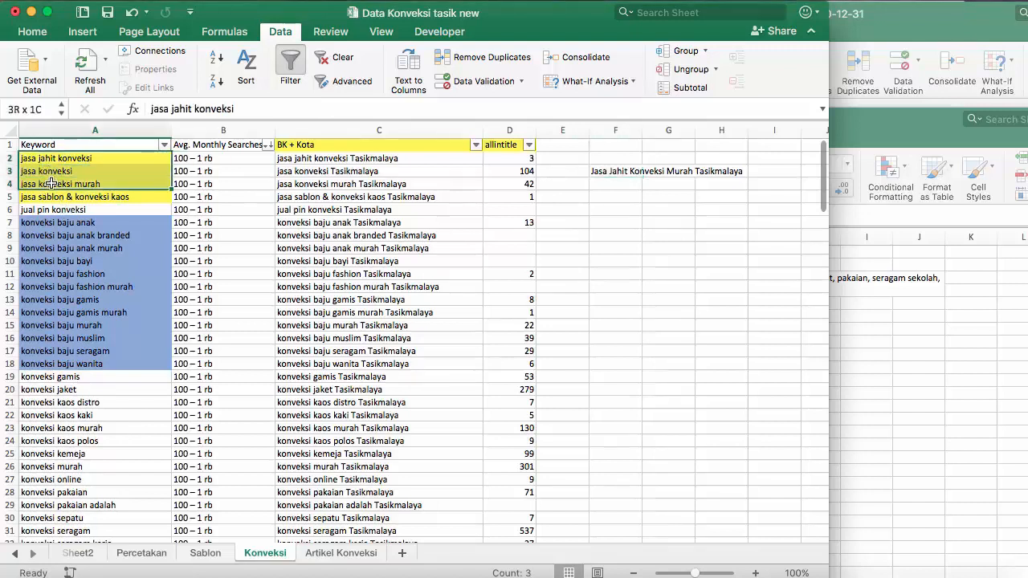
{"action": "left_click", "coordinate": [604, 177]}
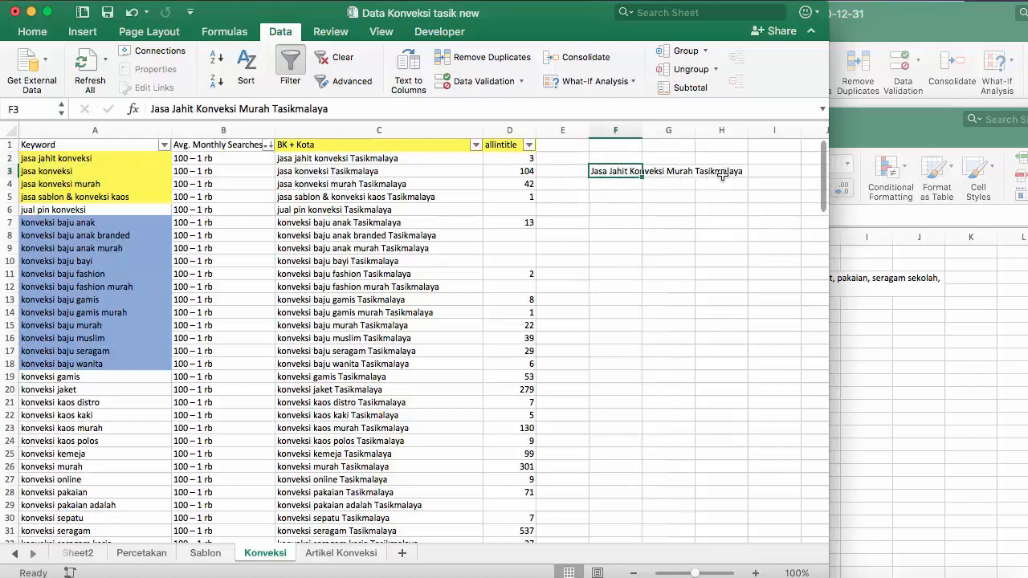
{"action": "left_click", "coordinate": [366, 159]}
{"action": "left_click_drag", "start_coordinate": [366, 159], "coordinate": [371, 184]}
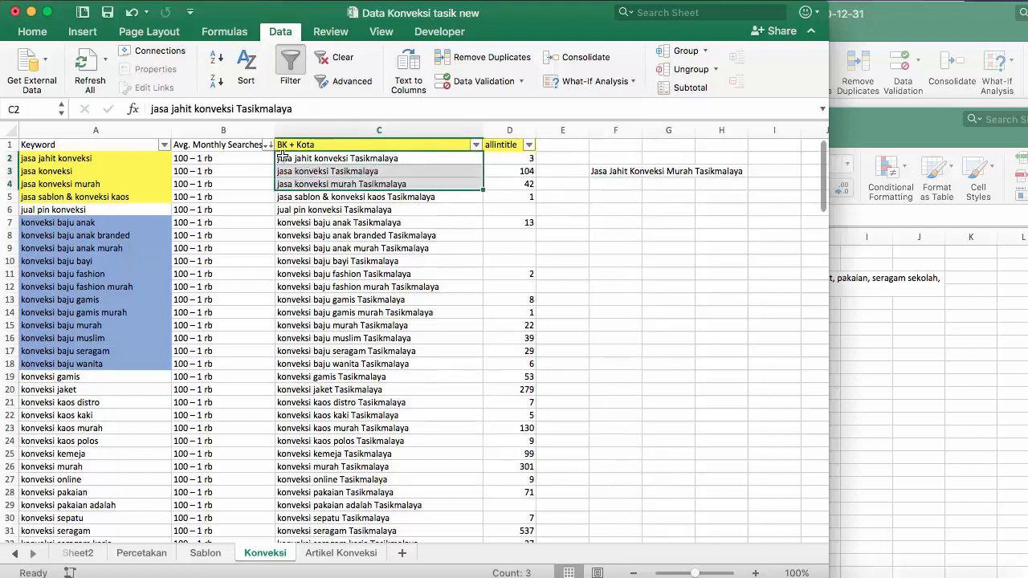
Step: Compare the BK + Kota phrases in C2:C4 one by one with the combined phrase in F3
{"action": "left_click", "coordinate": [370, 171]}
{"action": "left_click", "coordinate": [371, 184]}
{"action": "left_click", "coordinate": [375, 172]}
{"action": "left_click", "coordinate": [381, 159]}
{"action": "left_click", "coordinate": [617, 171]}
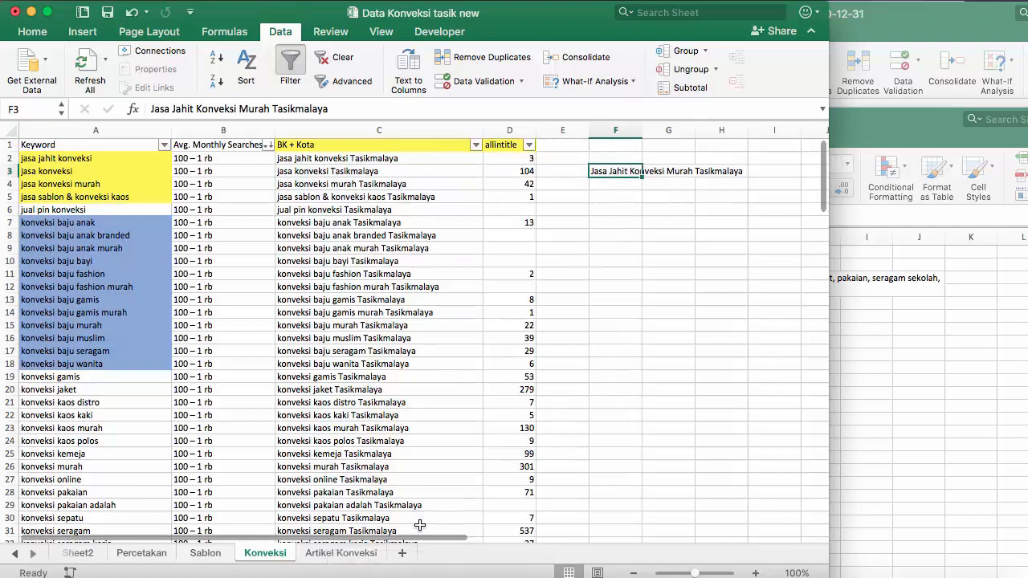
Step: Copy the full title with phone number and PREMIUM from the word counter and replace the Blogger post title with it
{"action": "left_click", "coordinate": [554, 572]}
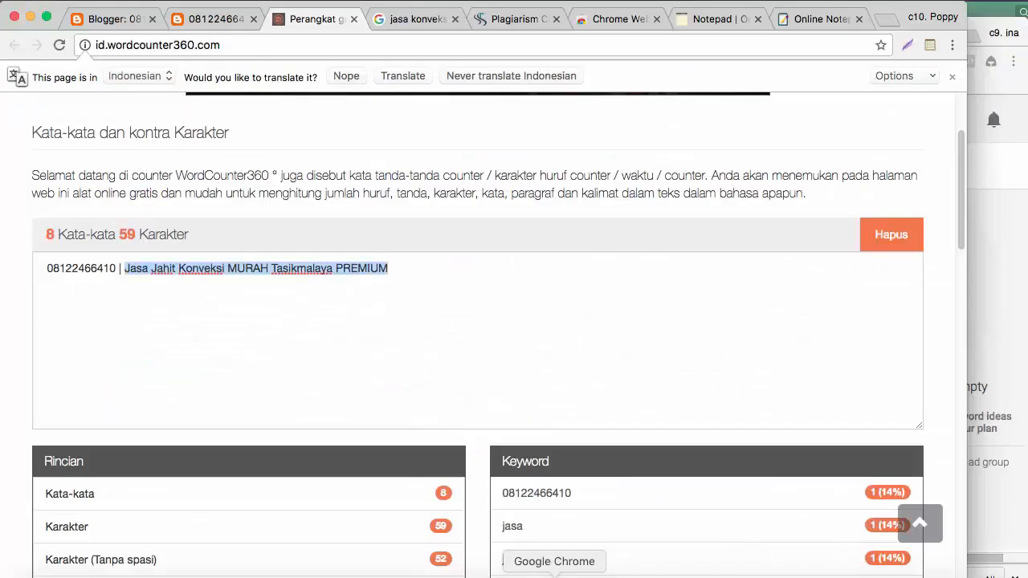
{"action": "left_click", "coordinate": [213, 19]}
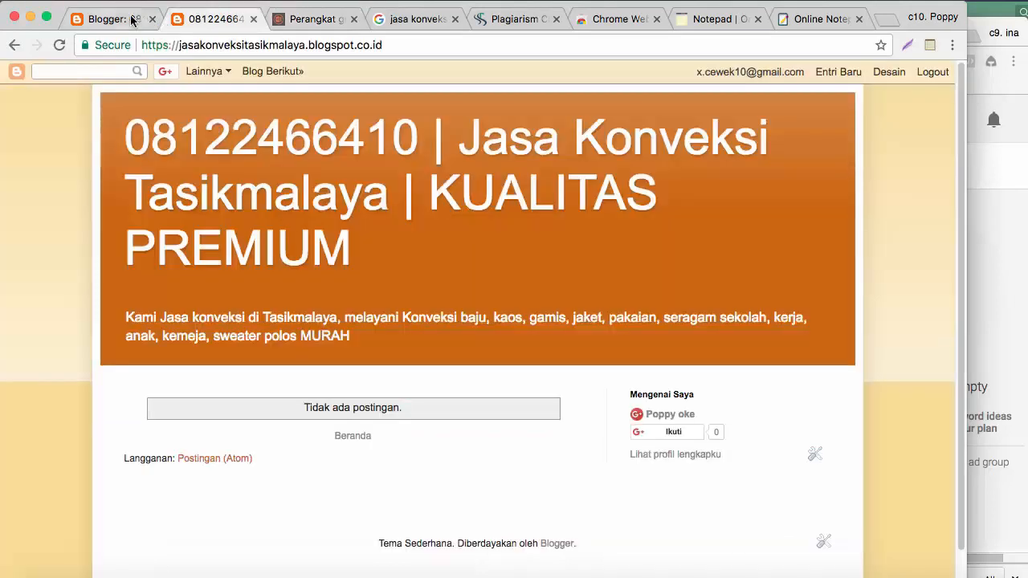
{"action": "left_click", "coordinate": [112, 18]}
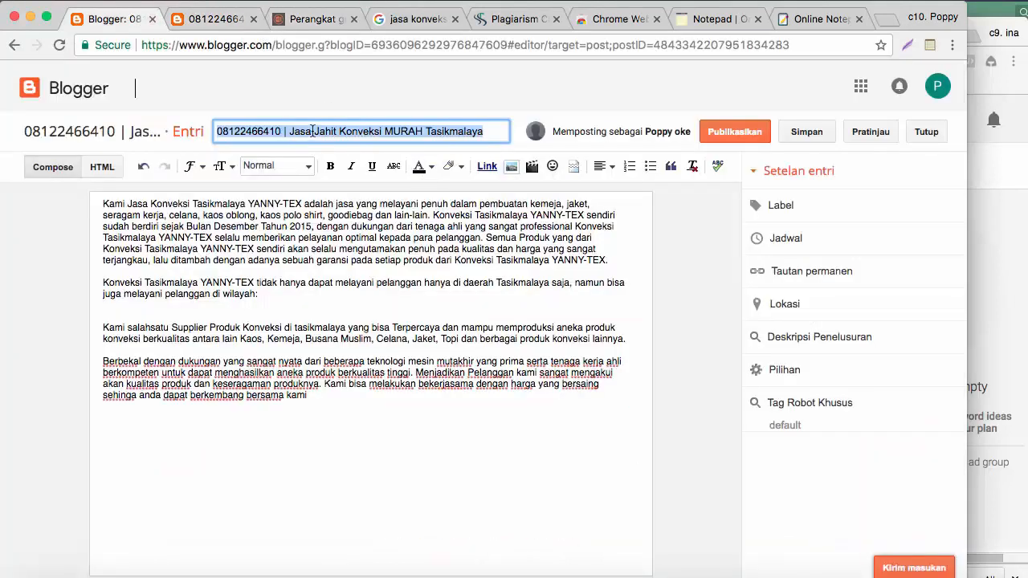
{"action": "left_click", "coordinate": [490, 136]}
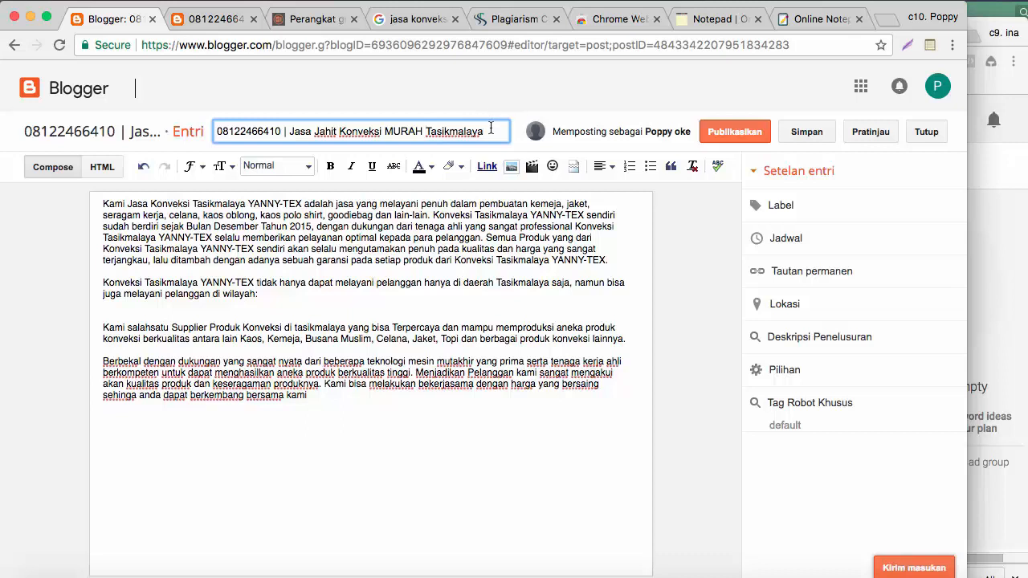
{"action": "left_click", "coordinate": [311, 22]}
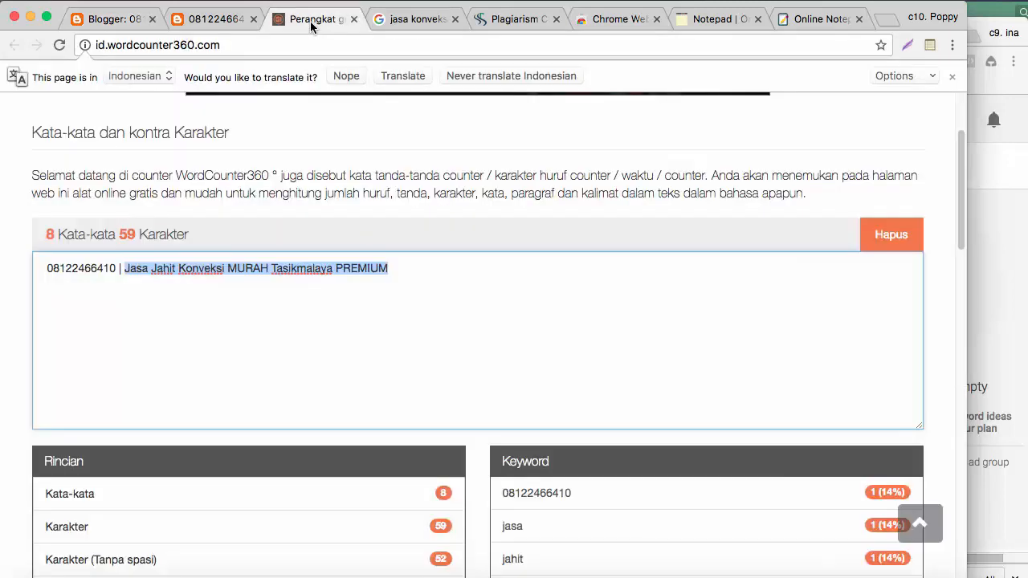
{"action": "left_click_drag", "start_coordinate": [381, 273], "coordinate": [44, 271]}
{"action": "key", "text": "super+c"}
{"action": "left_click", "coordinate": [129, 18]}
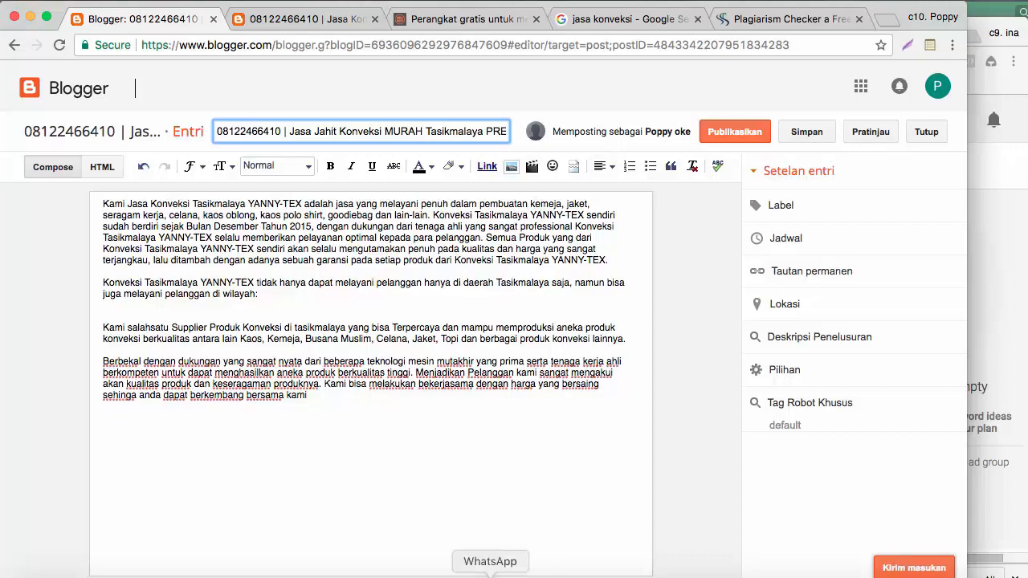
Step: Try replacing the BK + Turunan + Kota example title in the Word guide with jasa konveksi Tasikmalaya, and undo it
{"action": "left_click", "coordinate": [458, 571]}
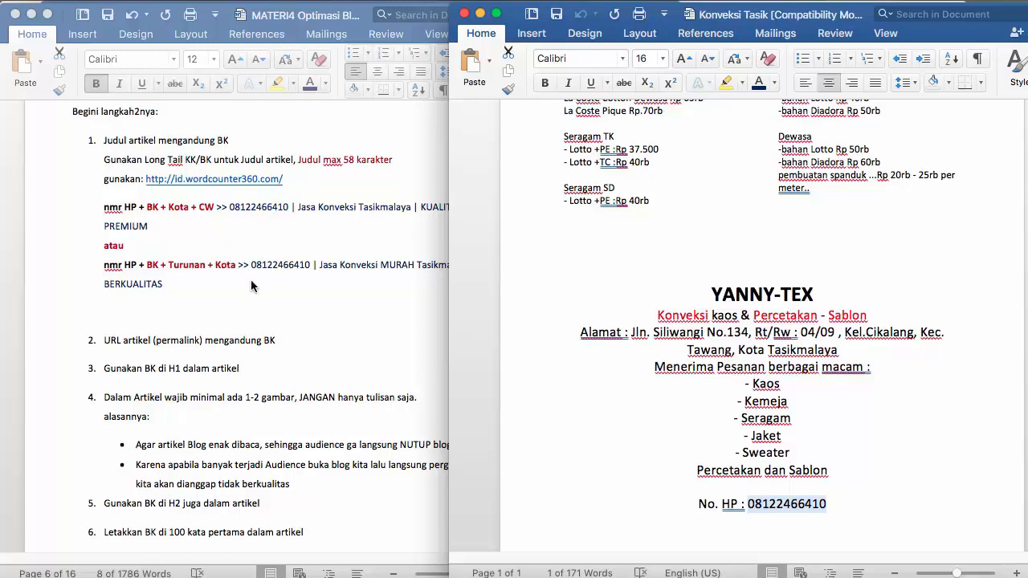
{"action": "left_click", "coordinate": [289, 287]}
{"action": "left_click_drag", "start_coordinate": [255, 269], "coordinate": [275, 282]}
{"action": "type", "text": "jasa konveksi Tasikmalaya"}
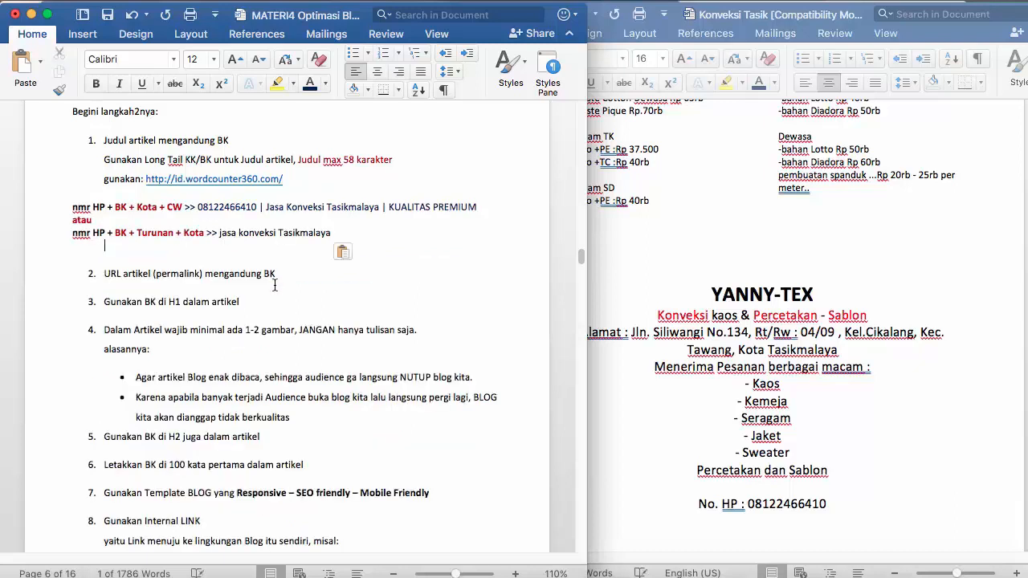
{"action": "key", "text": "super+z"}
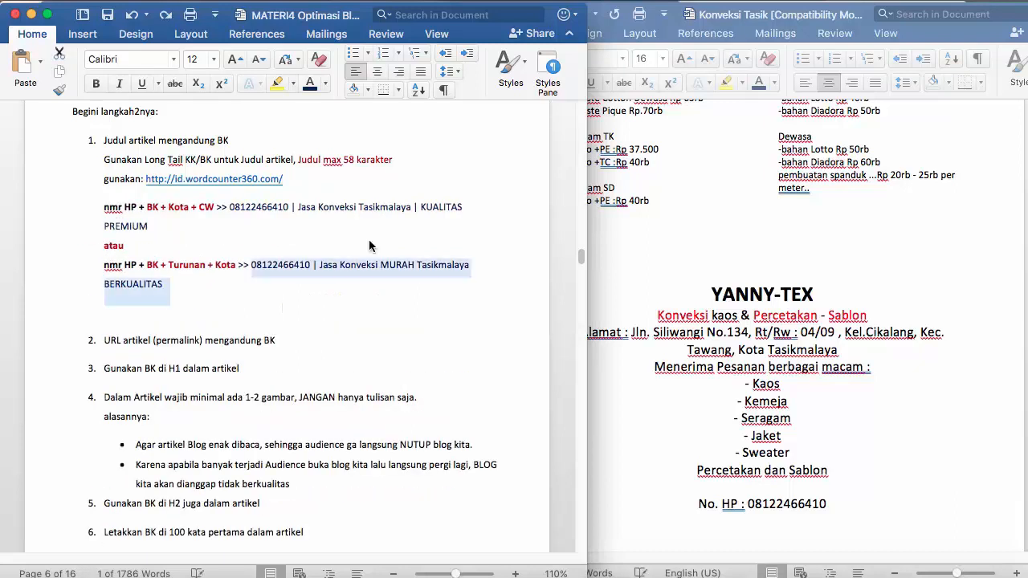
Step: Copy the full post title from Blogger and replace the BK + Turunan + Kota example in the Word guide with it
{"action": "left_click", "coordinate": [554, 571]}
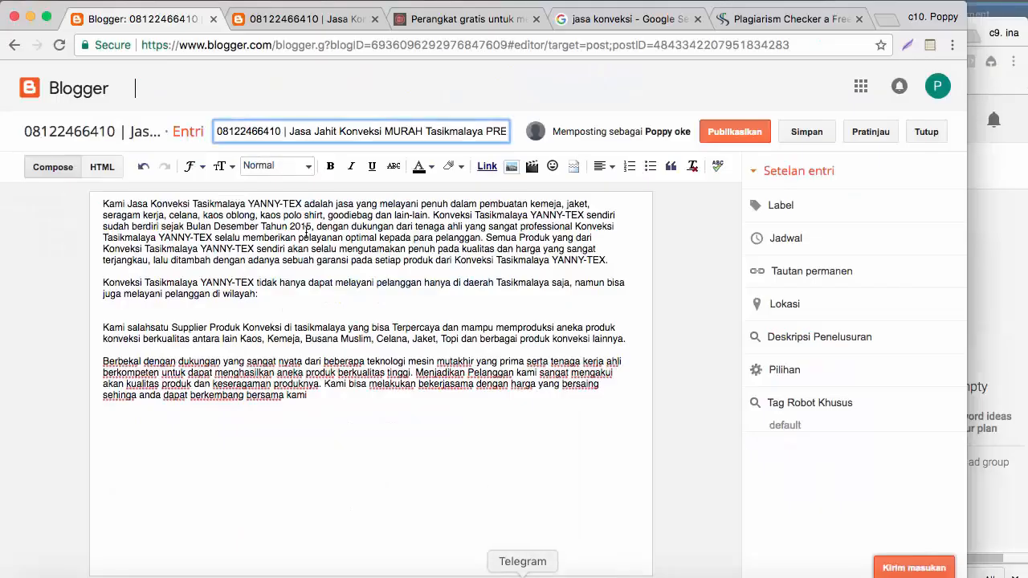
{"action": "left_click", "coordinate": [296, 134]}
{"action": "key", "text": "super+a"}
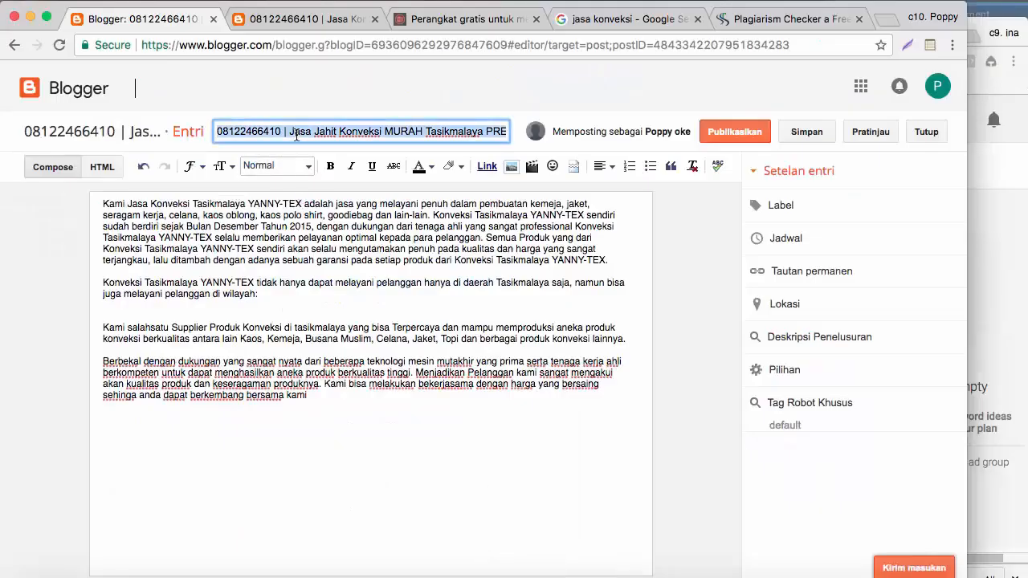
{"action": "left_click", "coordinate": [425, 571]}
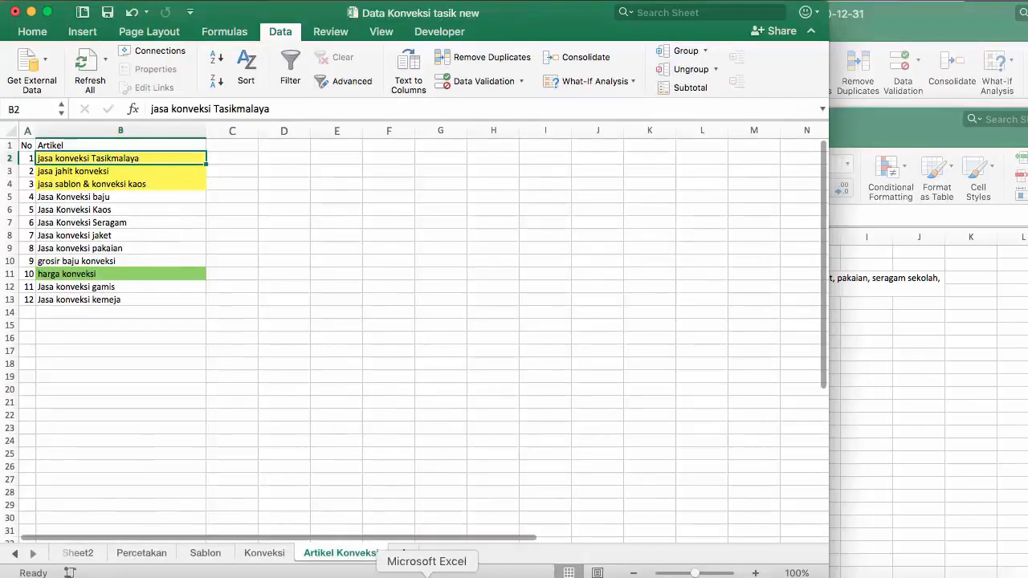
{"action": "left_click", "coordinate": [458, 572]}
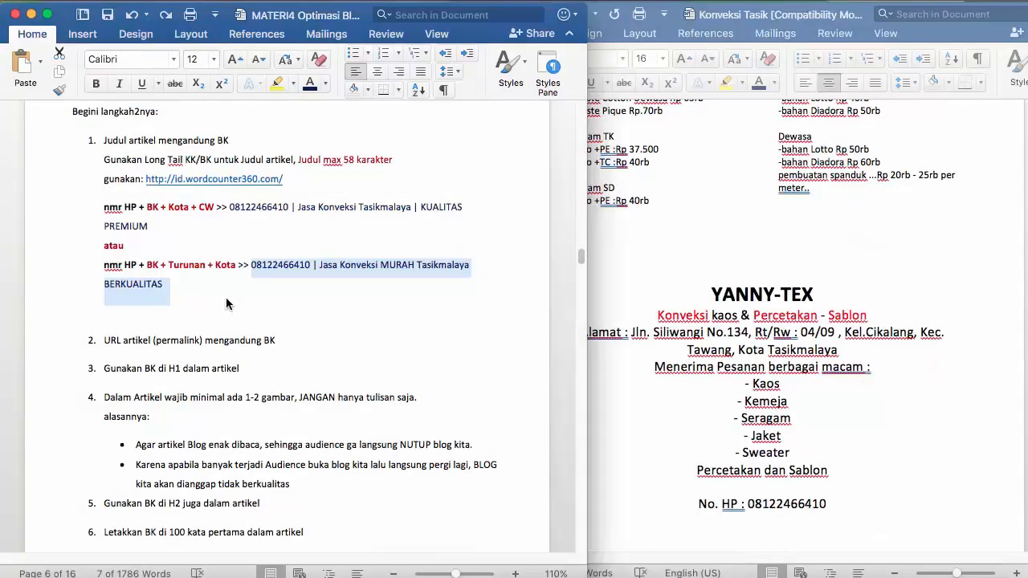
{"action": "key", "text": "super+v"}
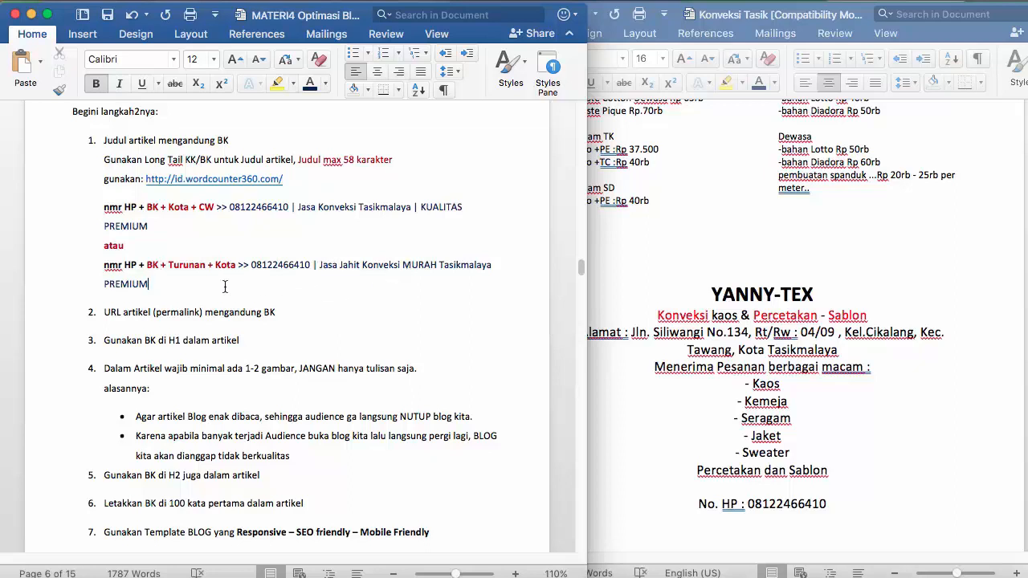
Step: Review the closing word PREMIUM and guide item 2 about the article URL (permalink) containing the BK
{"action": "left_click_drag", "start_coordinate": [152, 288], "coordinate": [107, 287]}
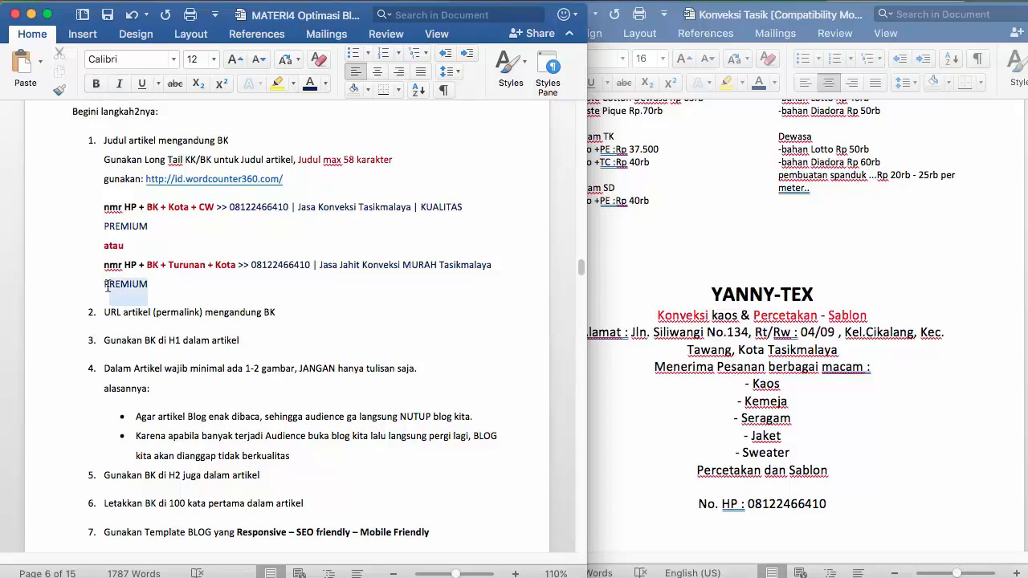
{"action": "left_click", "coordinate": [207, 310]}
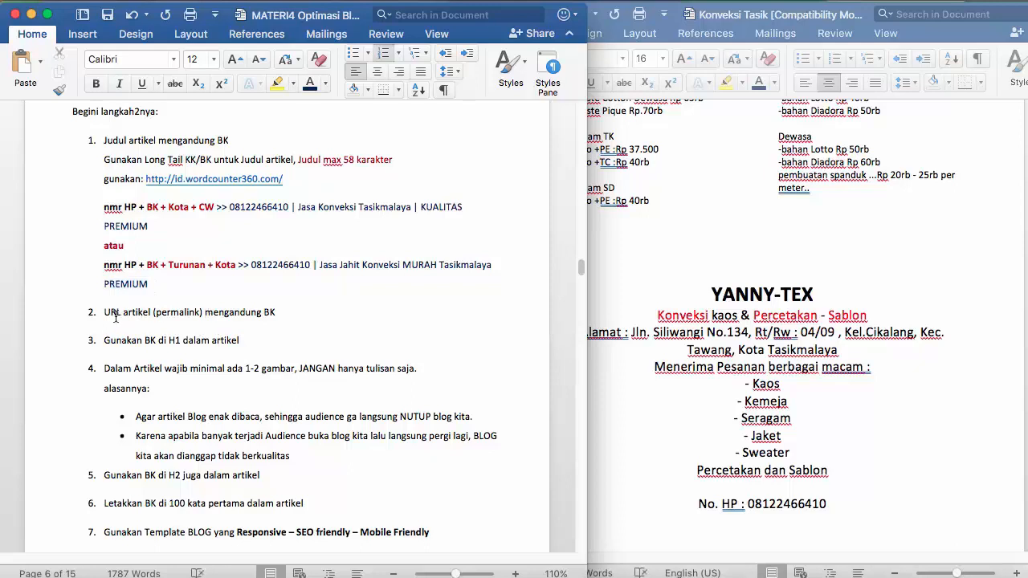
{"action": "left_click_drag", "start_coordinate": [104, 314], "coordinate": [237, 315]}
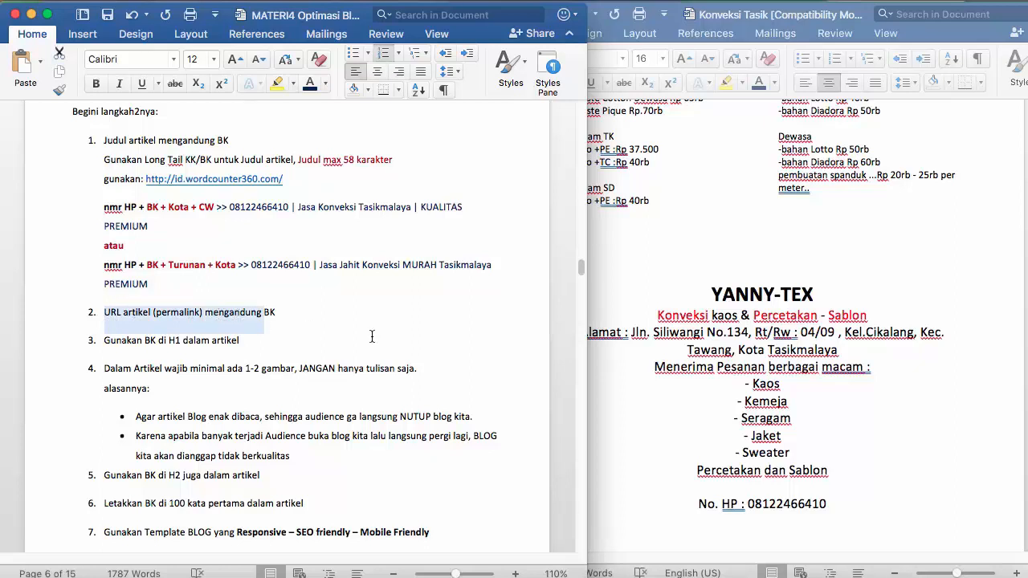
{"action": "left_click", "coordinate": [373, 337]}
Step: Switch to the Artikel Konveksi sheet in Excel and compare jasa konveksi Tasikmalaya in B2 with the article keywords below it
{"action": "left_click", "coordinate": [426, 573]}
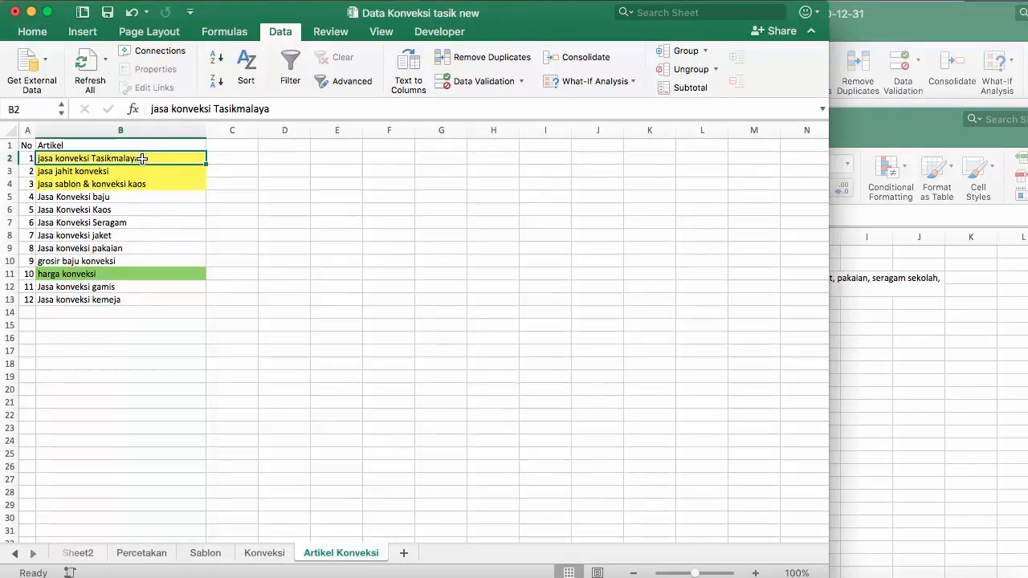
{"action": "key", "text": "cmd+c"}
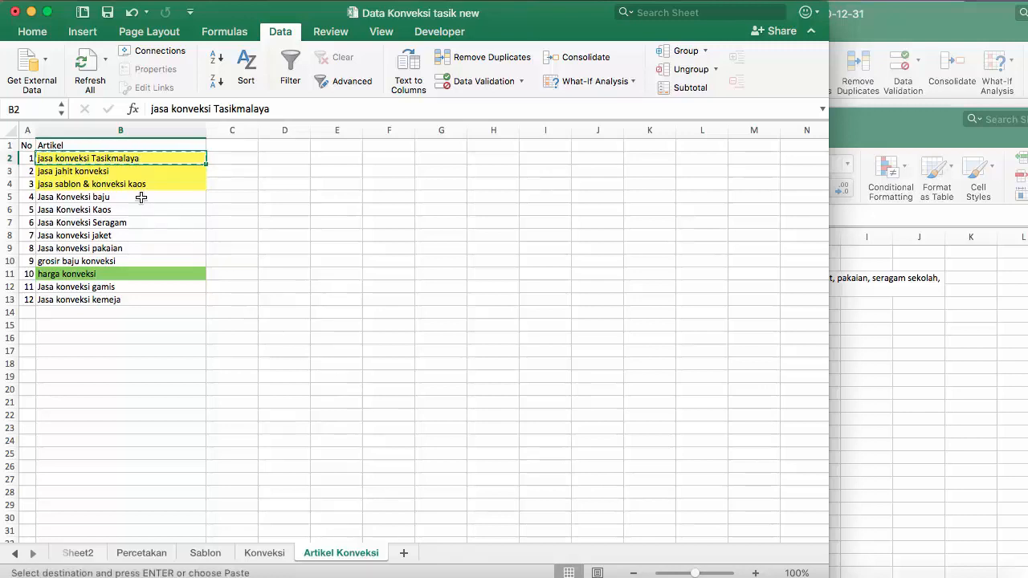
{"action": "left_click", "coordinate": [93, 173]}
{"action": "left_click", "coordinate": [94, 187]}
{"action": "left_click", "coordinate": [94, 223]}
{"action": "left_click", "coordinate": [116, 161]}
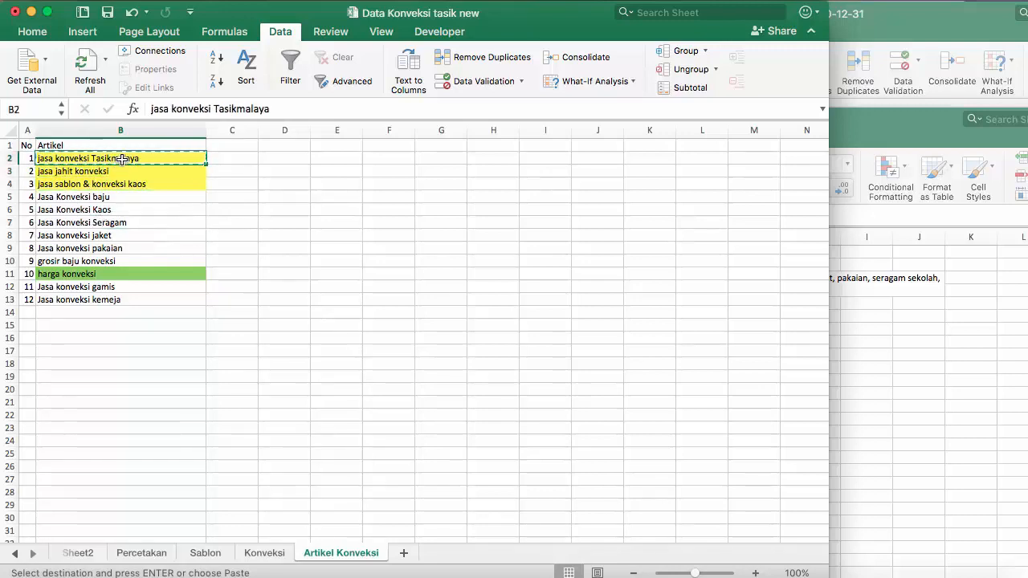
Step: Remove the yellow fill from jasa jahit konveksi and jasa sablon & konveksi kaos in B3:B4
{"action": "left_click_drag", "start_coordinate": [184, 171], "coordinate": [184, 184]}
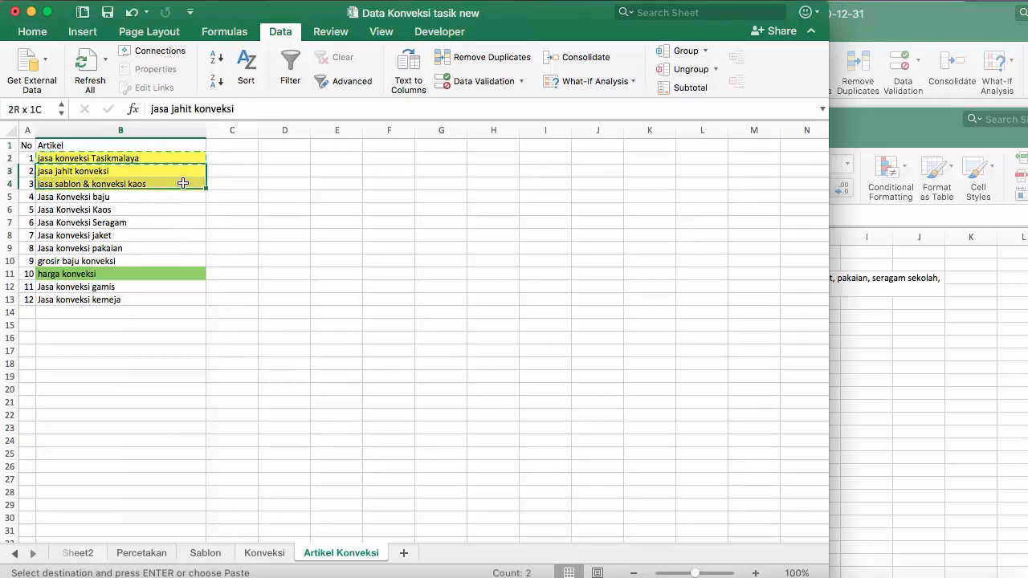
{"action": "left_click", "coordinate": [46, 32]}
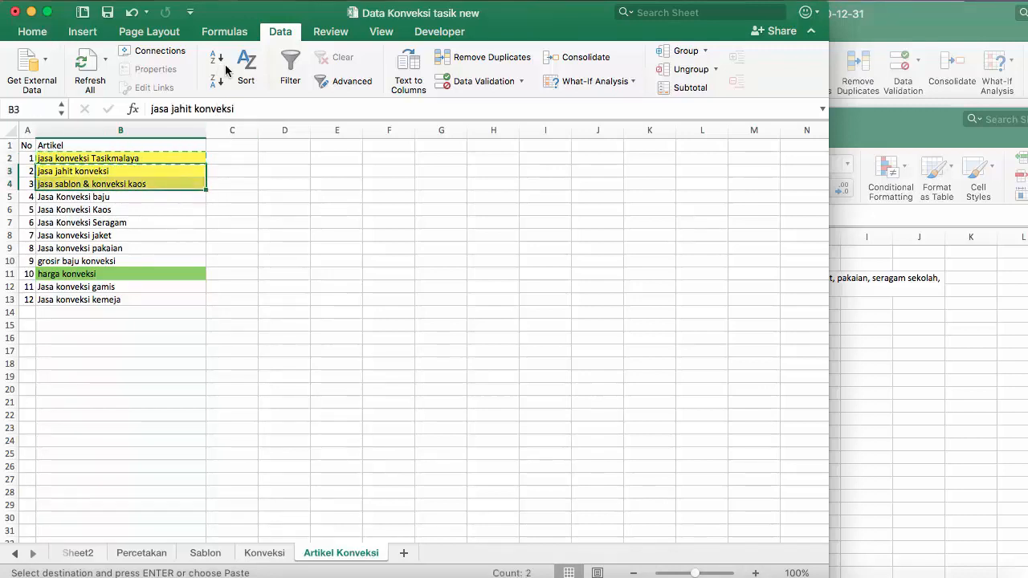
{"action": "left_click", "coordinate": [235, 80]}
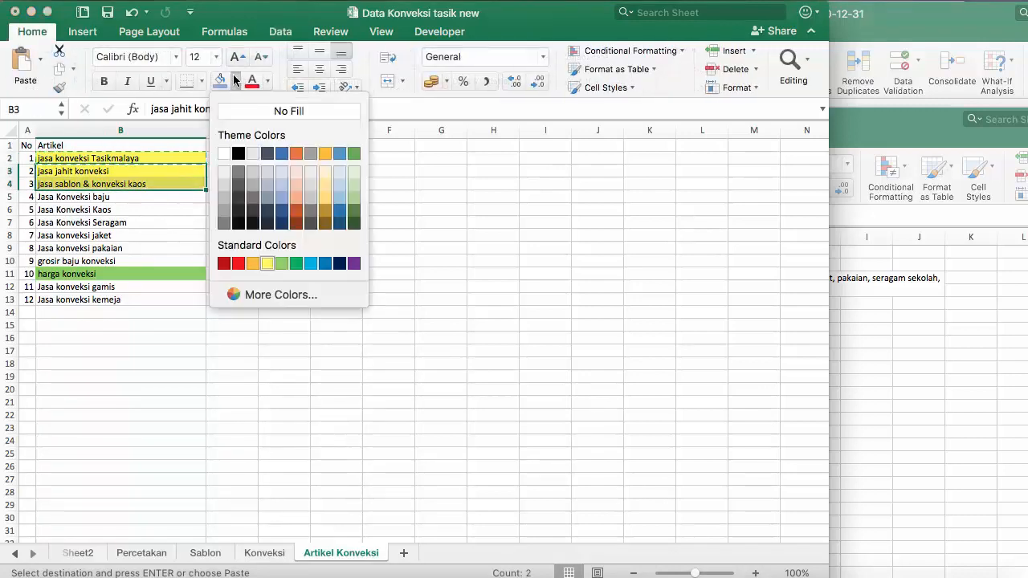
{"action": "left_click", "coordinate": [261, 116]}
{"action": "left_click", "coordinate": [322, 253]}
Step: Copy jasa konveksi Tasikmalaya from B2 and paste it as the Blogger post's custom permalink (Tautan Permanen Khusus)
{"action": "left_click", "coordinate": [180, 164]}
{"action": "key", "text": "super+c"}
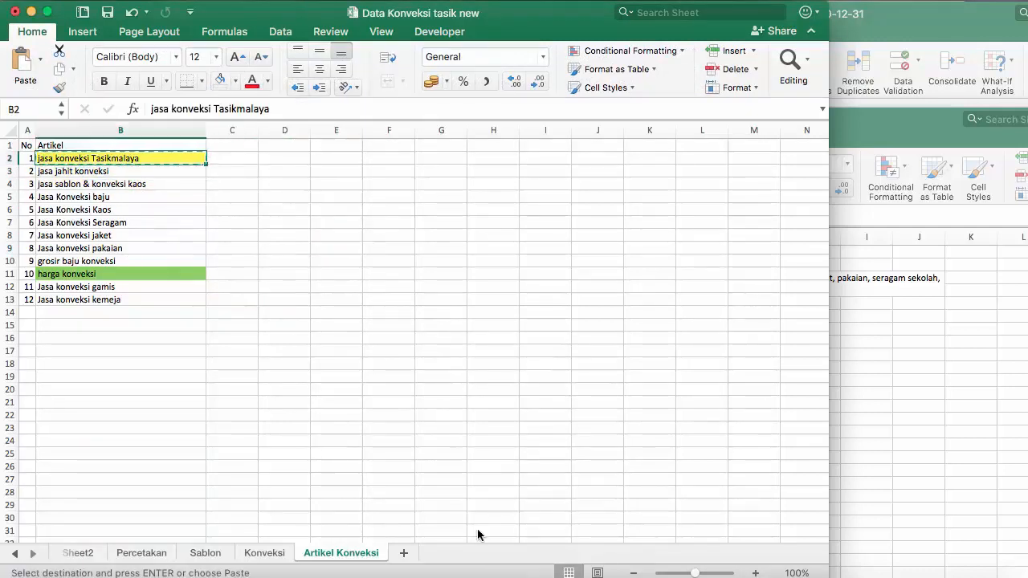
{"action": "left_click", "coordinate": [554, 575]}
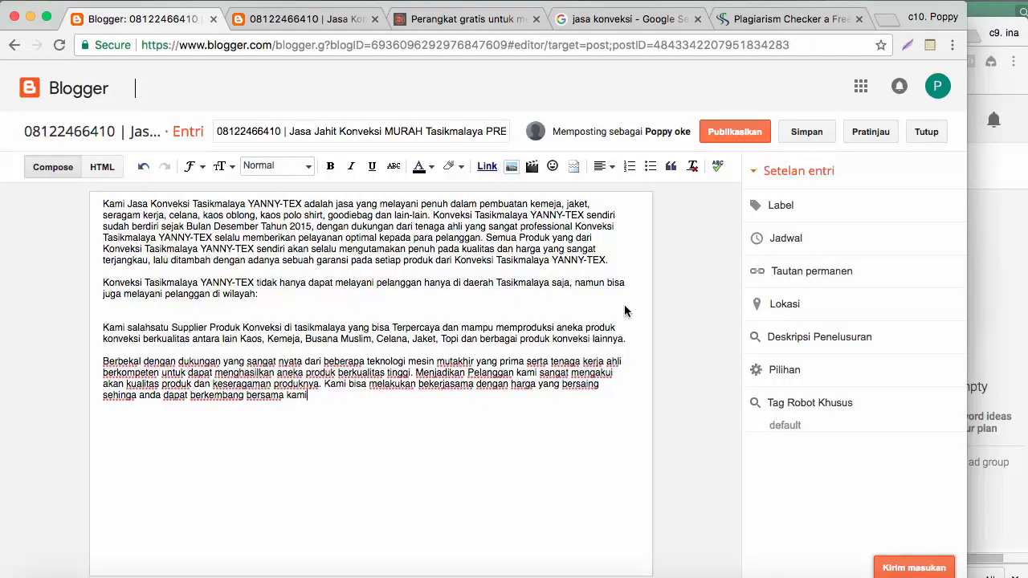
{"action": "left_click", "coordinate": [810, 279]}
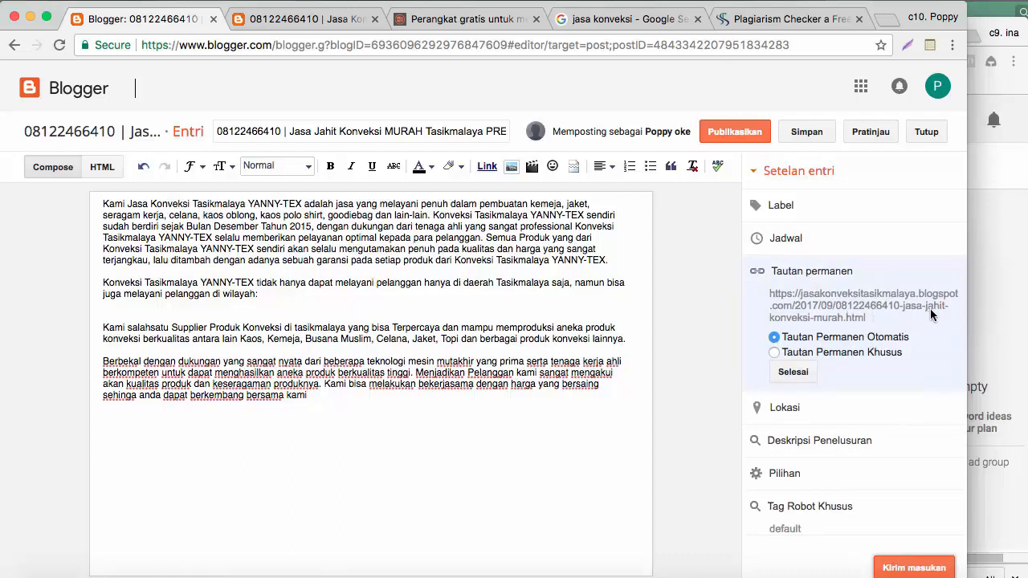
{"action": "left_click", "coordinate": [811, 355]}
{"action": "left_click", "coordinate": [852, 374]}
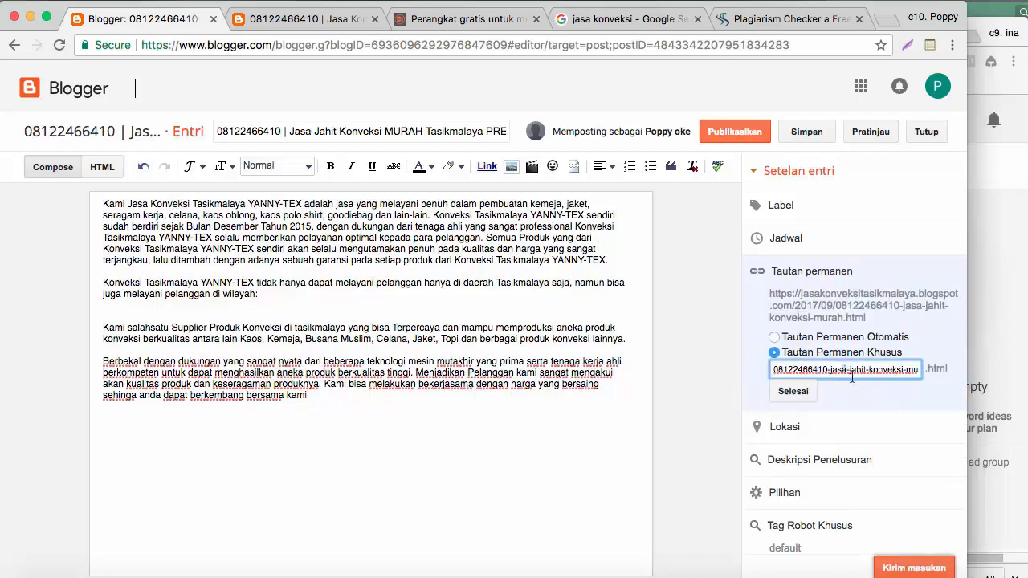
{"action": "left_click_drag", "start_coordinate": [901, 371], "coordinate": [921, 371]}
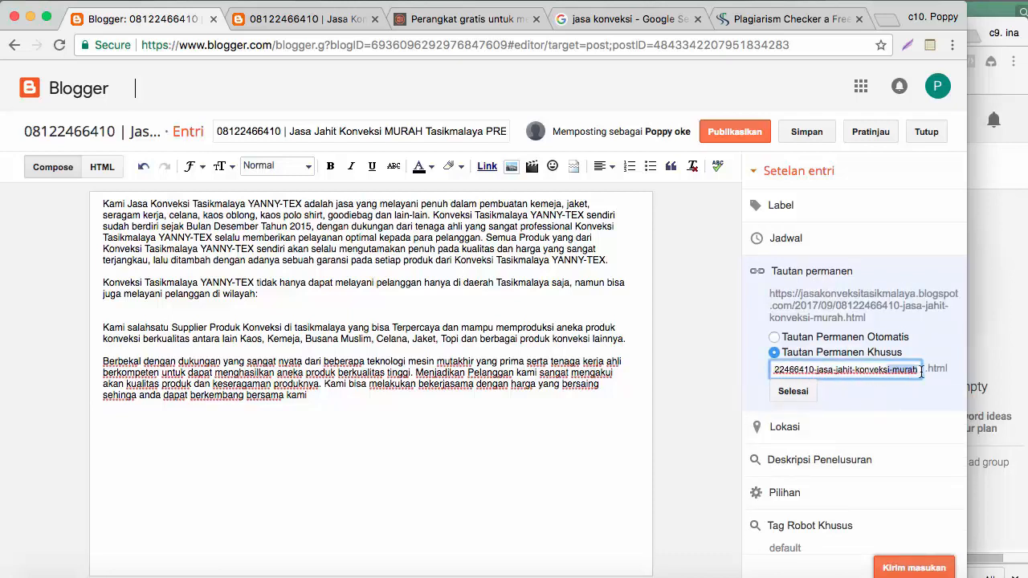
{"action": "left_click", "coordinate": [817, 370]}
{"action": "key", "text": "super+v"}
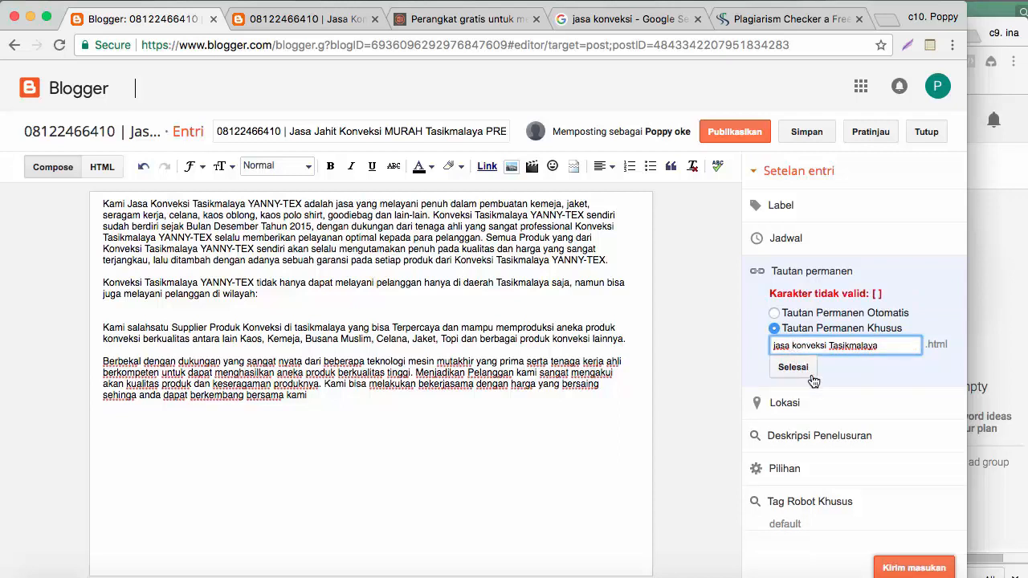
Step: Replace the spaces in the custom permalink with hyphens and lowercase its T so it reads jasa-konveksi-tasikmalaya
{"action": "left_click", "coordinate": [792, 345]}
{"action": "key", "text": "BackSpace"}
{"action": "type", "text": "-"}
{"action": "left_click", "coordinate": [828, 347]}
{"action": "key", "text": "BackSpace"}
{"action": "type", "text": "-"}
{"action": "key", "text": "BackSpace"}
{"action": "type", "text": "-"}
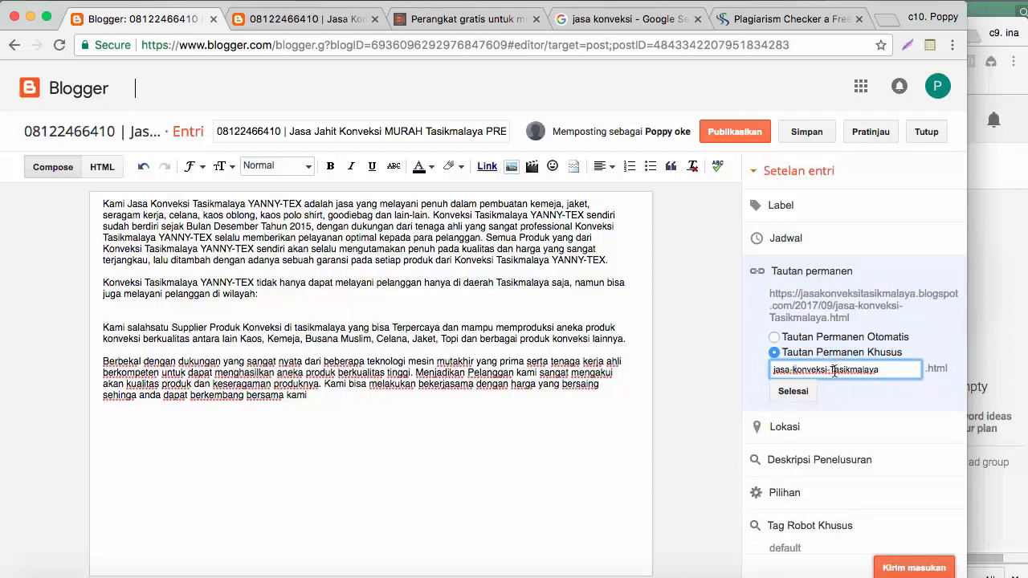
{"action": "left_click", "coordinate": [831, 370]}
{"action": "key", "text": "BackSpace"}
{"action": "type", "text": "t"}
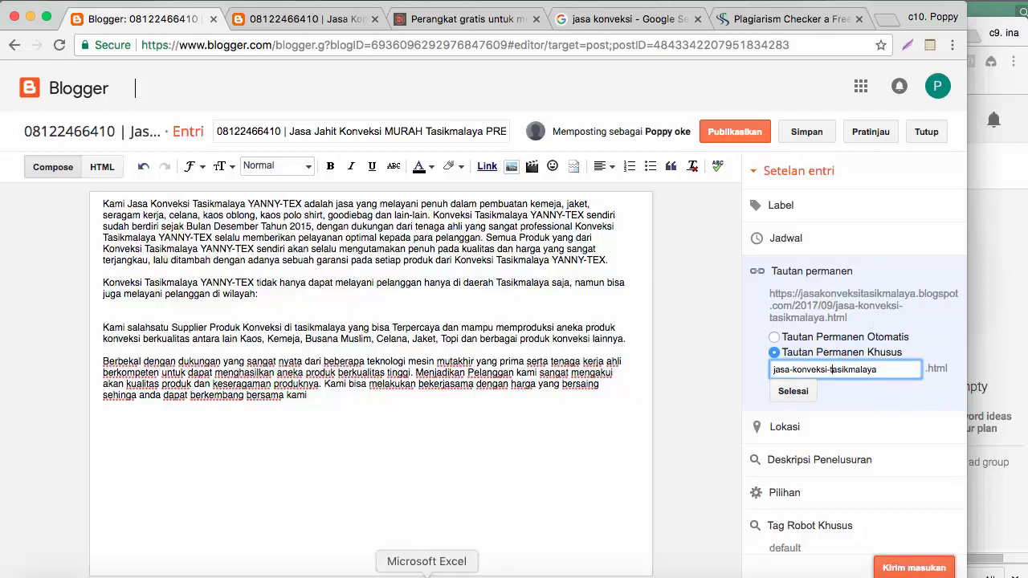
Step: Switch to Excel and view the combined phrase on the Konveksi sheet
{"action": "left_click", "coordinate": [426, 573]}
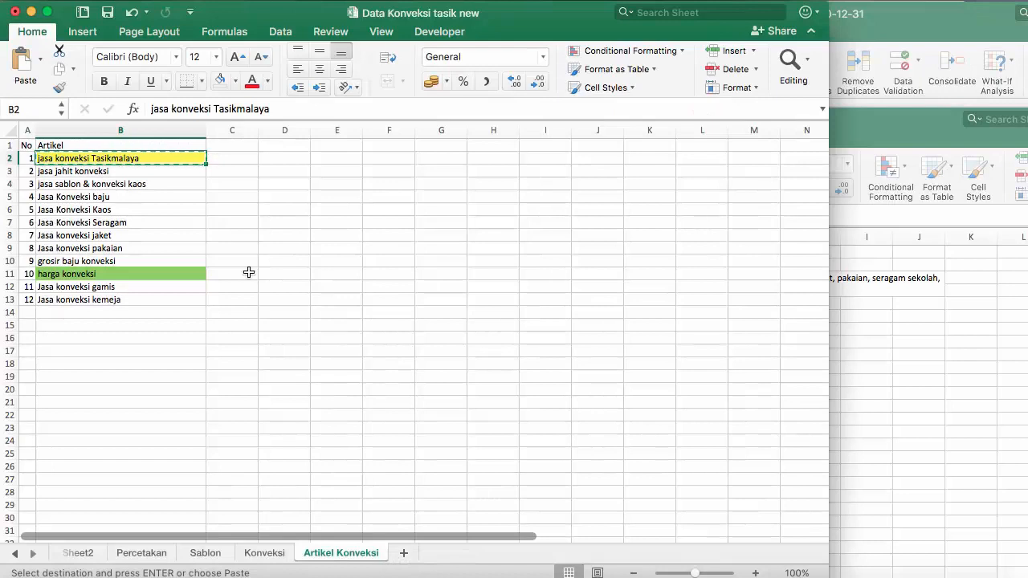
{"action": "left_click", "coordinate": [265, 558]}
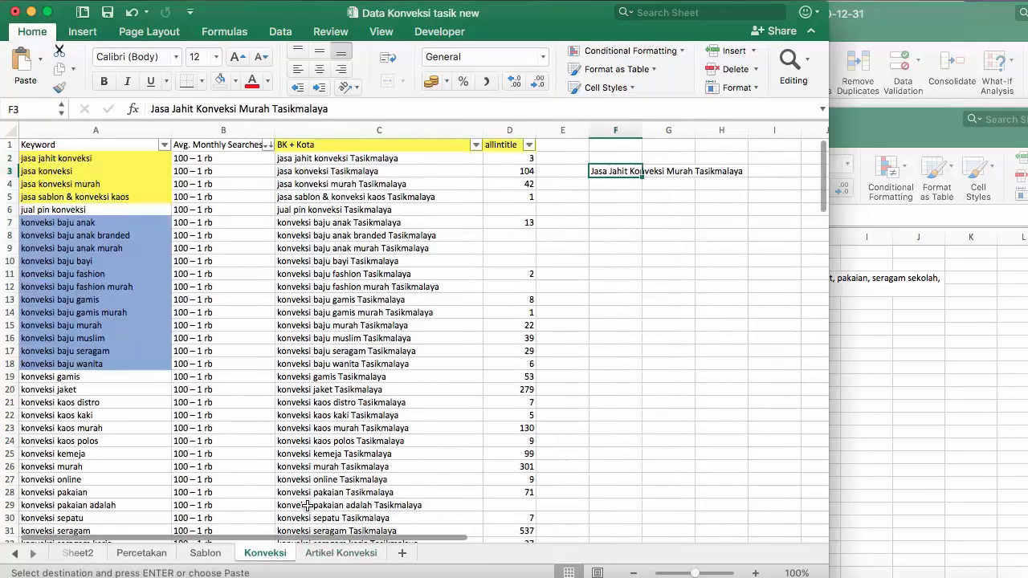
{"action": "left_click", "coordinate": [612, 197]}
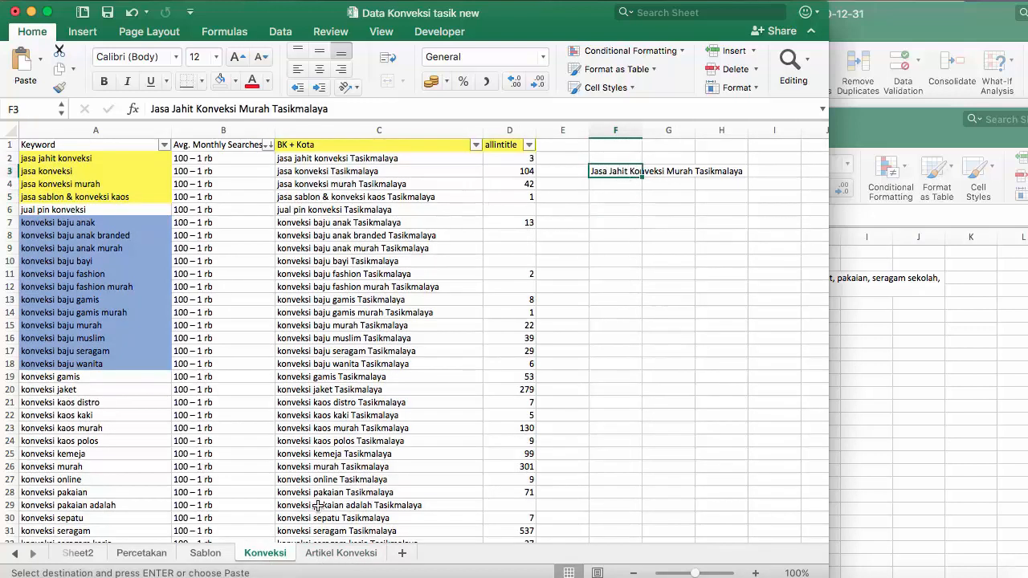
Step: Review the article keywords in B2:B6 of the Artikel Konveksi sheet, then return to the Konveksi keyword list
{"action": "left_click", "coordinate": [326, 553]}
{"action": "left_click", "coordinate": [112, 170]}
{"action": "left_click", "coordinate": [106, 159]}
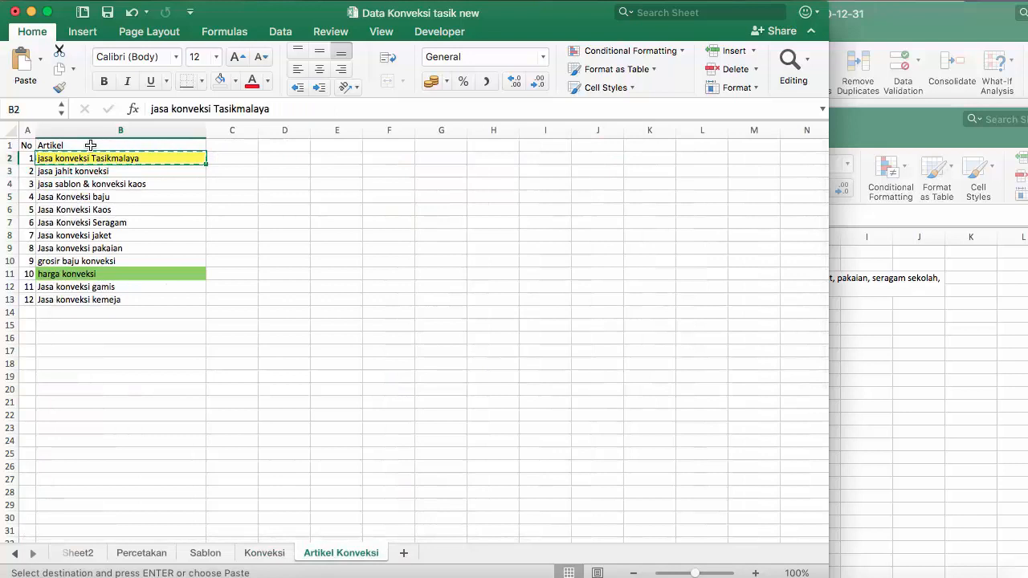
{"action": "left_click", "coordinate": [86, 173]}
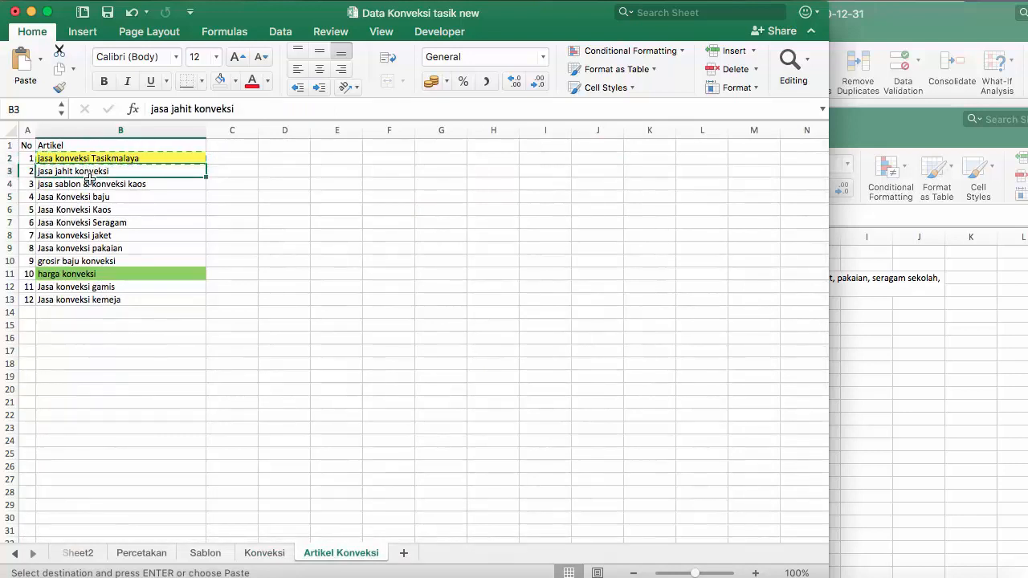
{"action": "left_click", "coordinate": [88, 184]}
{"action": "left_click", "coordinate": [91, 197]}
{"action": "left_click", "coordinate": [98, 208]}
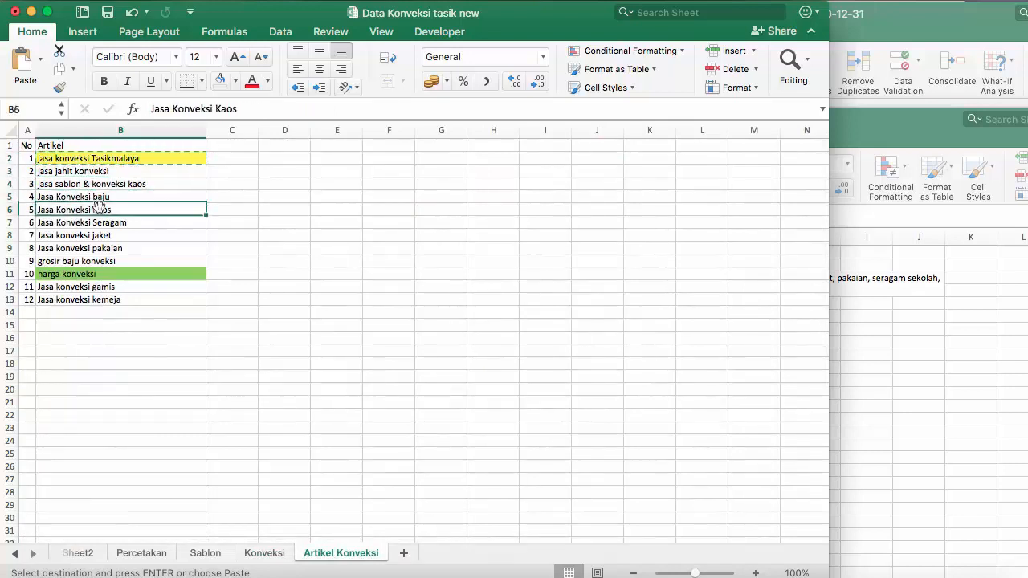
{"action": "left_click", "coordinate": [105, 160]}
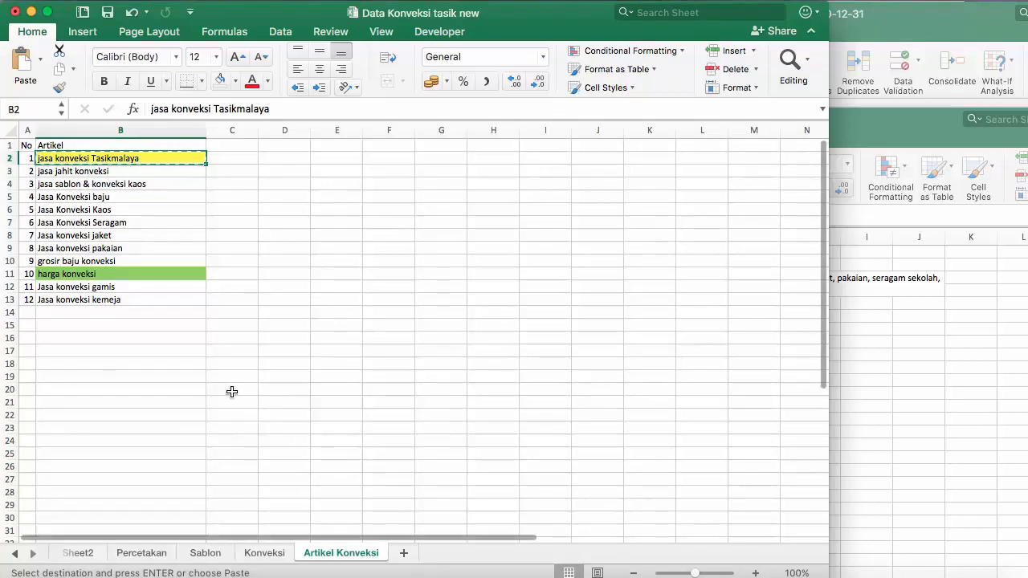
{"action": "left_click", "coordinate": [264, 553]}
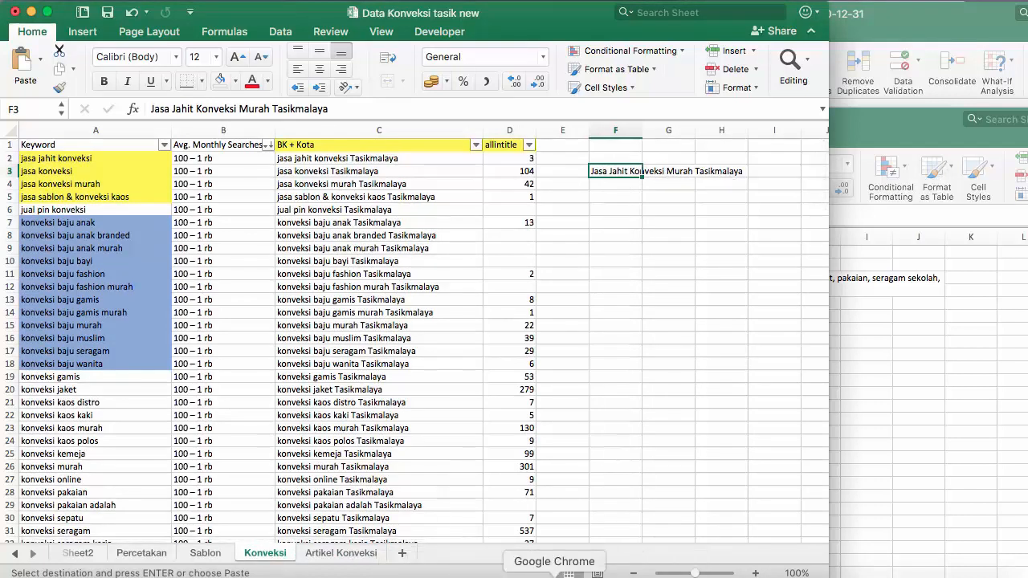
Step: Switch to Blogger in Chrome and apply the custom permalink jasa-konveksi-tasikmalaya to the post
{"action": "left_click", "coordinate": [554, 576]}
{"action": "left_click_drag", "start_coordinate": [881, 370], "coordinate": [769, 370]}
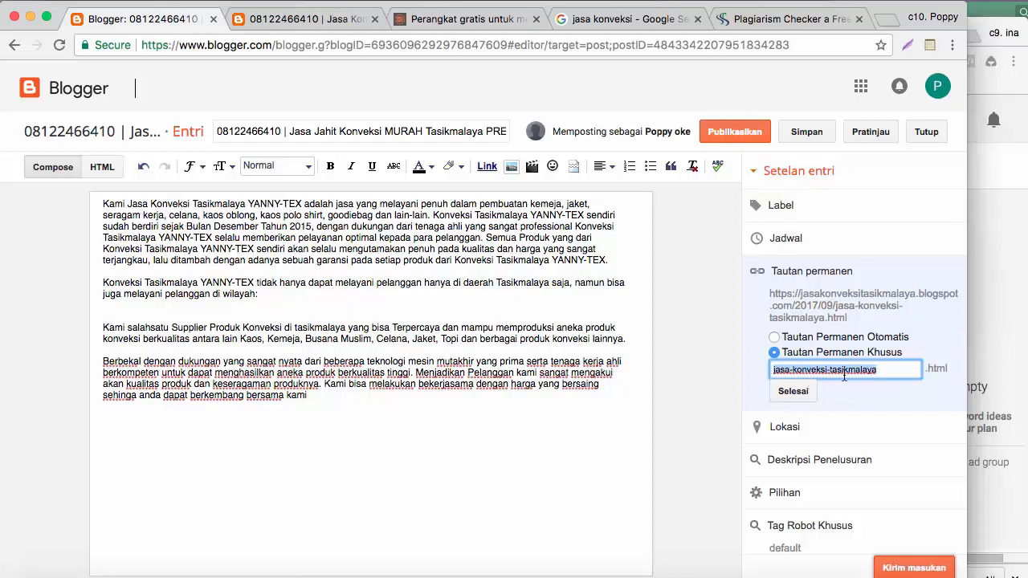
{"action": "left_click", "coordinate": [795, 392]}
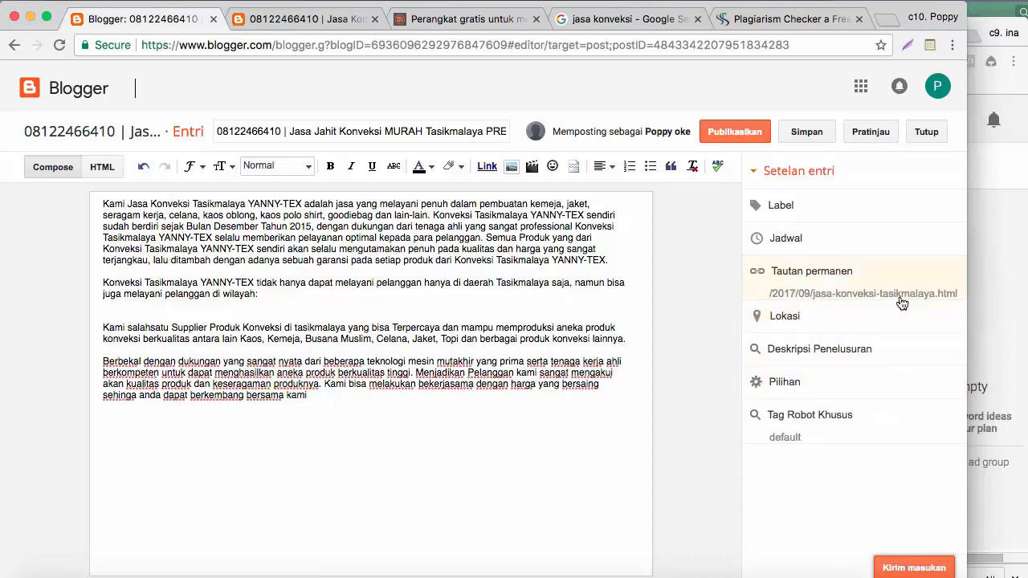
Step: Switch to the Word guide and examine the H2 and H1 keyword rules in items 3 and 4
{"action": "key", "text": "super+Tab"}
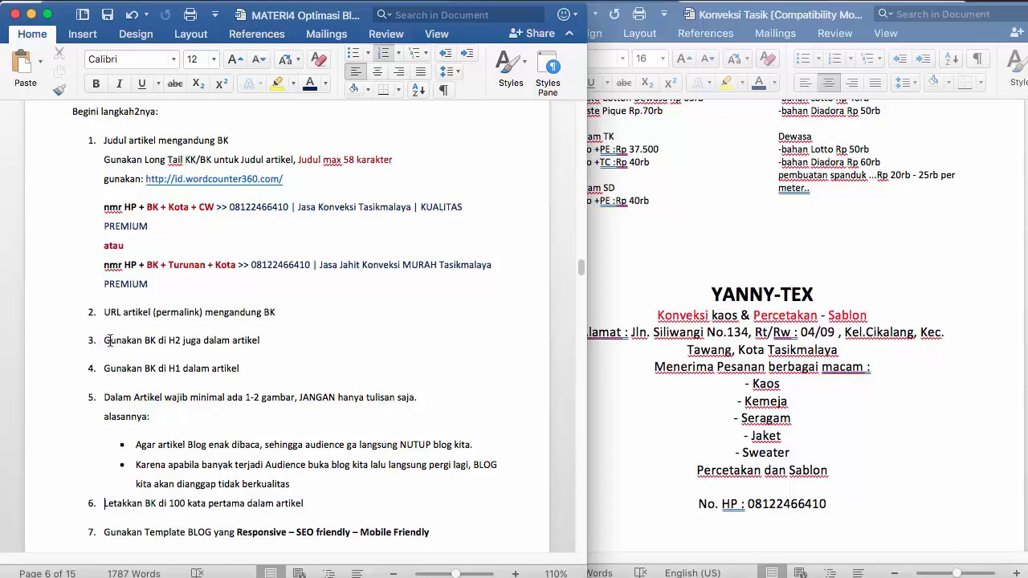
{"action": "left_click_drag", "start_coordinate": [105, 340], "coordinate": [206, 347]}
{"action": "left_click", "coordinate": [193, 368]}
{"action": "left_click_drag", "start_coordinate": [175, 342], "coordinate": [180, 342]}
{"action": "type", "text": "1"}
{"action": "left_click_drag", "start_coordinate": [174, 370], "coordinate": [179, 371]}
{"action": "type", "text": "2"}
{"action": "key", "text": "ctrl+z"}
{"action": "key", "text": "ctrl+z"}
Step: Move the list item "Gunakan BK di H2 juga dalam artikel" below "Gunakan BK di H1 dalam artikel" and remove the leftover blank line
{"action": "left_click_drag", "start_coordinate": [276, 340], "coordinate": [104, 343]}
{"action": "key", "text": "super+c"}
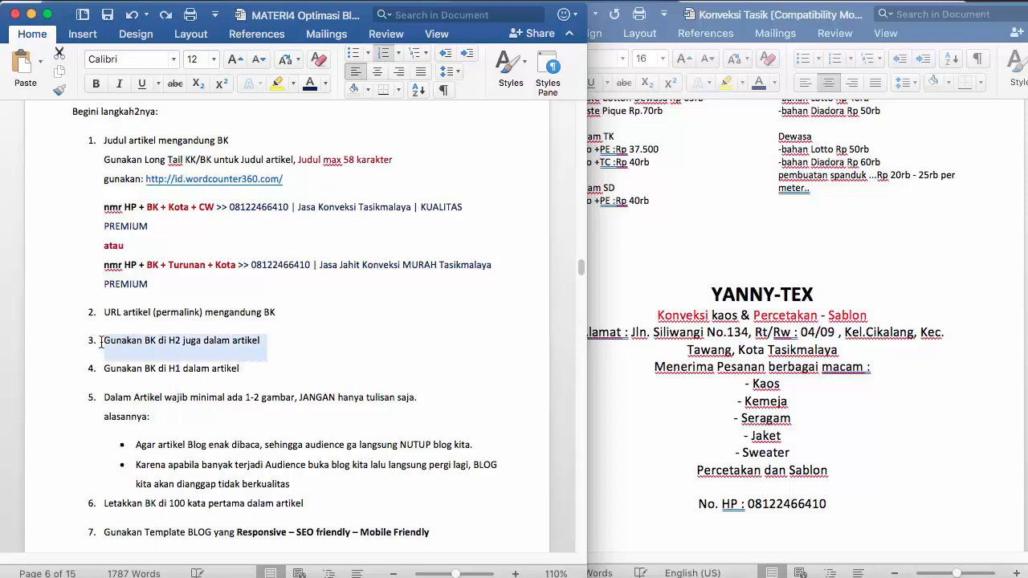
{"action": "key", "text": "BackSpace"}
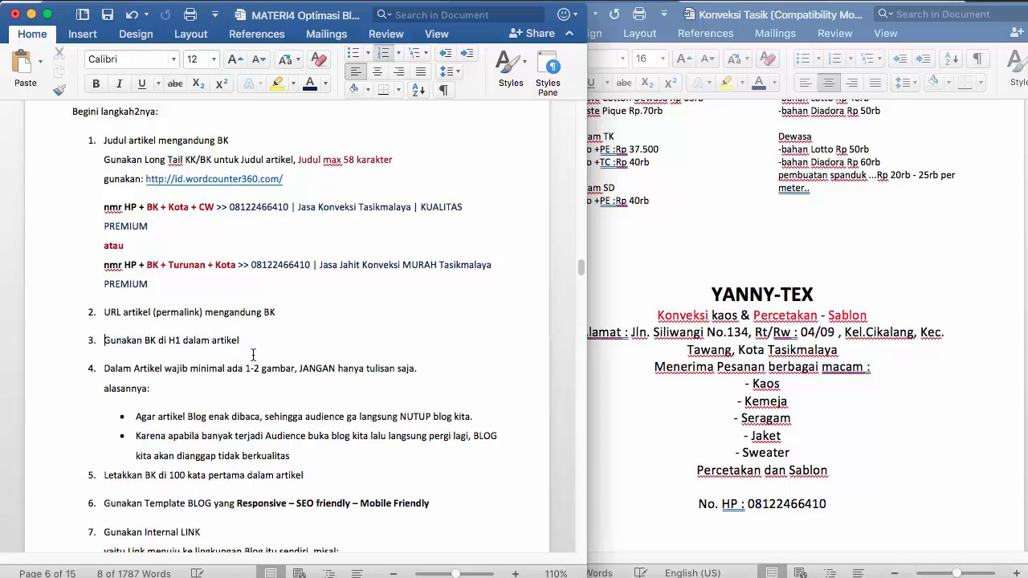
{"action": "key", "text": "Return"}
{"action": "key", "text": "super+v"}
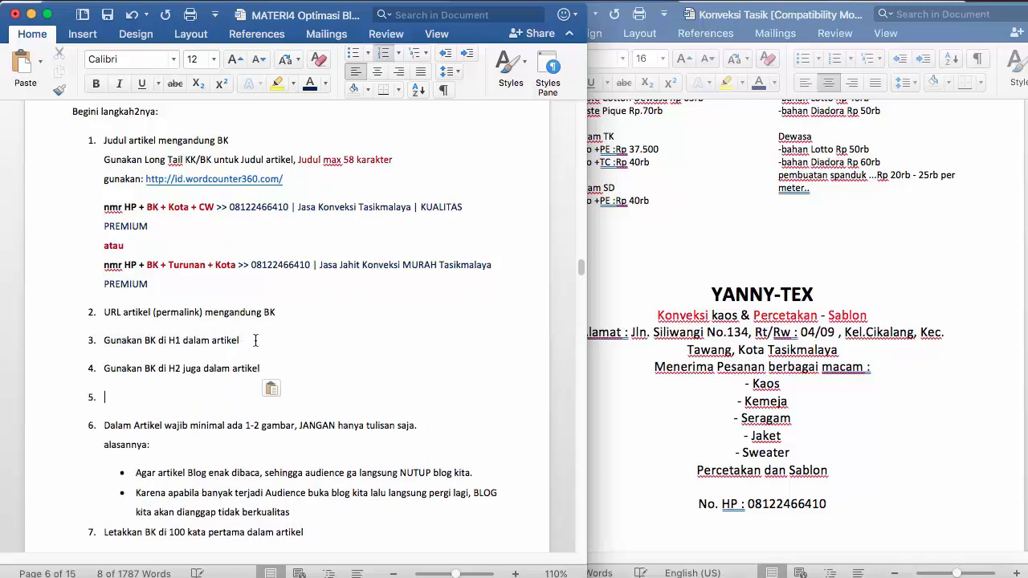
{"action": "key", "text": "BackSpace"}
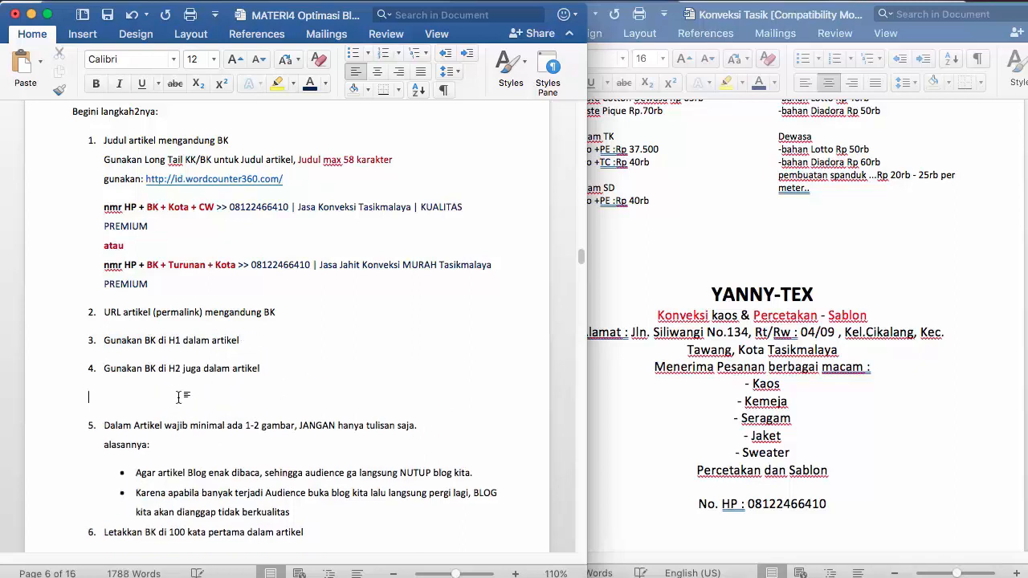
{"action": "key", "text": "BackSpace"}
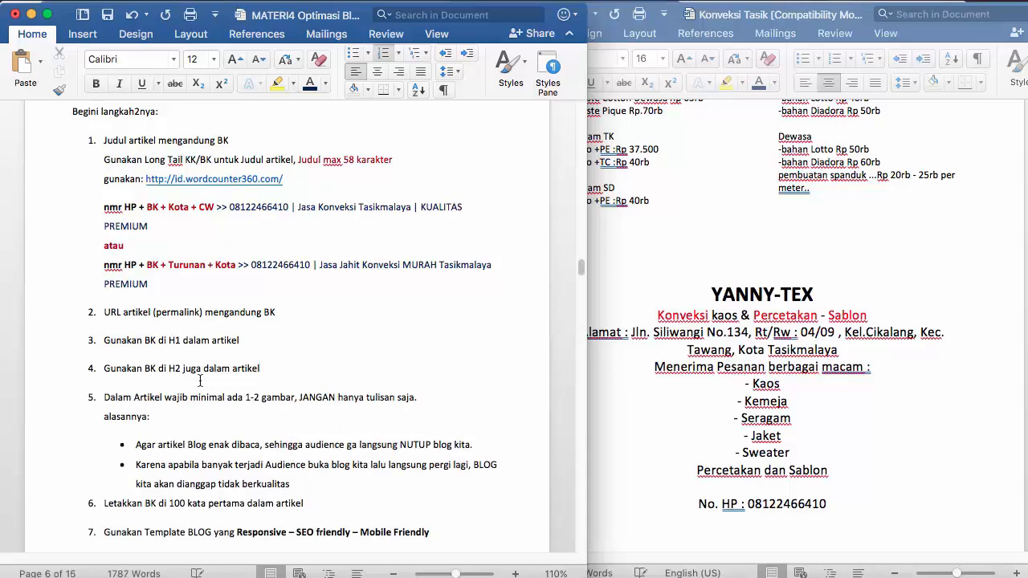
Step: Copy jasa konveksi Tasikmalaya from B2 of Excel's Artikel Konveksi sheet and paste it into the Chrome notepad extension's note
{"action": "left_click", "coordinate": [421, 572]}
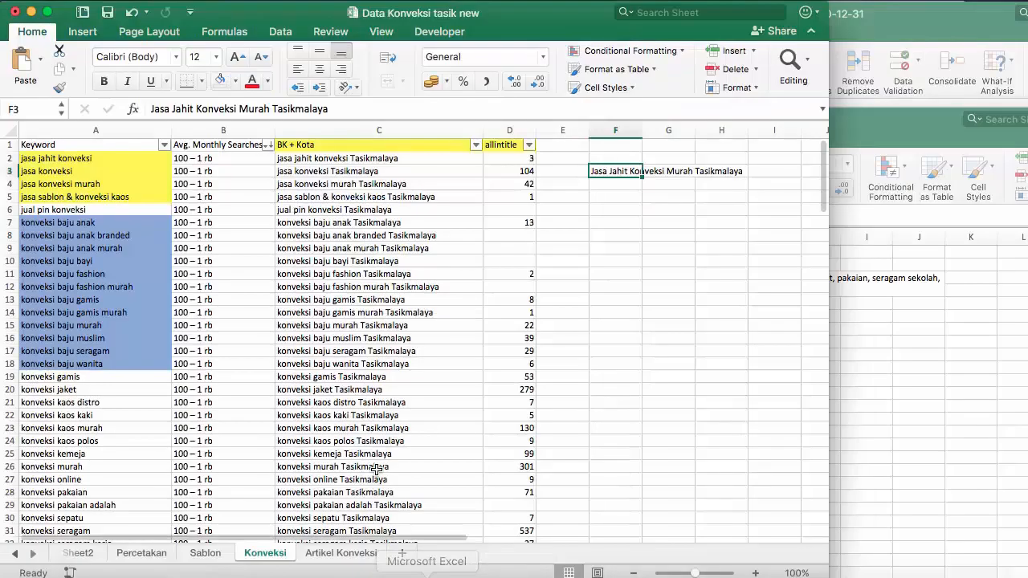
{"action": "left_click", "coordinate": [341, 553]}
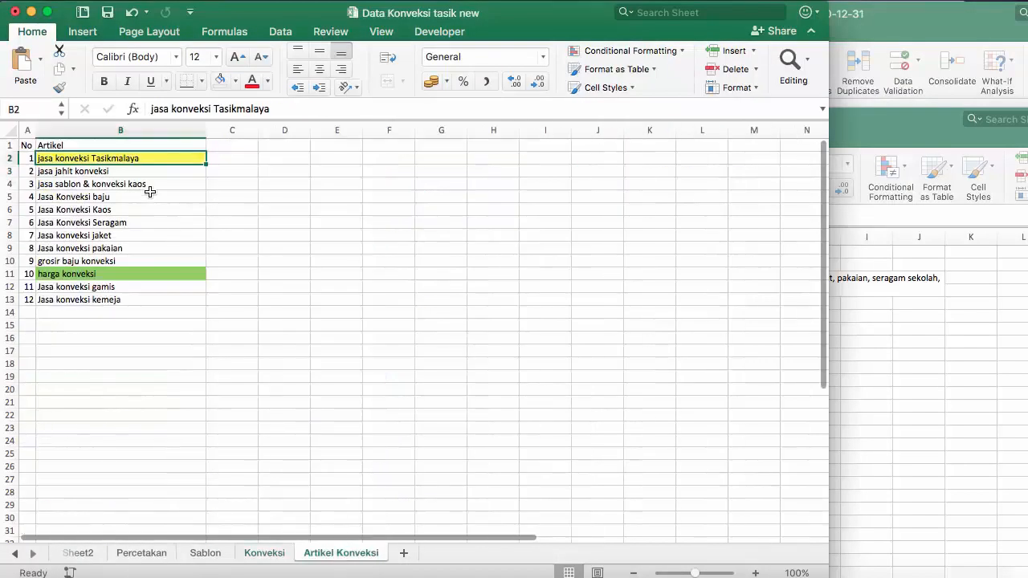
{"action": "left_click", "coordinate": [101, 147]}
{"action": "left_click", "coordinate": [97, 158]}
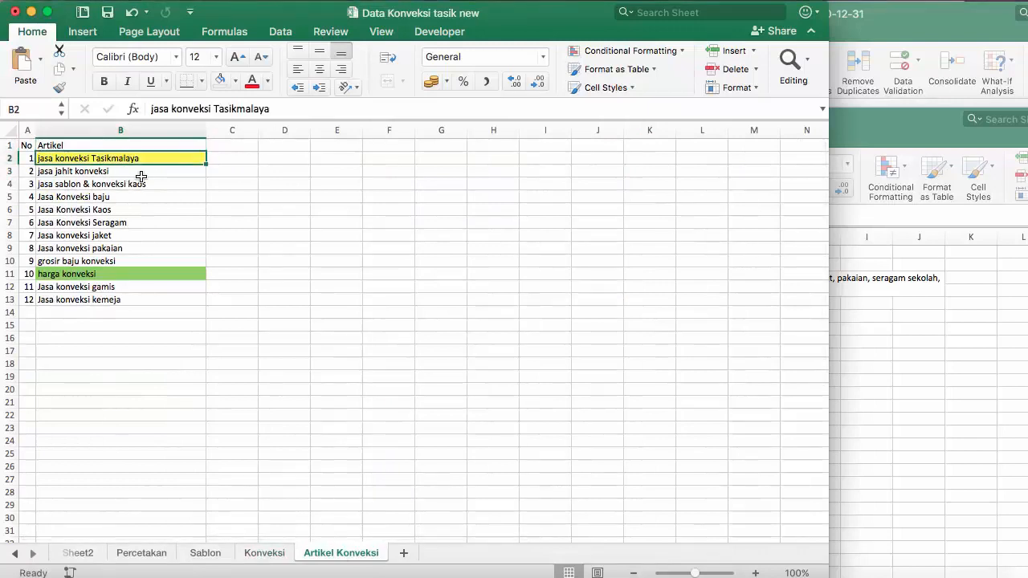
{"action": "key", "text": "super+c"}
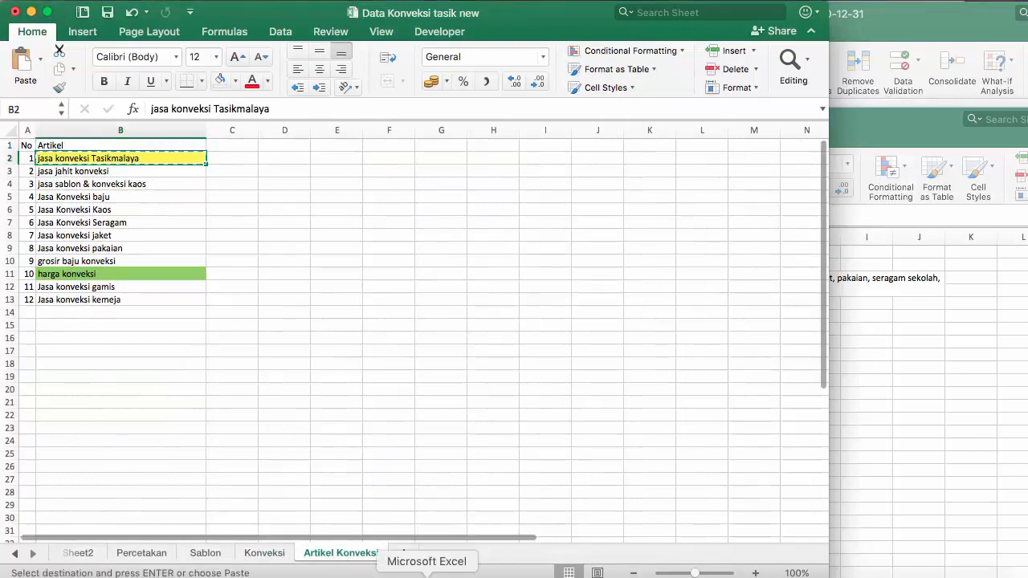
{"action": "left_click", "coordinate": [554, 573]}
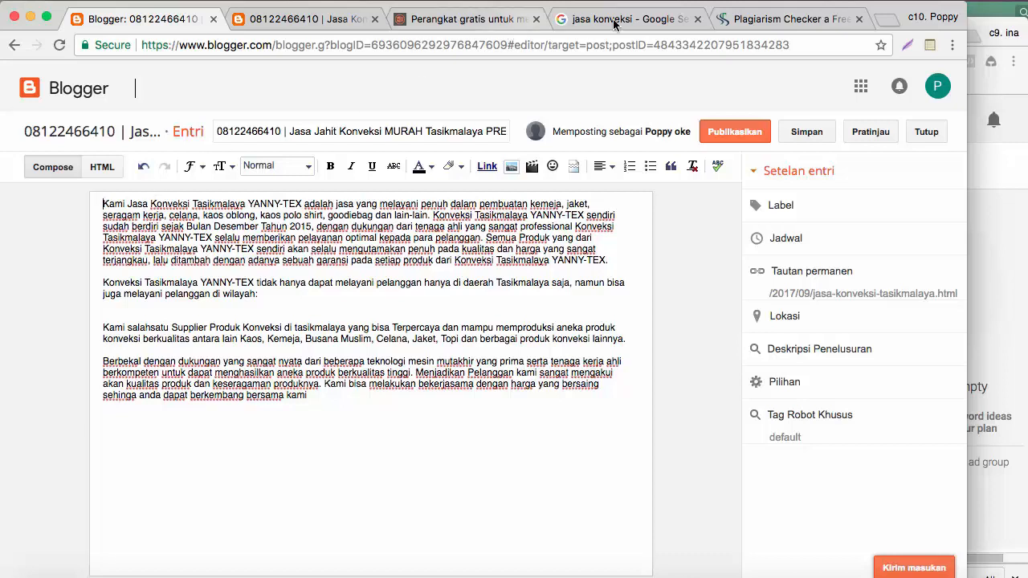
{"action": "left_click", "coordinate": [929, 47]}
{"action": "key", "text": "super+a"}
{"action": "key", "text": "super+v"}
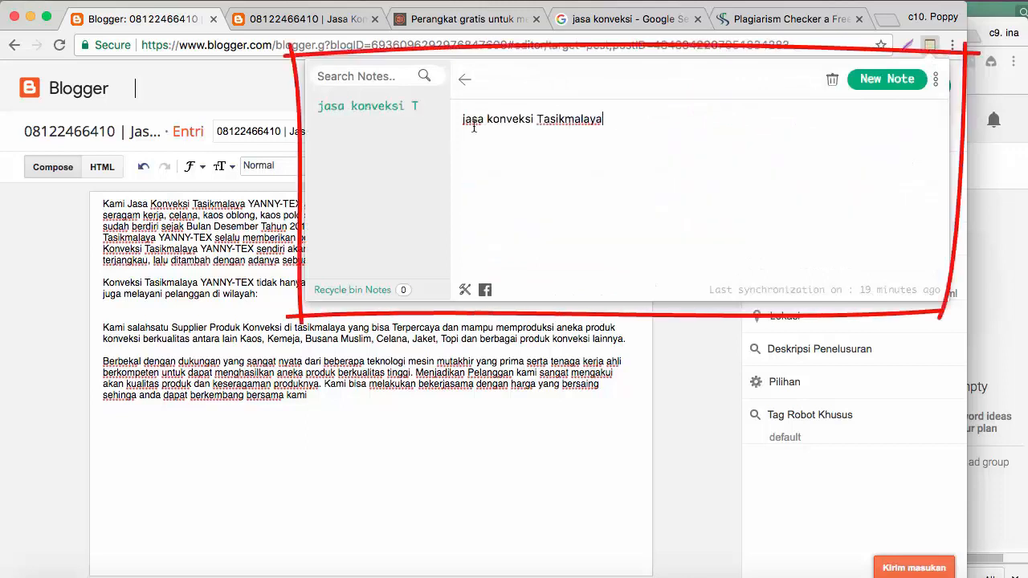
Step: Insert the note's text jasa konveksi Tasikmalaya above the post's first paragraph, separated from it by blank lines
{"action": "key", "text": "super+a"}
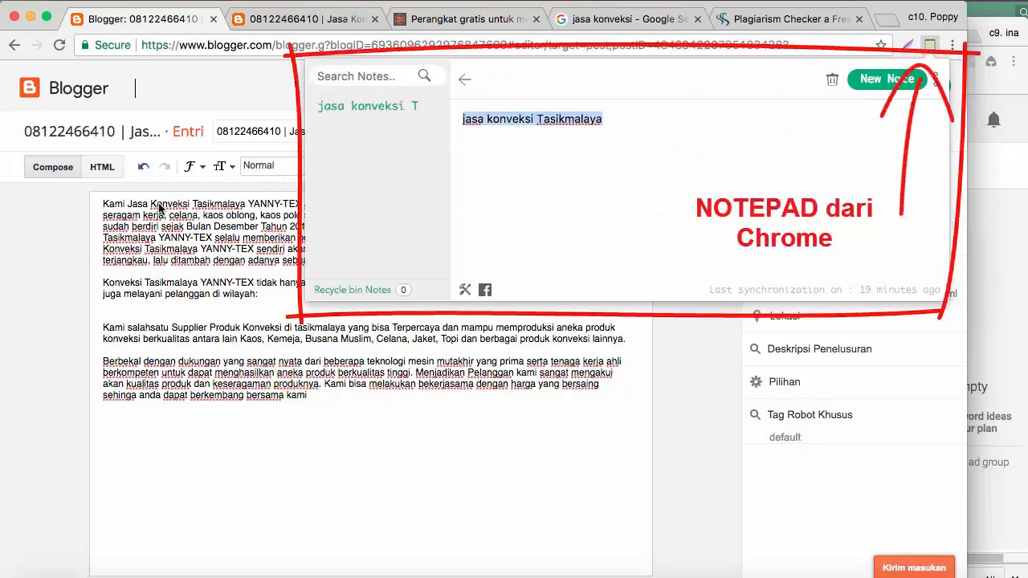
{"action": "left_click", "coordinate": [159, 207]}
{"action": "left_click", "coordinate": [103, 204]}
{"action": "key", "text": "super+v"}
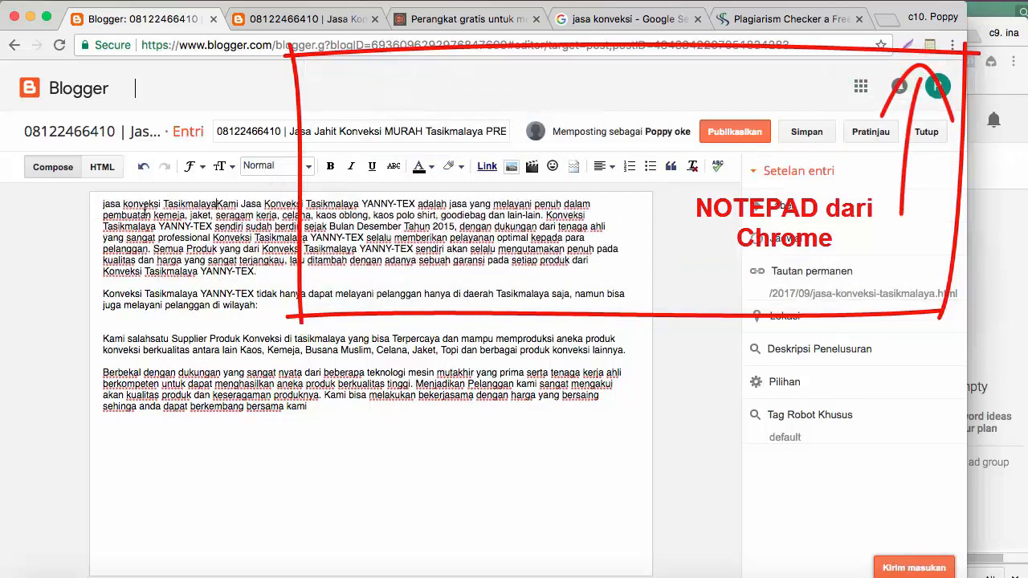
{"action": "key", "text": "Return"}
{"action": "key", "text": "Return"}
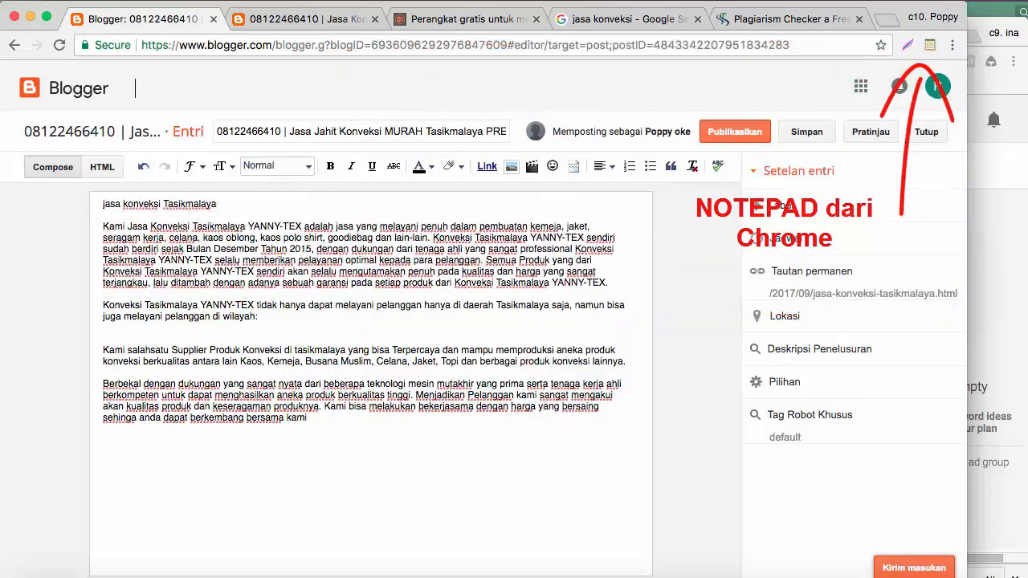
{"action": "key", "text": "Return"}
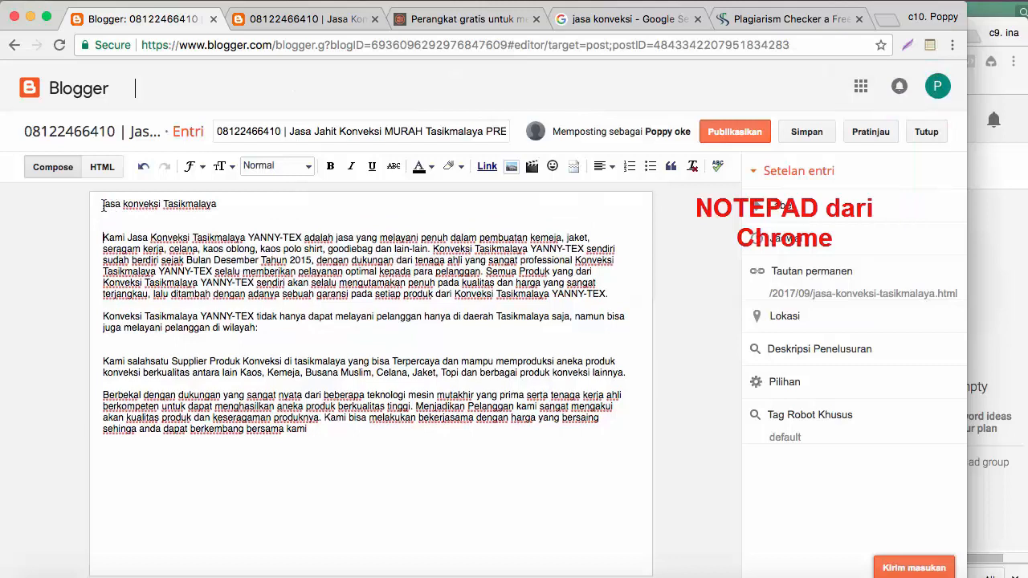
Step: Capitalize the opening line's first two words so it reads Jasa Konveksi Tasikmalaya
{"action": "left_click", "coordinate": [103, 206]}
{"action": "key", "text": "Delete"}
{"action": "type", "text": "J"}
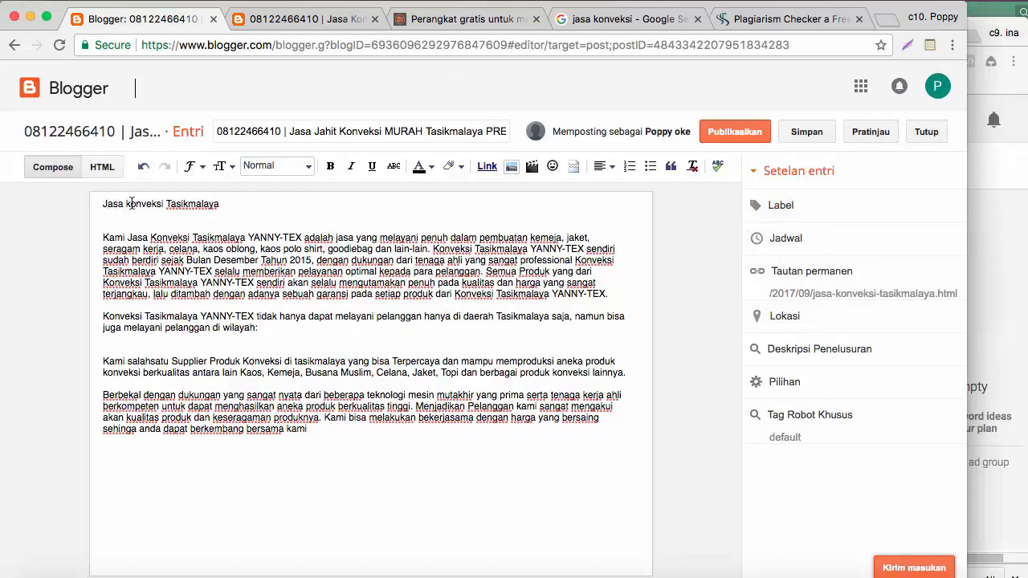
{"action": "left_click", "coordinate": [126, 204]}
{"action": "key", "text": "Delete"}
{"action": "type", "text": "K"}
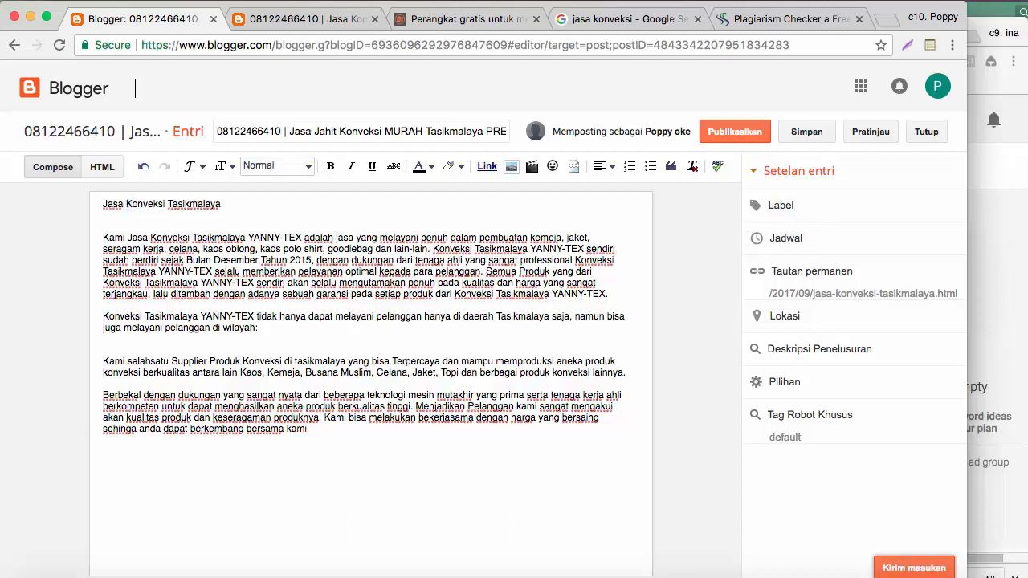
Step: Format the opening line Jasa Konveksi Tasikmalaya as a Heading
{"action": "left_click_drag", "start_coordinate": [221, 208], "coordinate": [94, 204]}
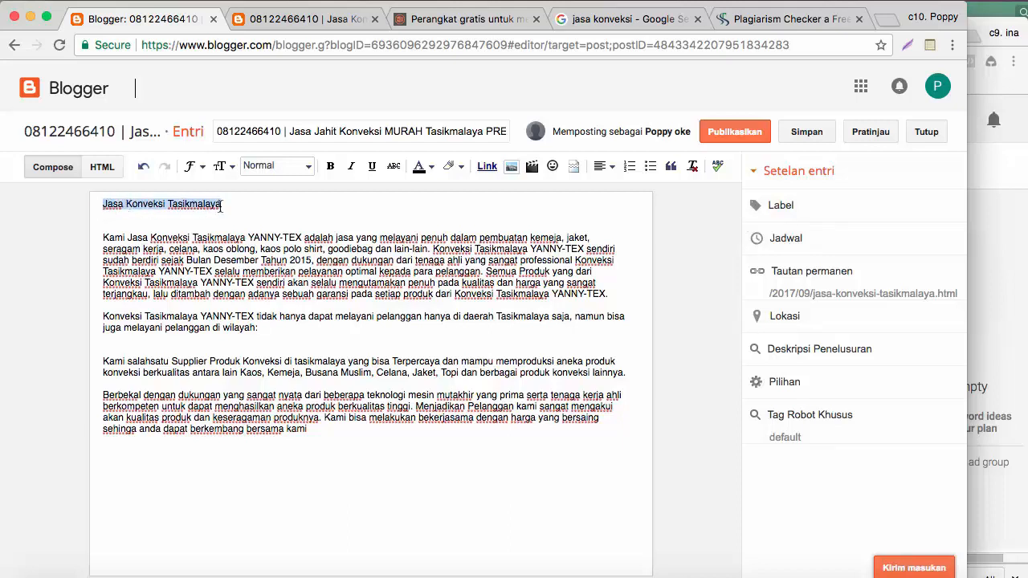
{"action": "left_click", "coordinate": [308, 167]}
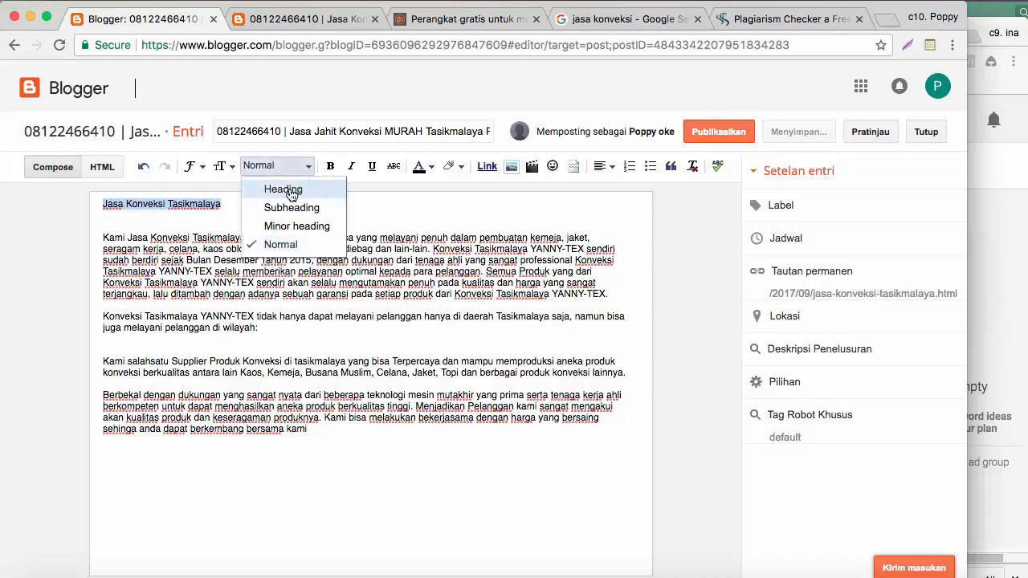
{"action": "left_click", "coordinate": [287, 190]}
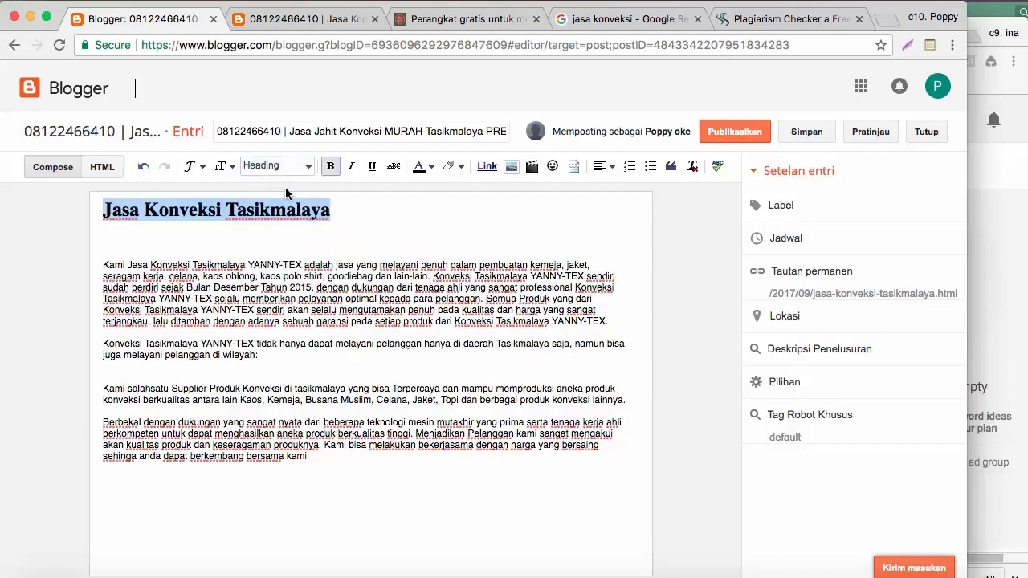
{"action": "left_click", "coordinate": [236, 243]}
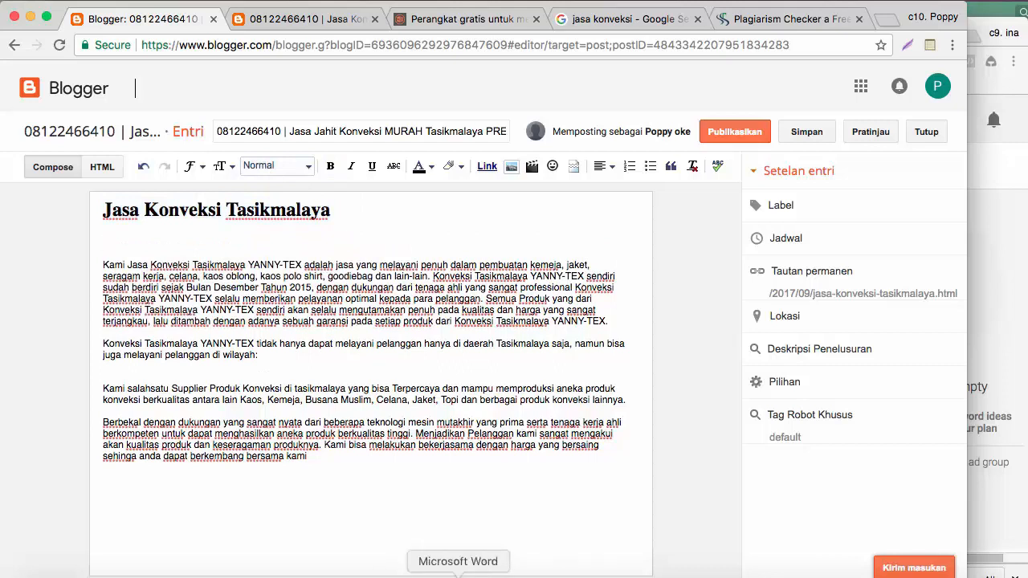
Step: Check the H1 rule in item 3 of the Word guide, then return to the Blogger post in Chrome
{"action": "left_click", "coordinate": [450, 572]}
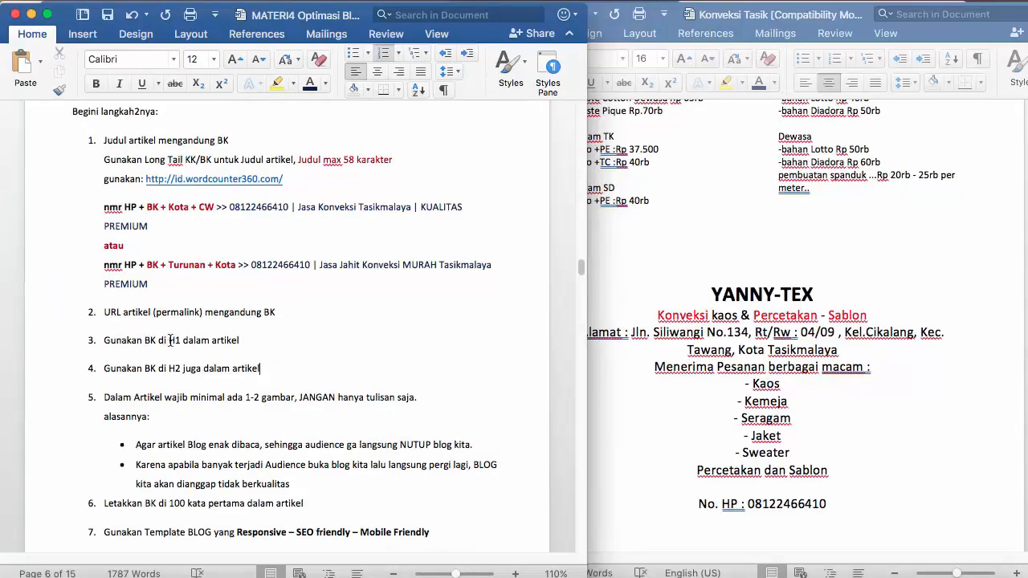
{"action": "left_click_drag", "start_coordinate": [169, 340], "coordinate": [181, 342]}
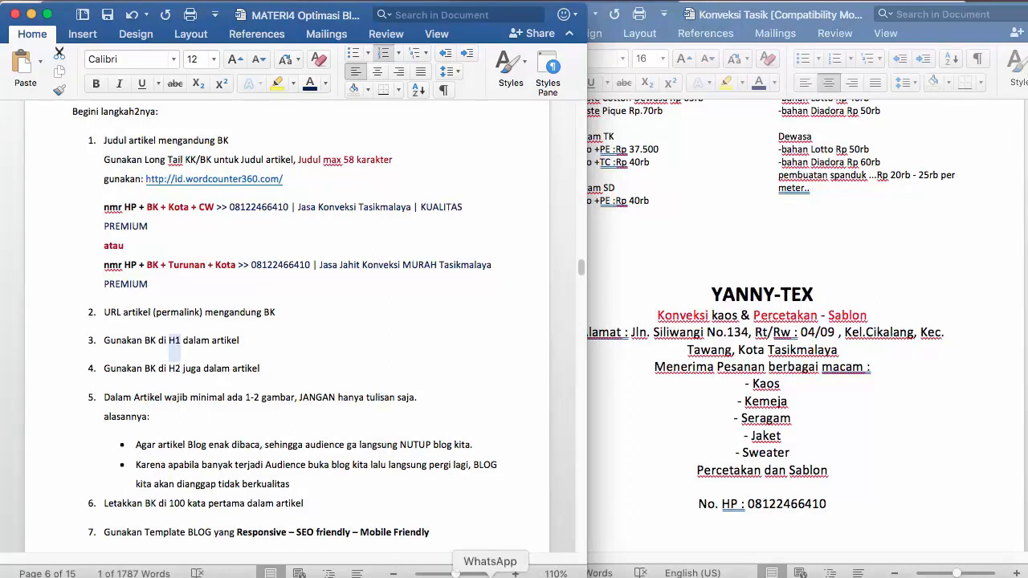
{"action": "left_click", "coordinate": [554, 575]}
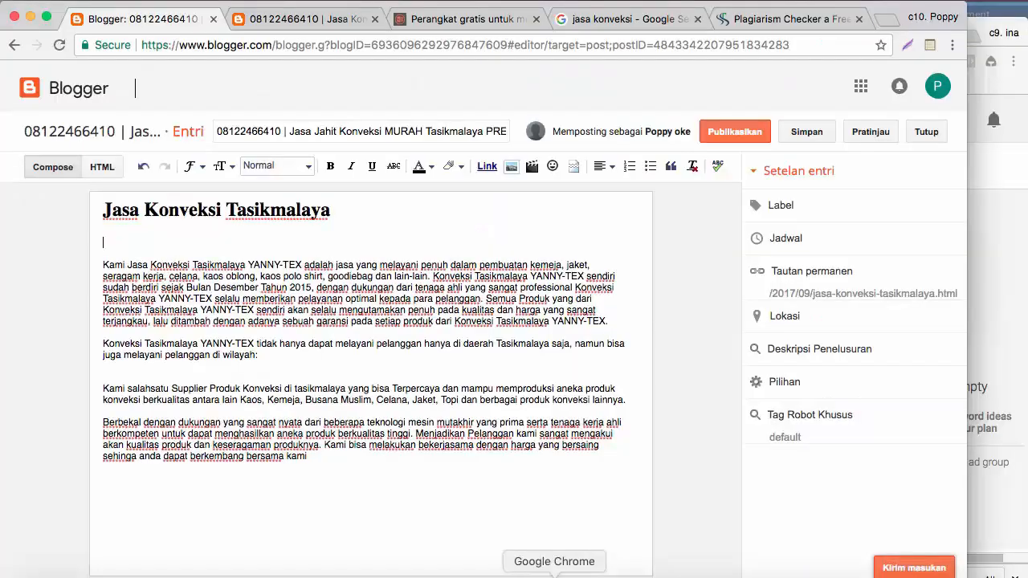
Step: Paste jasa konveksi Tasikmalaya on a new line between the post's first and second body paragraphs
{"action": "left_click", "coordinate": [113, 337]}
{"action": "key", "text": "Return"}
{"action": "key", "text": "Return"}
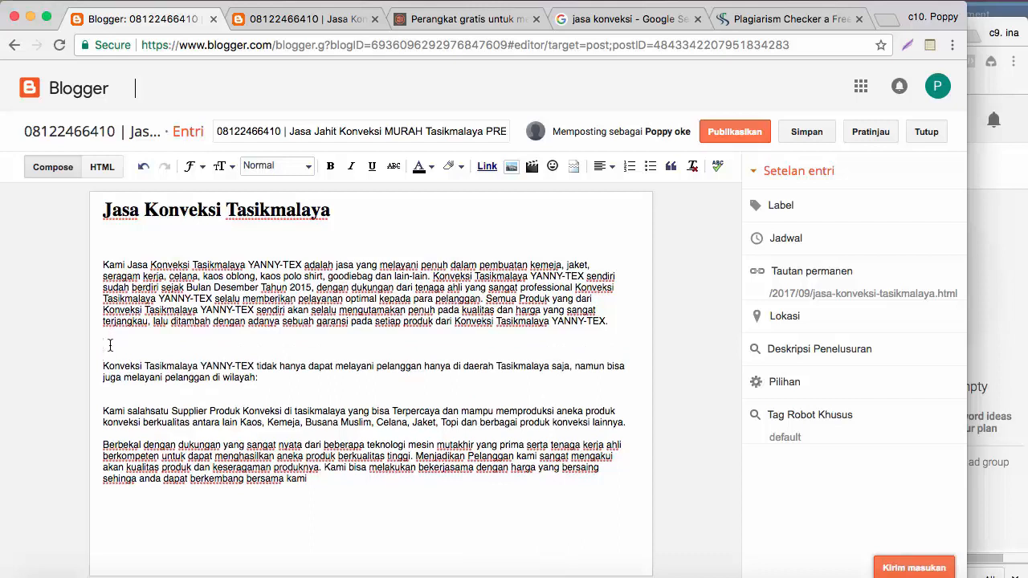
{"action": "key", "text": "ctrl+v"}
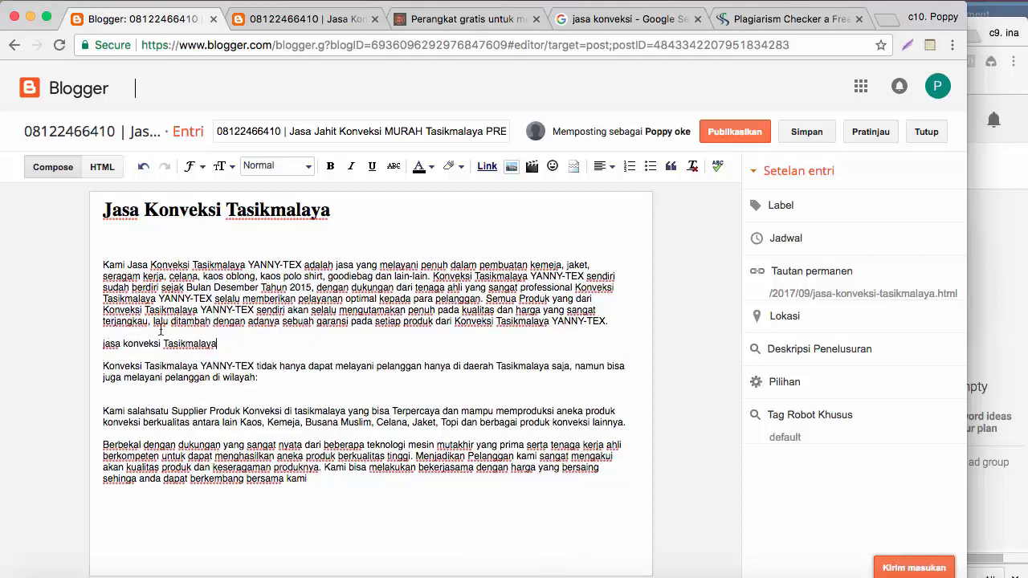
Step: Look through the Google web results for jasa konveksi and open the Abyad Apparel Pro article on jasa konveksi Jakarta
{"action": "left_click", "coordinate": [610, 21]}
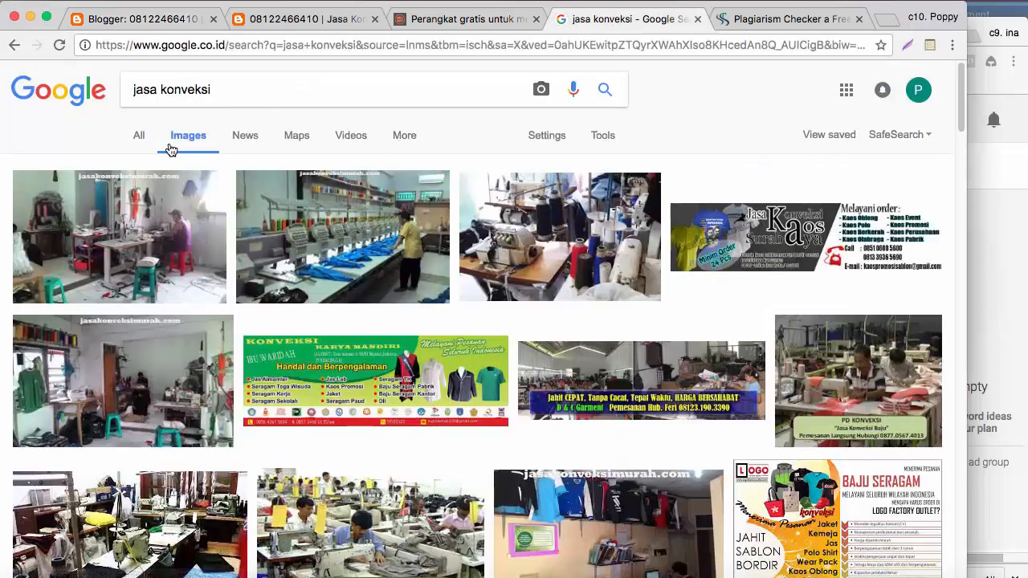
{"action": "left_click", "coordinate": [139, 135]}
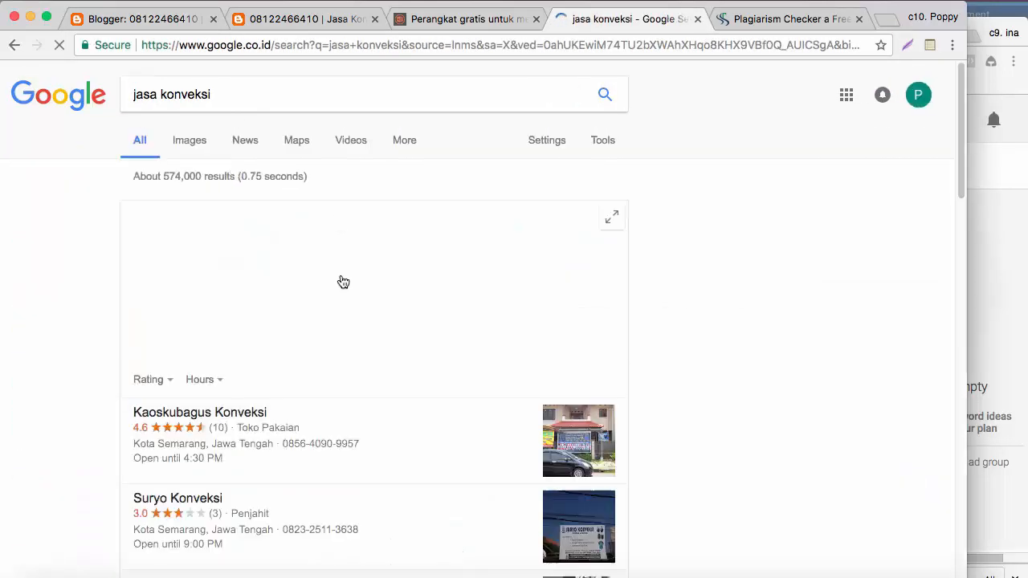
{"action": "scroll", "coordinate": [334, 297], "scroll_direction": "down", "scroll_amount": 10}
{"action": "scroll", "coordinate": [334, 297], "scroll_direction": "up", "scroll_amount": 7}
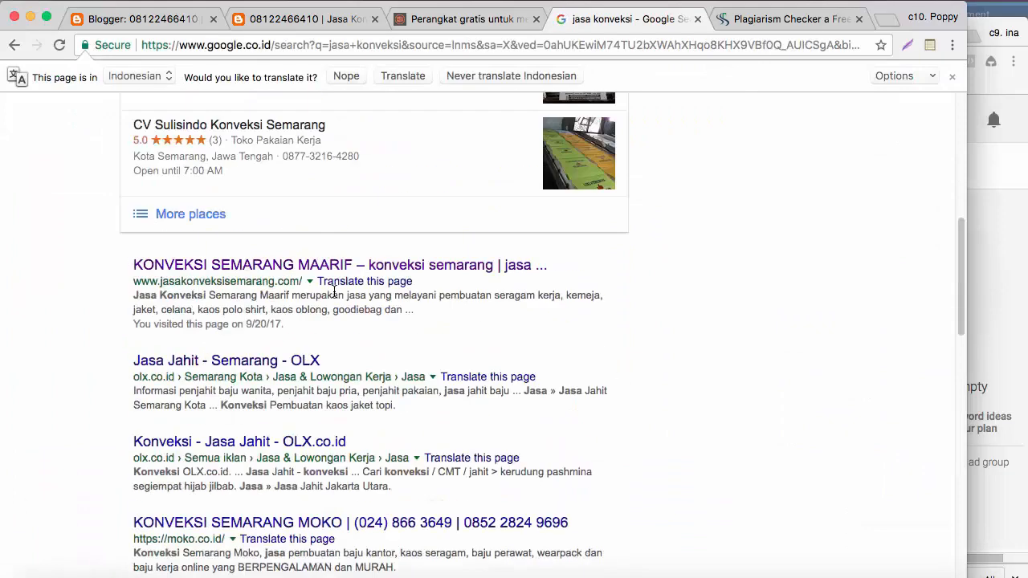
{"action": "right_click", "coordinate": [297, 265]}
{"action": "left_click", "coordinate": [298, 269]}
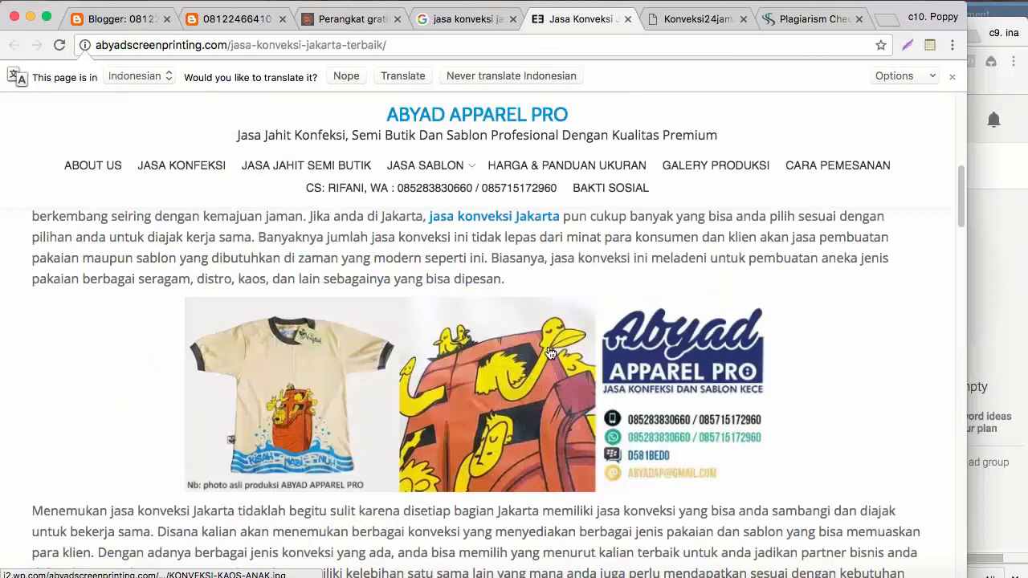
Step: Examine how the Abyad Apparel Pro article uses the main keyword in its title and in its bold section subheadings
{"action": "scroll", "coordinate": [352, 351], "scroll_direction": "down", "scroll_amount": 5}
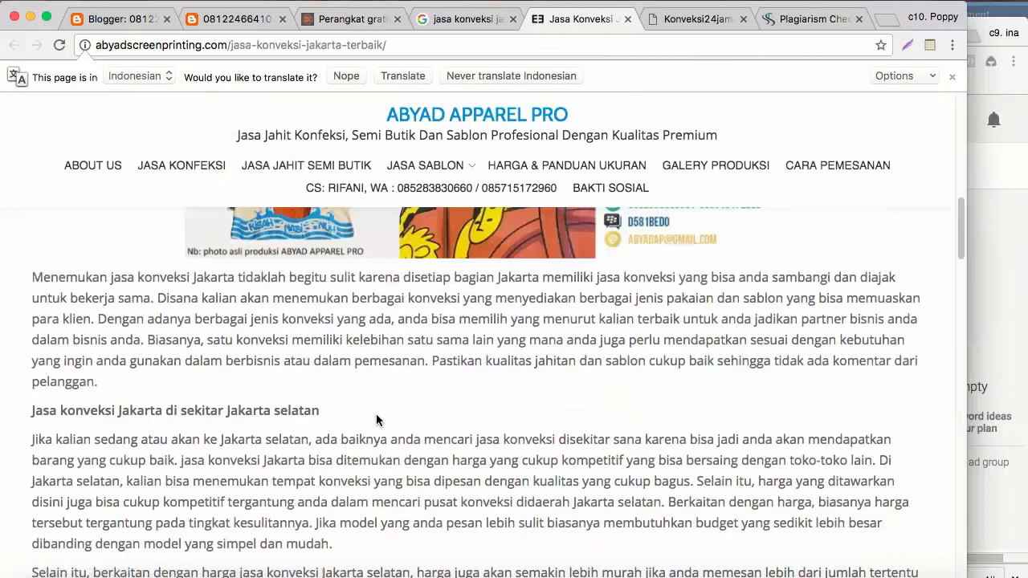
{"action": "left_click_drag", "start_coordinate": [343, 422], "coordinate": [45, 413]}
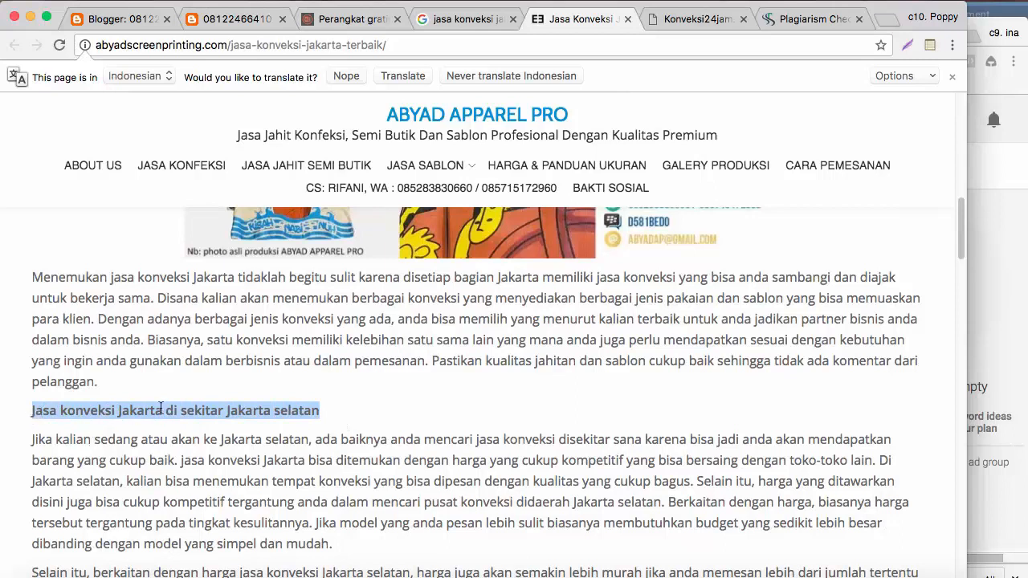
{"action": "left_click", "coordinate": [211, 404]}
{"action": "scroll", "coordinate": [289, 399], "scroll_direction": "up", "scroll_amount": 10}
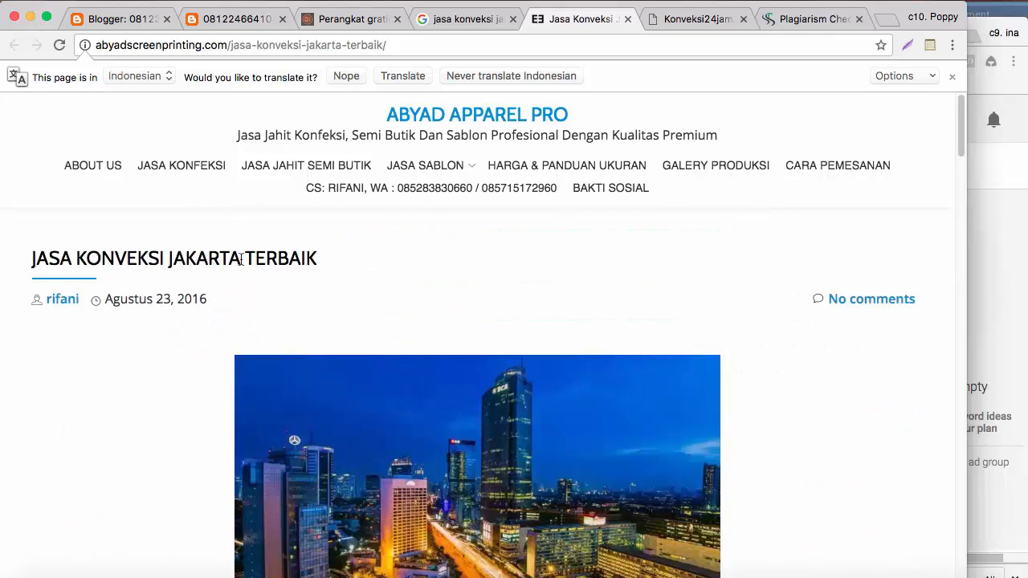
{"action": "scroll", "coordinate": [206, 382], "scroll_direction": "down", "scroll_amount": 10}
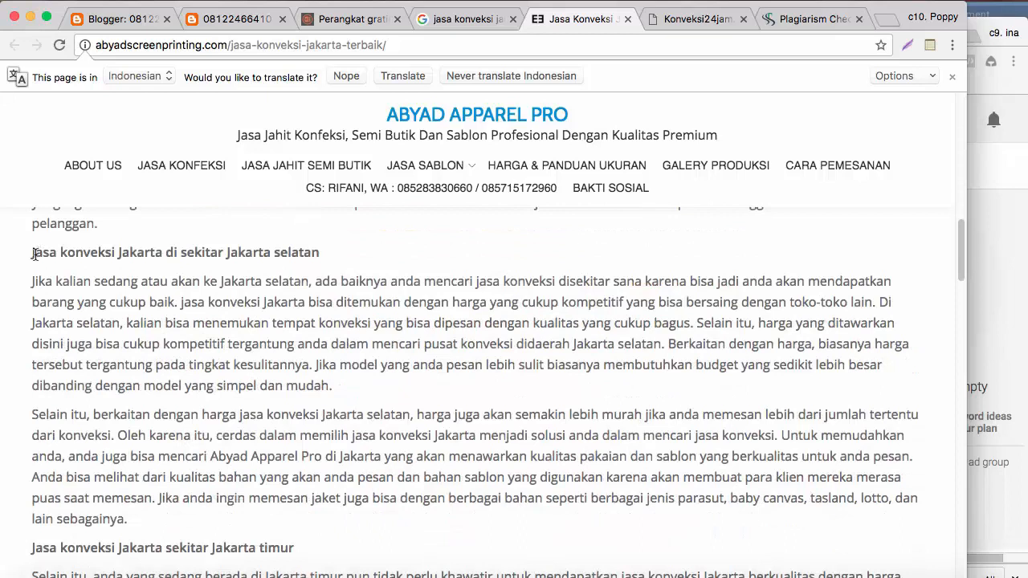
{"action": "left_click_drag", "start_coordinate": [36, 251], "coordinate": [303, 265]}
{"action": "scroll", "coordinate": [280, 523], "scroll_direction": "down", "scroll_amount": 2}
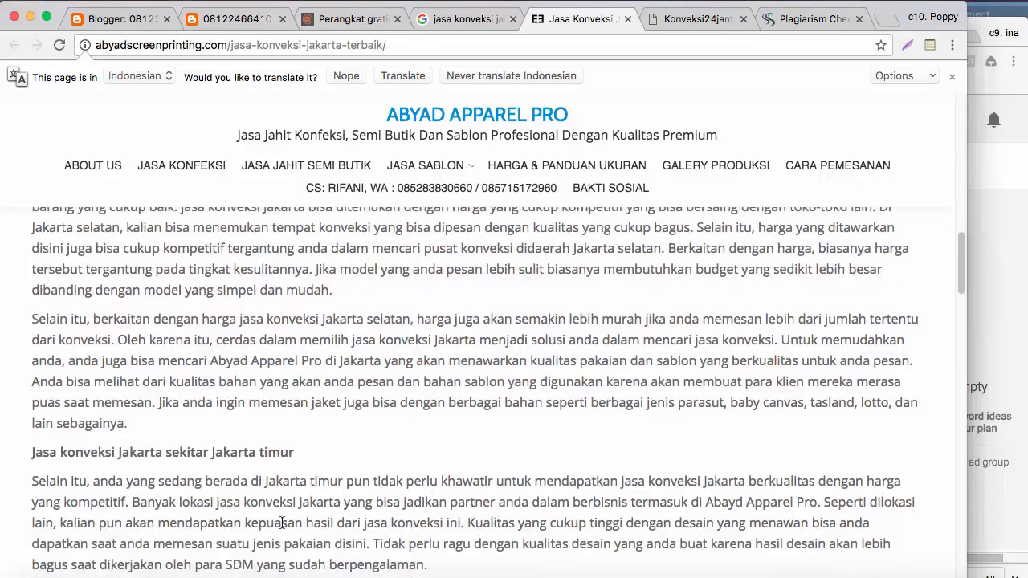
Step: In the Blogger post, edit the keyword line below the first body paragraph to read Jasa Konveksi Kaos Murah Tasikmalaya
{"action": "left_click", "coordinate": [145, 20]}
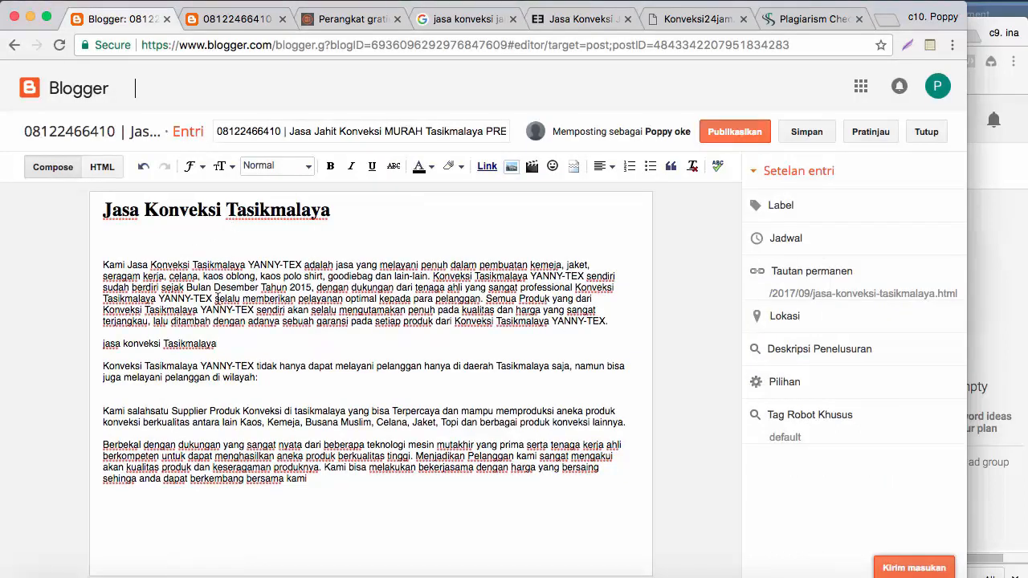
{"action": "left_click", "coordinate": [164, 343]}
{"action": "type", "text": "Murah"}
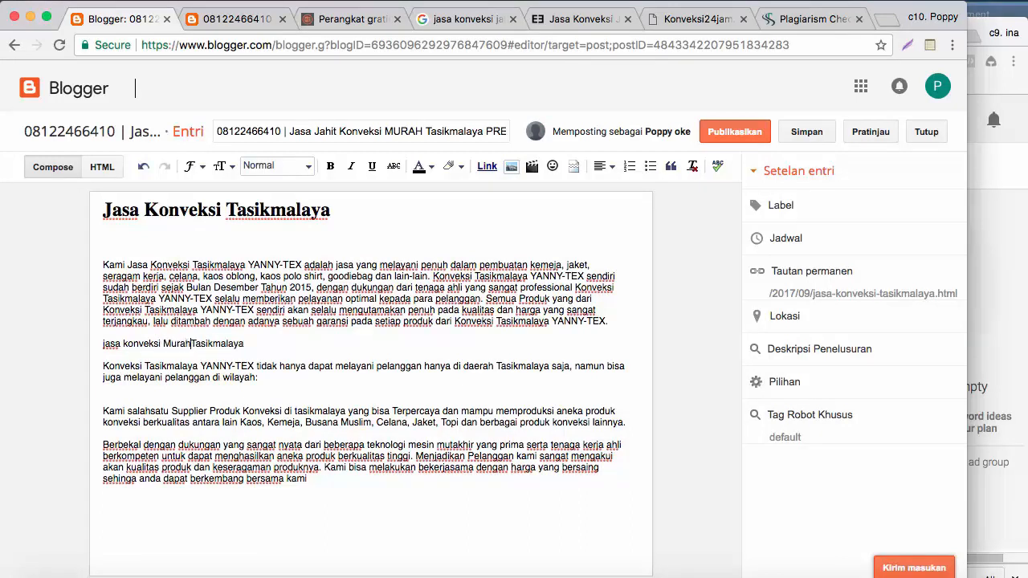
{"action": "left_click", "coordinate": [127, 344]}
{"action": "key", "text": "BackSpace"}
{"action": "type", "text": "K"}
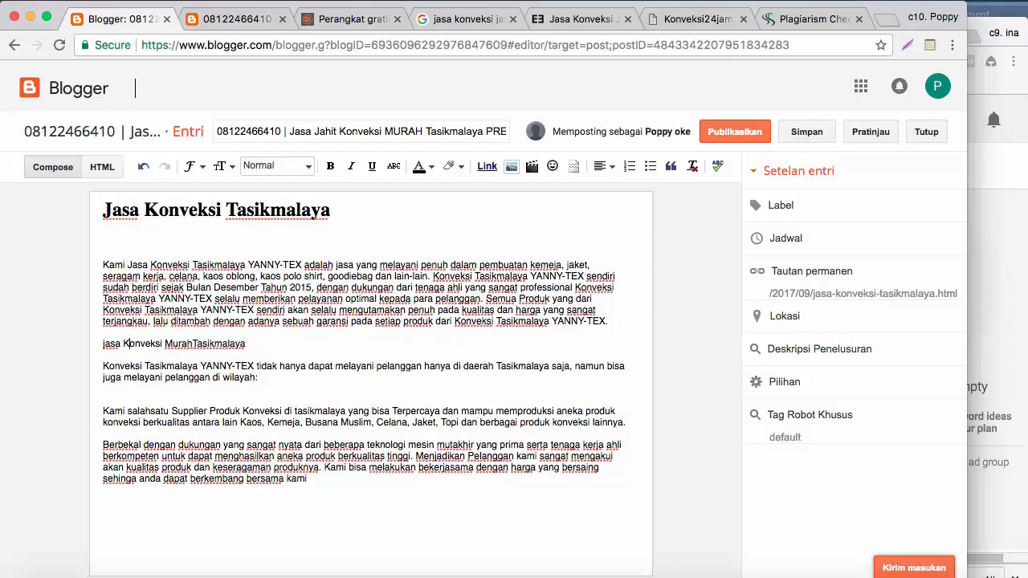
{"action": "left_click", "coordinate": [105, 343]}
{"action": "key", "text": "BackSpace"}
{"action": "type", "text": "J"}
{"action": "left_click", "coordinate": [196, 344]}
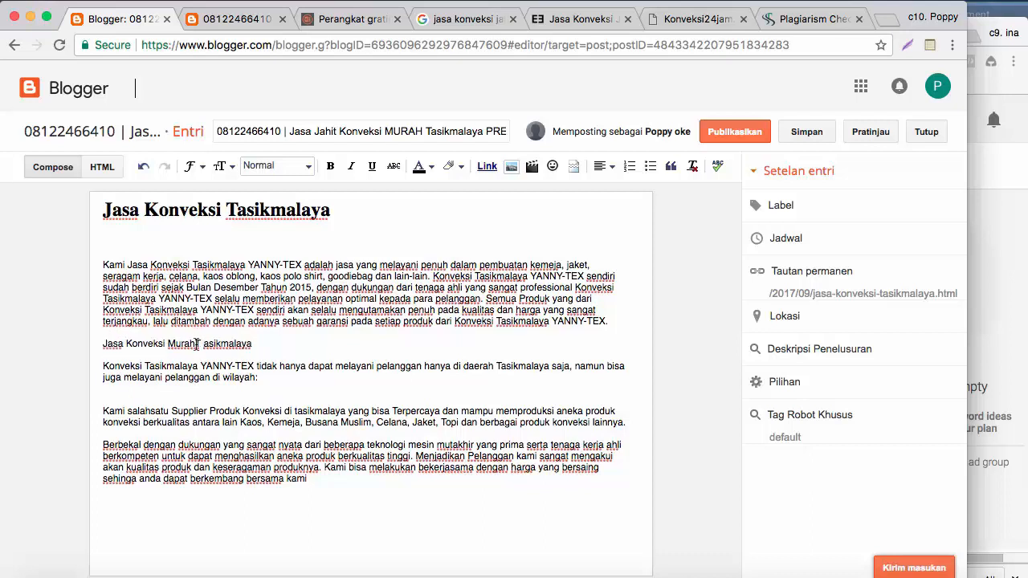
{"action": "key", "text": "BackSpace"}
{"action": "type", "text": "Kaos"}
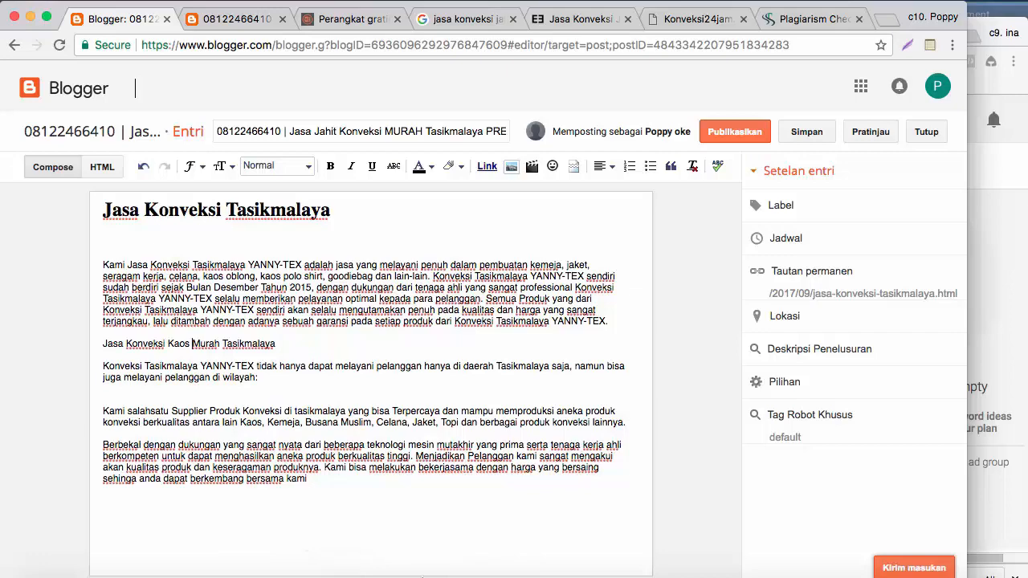
Step: Switch to Excel and review the keyword ideas on the Artikel Konveksi and Konveksi sheets, including konveksi baju and konveksi kaos
{"action": "left_click", "coordinate": [426, 572]}
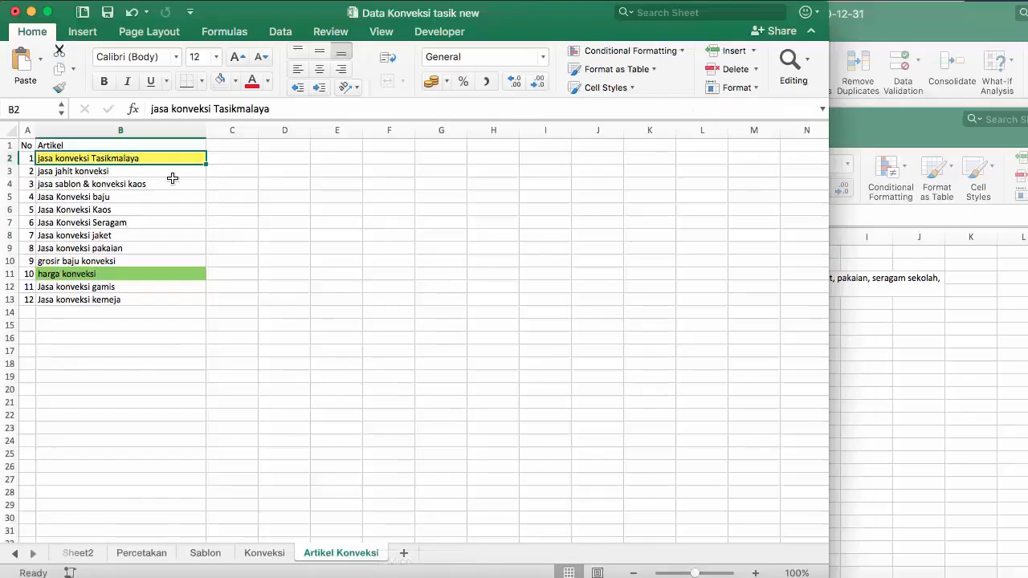
{"action": "left_click", "coordinate": [90, 188]}
{"action": "left_click", "coordinate": [94, 196]}
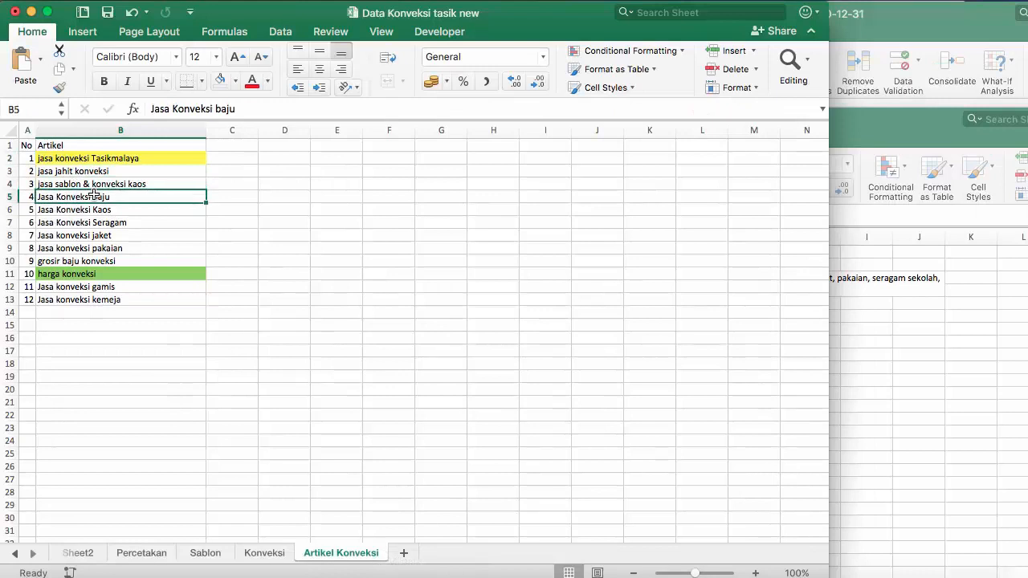
{"action": "left_click", "coordinate": [286, 554]}
{"action": "left_click", "coordinate": [116, 190]}
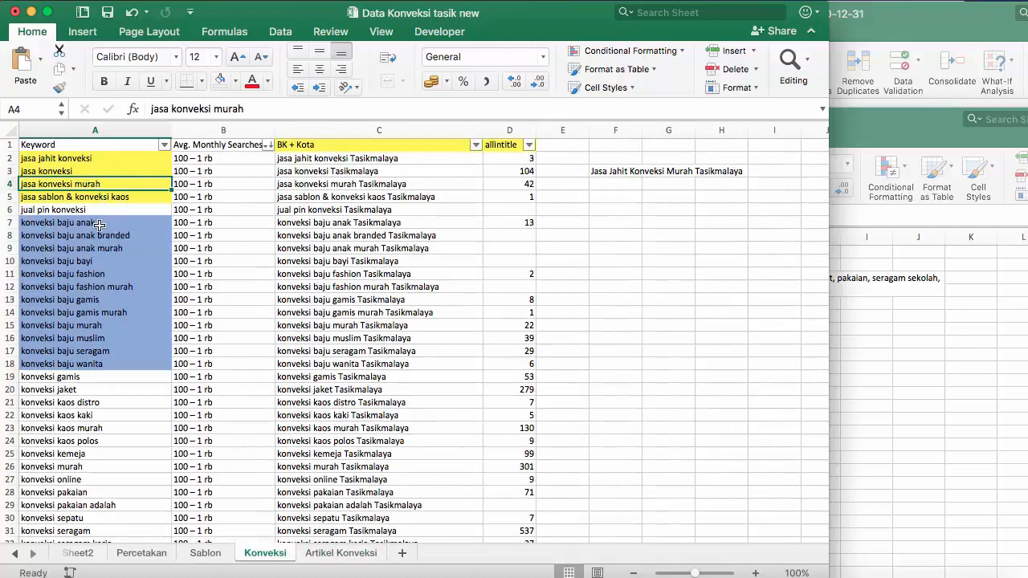
{"action": "scroll", "coordinate": [91, 314], "scroll_direction": "down", "scroll_amount": 20}
{"action": "scroll", "coordinate": [92, 314], "scroll_direction": "down", "scroll_amount": 6}
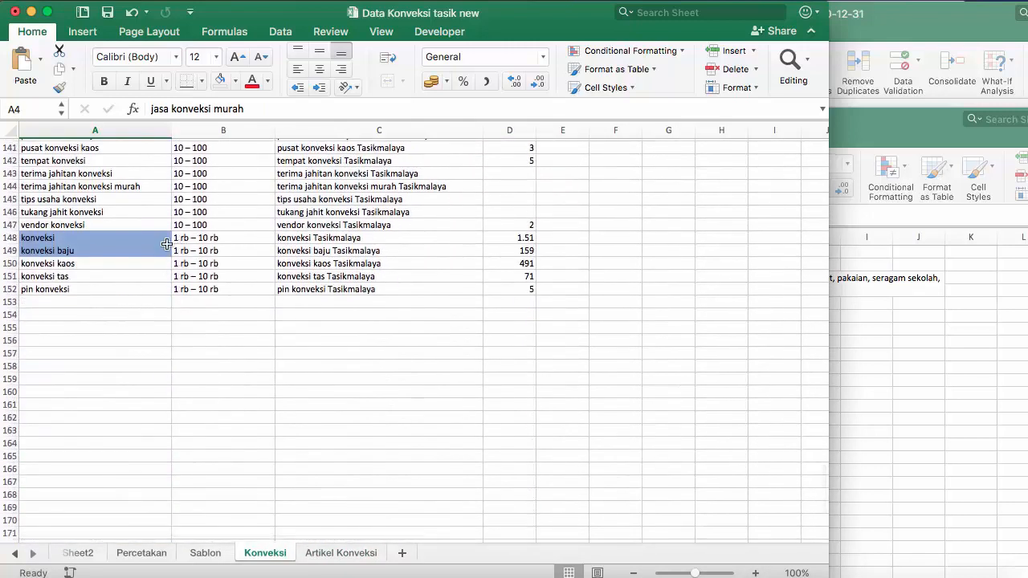
{"action": "left_click", "coordinate": [63, 251]}
{"action": "mouse_move", "coordinate": [62, 263]}
{"action": "left_mouse_down"}
{"action": "mouse_move", "coordinate": [64, 278]}
{"action": "mouse_move", "coordinate": [69, 250]}
{"action": "left_mouse_up"}
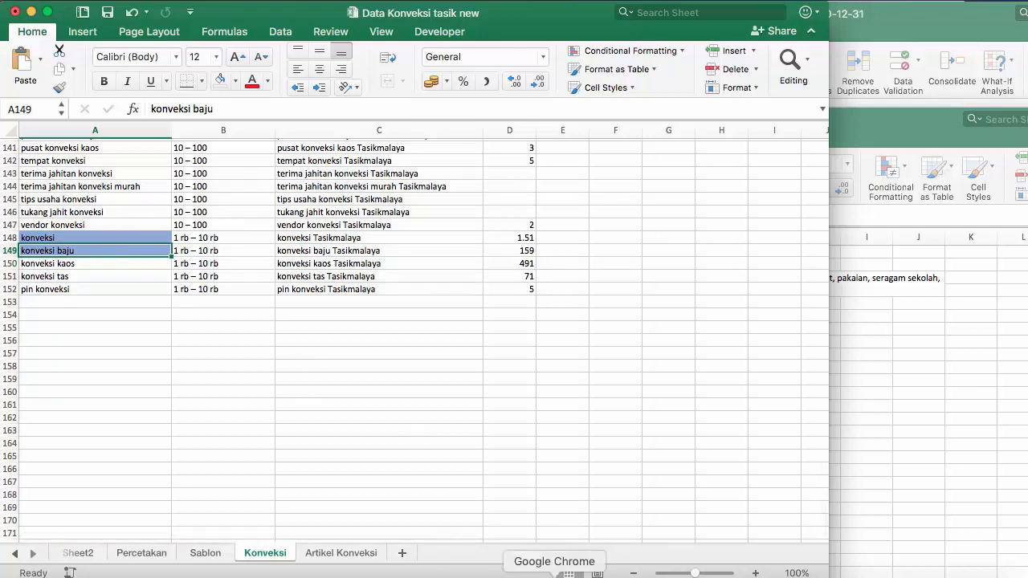
Step: Return to the Blogger post in Chrome and format the line Jasa Konveksi Kaos Murah Tasikmalaya as a Subheading
{"action": "left_click", "coordinate": [554, 575]}
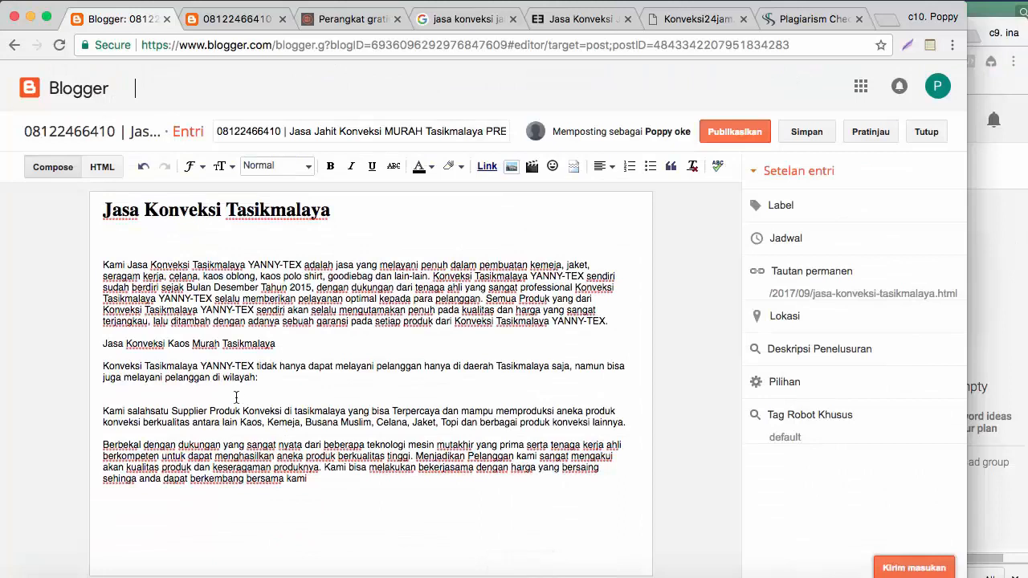
{"action": "left_click_drag", "start_coordinate": [281, 344], "coordinate": [103, 343]}
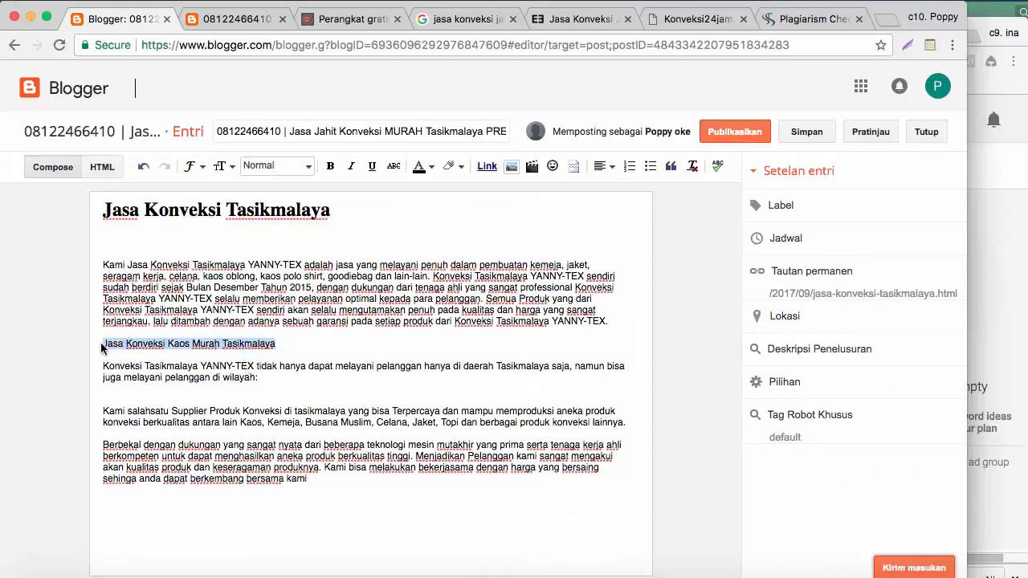
{"action": "left_click", "coordinate": [303, 168]}
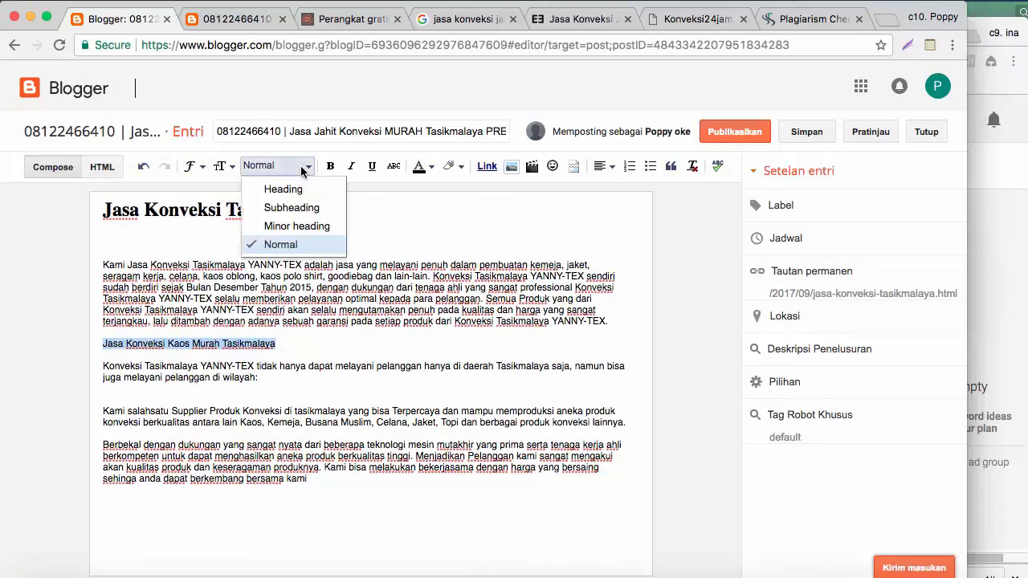
{"action": "left_click", "coordinate": [285, 210]}
{"action": "left_click", "coordinate": [189, 361]}
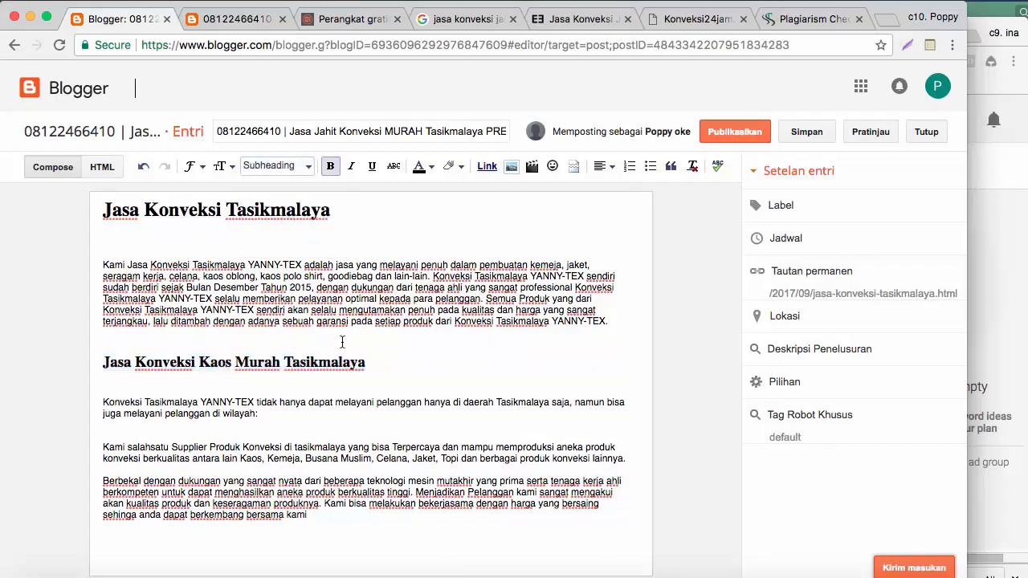
Step: Add the line jasa konveksi Tasikmalaya between the post's last two paragraphs, with a blank line above and below it
{"action": "left_click", "coordinate": [293, 225]}
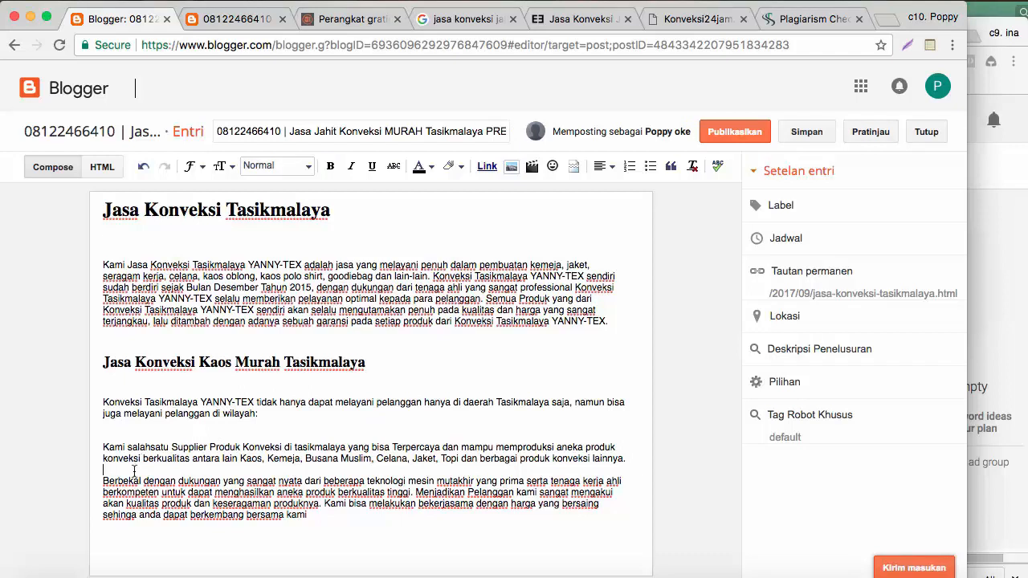
{"action": "type", "text": "jasa konveksi Tasikmalaya"}
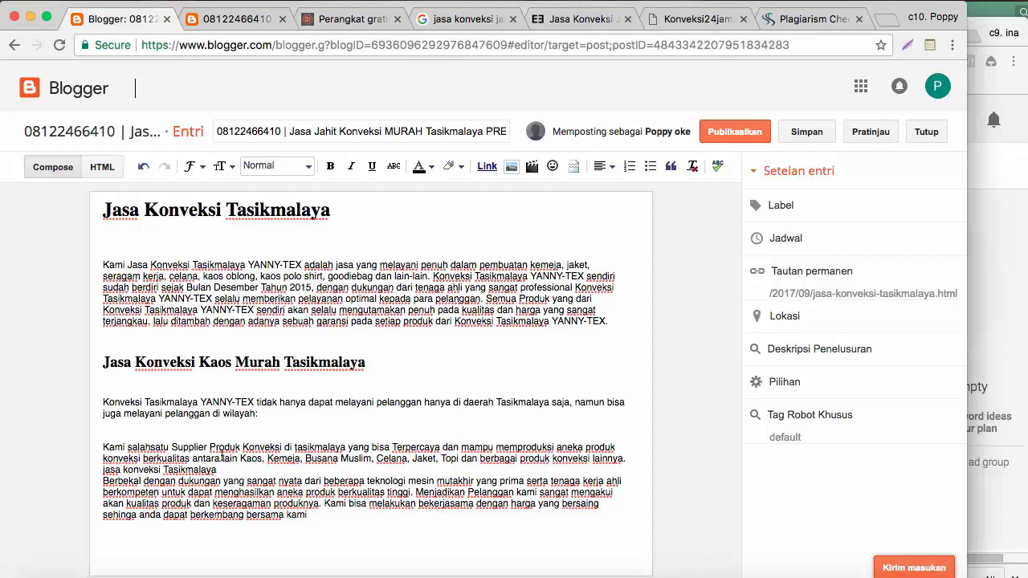
{"action": "left_click", "coordinate": [633, 463]}
{"action": "key", "text": "Return"}
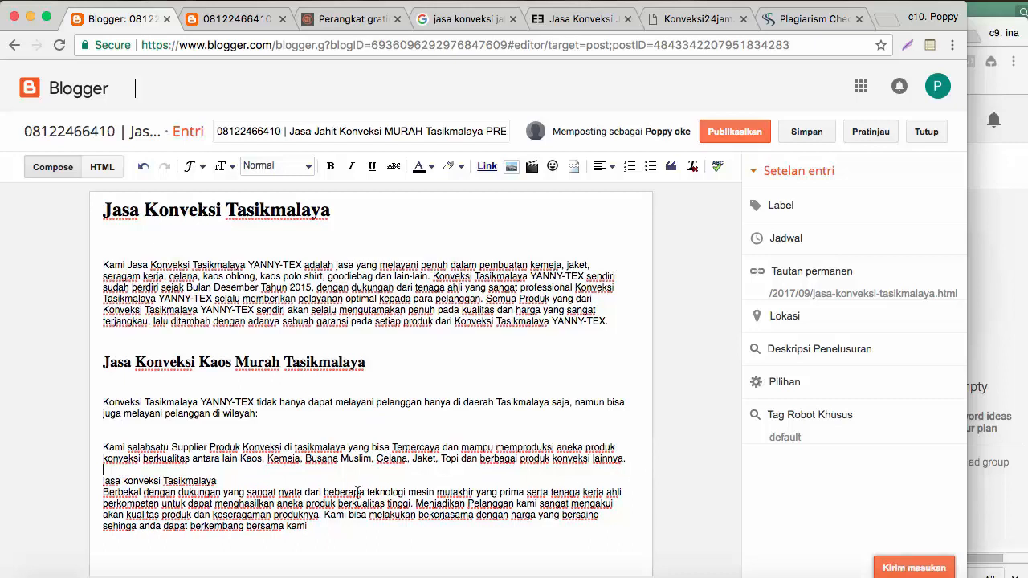
{"action": "key", "text": "Return"}
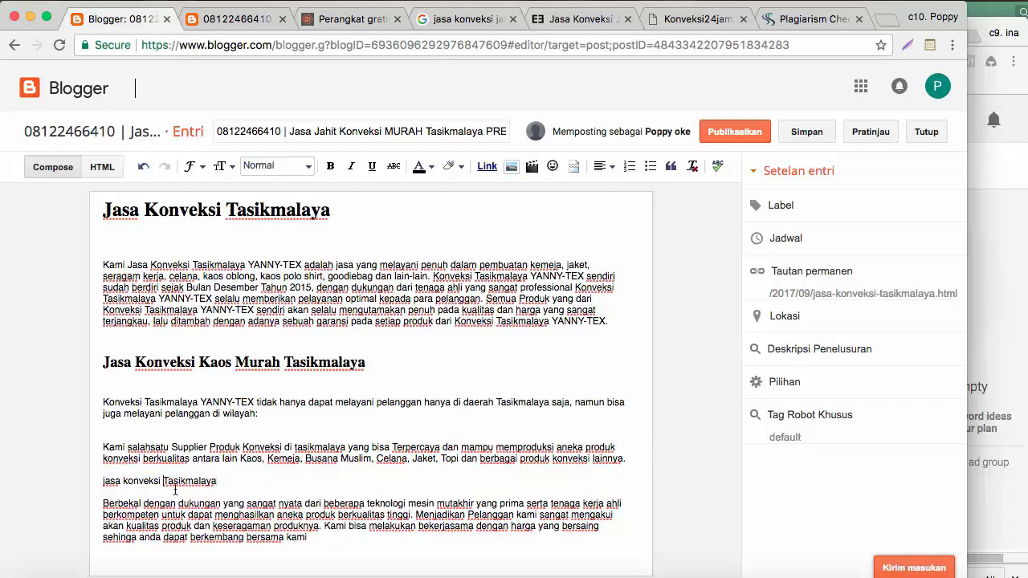
Step: Extend the new keyword line above the last paragraph to read jasa konveksi Baju Murah di Tasikmalaya
{"action": "type", "text": "Baju"}
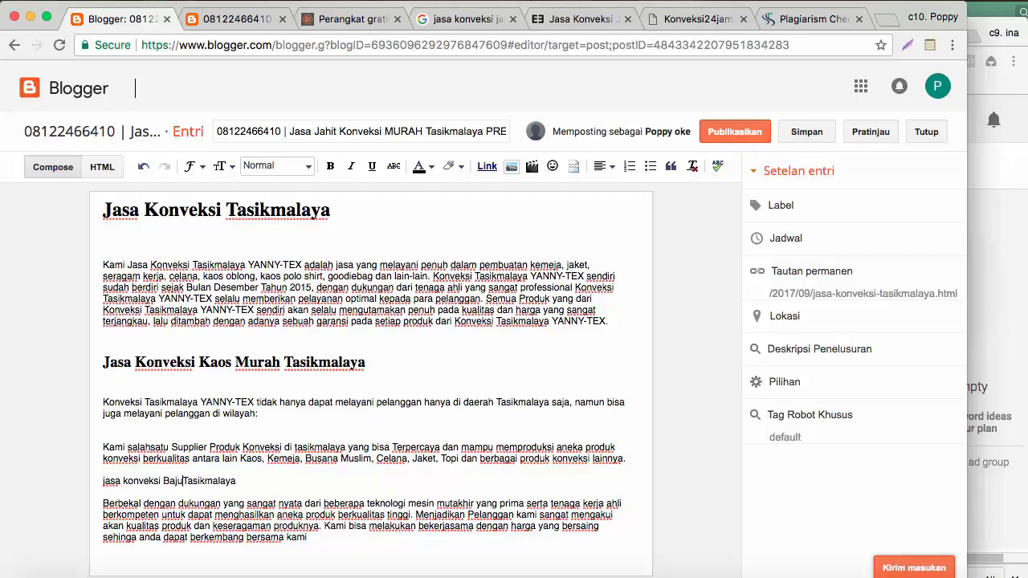
{"action": "type", "text": " Murah"}
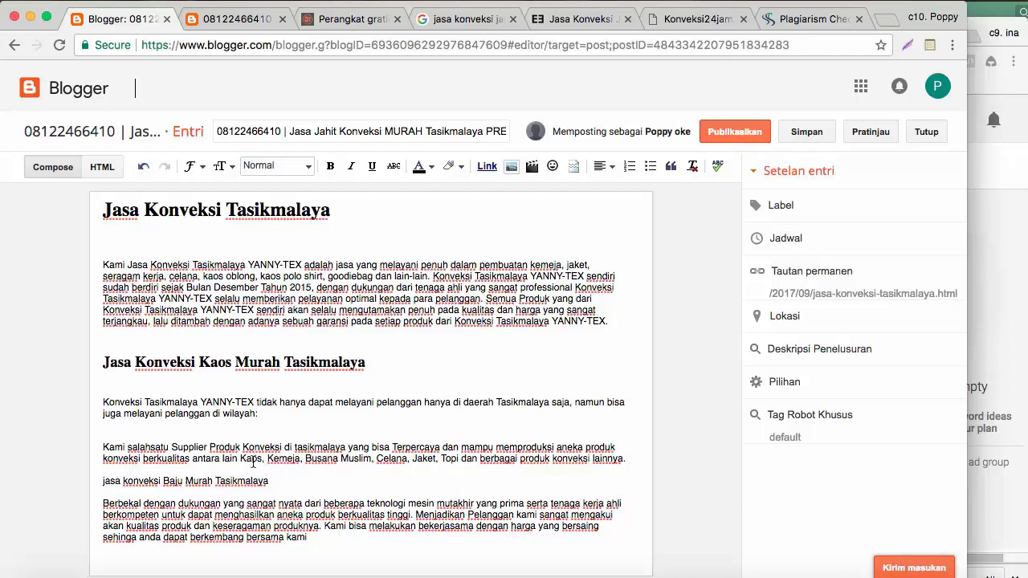
{"action": "left_click", "coordinate": [261, 463]}
{"action": "left_click", "coordinate": [216, 481]}
{"action": "type", "text": "Di"}
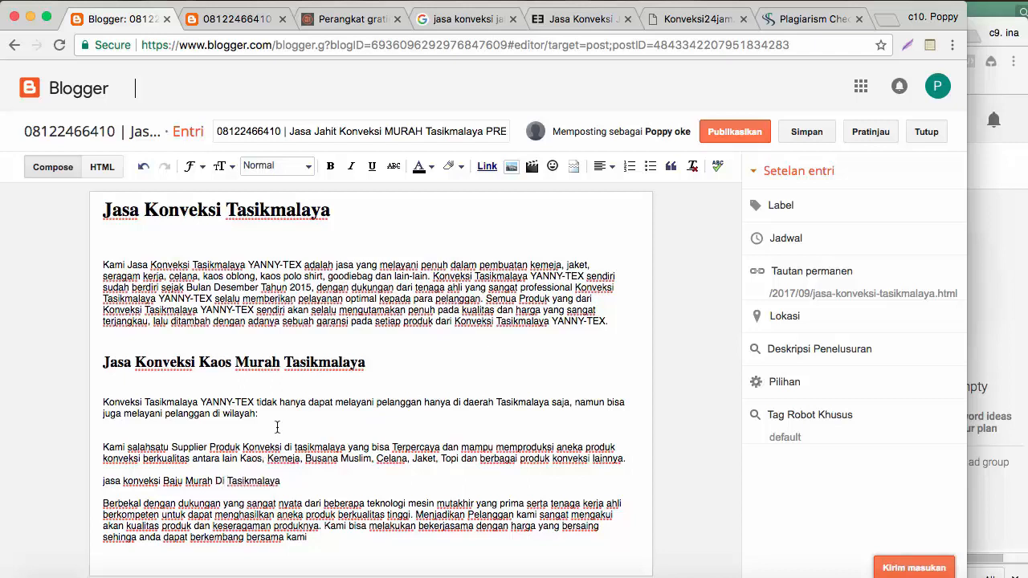
{"action": "key", "text": "BackSpace"}
{"action": "key", "text": "BackSpace"}
{"action": "key", "text": "BackSpace"}
{"action": "type", "text": "di"}
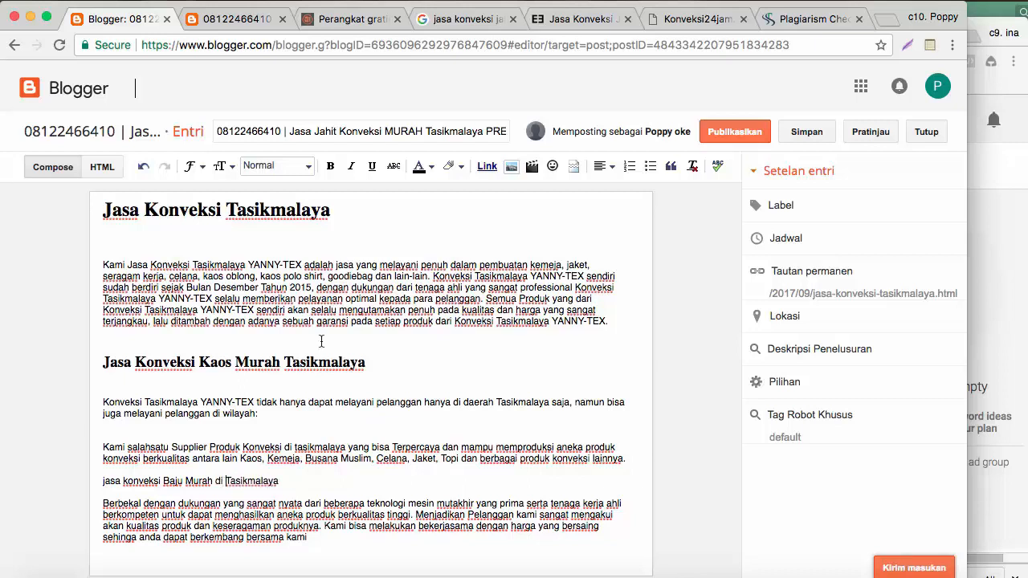
Step: Insert the word di before Tasikmalaya in both the Kaos Murah subheading and the post's opening heading
{"action": "left_click", "coordinate": [286, 362]}
{"action": "type", "text": "di"}
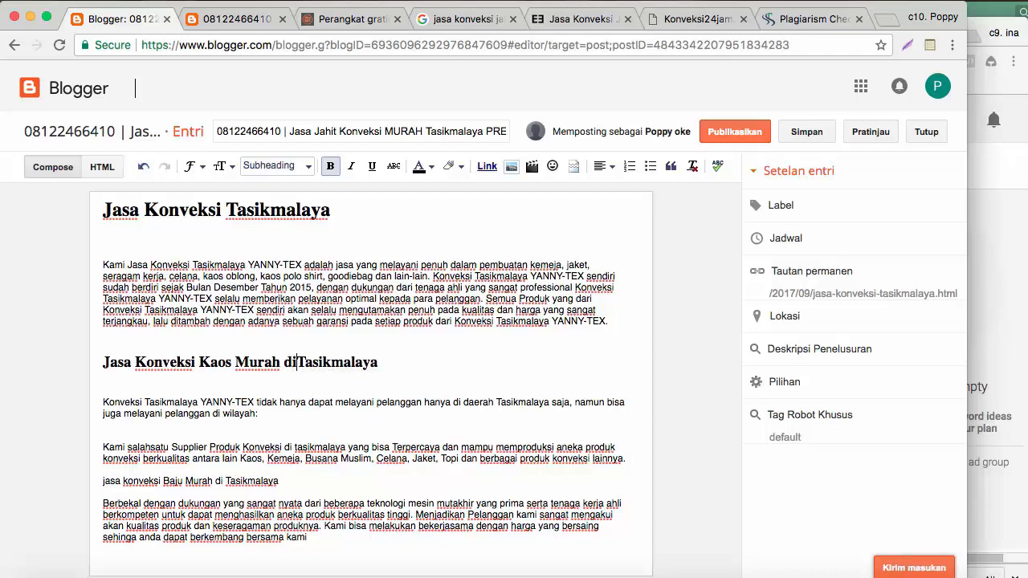
{"action": "left_click", "coordinate": [229, 210]}
{"action": "type", "text": "di"}
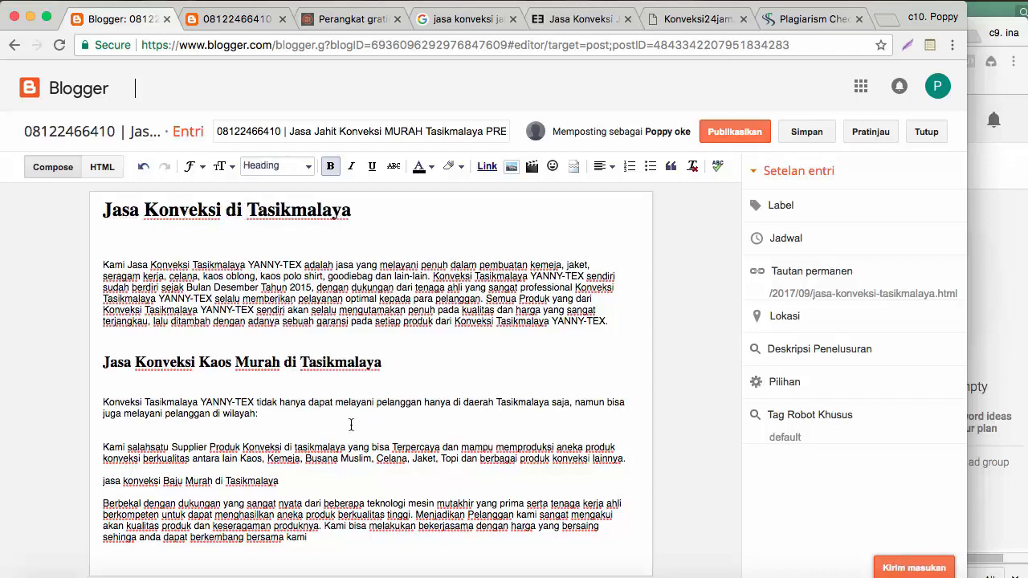
Step: Format the line jasa konveksi Baju Murah di Tasikmalaya as a Subheading
{"action": "triple_click", "coordinate": [294, 482]}
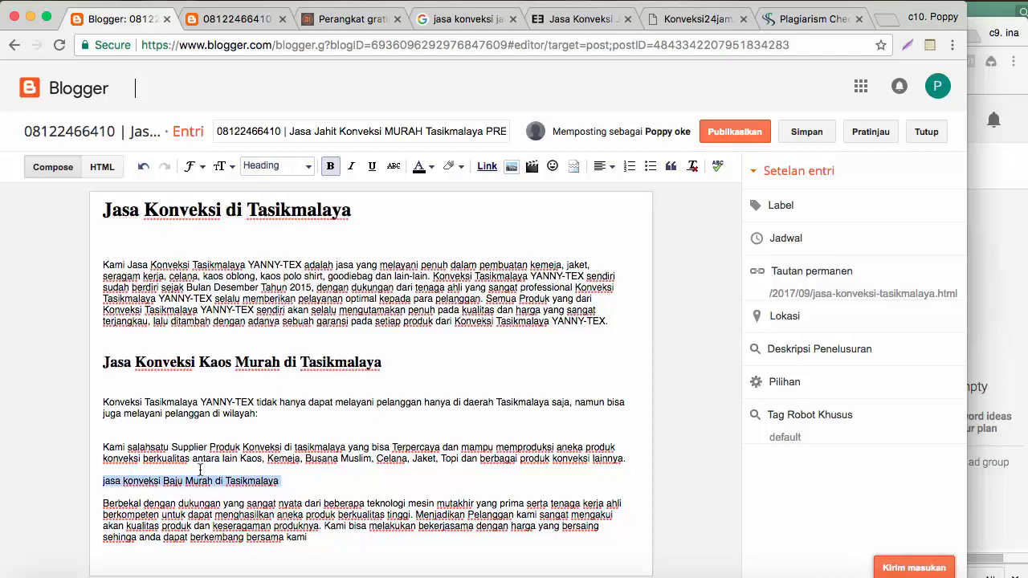
{"action": "left_click", "coordinate": [291, 166]}
{"action": "left_click", "coordinate": [288, 208]}
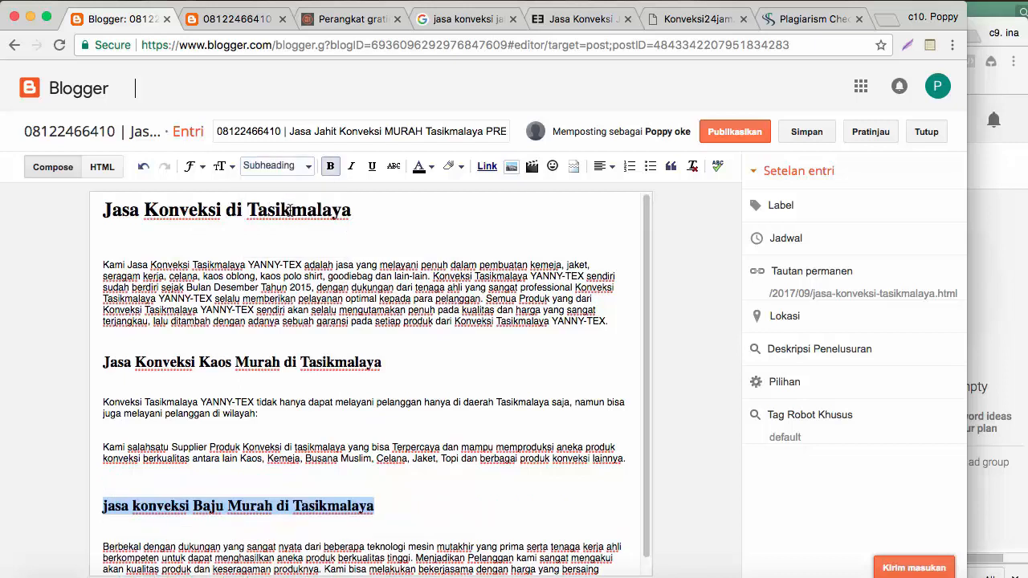
Step: Compare the Blogger draft's H1 and H2 headings with the SEO checklist in Word, up to the rule on article images
{"action": "left_click", "coordinate": [303, 384]}
{"action": "scroll", "coordinate": [306, 383], "scroll_direction": "down", "scroll_amount": 1}
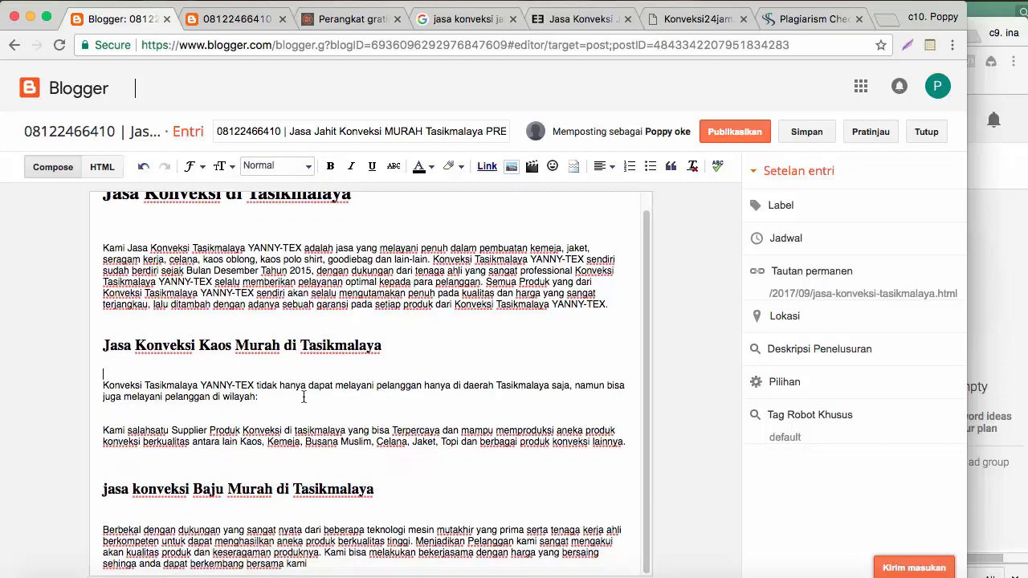
{"action": "key", "text": "super+Tab"}
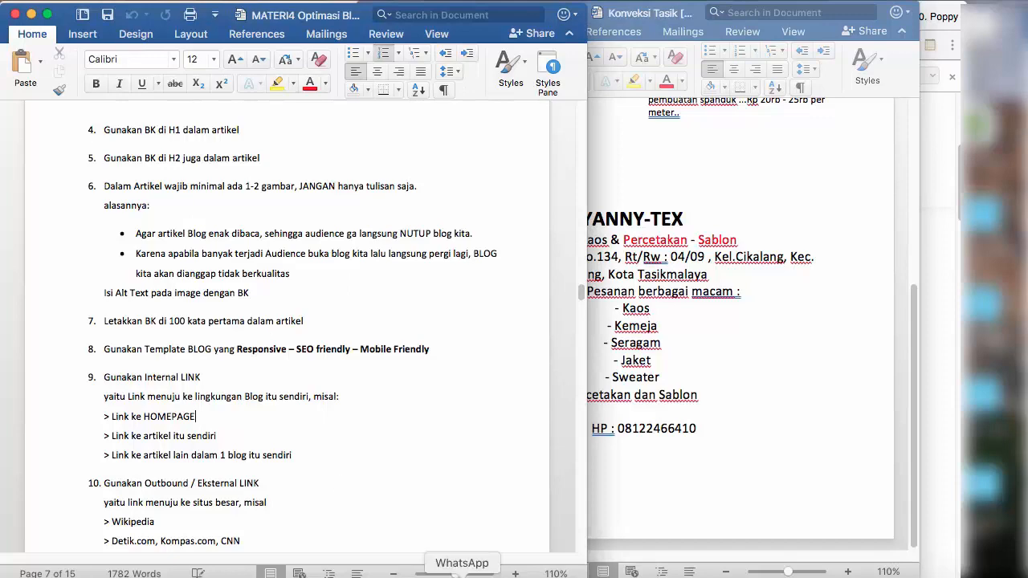
{"action": "left_click", "coordinate": [522, 575]}
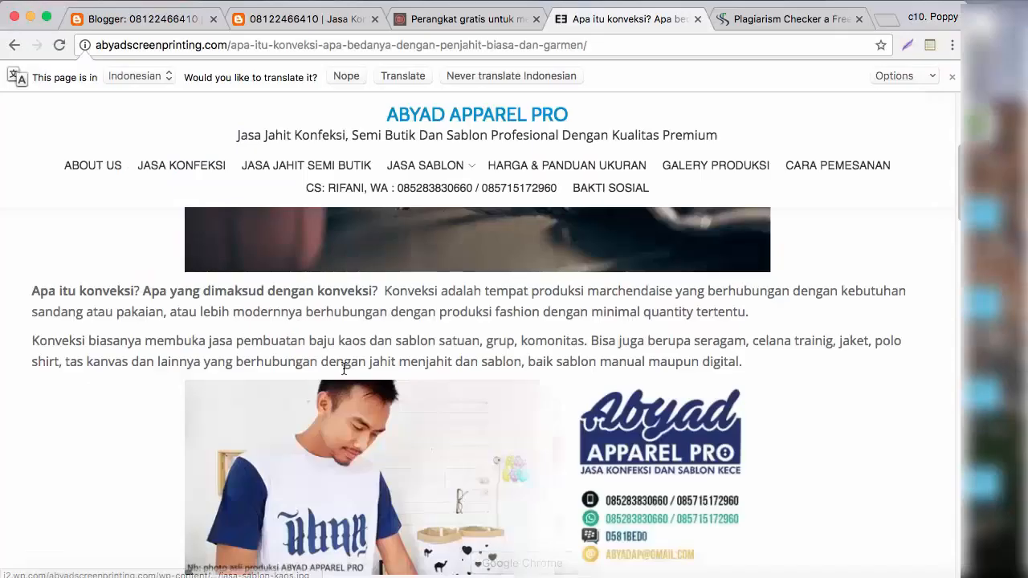
{"action": "left_click", "coordinate": [183, 24]}
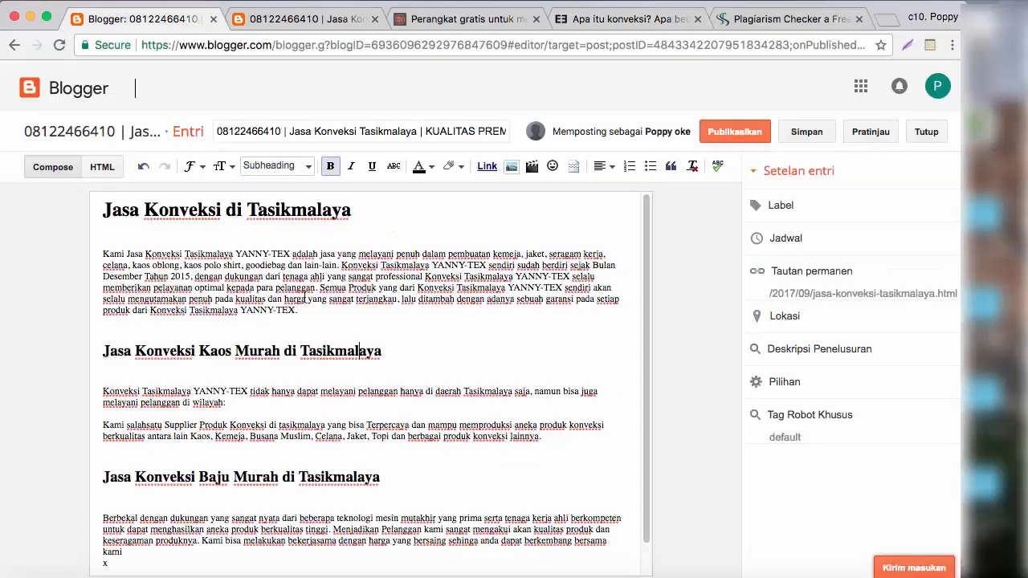
{"action": "scroll", "coordinate": [317, 316], "scroll_direction": "down", "scroll_amount": 1}
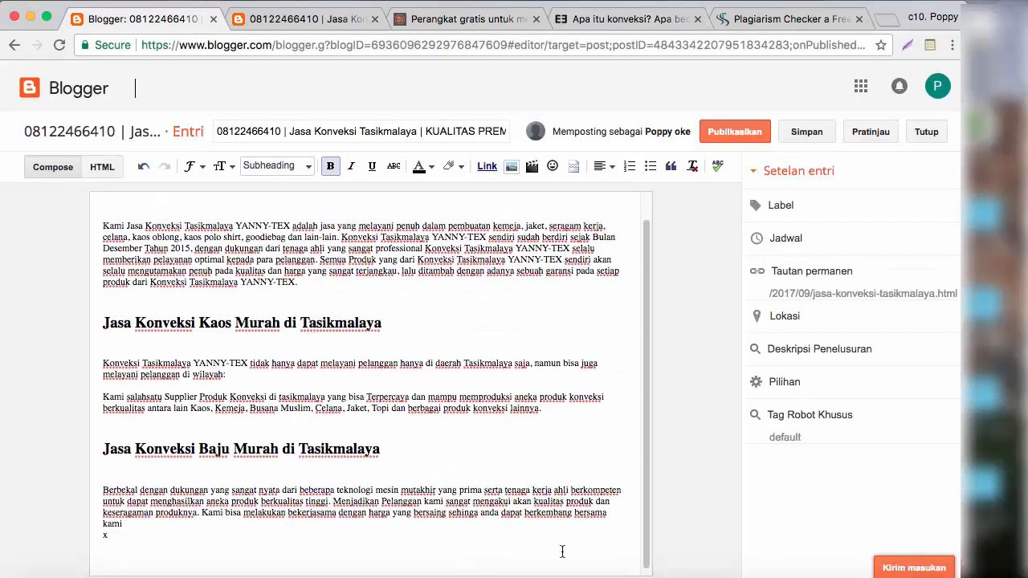
{"action": "left_click", "coordinate": [432, 571]}
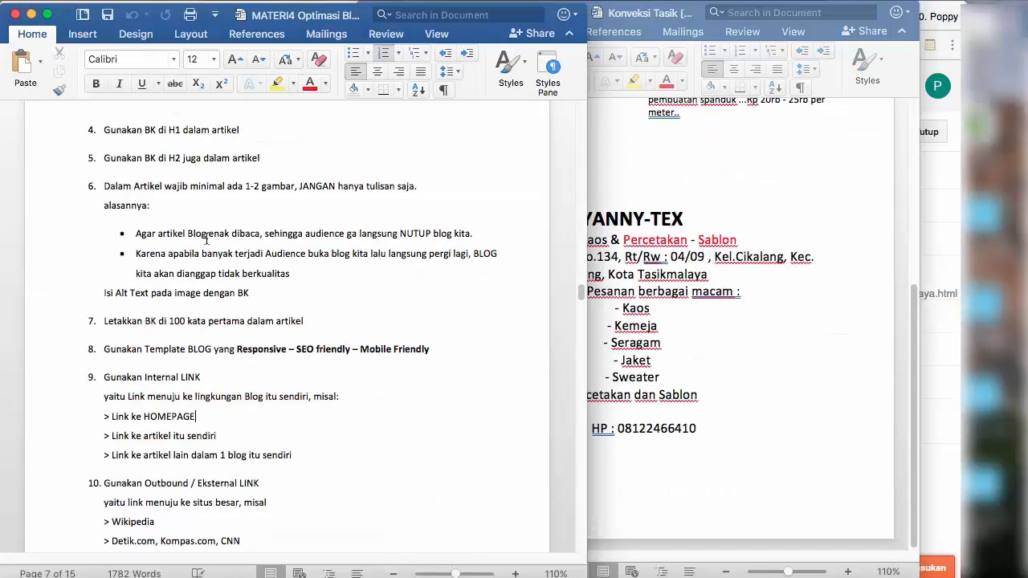
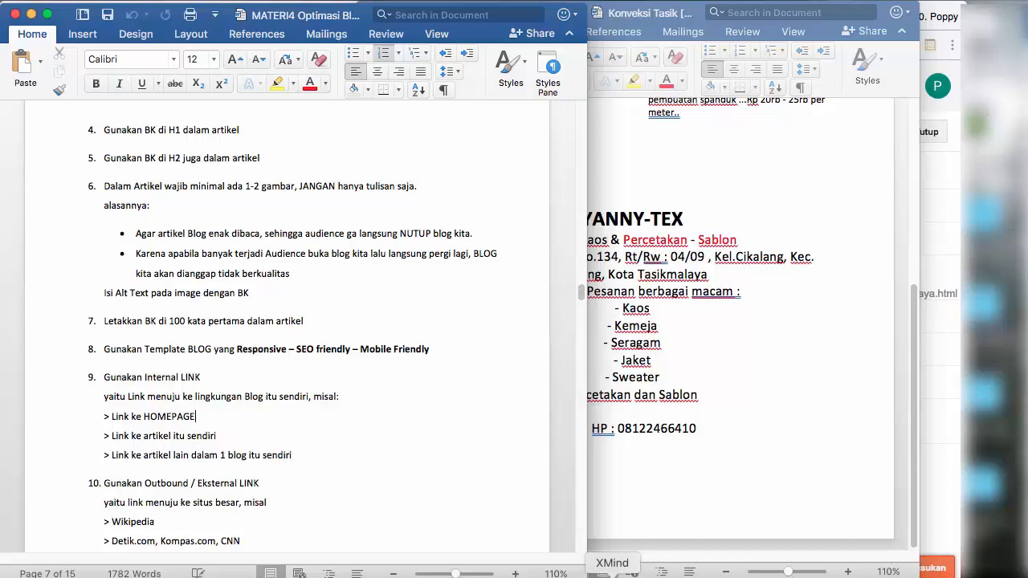
Step: Examine in Chrome how the ABYAD APPAREL PRO article about konveksi places images among its text, and return to the Blogger draft
{"action": "left_click", "coordinate": [522, 573]}
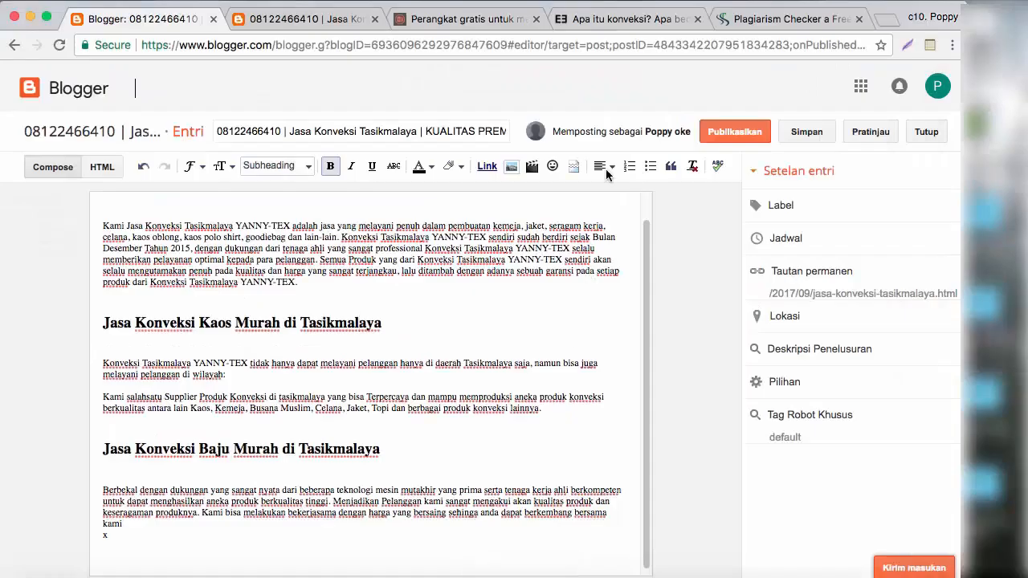
{"action": "left_click", "coordinate": [611, 24]}
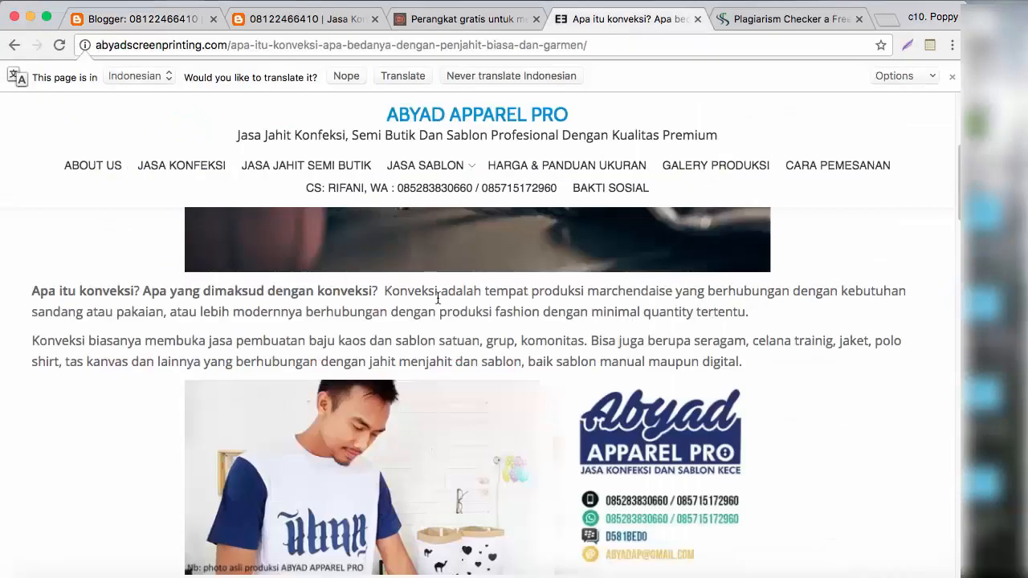
{"action": "scroll", "coordinate": [439, 297], "scroll_direction": "down", "scroll_amount": 5}
{"action": "scroll", "coordinate": [448, 299], "scroll_direction": "up", "scroll_amount": 6}
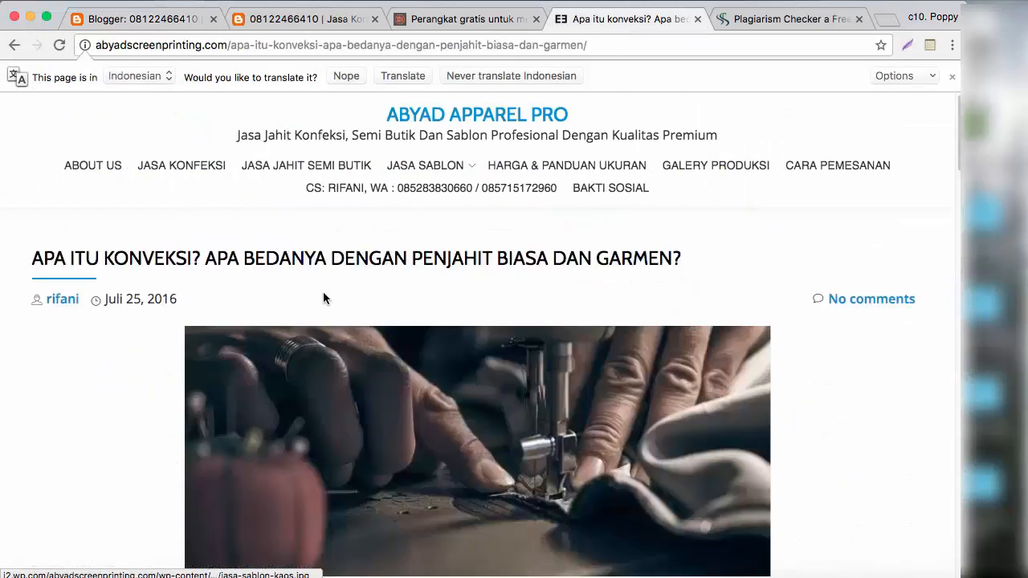
{"action": "scroll", "coordinate": [339, 305], "scroll_direction": "down", "scroll_amount": 10}
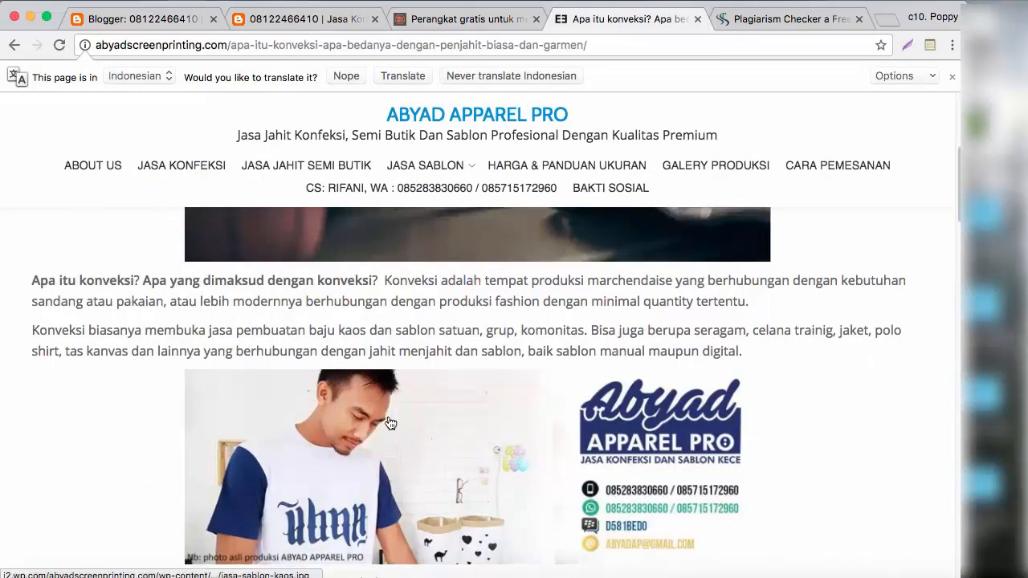
{"action": "scroll", "coordinate": [369, 367], "scroll_direction": "down", "scroll_amount": 3}
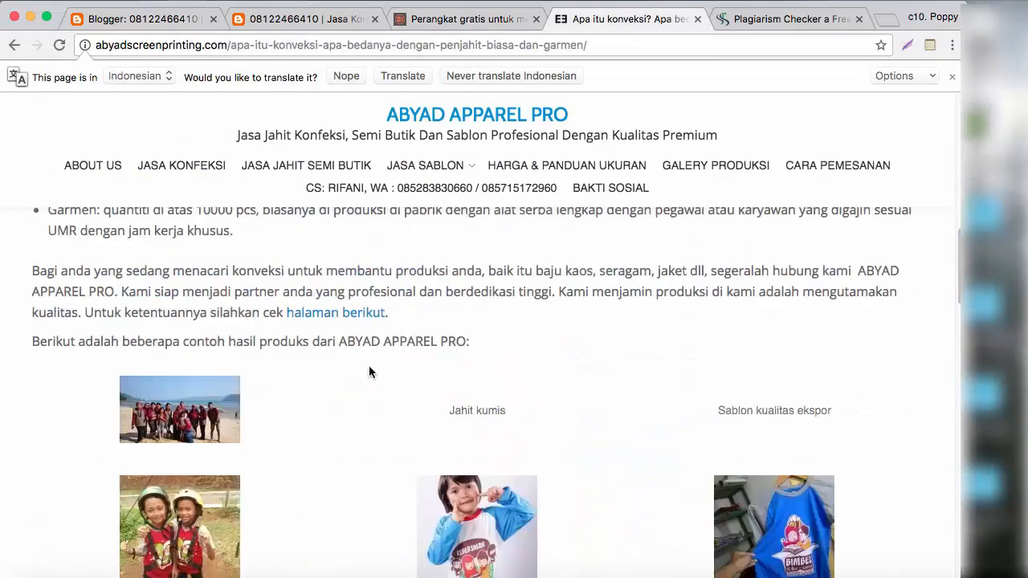
{"action": "scroll", "coordinate": [369, 366], "scroll_direction": "down", "scroll_amount": 3}
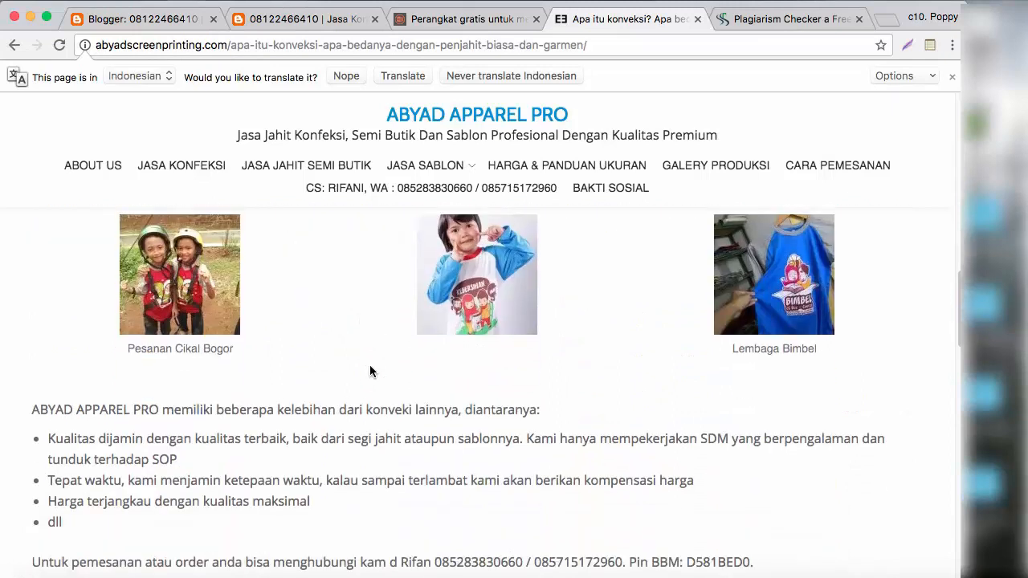
{"action": "scroll", "coordinate": [370, 365], "scroll_direction": "up", "scroll_amount": 4}
{"action": "scroll", "coordinate": [372, 370], "scroll_direction": "up", "scroll_amount": 4}
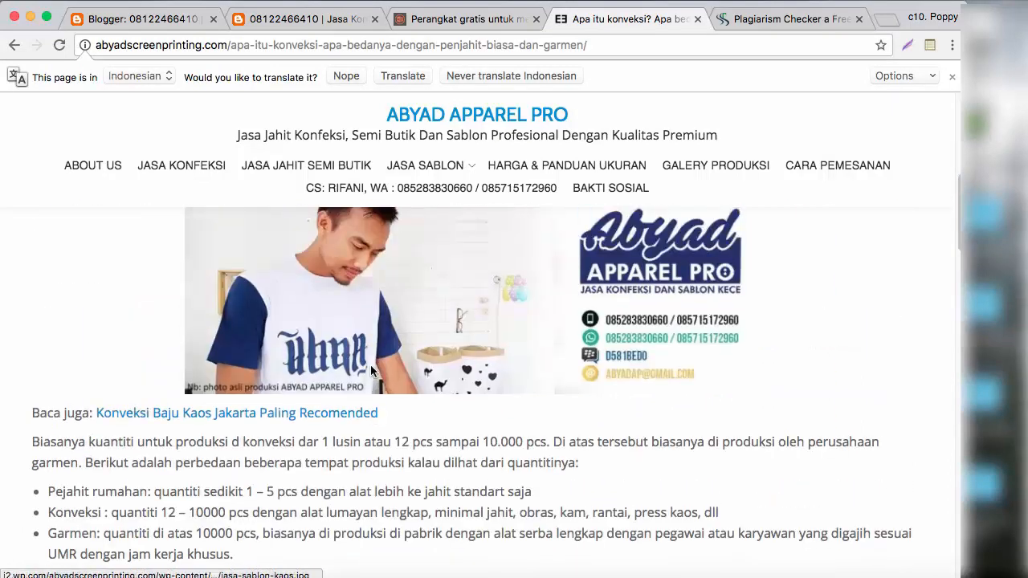
{"action": "scroll", "coordinate": [373, 372], "scroll_direction": "down", "scroll_amount": 4}
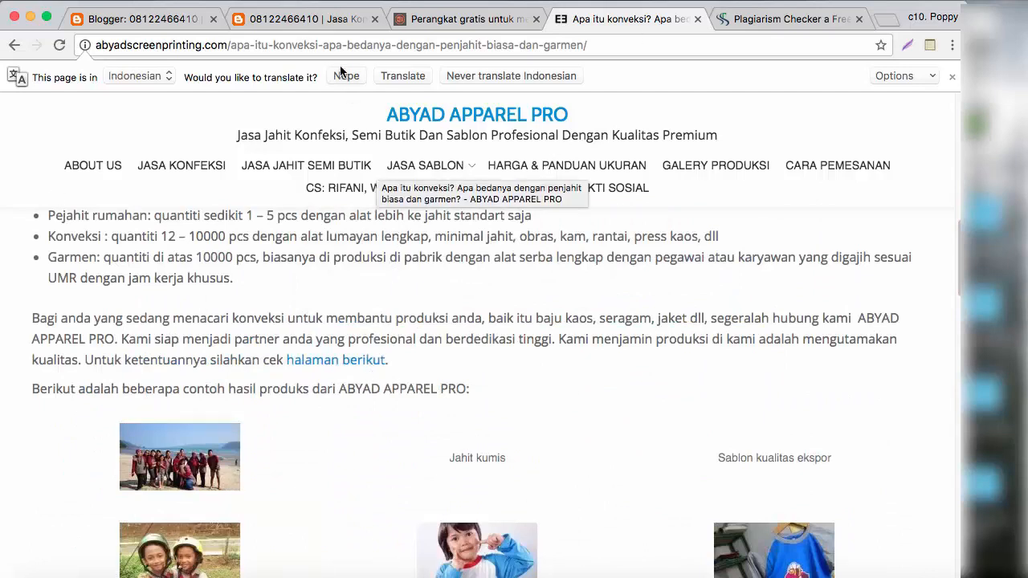
{"action": "left_click", "coordinate": [158, 25]}
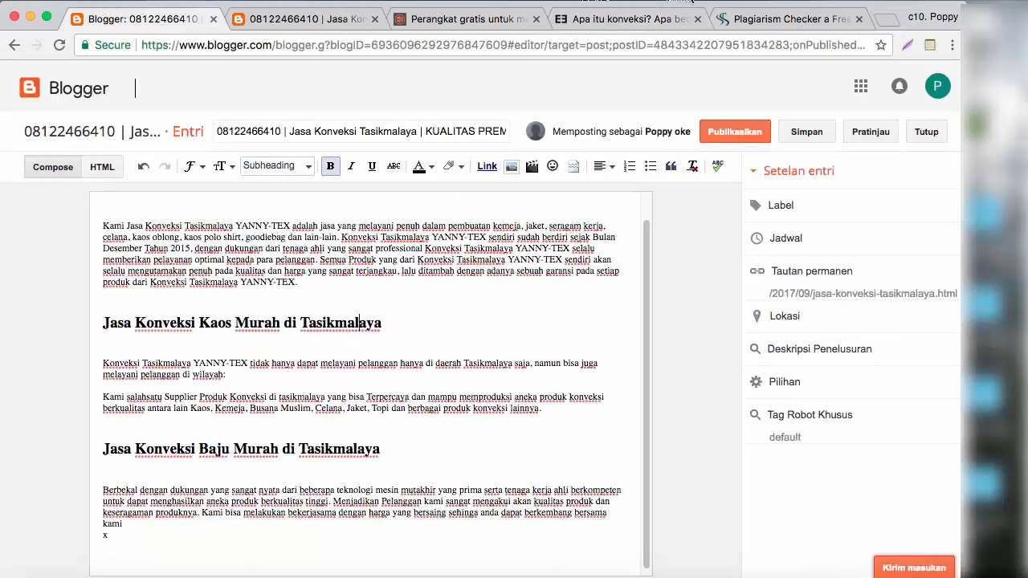
Step: Reread the Word checklist's sixth point about including 1-2 images in the article and filling in their alt text
{"action": "left_click", "coordinate": [693, 1]}
{"action": "left_click", "coordinate": [701, 25]}
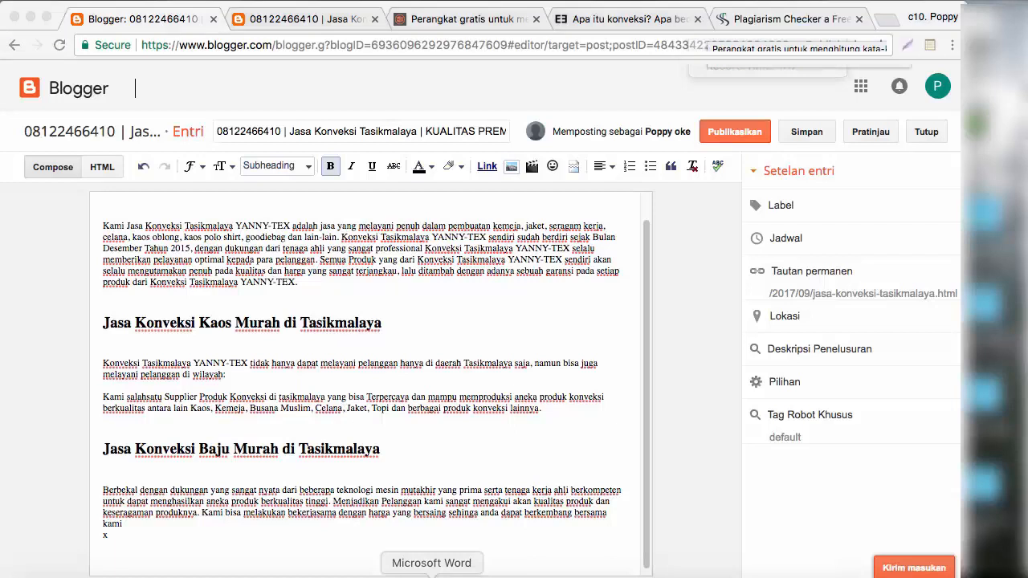
{"action": "left_click", "coordinate": [432, 575]}
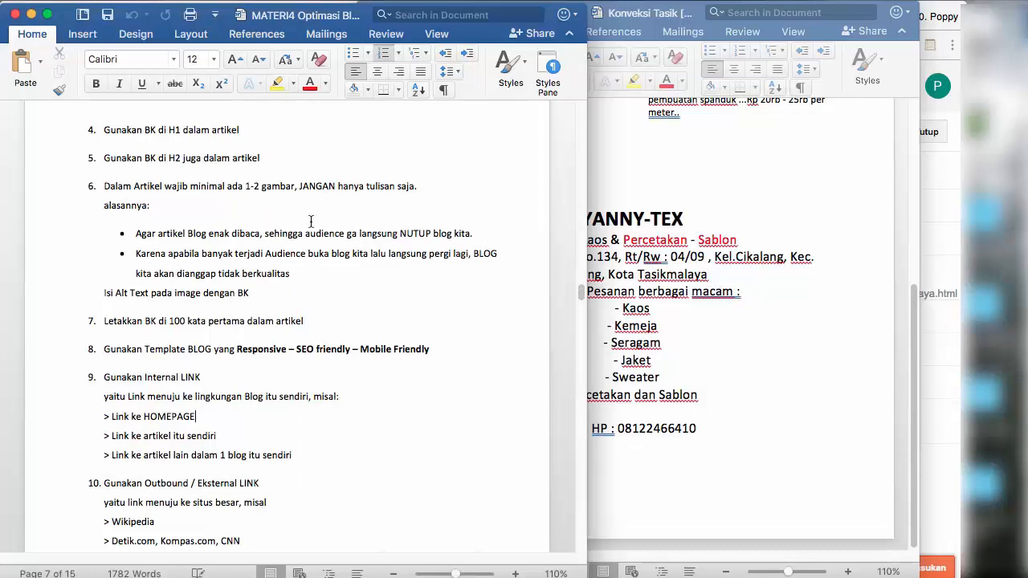
{"action": "left_click", "coordinate": [238, 277]}
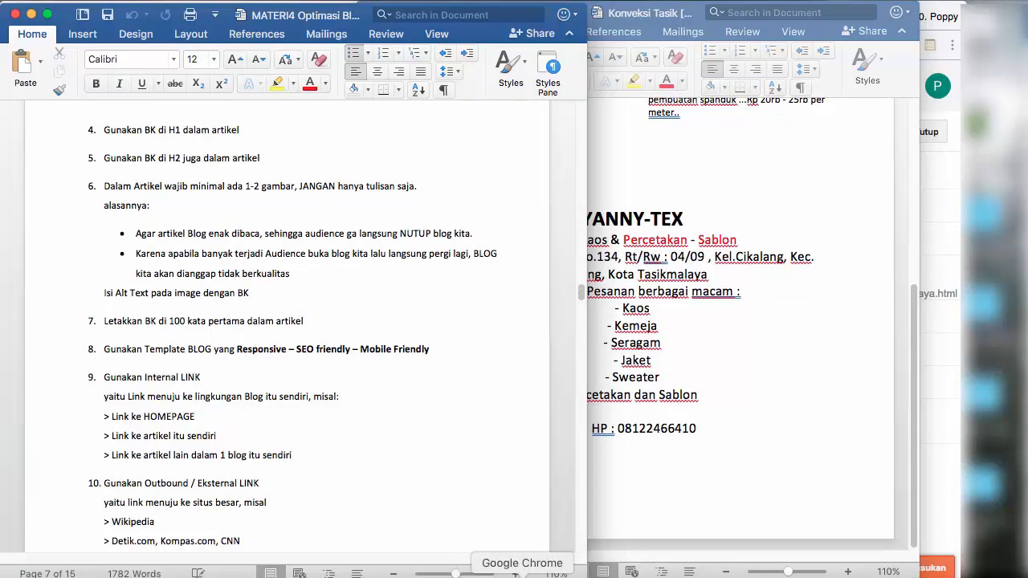
Step: Return to the Blogger draft in Chrome and place the text cursor just below the Jasa Konveksi di Tasikmalaya heading
{"action": "left_click", "coordinate": [518, 572]}
{"action": "scroll", "coordinate": [248, 269], "scroll_direction": "up", "scroll_amount": 1}
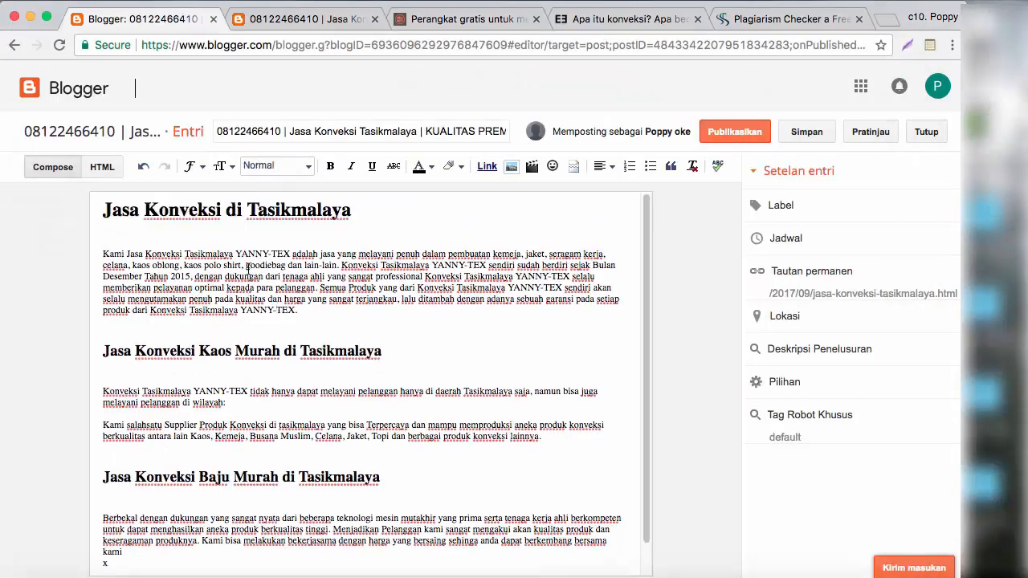
{"action": "left_click", "coordinate": [202, 239]}
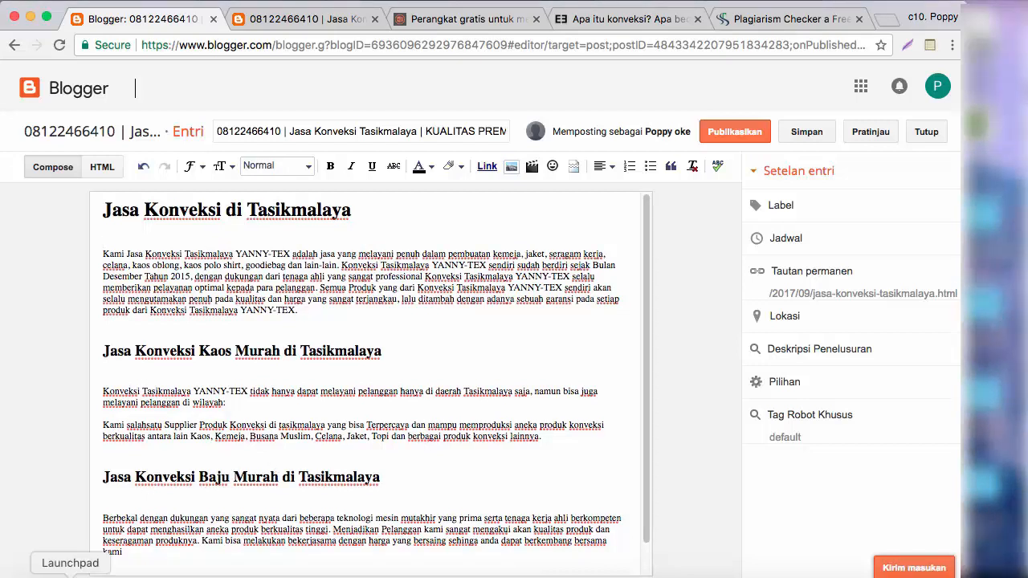
Step: Show the Konveksi Tasik folder in Finder, look through its four screenshot files and select Screenshot1.png
{"action": "left_click", "coordinate": [41, 575]}
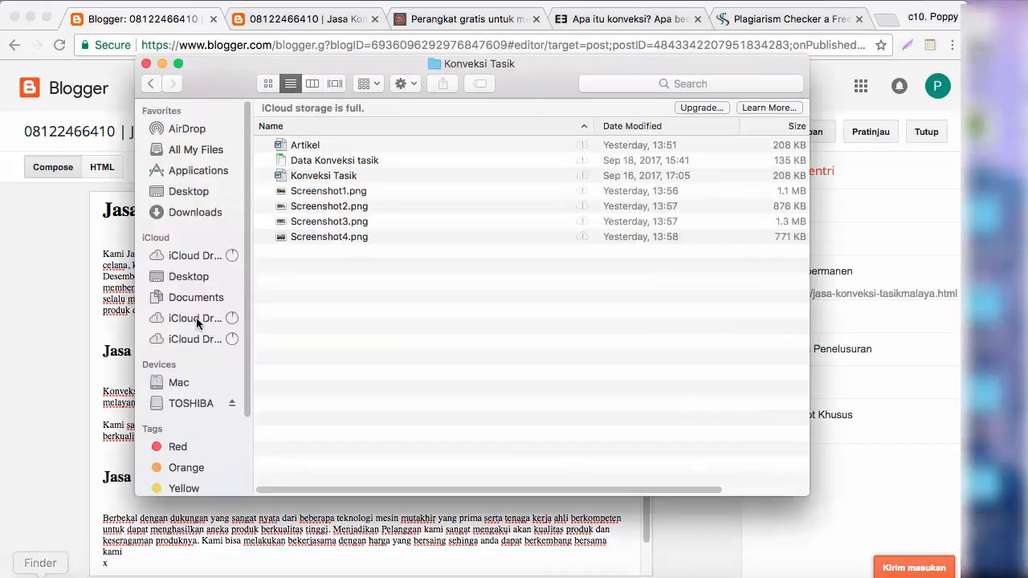
{"action": "left_click", "coordinate": [354, 195]}
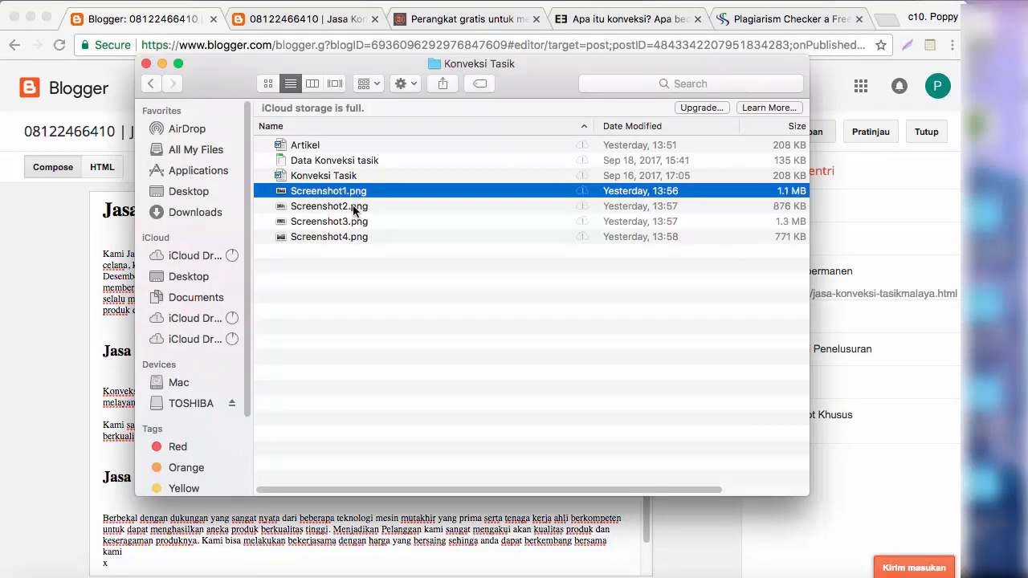
{"action": "left_click", "coordinate": [354, 207]}
{"action": "left_click", "coordinate": [354, 224]}
{"action": "left_click", "coordinate": [356, 237]}
{"action": "left_click", "coordinate": [351, 221]}
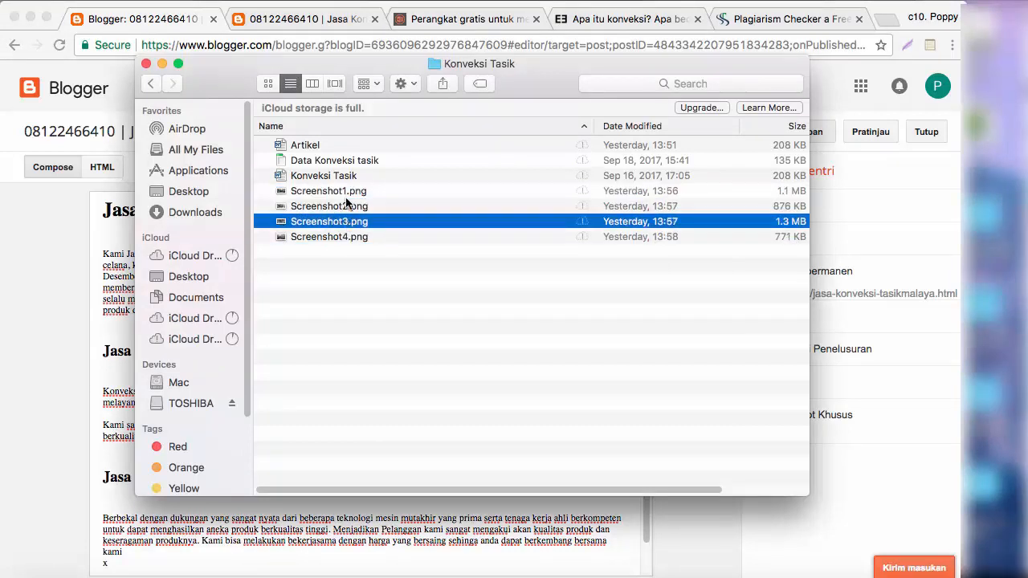
{"action": "left_click", "coordinate": [346, 196]}
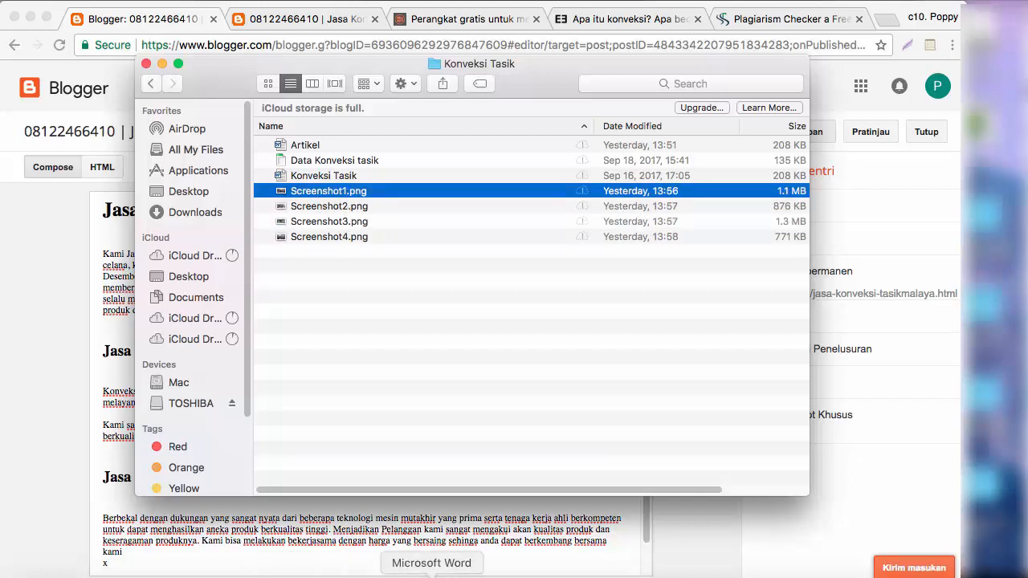
Step: Switch to Excel and copy the keyword jasa konveksi Tasikmalaya from cell B2 of the Artikel Konveksi sheet
{"action": "left_click", "coordinate": [402, 572]}
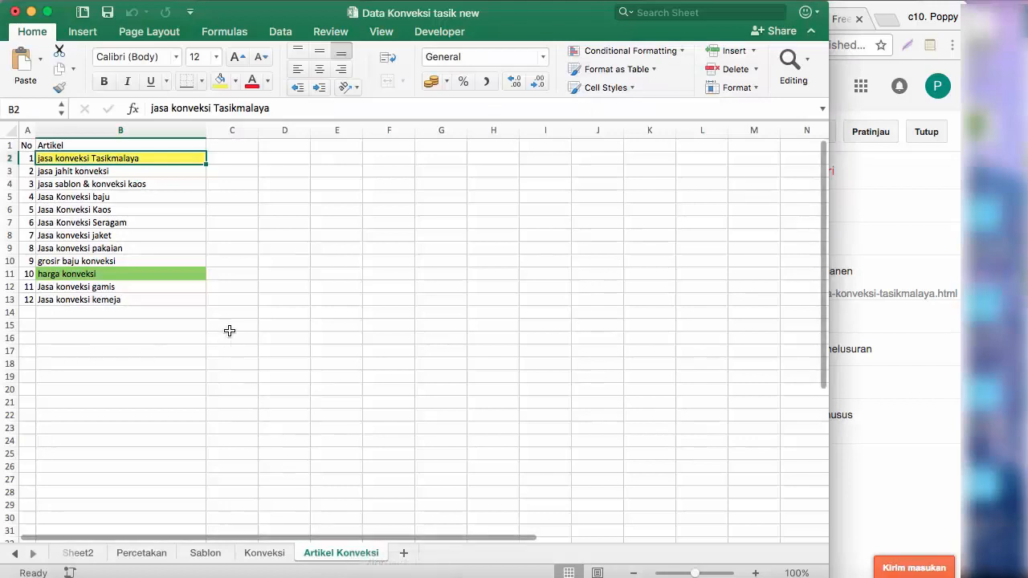
{"action": "left_click", "coordinate": [147, 163]}
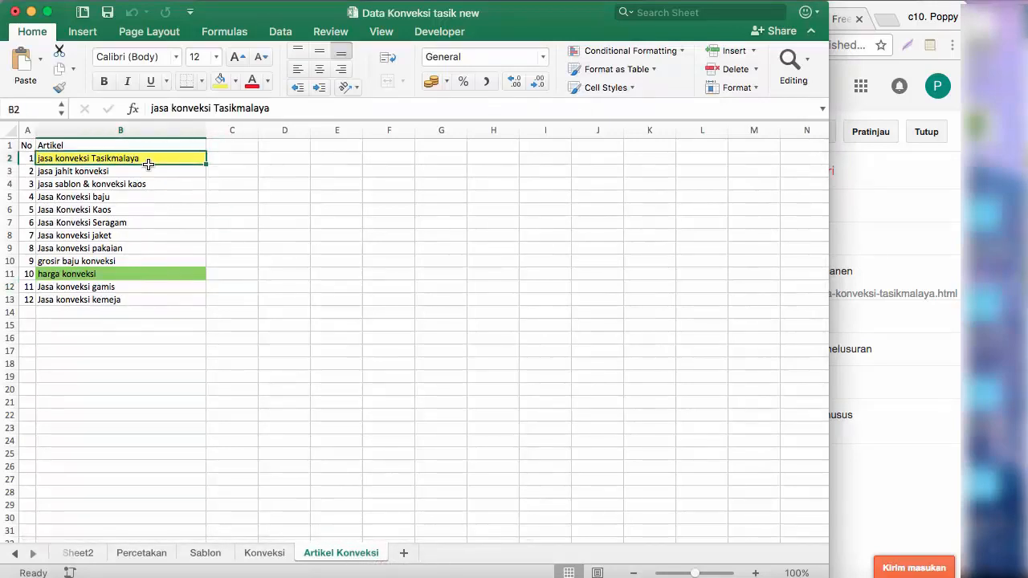
{"action": "key", "text": "super+c"}
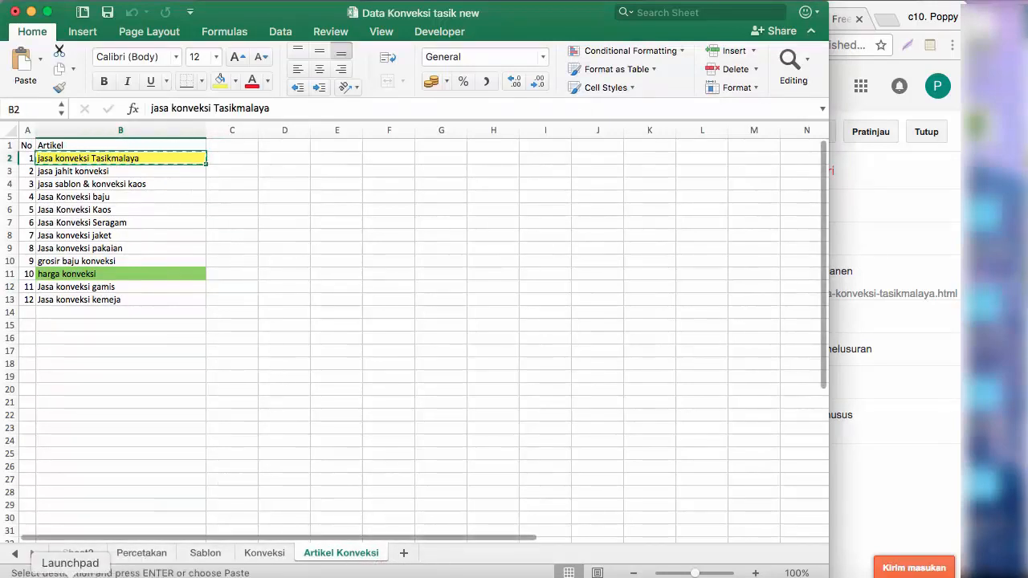
Step: Try to rename Screenshot1.png in Finder's Konveksi Tasik folder as jasa konveksi Tasikmalaya.png, using the copied keyword
{"action": "left_click", "coordinate": [31, 574]}
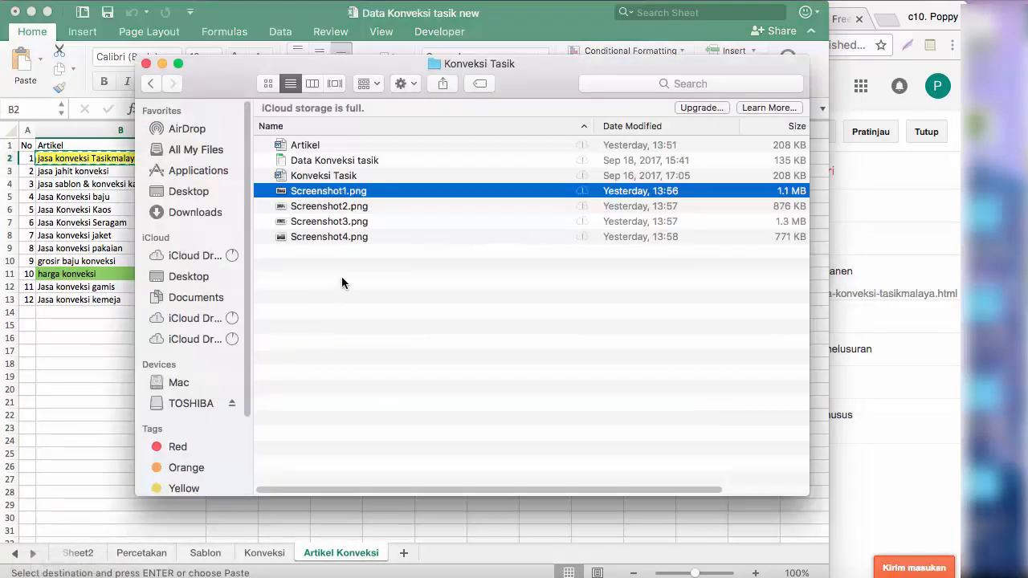
{"action": "left_click", "coordinate": [342, 191]}
{"action": "right_click", "coordinate": [343, 191]}
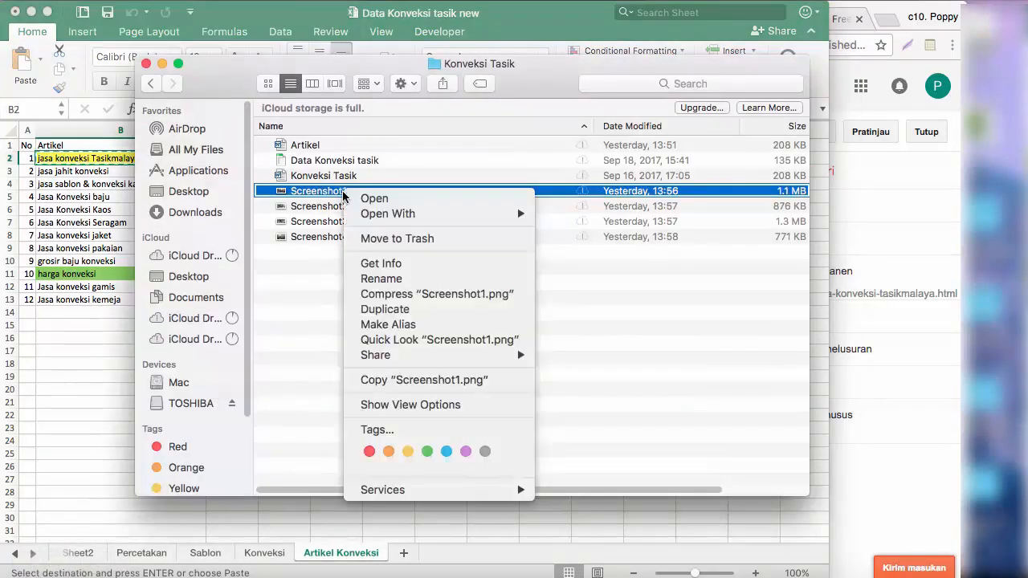
{"action": "left_click", "coordinate": [392, 281]}
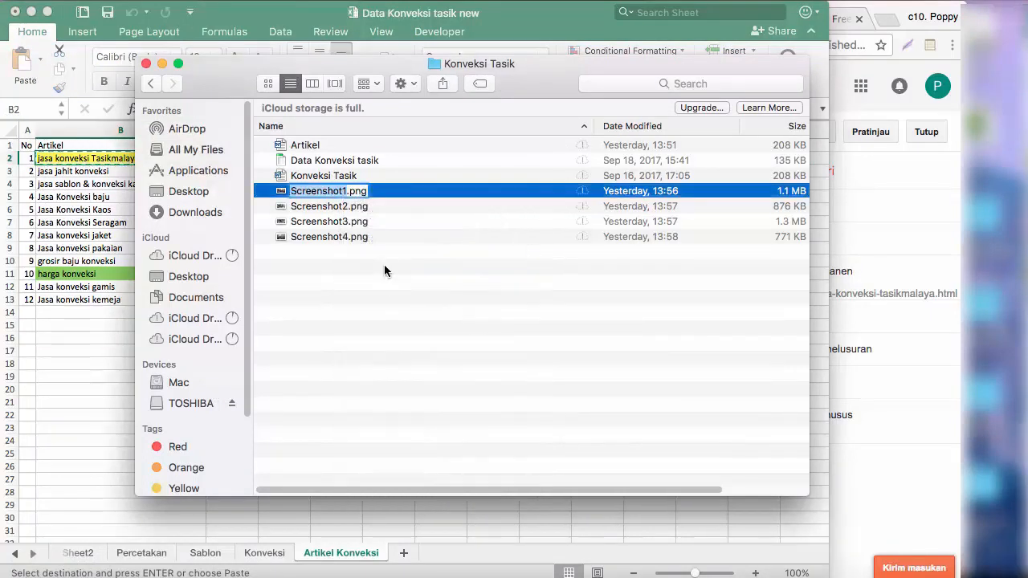
{"action": "key", "text": "super+v"}
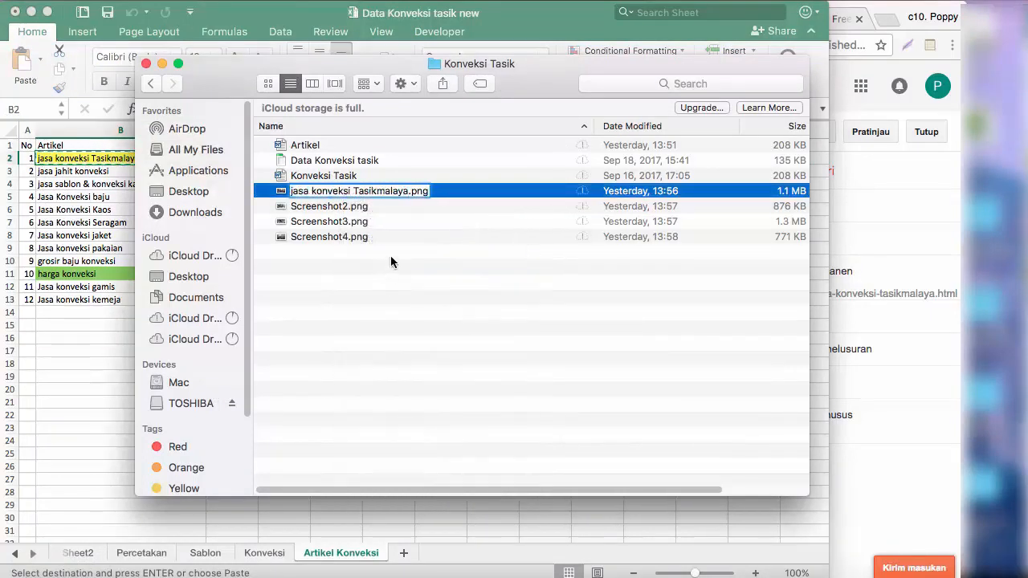
{"action": "type", "text": "1"}
{"action": "key", "text": "BackSpace"}
{"action": "key", "text": "Return"}
{"action": "left_click", "coordinate": [652, 217]}
Step: Retry renaming the Screenshot1.png image as jasa konveksi Tasikmalaya.png
{"action": "right_click", "coordinate": [339, 175]}
{"action": "left_click", "coordinate": [330, 190]}
{"action": "right_click", "coordinate": [328, 190]}
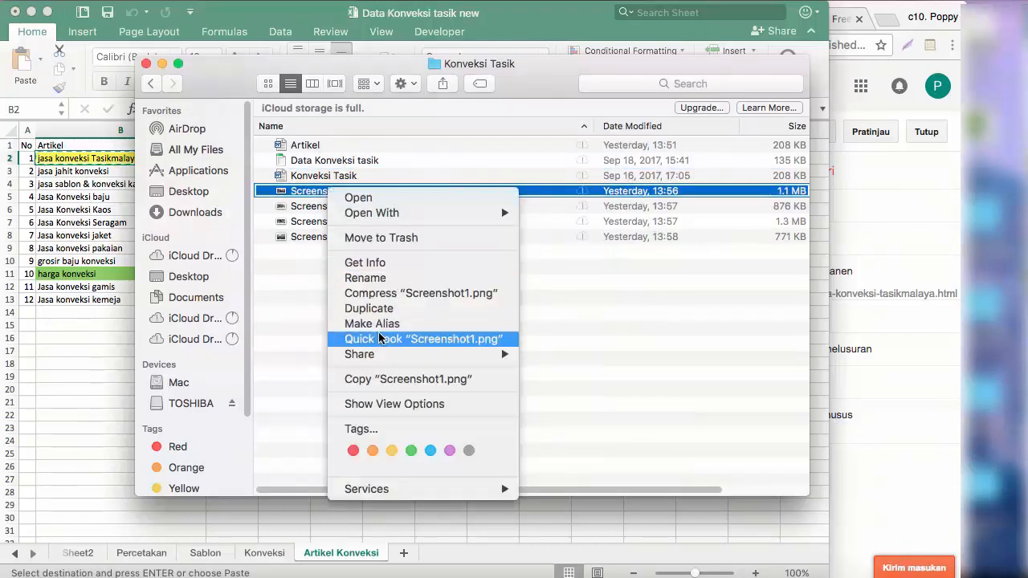
{"action": "left_click", "coordinate": [376, 278]}
{"action": "key", "text": "super+v"}
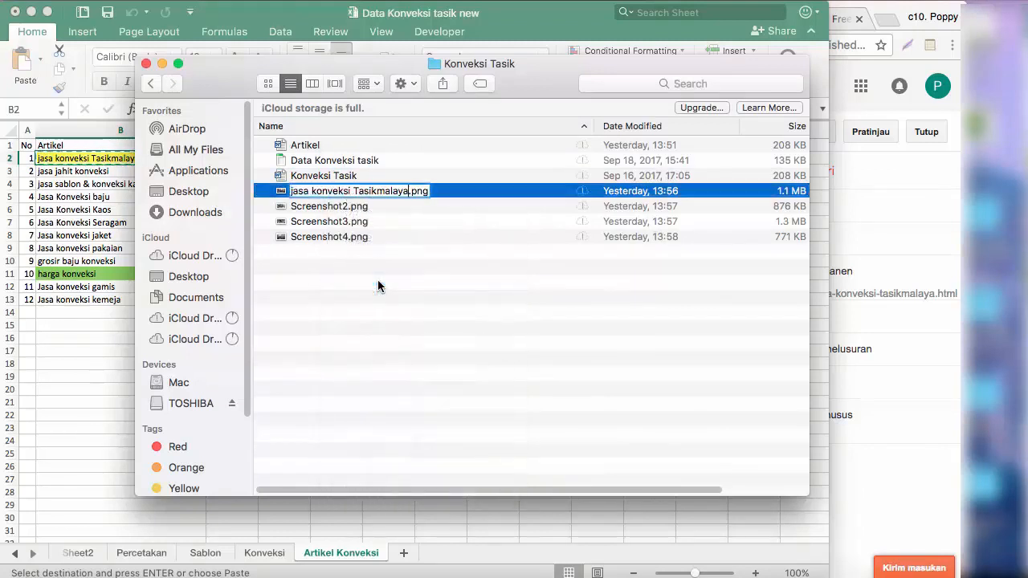
{"action": "key", "text": "Return"}
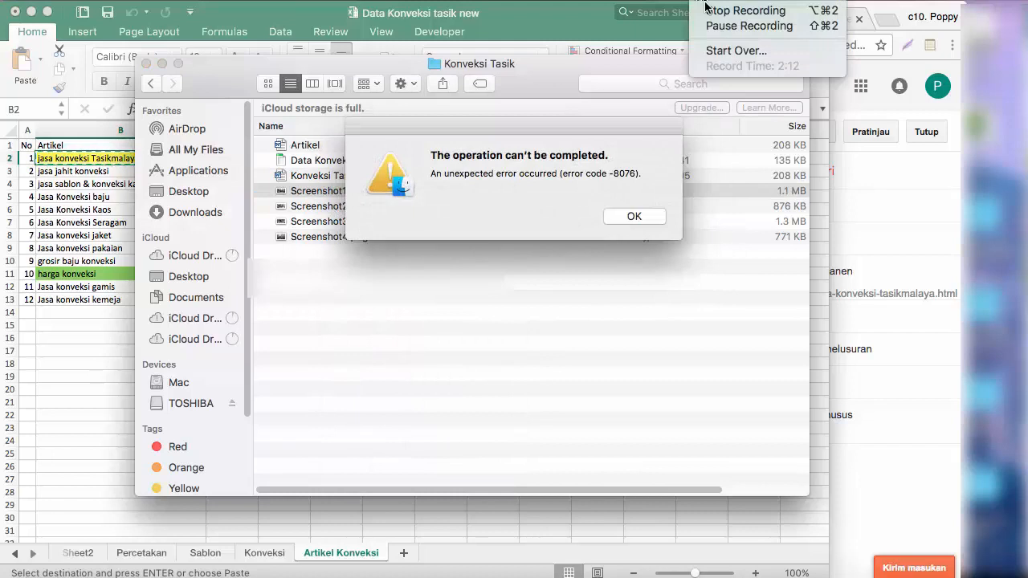
Step: Select jasa konveksi Tasikmalaya.png in the TOSHIBA drive's Konveksi Tasik folder and compare its name with the keyword in cell B2 of the Excel sheet
{"action": "left_click", "coordinate": [747, 26]}
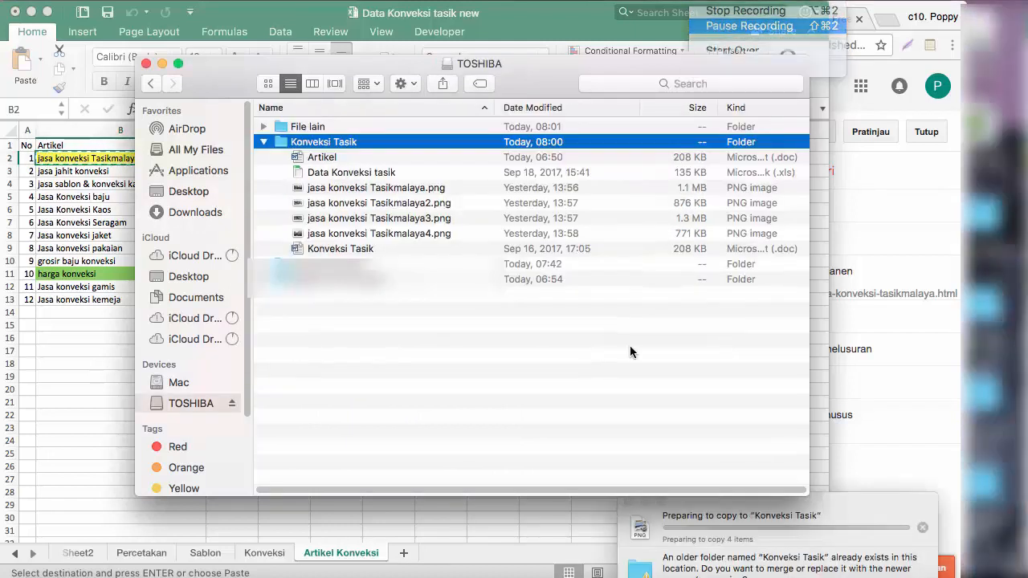
{"action": "left_click", "coordinate": [427, 193]}
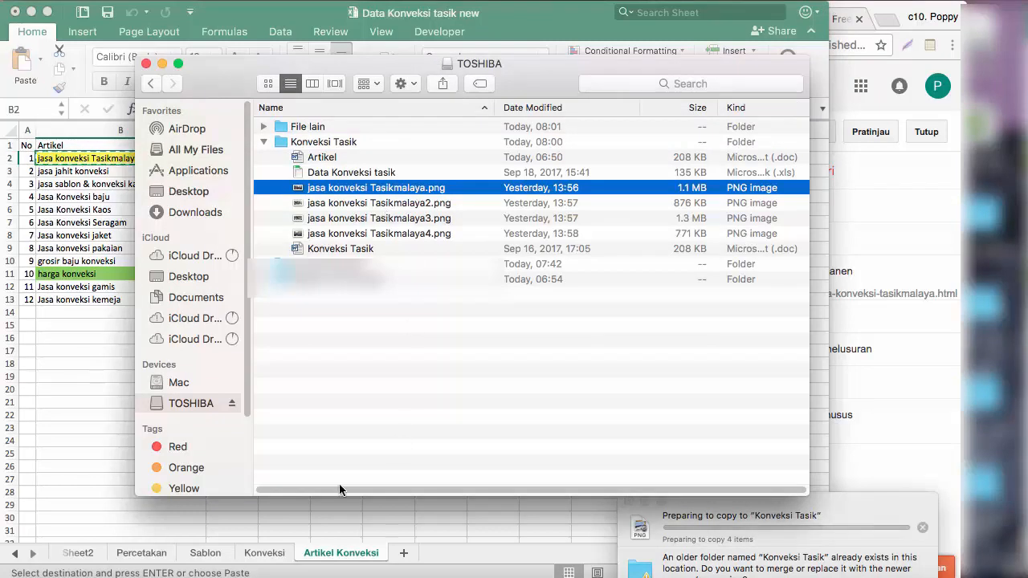
{"action": "left_click", "coordinate": [105, 350]}
{"action": "left_click", "coordinate": [132, 172]}
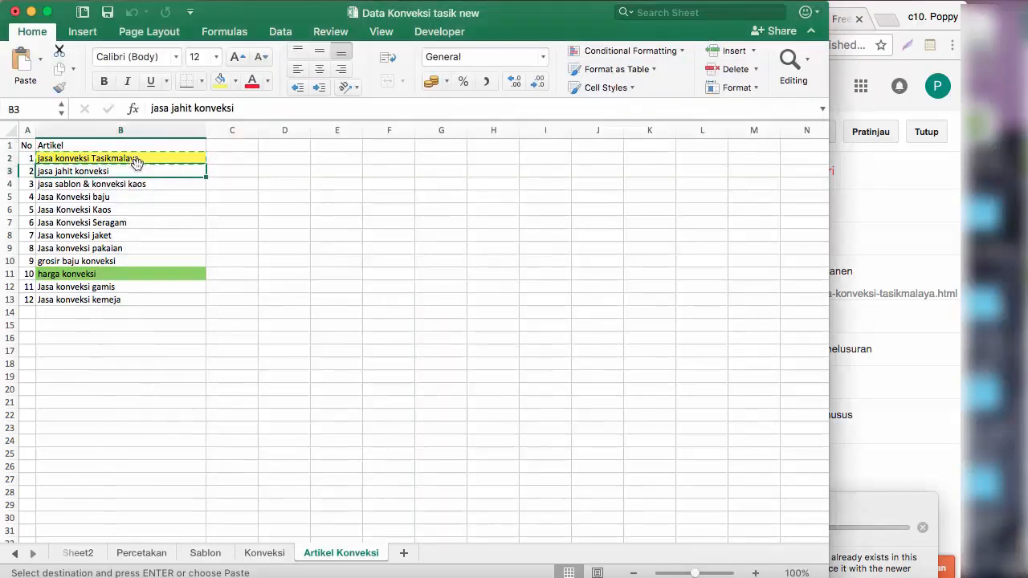
{"action": "left_click", "coordinate": [124, 160]}
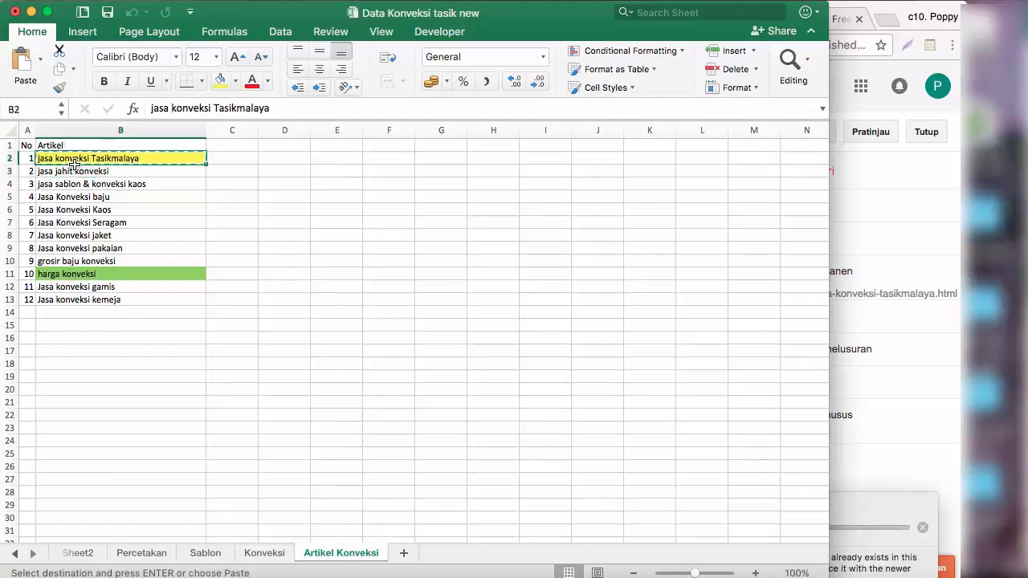
{"action": "left_click", "coordinate": [409, 490]}
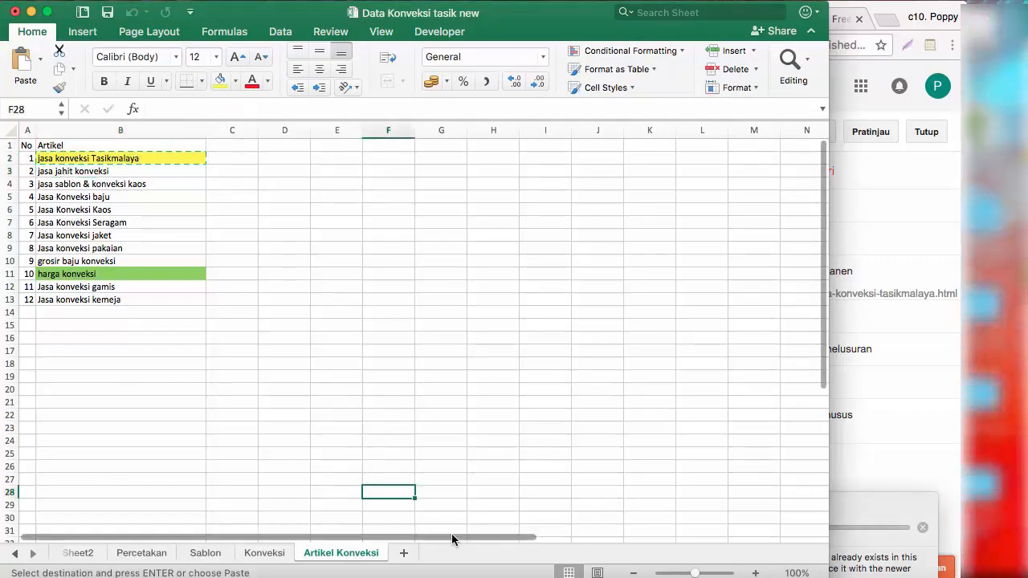
Step: Switch to Chrome's Blogger post, start adding images by file upload and browse for the Konveksi Tasik folder holding the keyword-named images
{"action": "left_click", "coordinate": [539, 574]}
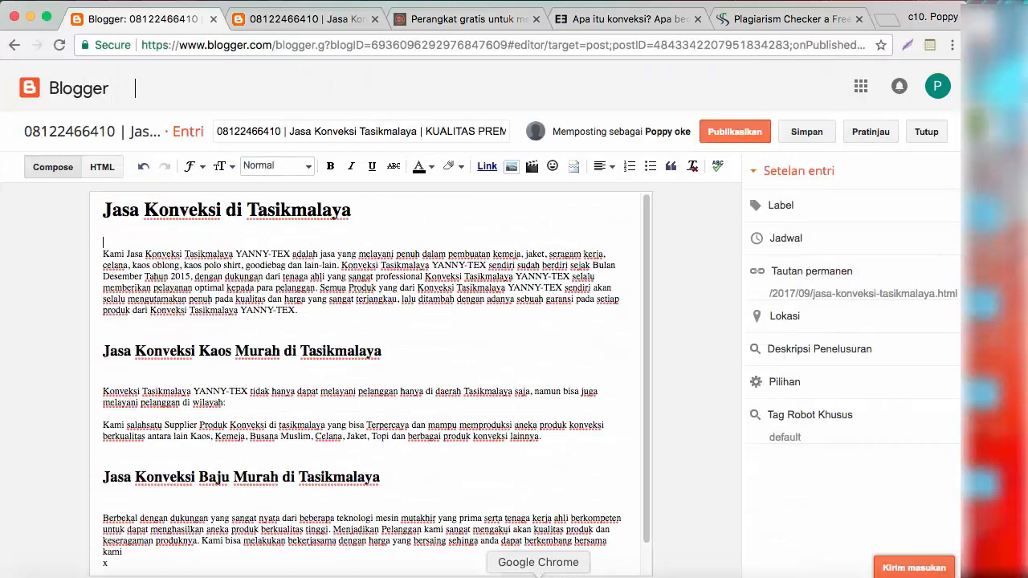
{"action": "left_click", "coordinate": [511, 167]}
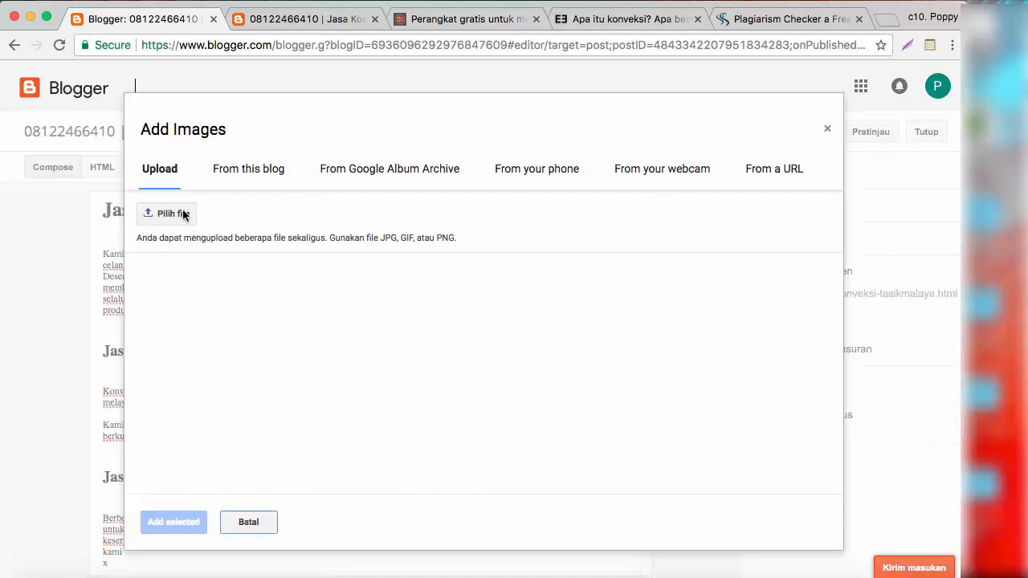
{"action": "left_click", "coordinate": [183, 215]}
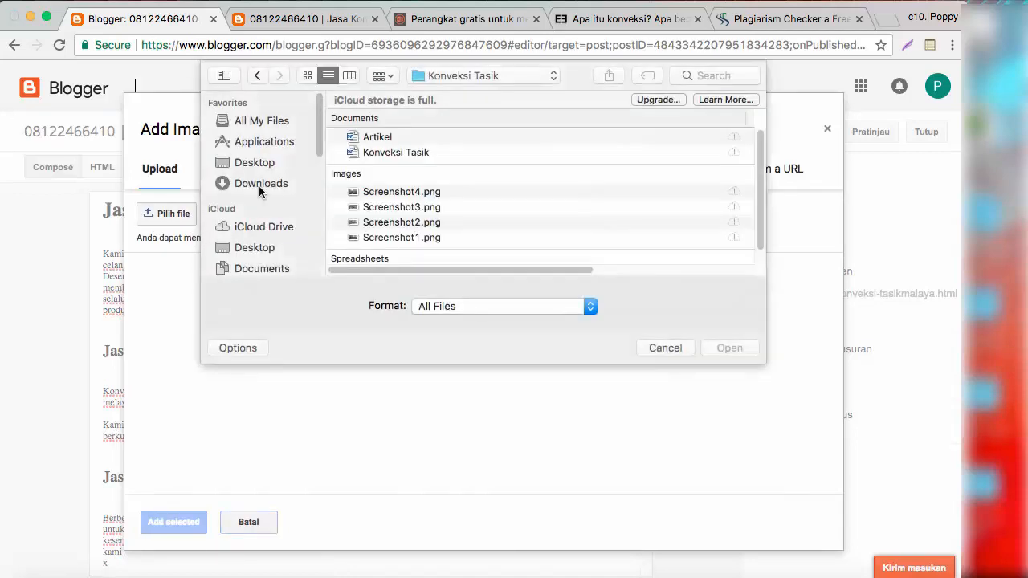
{"action": "scroll", "coordinate": [391, 207], "scroll_direction": "down", "scroll_amount": 2}
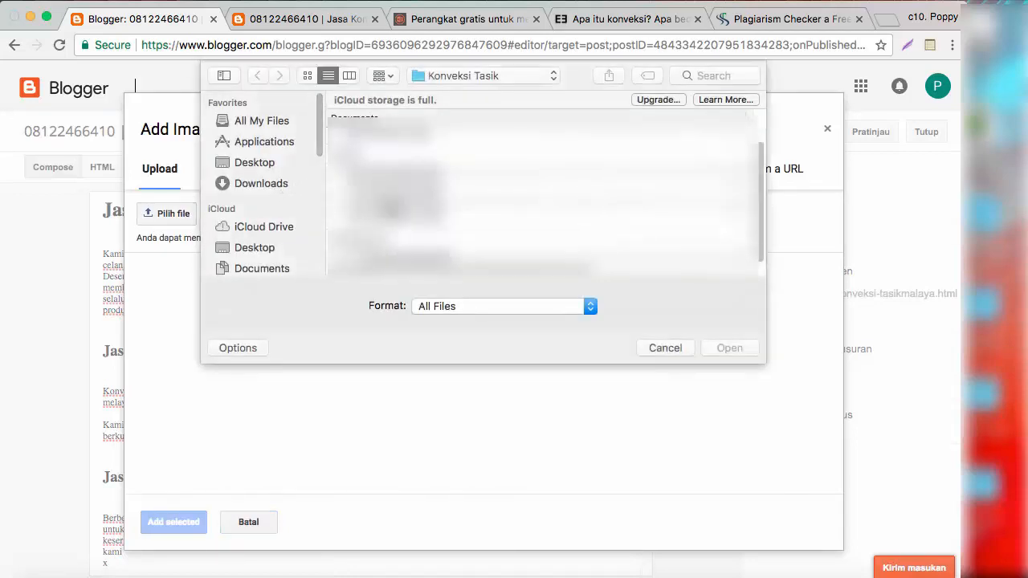
{"action": "left_click", "coordinate": [267, 166]}
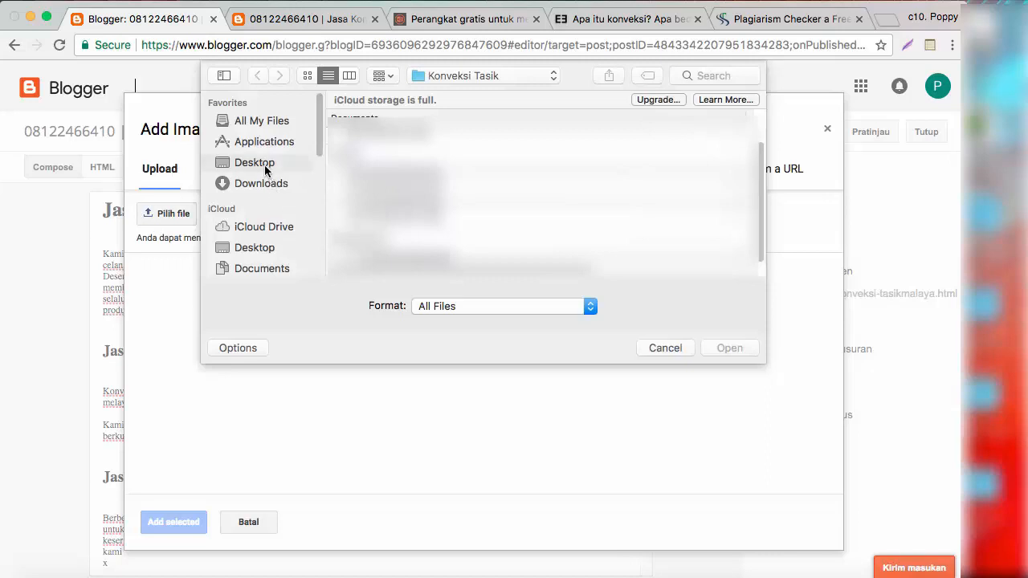
{"action": "double_click", "coordinate": [392, 143]}
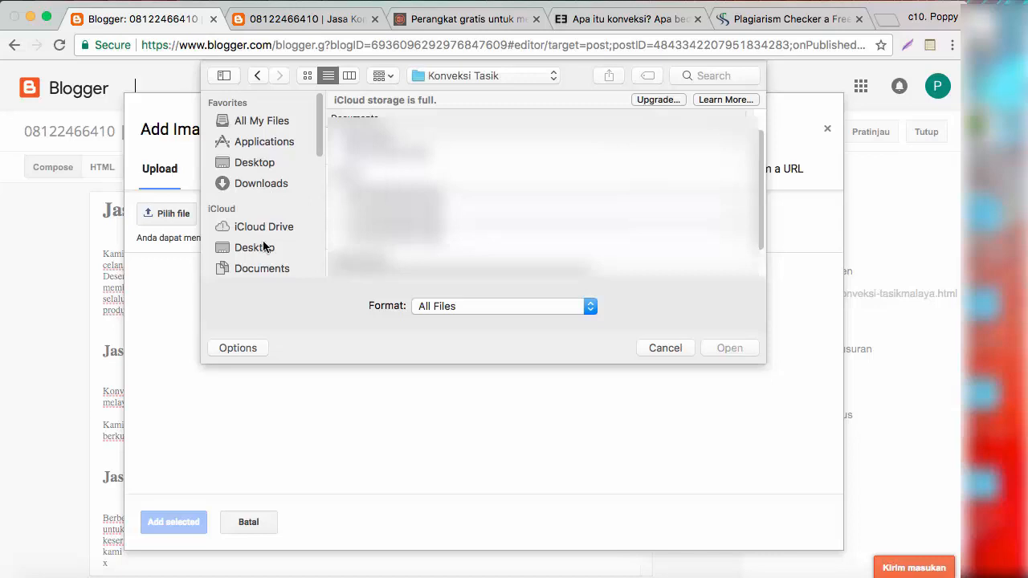
Step: Upload the four images jasa konveksi Tasikmalaya.png, Tasikmalaya2.png, Tasikmalaya3.png and Tasikmalaya4.png from the Konveksi Tasik folder
{"action": "left_click", "coordinate": [696, 3]}
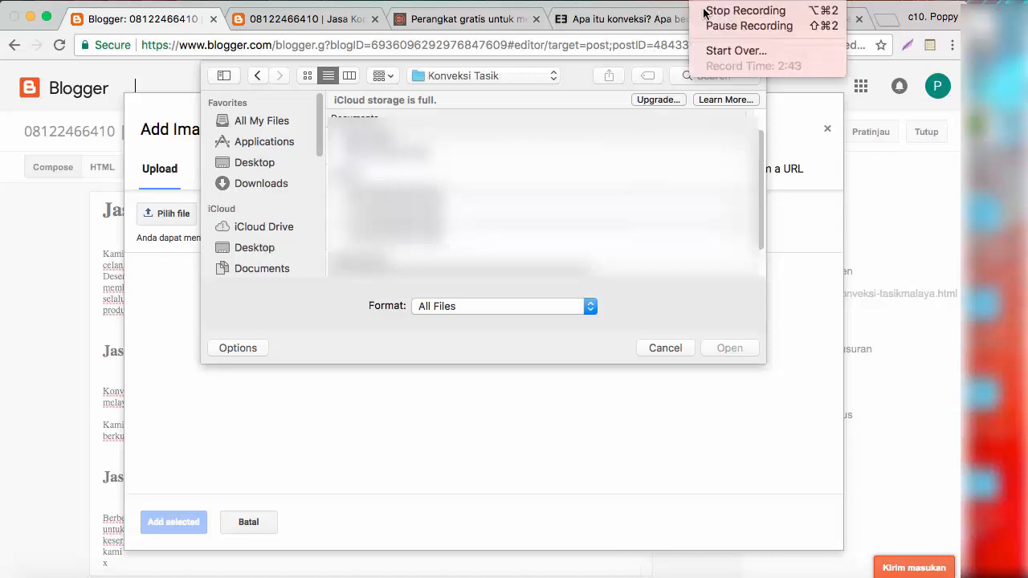
{"action": "left_click", "coordinate": [718, 39]}
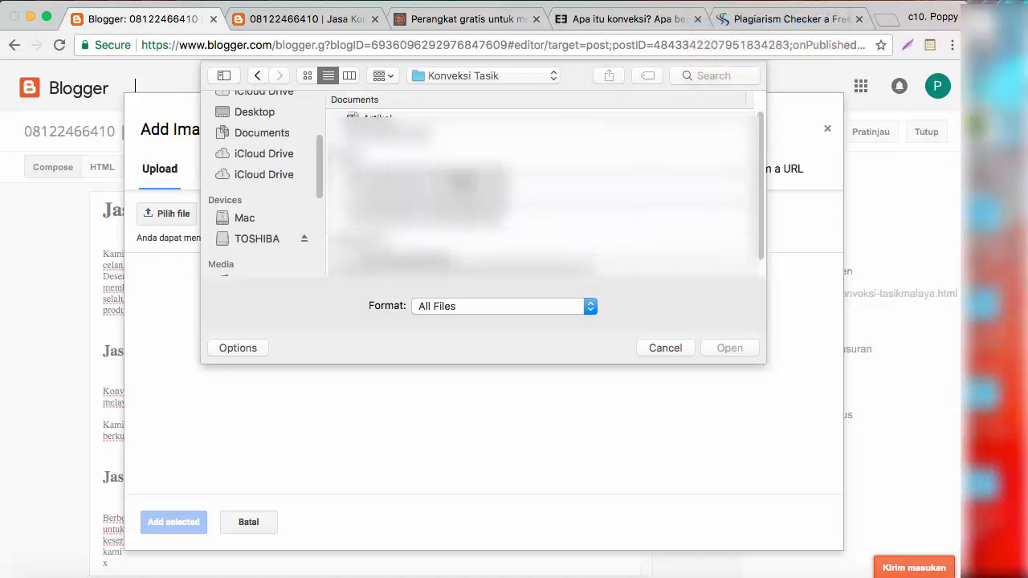
{"action": "left_click", "coordinate": [464, 173]}
{"action": "left_click", "coordinate": [474, 219], "text": "shift"}
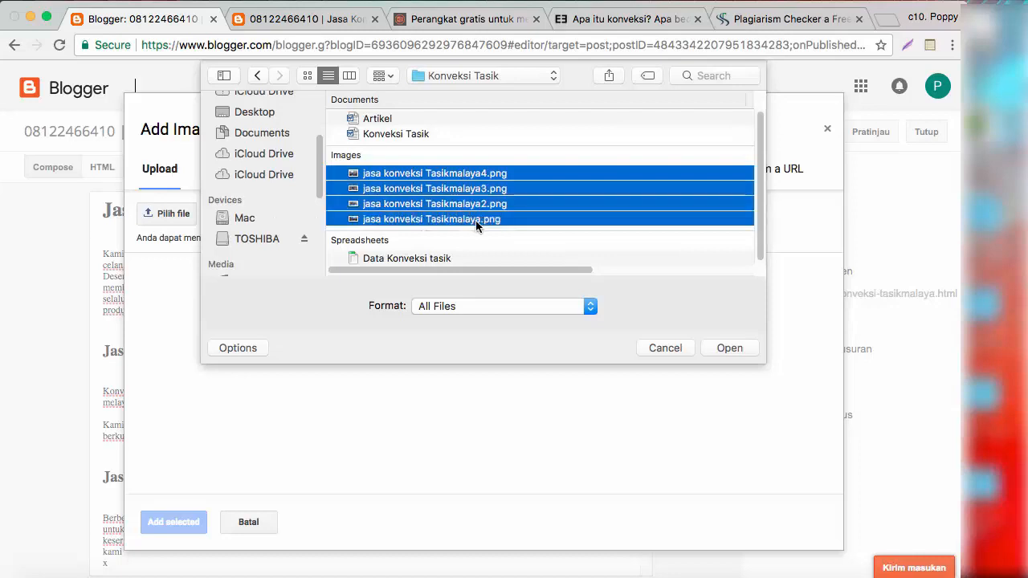
{"action": "left_click", "coordinate": [731, 348]}
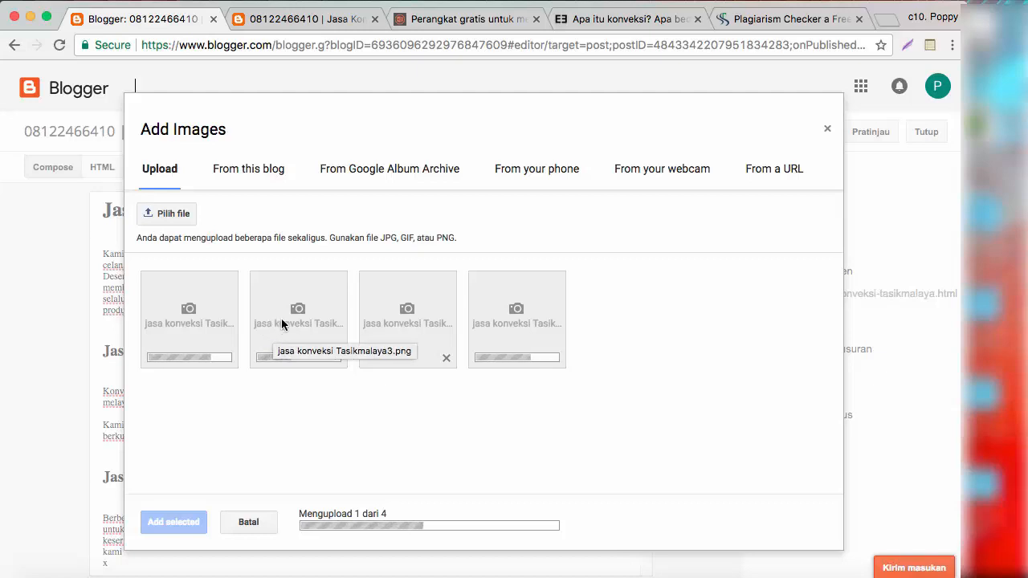
{"action": "left_click", "coordinate": [713, 5]}
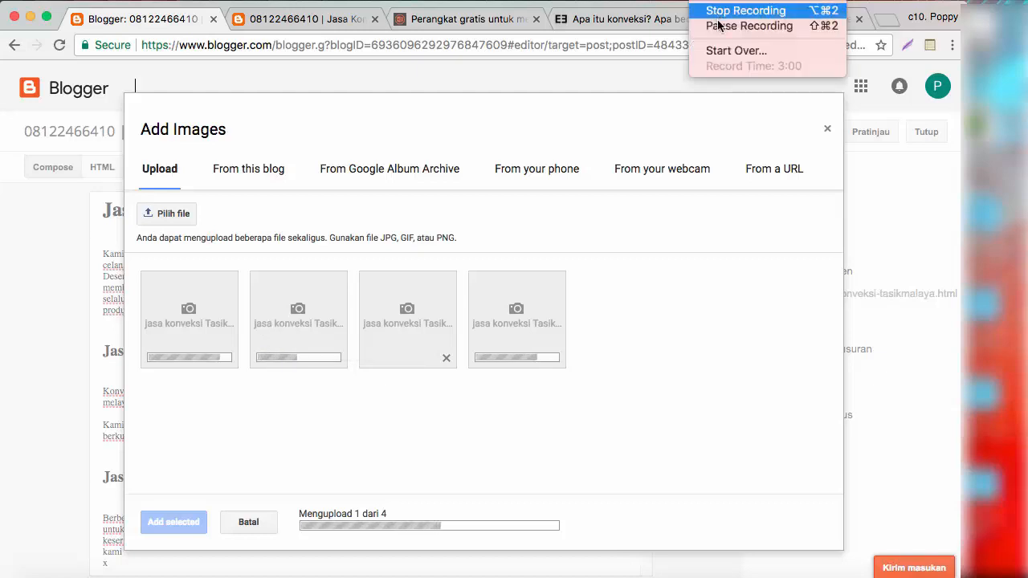
{"action": "left_click", "coordinate": [719, 26]}
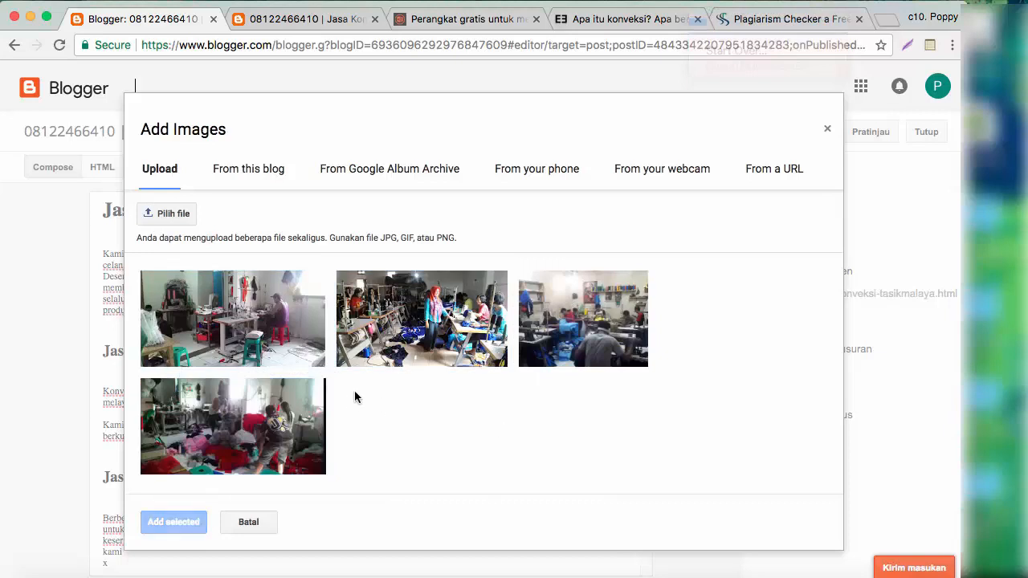
Step: Insert the first uploaded workshop photo beneath the Jasa Konveksi di Tasikmalaya heading and set its size to Large
{"action": "left_click", "coordinate": [271, 326]}
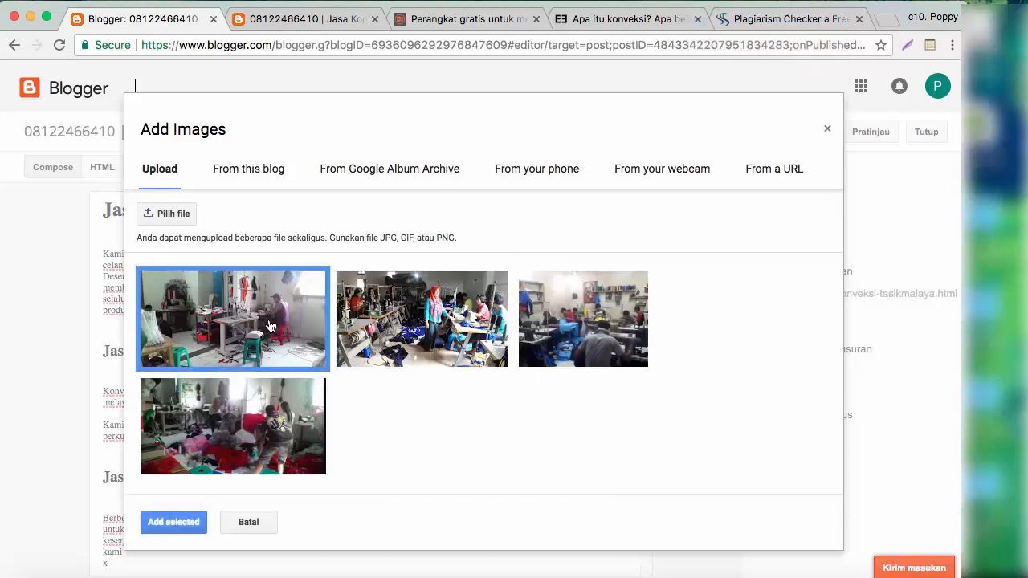
{"action": "left_click", "coordinate": [173, 522]}
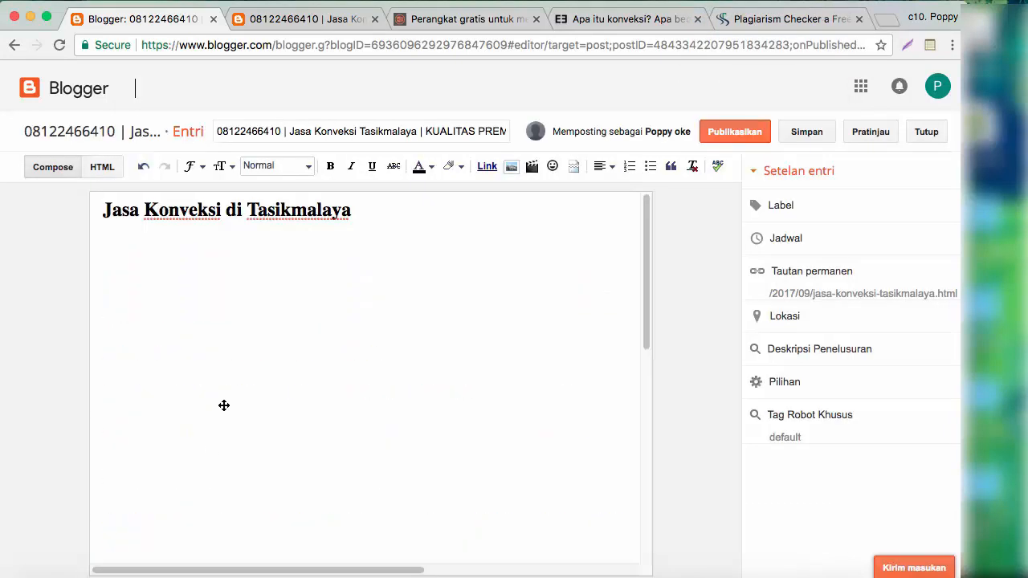
{"action": "left_click", "coordinate": [343, 301]}
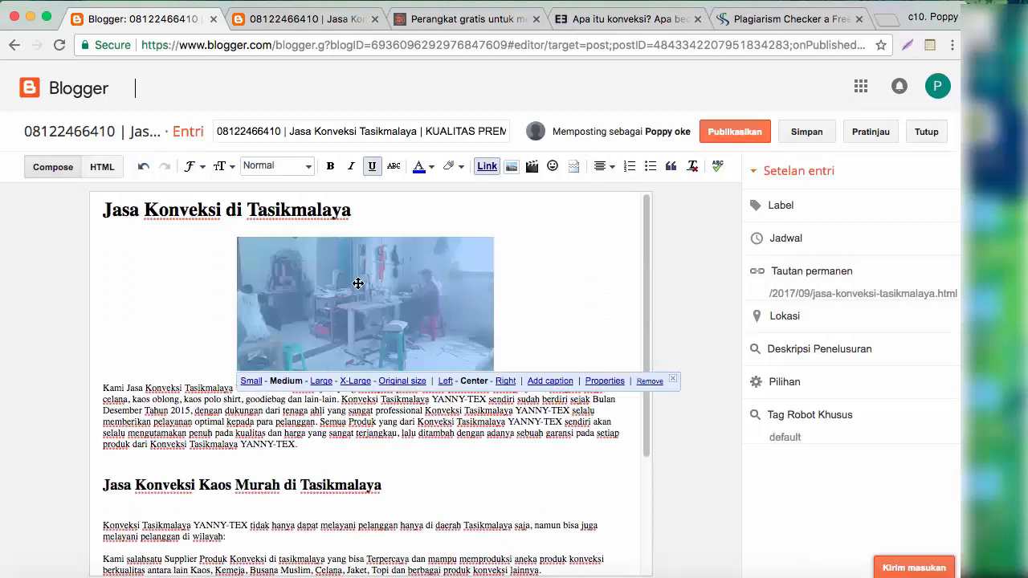
{"action": "left_click", "coordinate": [324, 381]}
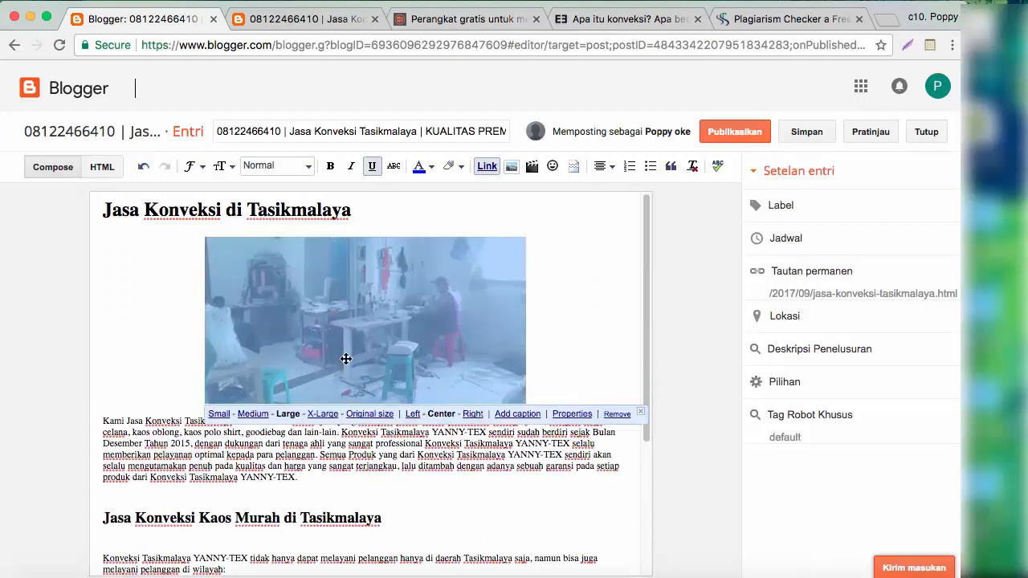
Step: Insert the uploaded photo of the woman in the red headscarf under the "Jasa Konveksi Kaos Murah di Tasikmalaya" heading and size it Large
{"action": "scroll", "coordinate": [347, 355], "scroll_direction": "down", "scroll_amount": 2}
{"action": "left_click", "coordinate": [293, 342]}
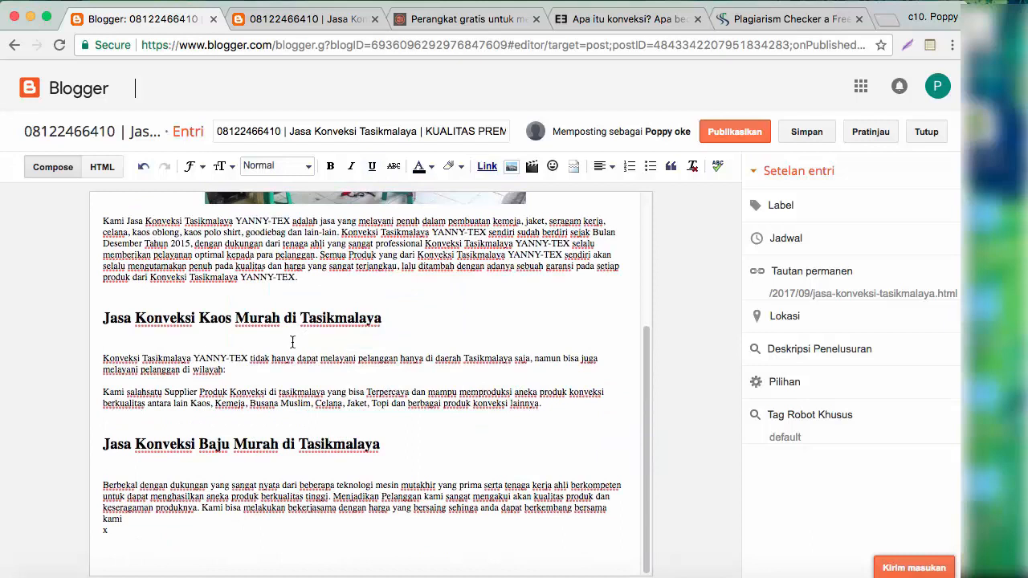
{"action": "left_click", "coordinate": [510, 166]}
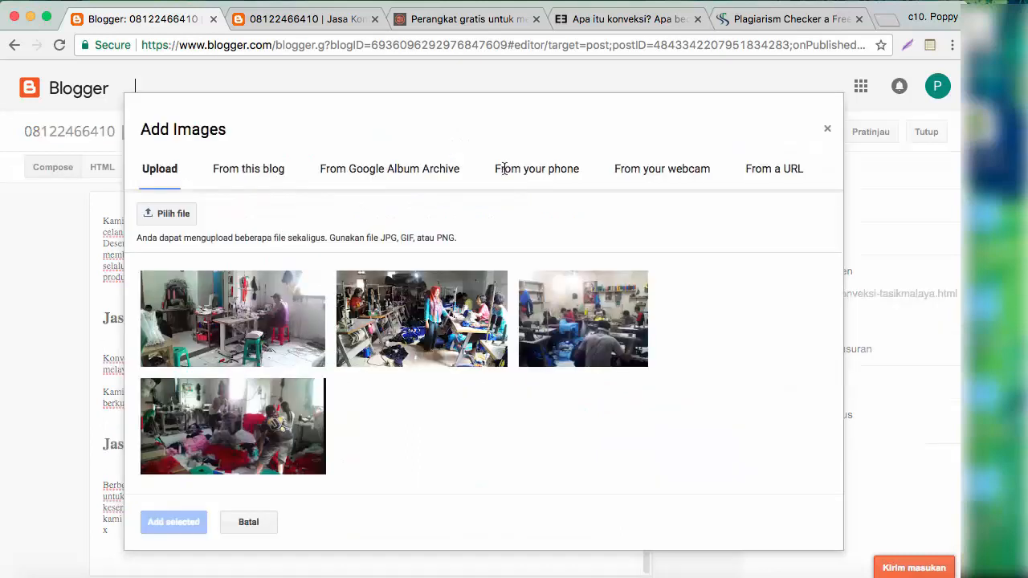
{"action": "left_click", "coordinate": [422, 320]}
{"action": "left_click", "coordinate": [174, 523]}
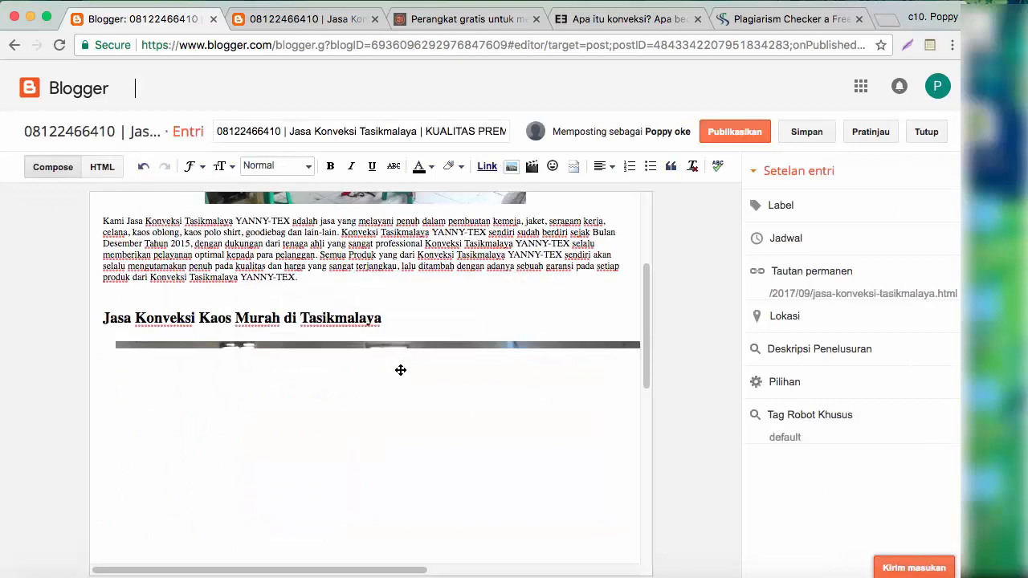
{"action": "scroll", "coordinate": [400, 369], "scroll_direction": "down", "scroll_amount": 3}
{"action": "left_click", "coordinate": [389, 289]}
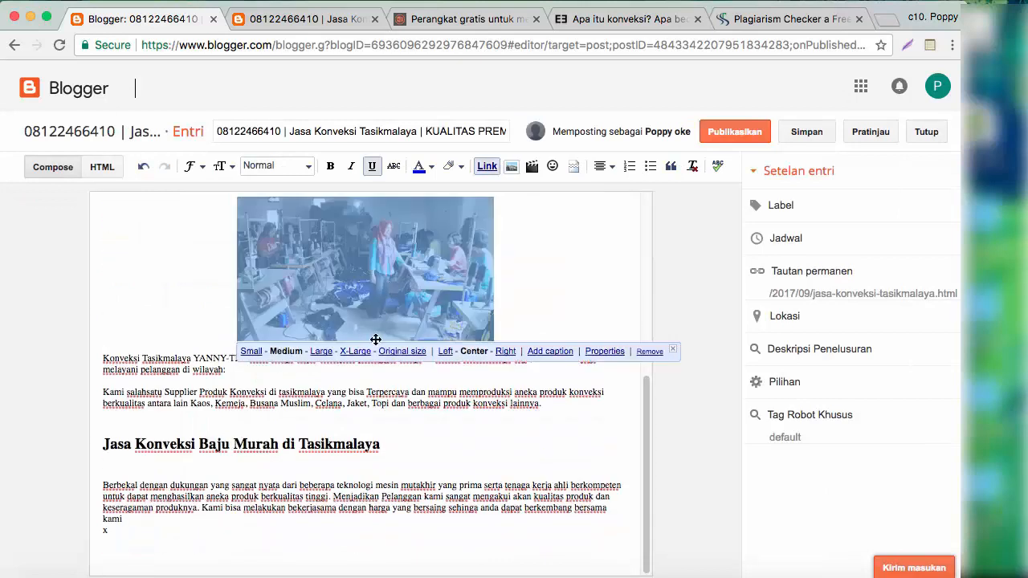
{"action": "left_click", "coordinate": [323, 354]}
Step: Insert the third uploaded workshop photo under the "Jasa Konveksi Baju Murah di Tasikmalaya" heading and size it Large
{"action": "left_click", "coordinate": [322, 460]}
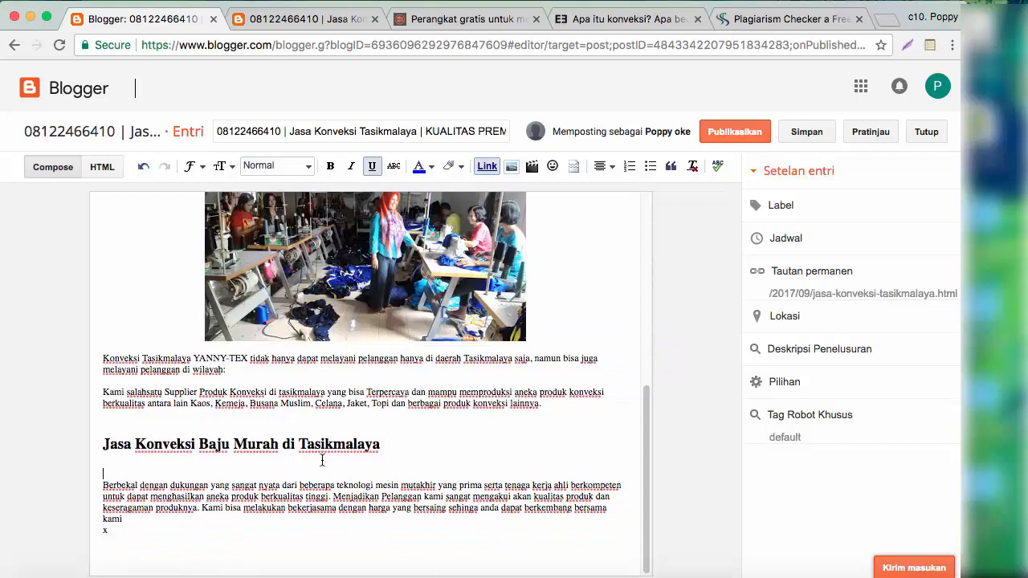
{"action": "left_click", "coordinate": [510, 166]}
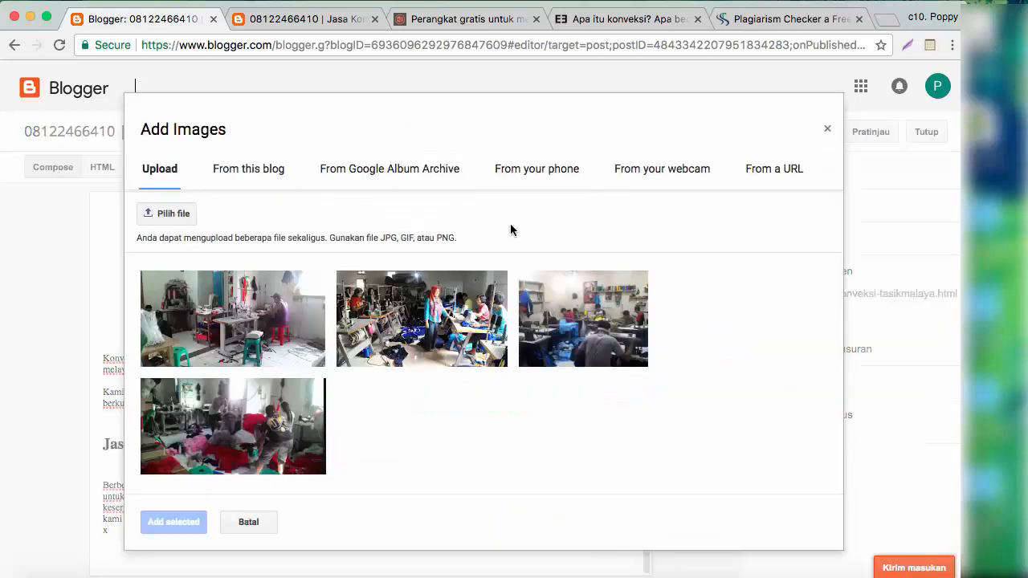
{"action": "left_click", "coordinate": [558, 341]}
{"action": "left_click", "coordinate": [173, 522]}
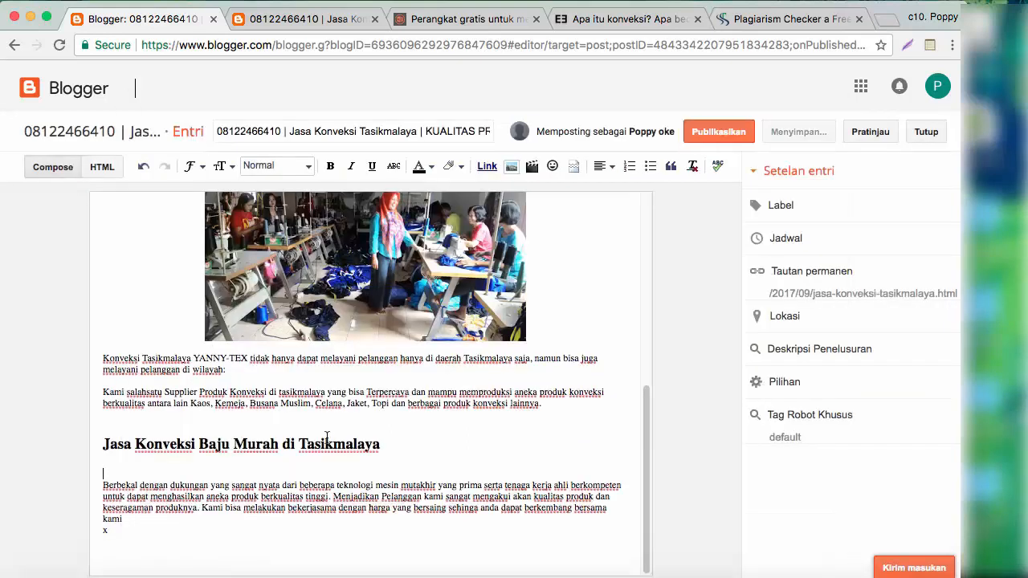
{"action": "scroll", "coordinate": [389, 420], "scroll_direction": "down", "scroll_amount": 3}
{"action": "left_click", "coordinate": [390, 418]}
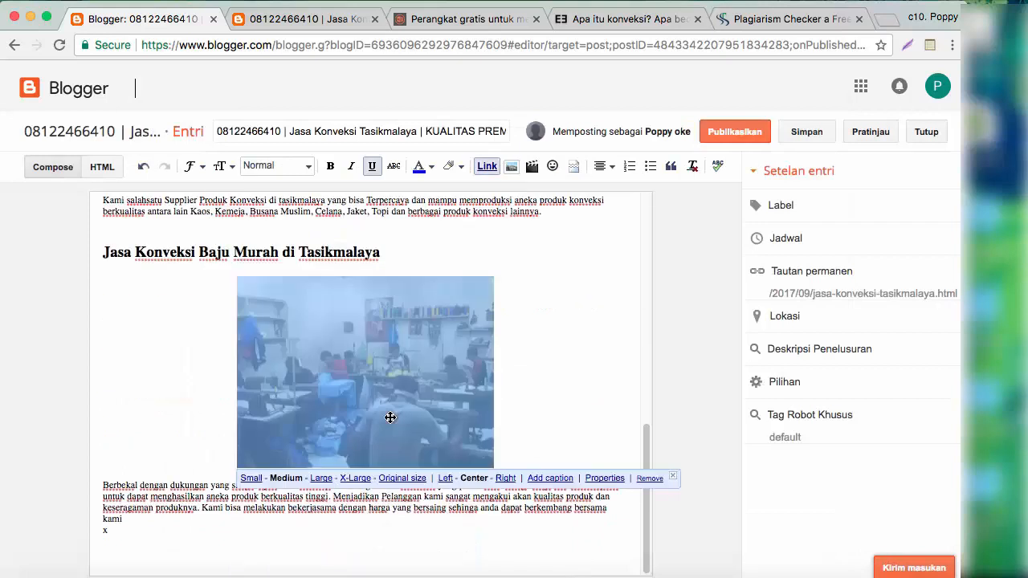
{"action": "left_click", "coordinate": [322, 479]}
Step: Add blank lines after the image under the "Baju Murah" heading, insert the fourth uploaded photo there and size it Large
{"action": "scroll", "coordinate": [401, 401], "scroll_direction": "up", "scroll_amount": 6}
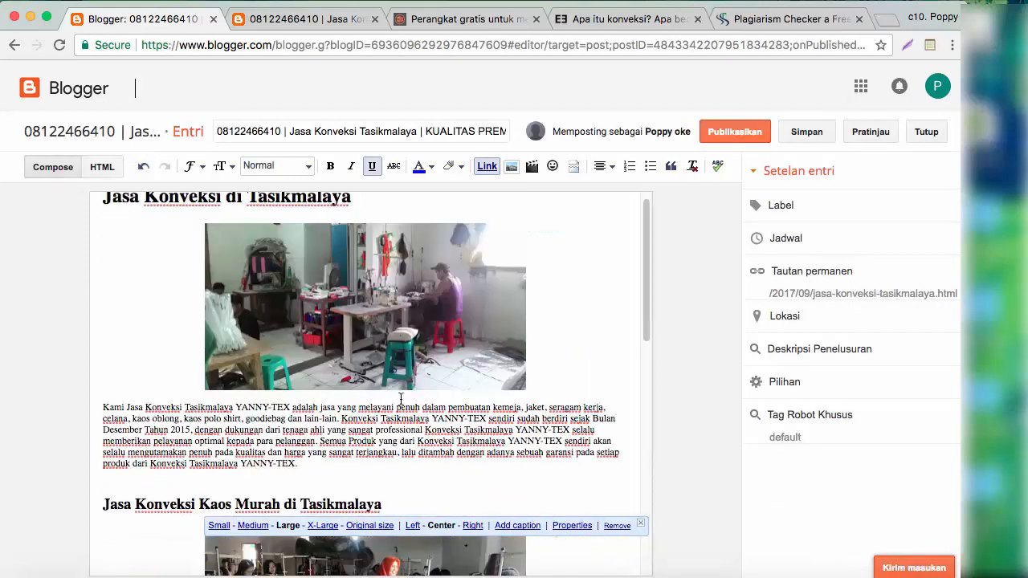
{"action": "scroll", "coordinate": [400, 398], "scroll_direction": "down", "scroll_amount": 3}
{"action": "scroll", "coordinate": [396, 399], "scroll_direction": "down", "scroll_amount": 5}
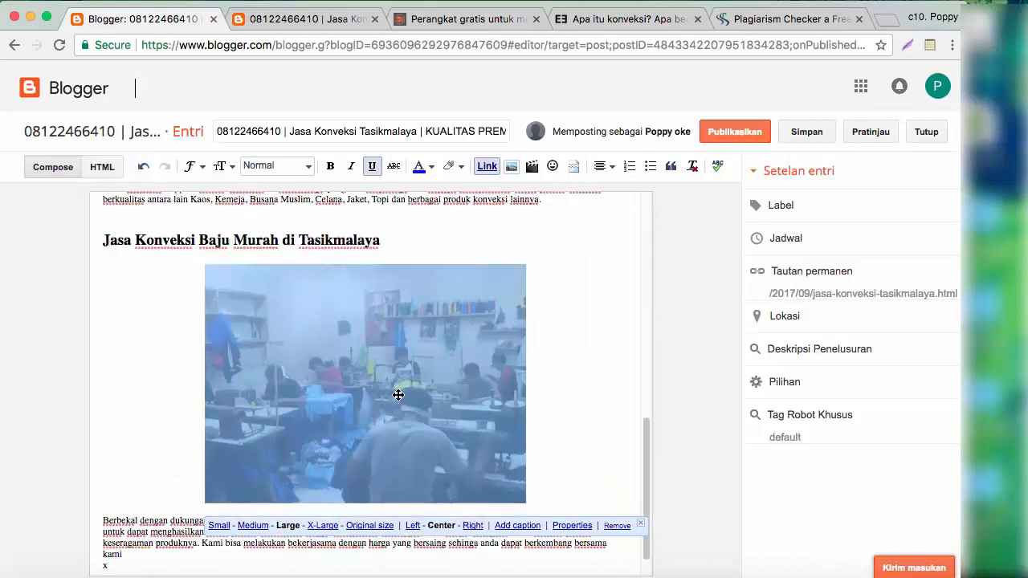
{"action": "left_click", "coordinate": [535, 443]}
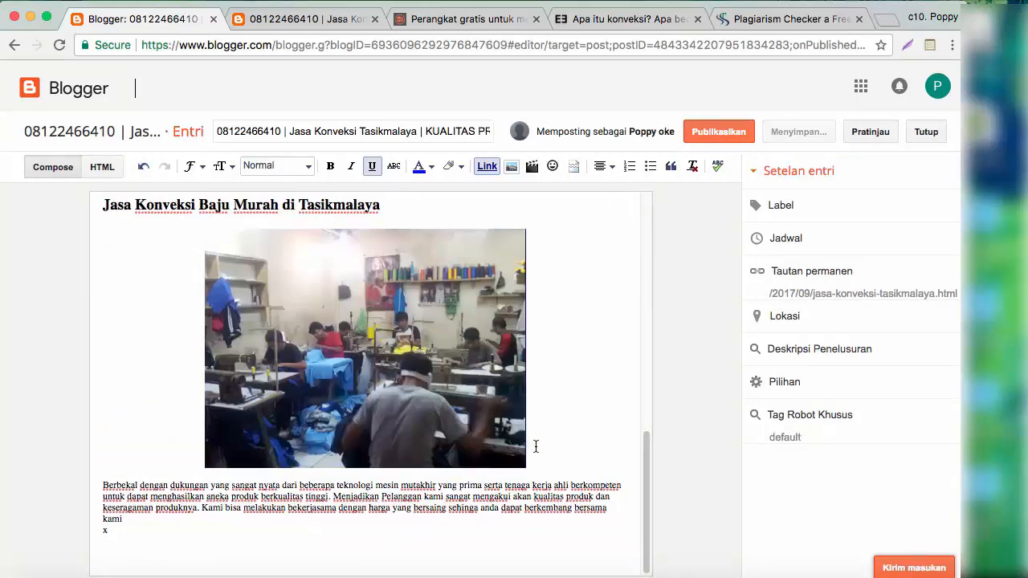
{"action": "key", "text": "Return"}
{"action": "key", "text": "Return"}
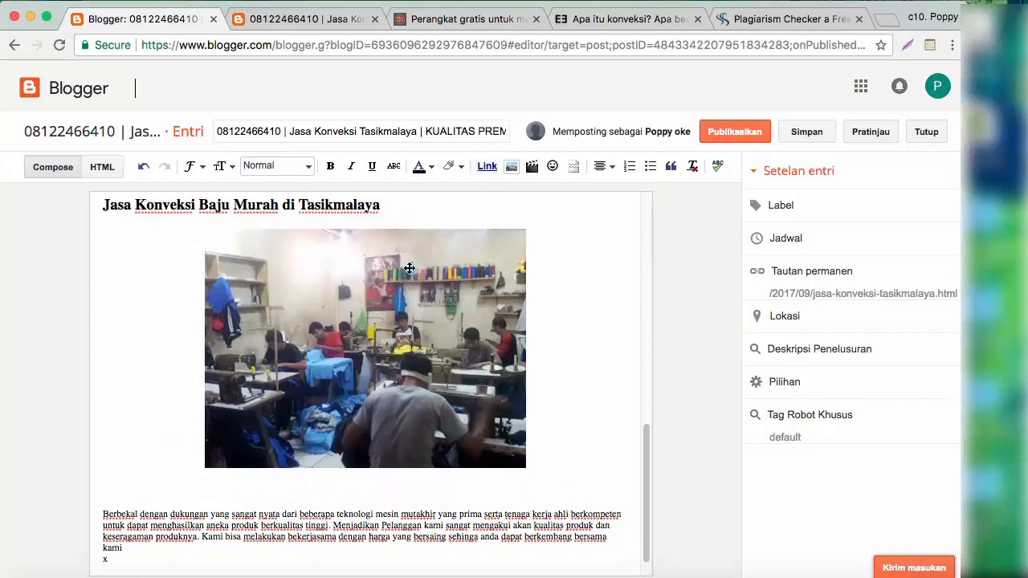
{"action": "left_click", "coordinate": [511, 168]}
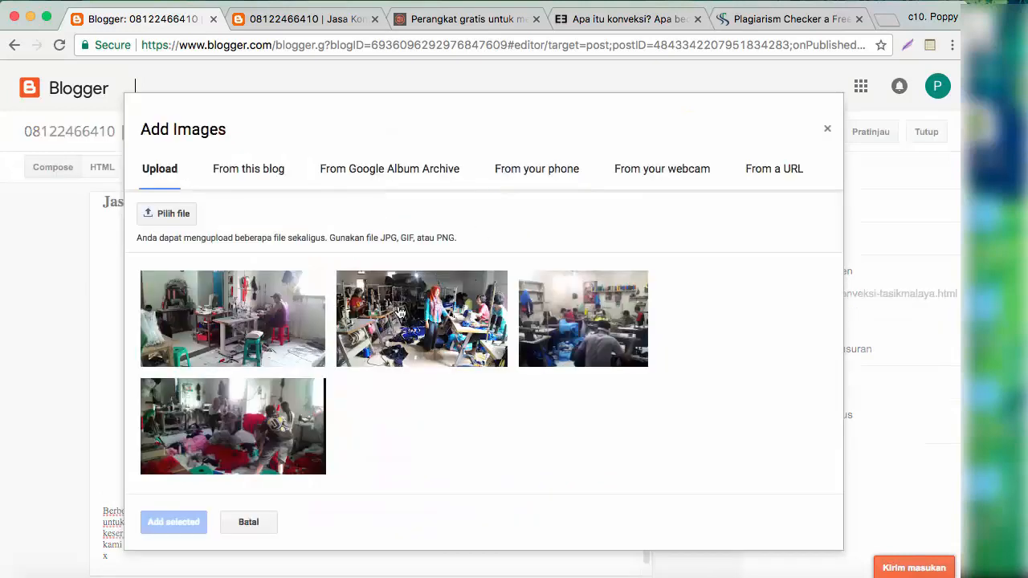
{"action": "left_click", "coordinate": [223, 466]}
{"action": "left_click", "coordinate": [174, 522]}
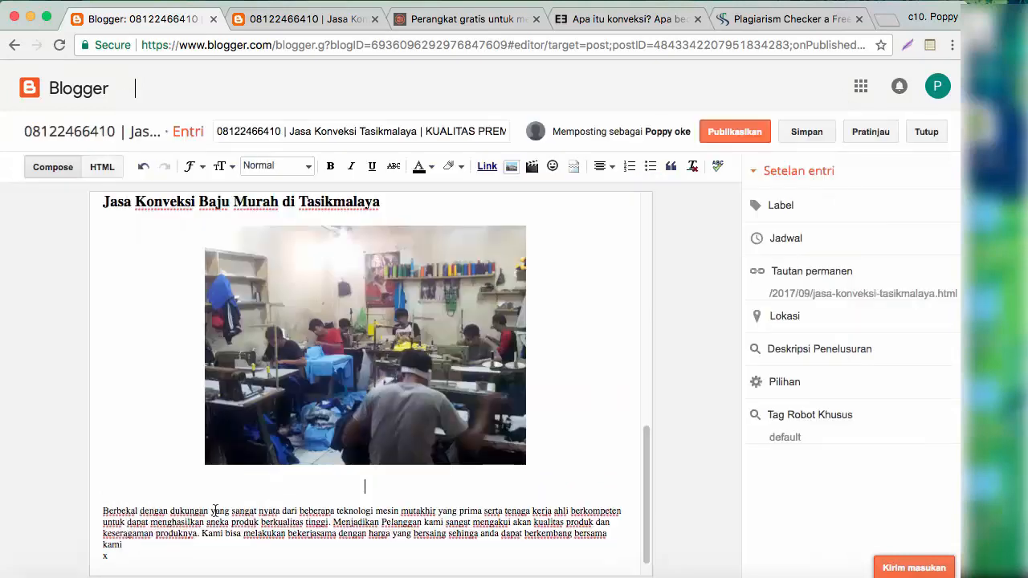
{"action": "scroll", "coordinate": [395, 387], "scroll_direction": "down", "scroll_amount": 2}
{"action": "scroll", "coordinate": [395, 387], "scroll_direction": "down", "scroll_amount": 2}
{"action": "left_click", "coordinate": [392, 388]}
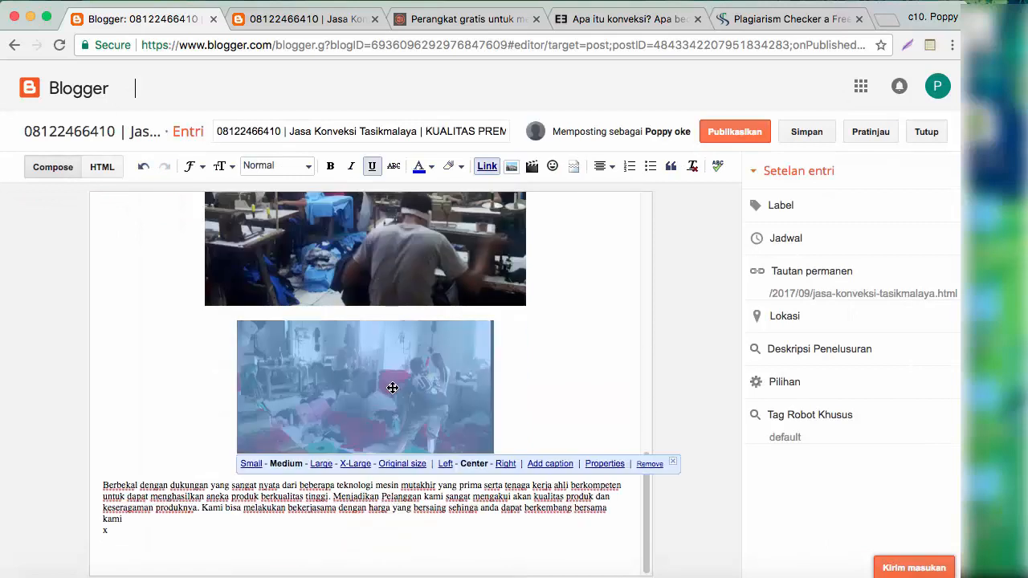
{"action": "left_click", "coordinate": [322, 465]}
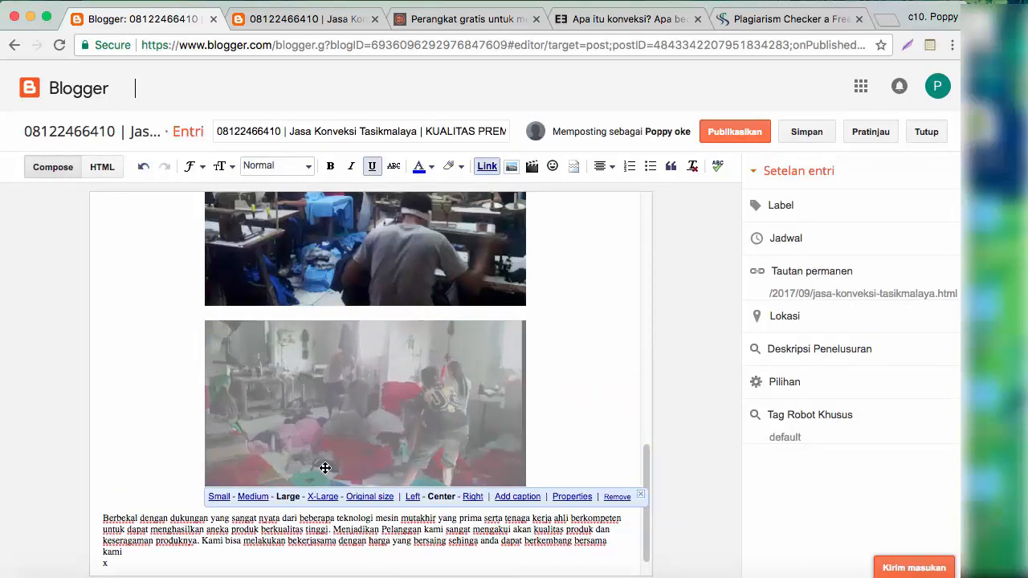
{"action": "left_click", "coordinate": [574, 363]}
{"action": "scroll", "coordinate": [574, 362], "scroll_direction": "down", "scroll_amount": 1}
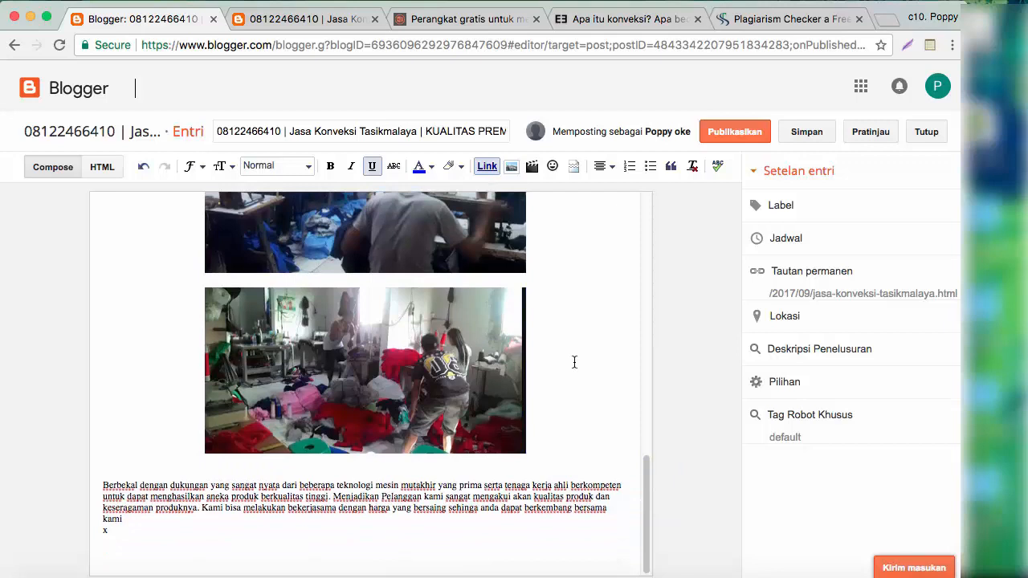
{"action": "scroll", "coordinate": [575, 362], "scroll_direction": "up", "scroll_amount": 15}
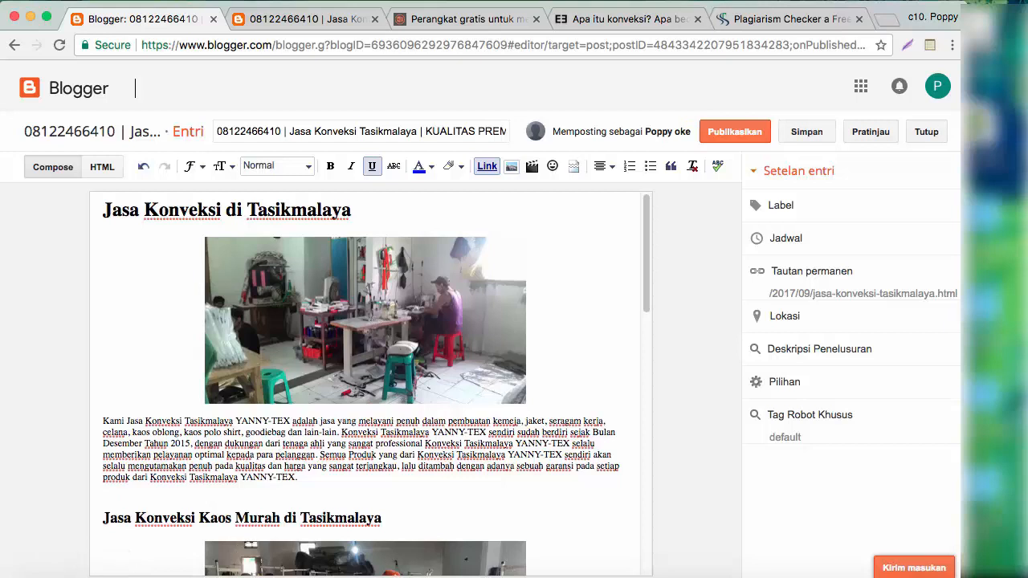
Step: Switch to the SEO material document in Word and bold "Alt Text" in the line "Isi Alt Text pada image dengan BK"
{"action": "left_click", "coordinate": [444, 573]}
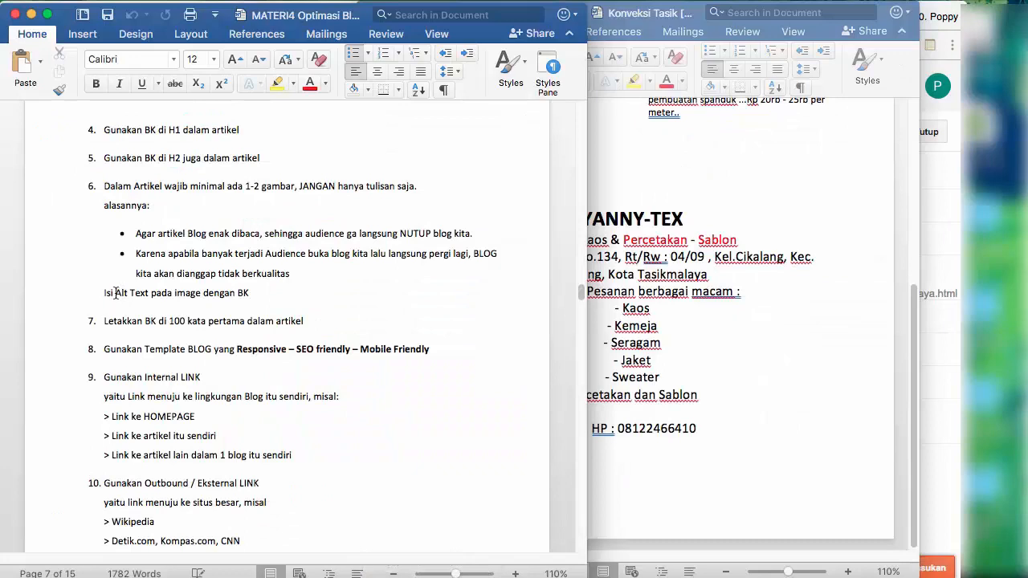
{"action": "left_click_drag", "start_coordinate": [115, 292], "coordinate": [147, 292]}
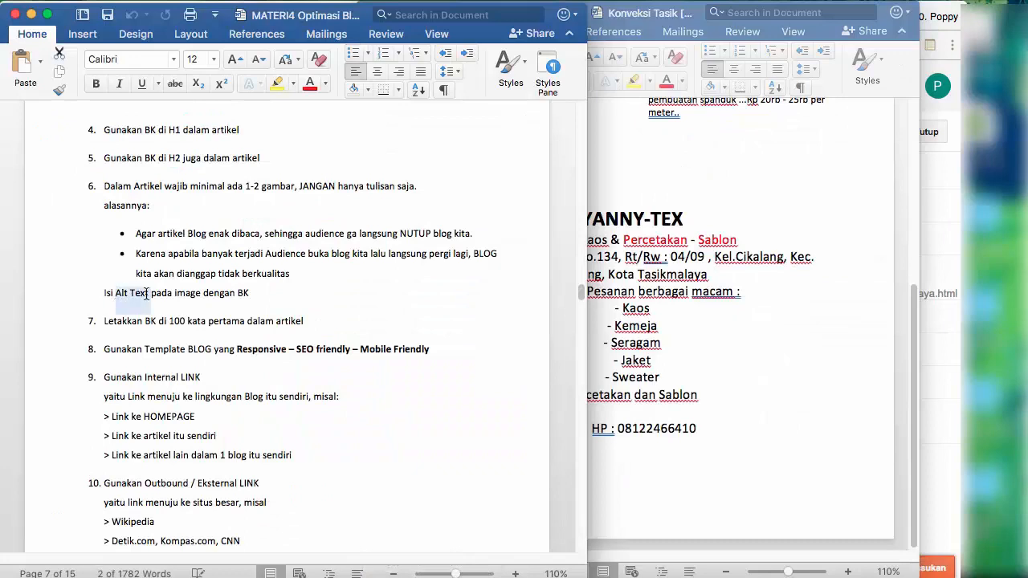
{"action": "key", "text": "super+b"}
{"action": "left_click", "coordinate": [276, 308]}
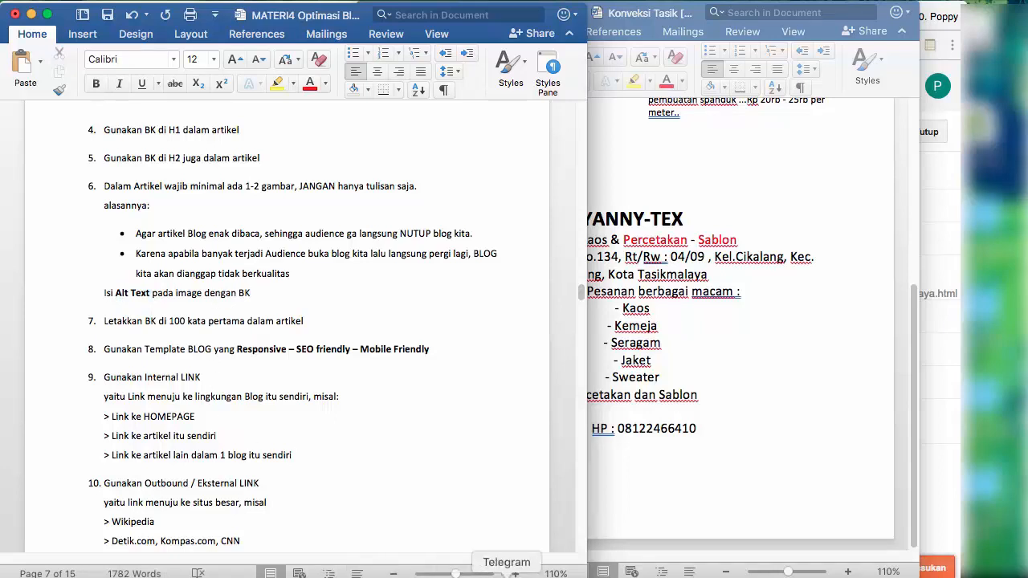
Step: Switch back to the Blogger post and set the first image's alt text and title text to "jasa konveksi Tasikmalaya"
{"action": "left_click", "coordinate": [538, 574]}
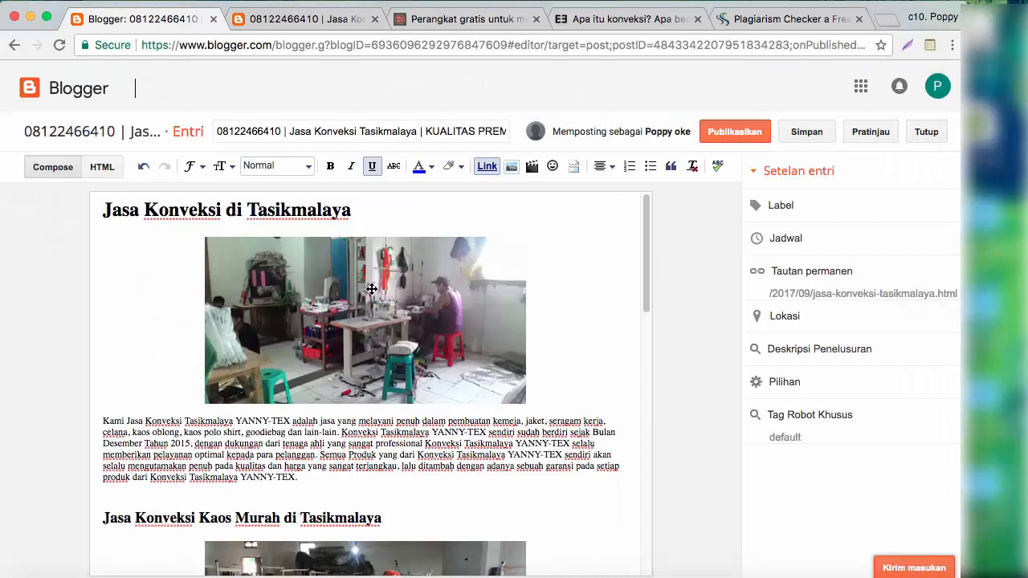
{"action": "left_click", "coordinate": [371, 288]}
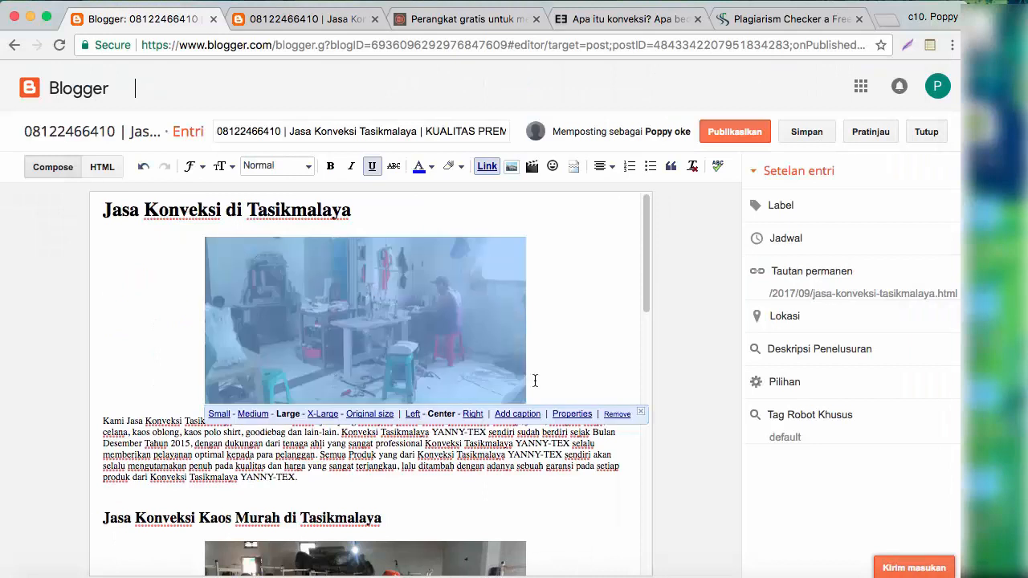
{"action": "left_click", "coordinate": [573, 415]}
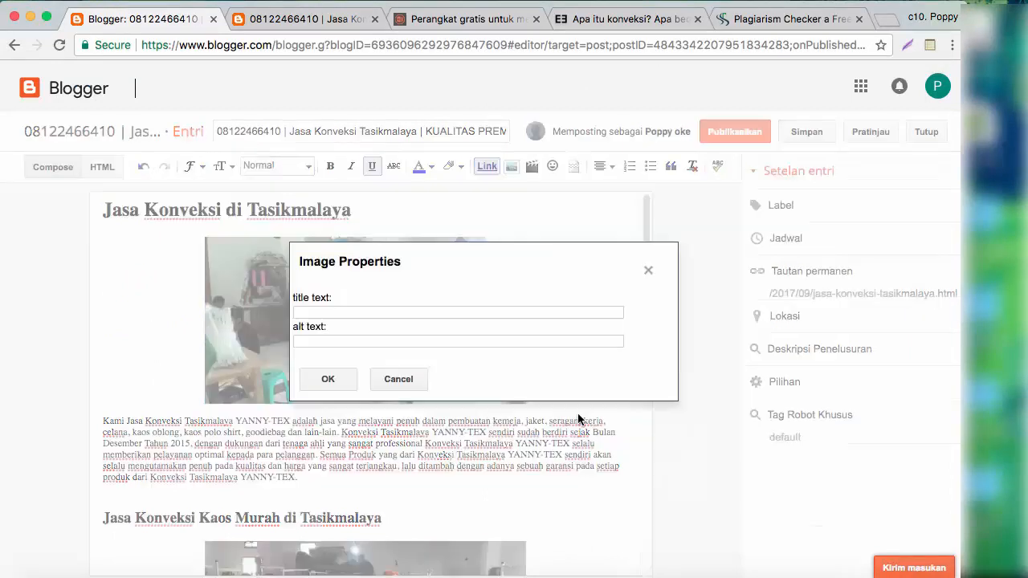
{"action": "left_click", "coordinate": [318, 340]}
{"action": "type", "text": "jasa konveksi Tasikmalaya"}
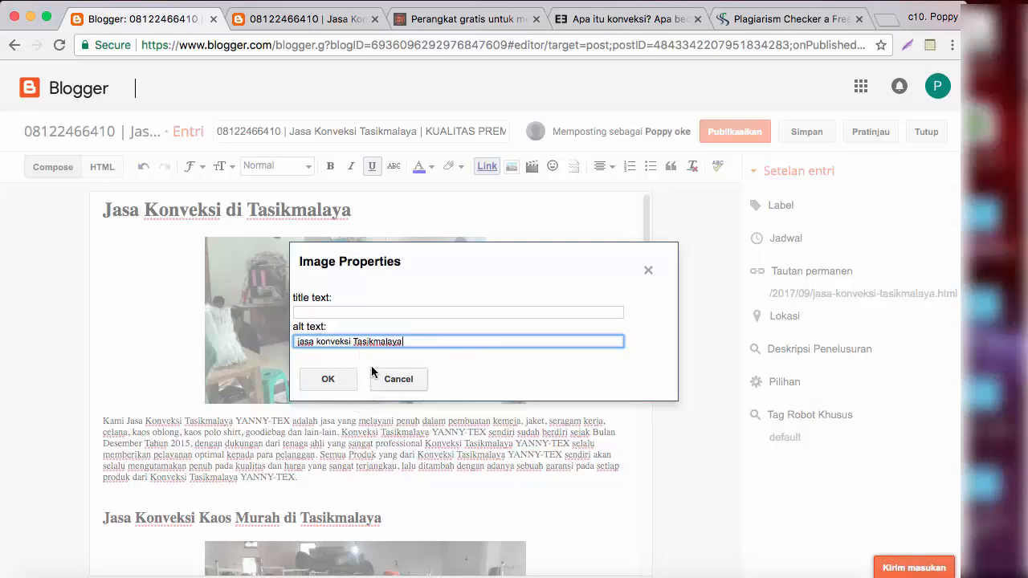
{"action": "left_click", "coordinate": [348, 313]}
{"action": "type", "text": "jasa konveksi Tasikmalaya"}
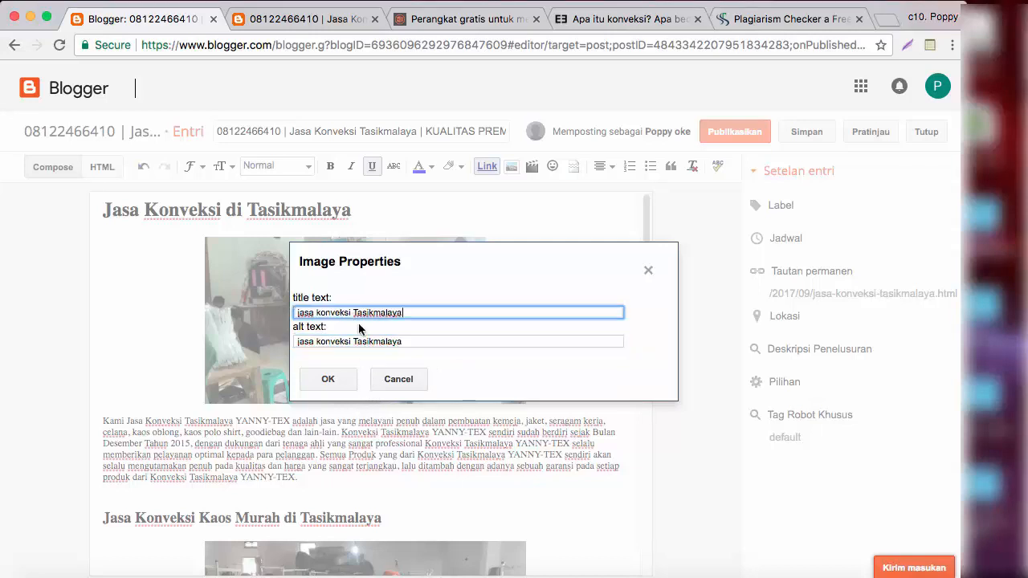
{"action": "left_click", "coordinate": [328, 379]}
Step: Set the alt and title text of the image under the "Kaos Murah" heading to "jasa konveksi Tasikmalaya"
{"action": "scroll", "coordinate": [444, 352], "scroll_direction": "down", "scroll_amount": 3}
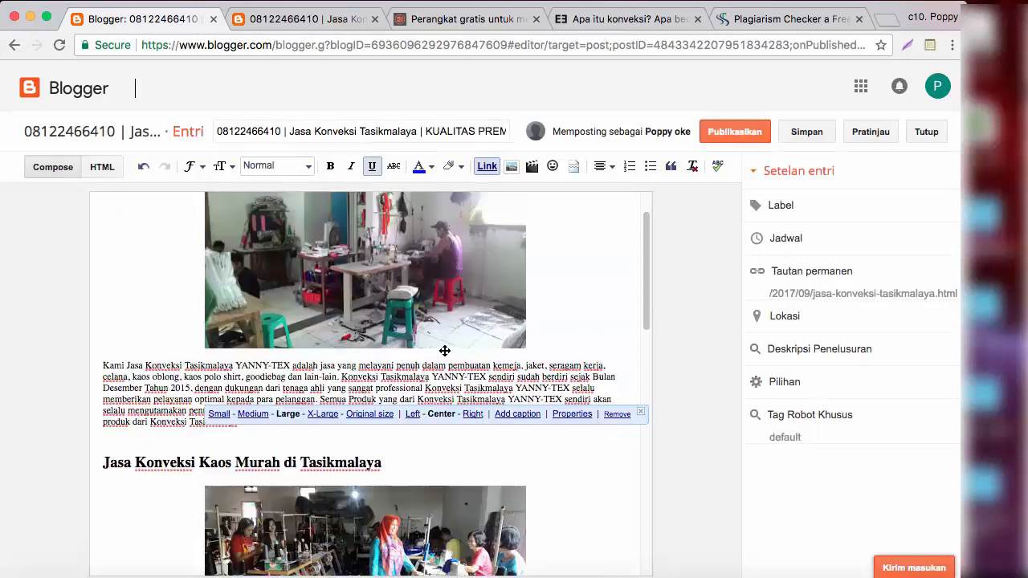
{"action": "left_click", "coordinate": [444, 352]}
{"action": "left_click", "coordinate": [575, 469]}
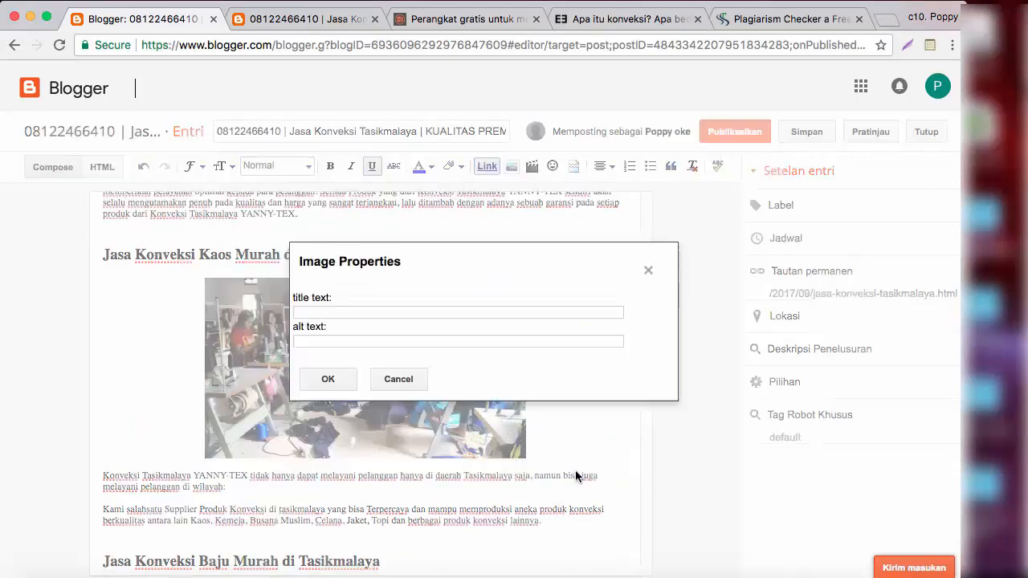
{"action": "left_click", "coordinate": [354, 343]}
{"action": "type", "text": "jasa konveksi Tasikmalaya"}
{"action": "left_click", "coordinate": [351, 312]}
{"action": "type", "text": "jasa konveksi Tasikmalaya"}
{"action": "left_click", "coordinate": [328, 379]}
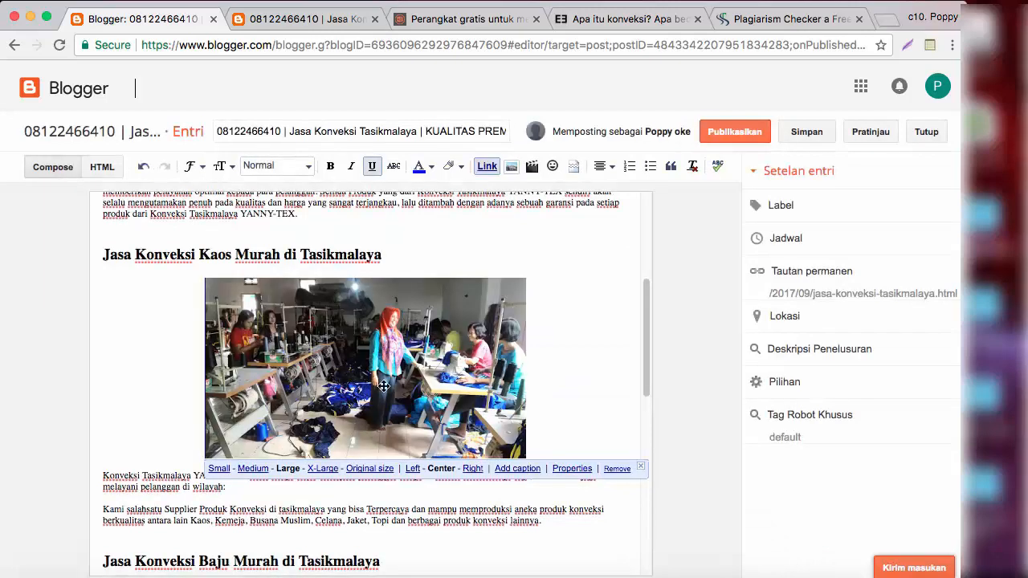
Step: Give the image directly under the "Baju Murah" heading the alt and title text "jasa konveksi Tasikmalaya"
{"action": "scroll", "coordinate": [389, 383], "scroll_direction": "down", "scroll_amount": 4}
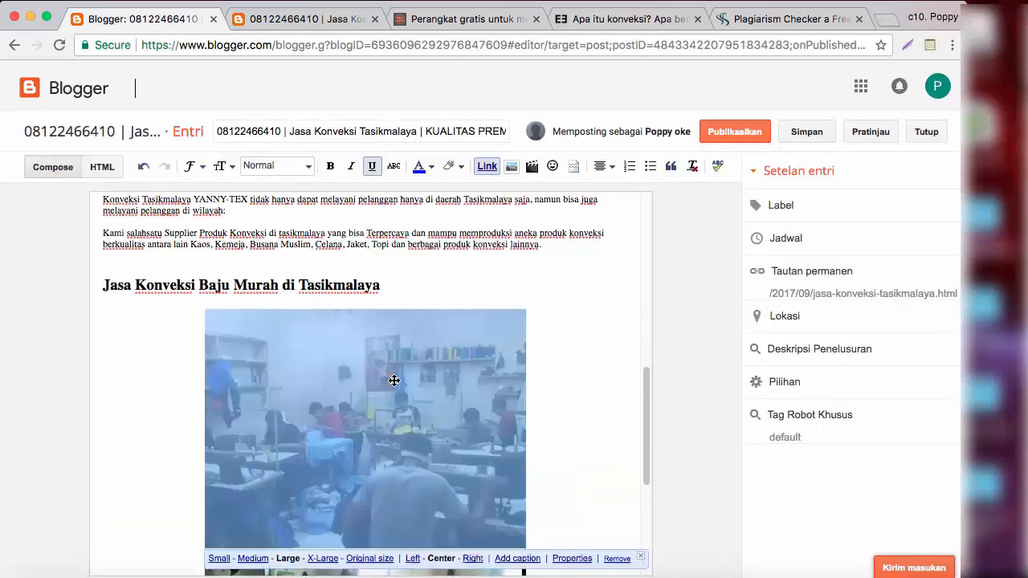
{"action": "left_click", "coordinate": [581, 560]}
{"action": "left_click", "coordinate": [372, 342]}
{"action": "type", "text": "jasa konveksi Tasikmalaya"}
{"action": "type", "text": "jasa konveksi Tasikmalaya"}
{"action": "left_click", "coordinate": [328, 380]}
Step: Set the alt and title text of the last image in the post to "jasa konveksi Tasikmalaya"
{"action": "scroll", "coordinate": [370, 376], "scroll_direction": "down", "scroll_amount": 5}
{"action": "left_click", "coordinate": [369, 377]}
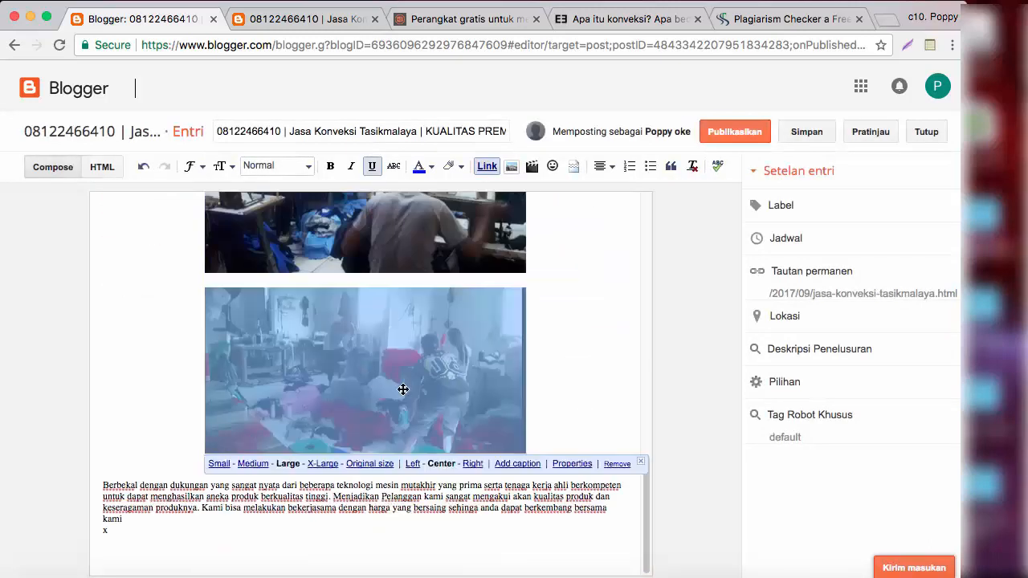
{"action": "left_click", "coordinate": [569, 465]}
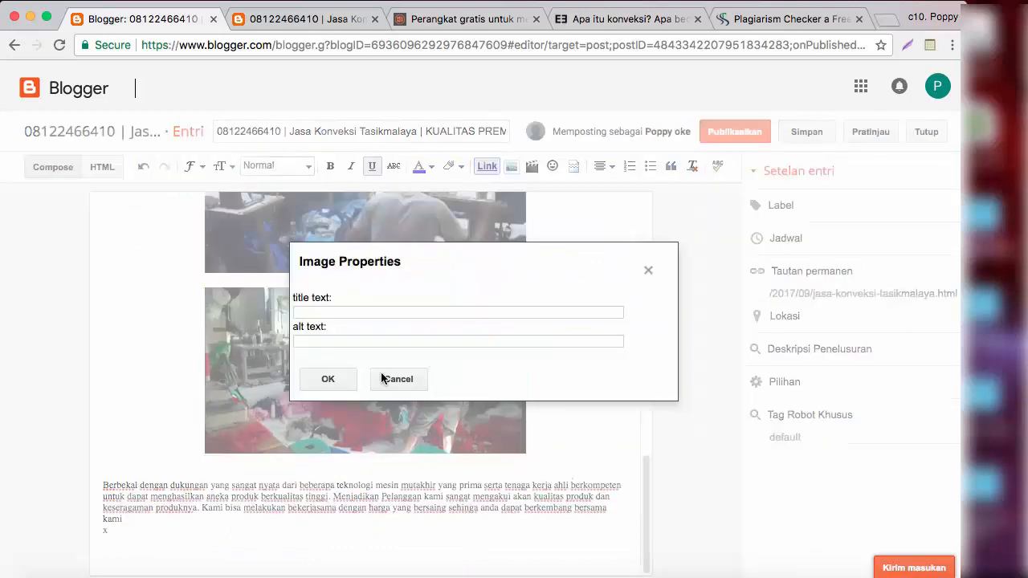
{"action": "left_click", "coordinate": [355, 344]}
{"action": "type", "text": "jasa konveksi Tasikmalaya"}
{"action": "left_click", "coordinate": [335, 312]}
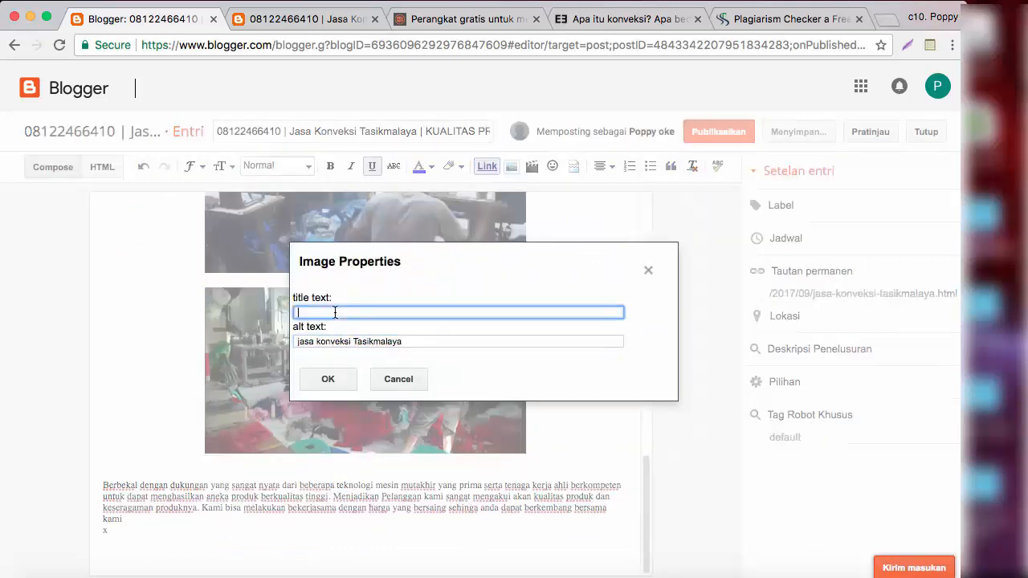
{"action": "type", "text": "jasa konveksi Tasikmalaya"}
{"action": "left_click", "coordinate": [331, 378]}
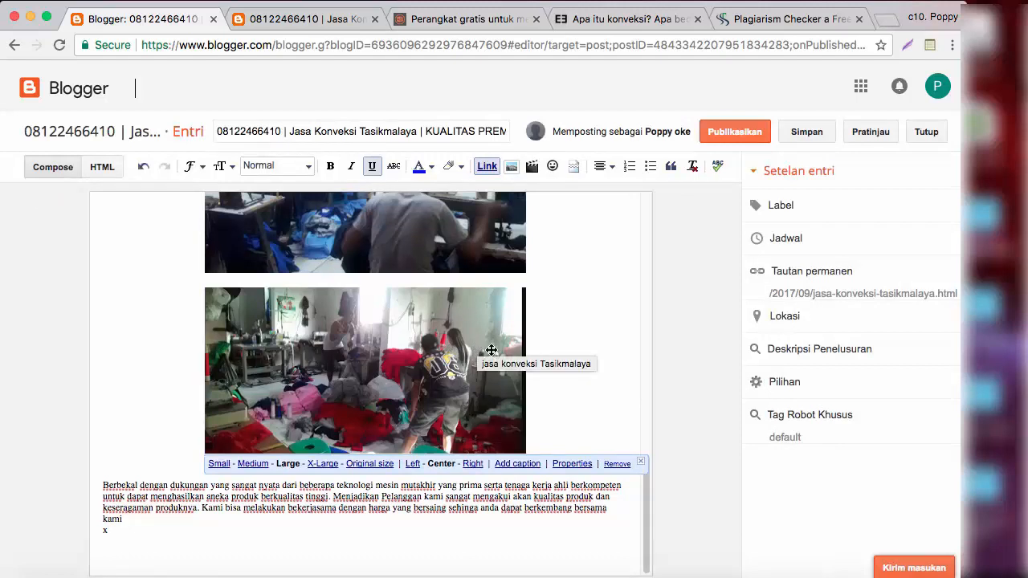
{"action": "left_click", "coordinate": [575, 334]}
{"action": "scroll", "coordinate": [482, 372], "scroll_direction": "up", "scroll_amount": 15}
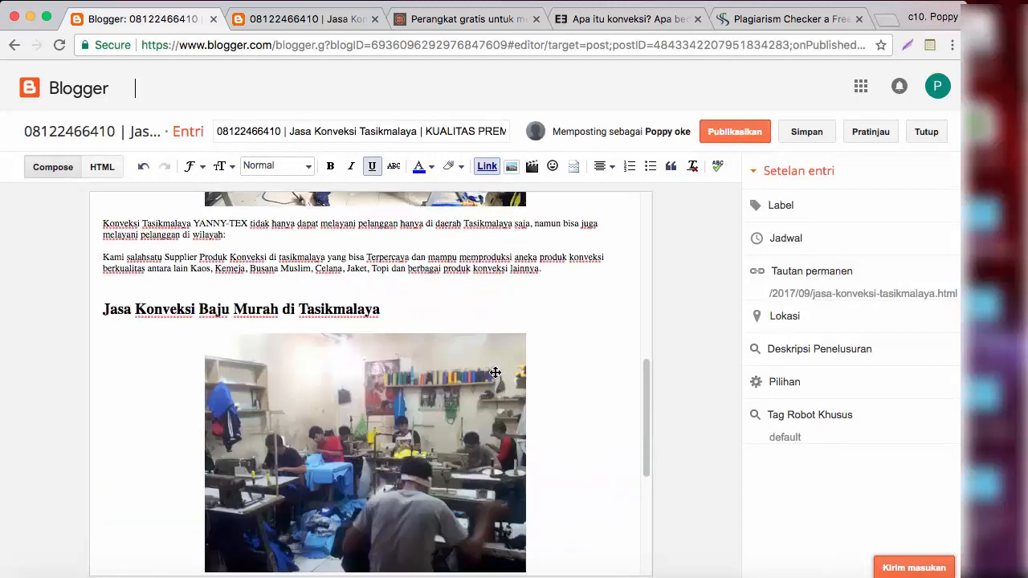
Step: Check the SEO checklist in Word and copy the keyword "jasa konveksi Tasikmalaya" from the Artikel Konveksi sheet in Excel
{"action": "scroll", "coordinate": [496, 372], "scroll_direction": "down", "scroll_amount": 8}
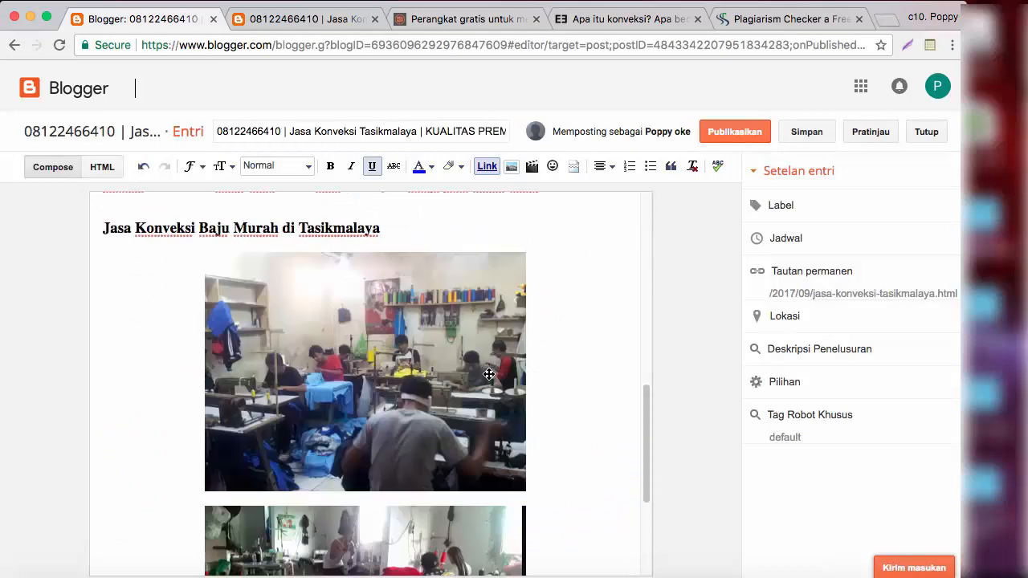
{"action": "scroll", "coordinate": [485, 347], "scroll_direction": "down", "scroll_amount": 5}
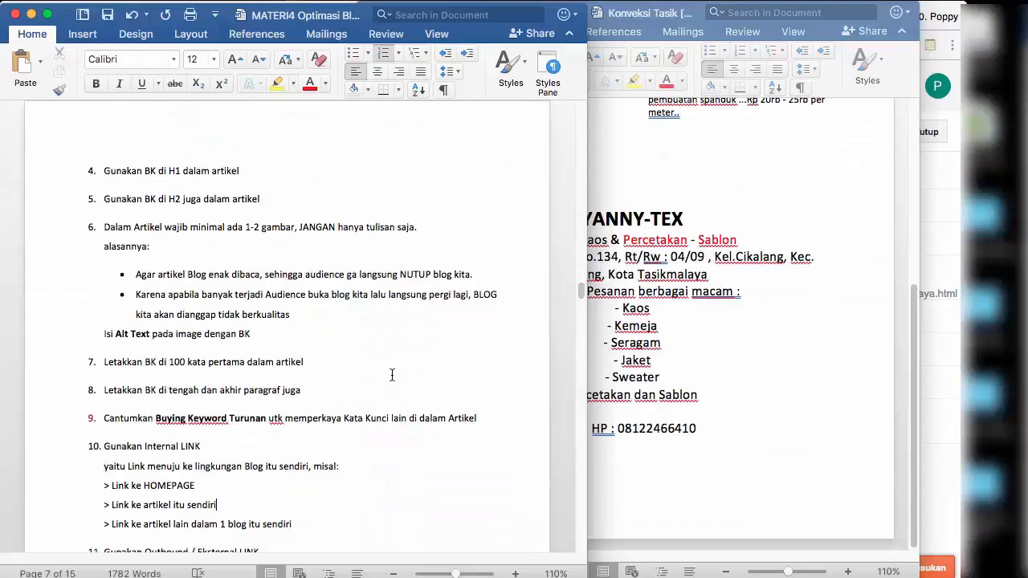
{"action": "scroll", "coordinate": [313, 392], "scroll_direction": "down", "scroll_amount": 1}
{"action": "scroll", "coordinate": [315, 422], "scroll_direction": "down", "scroll_amount": 1}
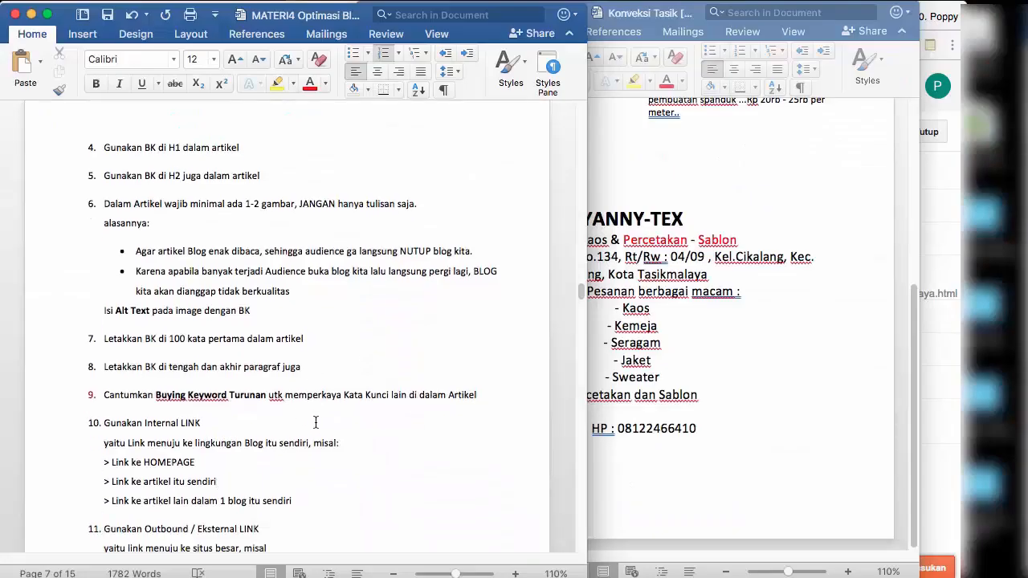
{"action": "scroll", "coordinate": [291, 351], "scroll_direction": "down", "scroll_amount": 5}
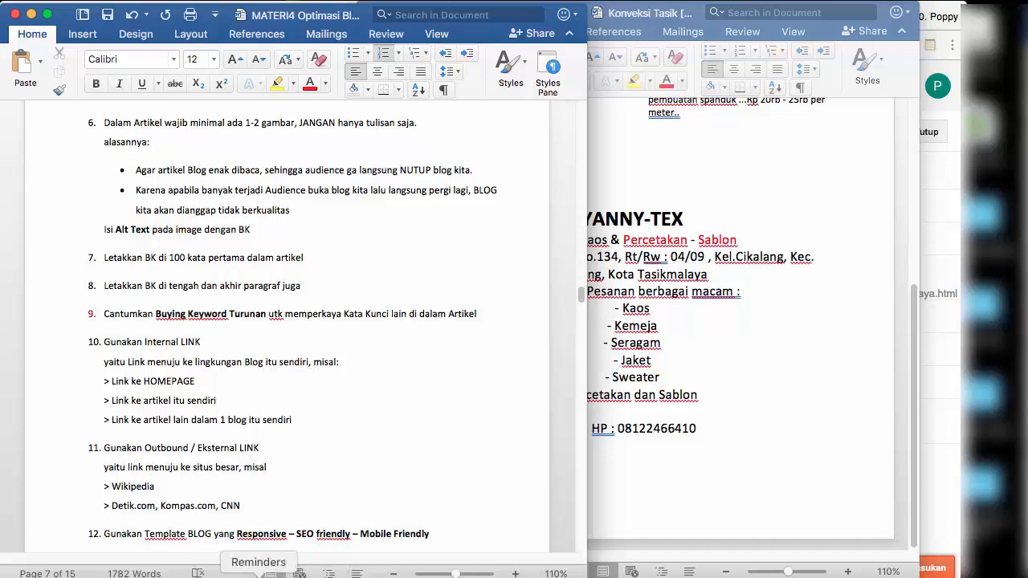
{"action": "left_click", "coordinate": [413, 572]}
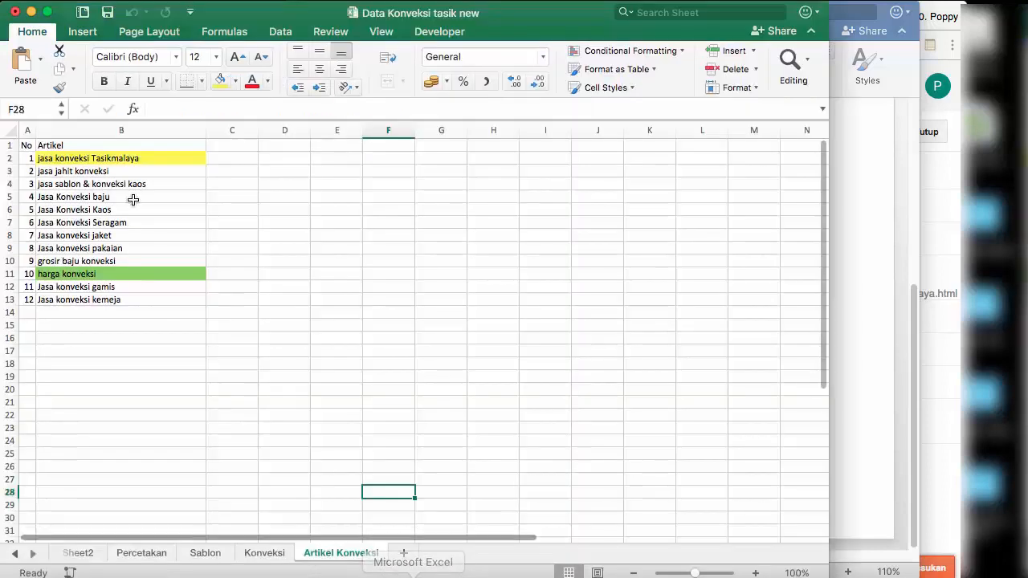
{"action": "left_click", "coordinate": [112, 159]}
{"action": "key", "text": "super+c"}
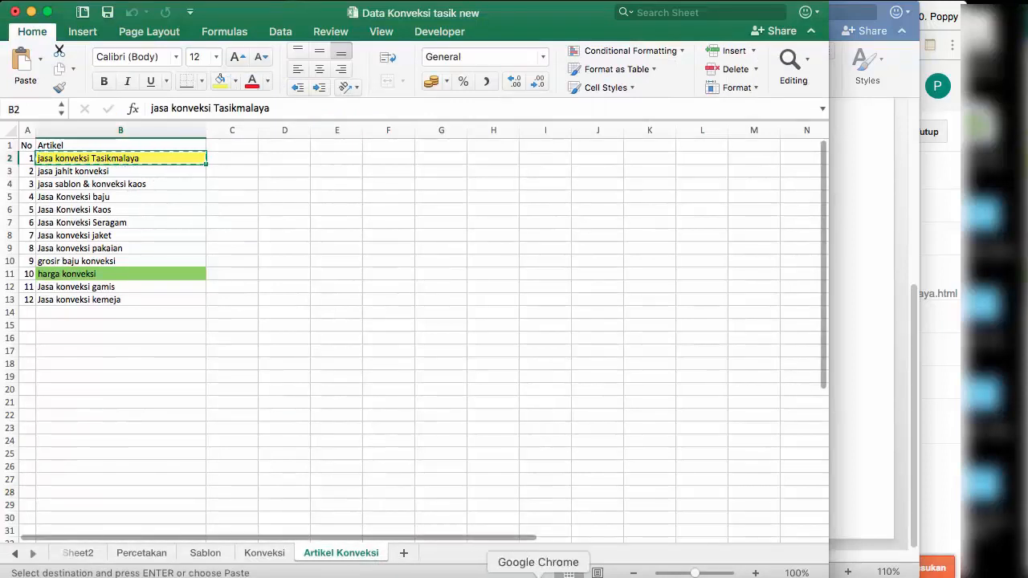
Step: Try pasting the copied keyword at the start of the Blogger post's first paragraph, and undo the paste
{"action": "left_click", "coordinate": [538, 571]}
{"action": "scroll", "coordinate": [380, 394], "scroll_direction": "up", "scroll_amount": 15}
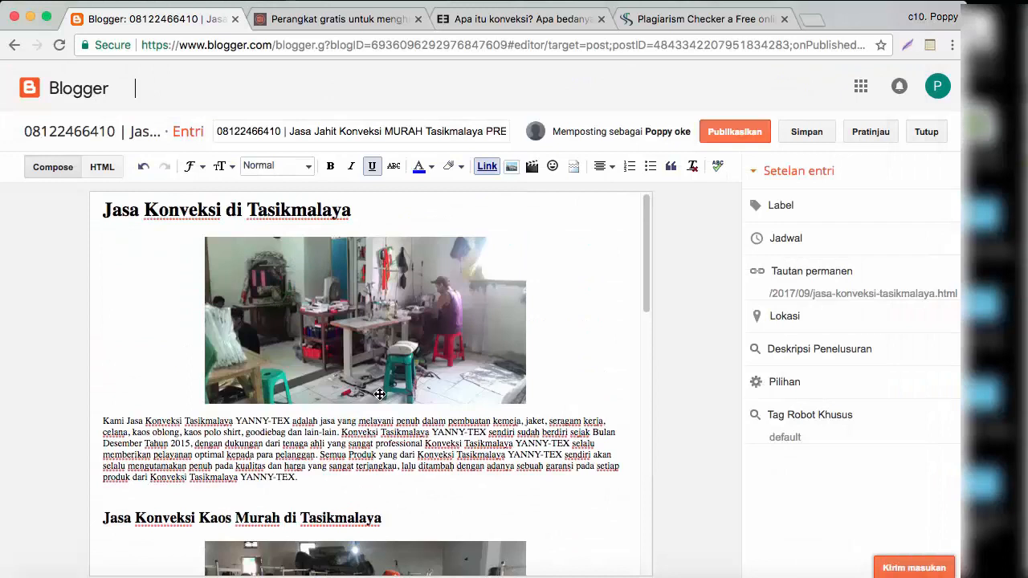
{"action": "left_click", "coordinate": [144, 428]}
{"action": "left_click_drag", "start_coordinate": [103, 420], "coordinate": [512, 466]}
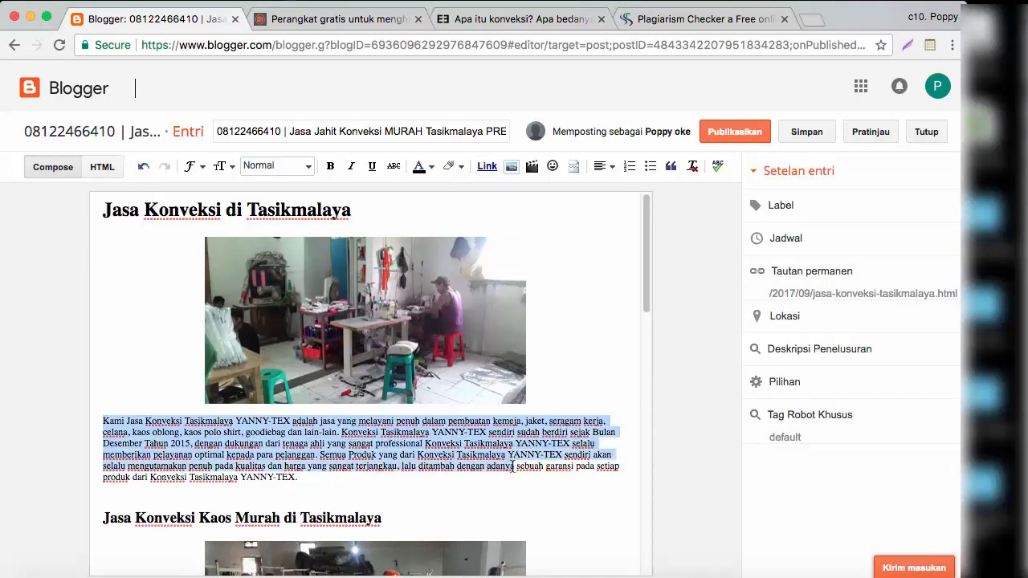
{"action": "left_click", "coordinate": [155, 434]}
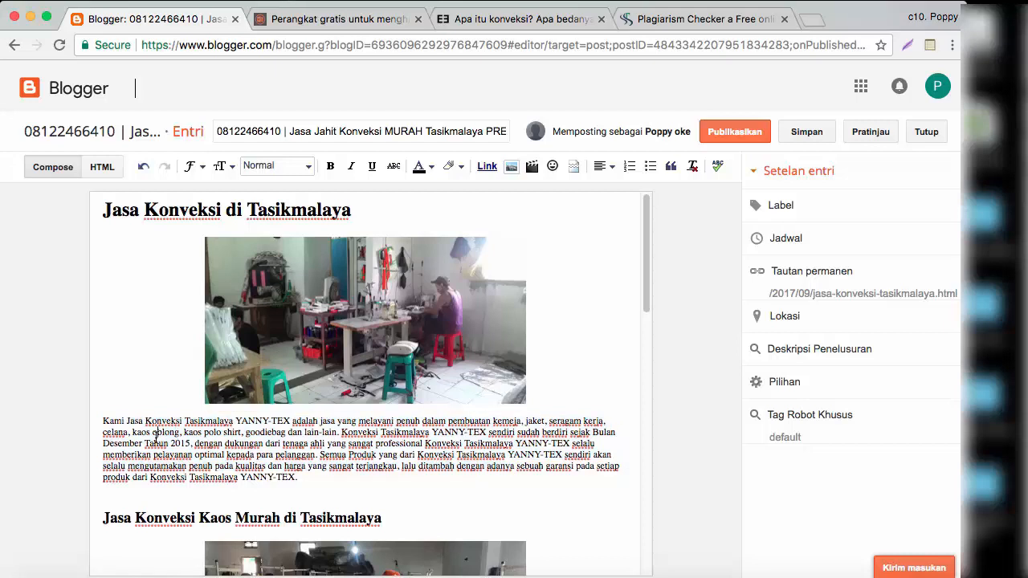
{"action": "left_click", "coordinate": [105, 423]}
{"action": "key", "text": "super+v"}
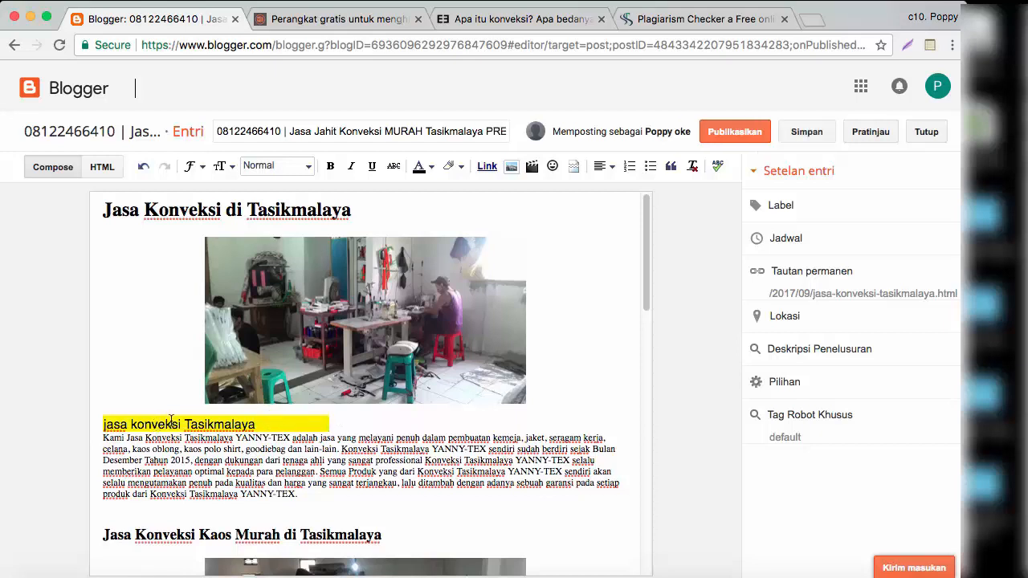
{"action": "key", "text": "super+z"}
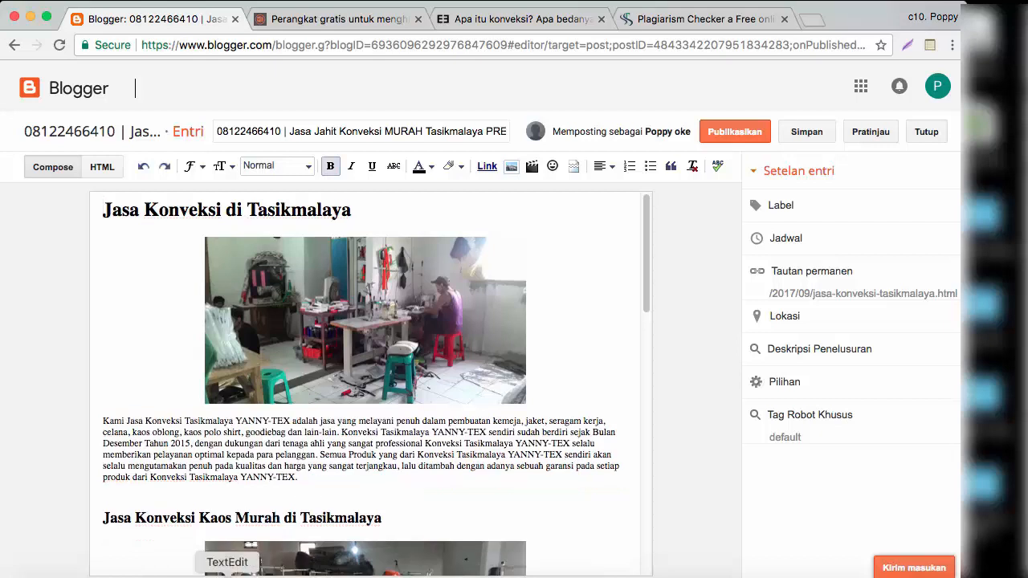
Step: Switch to TextEdit, replace its text with "jasa konveksi Tasikmalaya" and copy the keyword from there
{"action": "left_click", "coordinate": [228, 574]}
{"action": "left_click", "coordinate": [320, 168]}
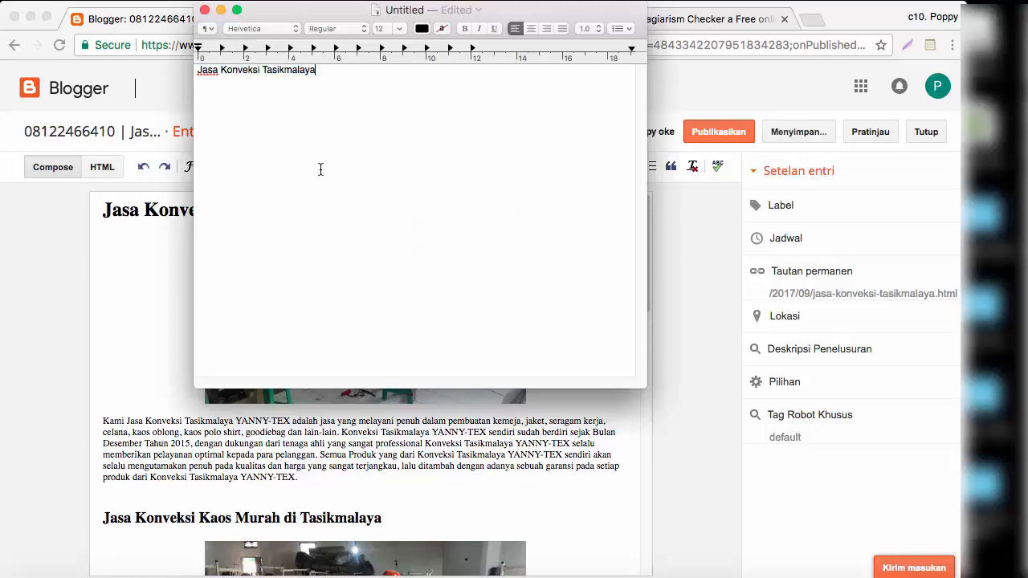
{"action": "key", "text": "super+a"}
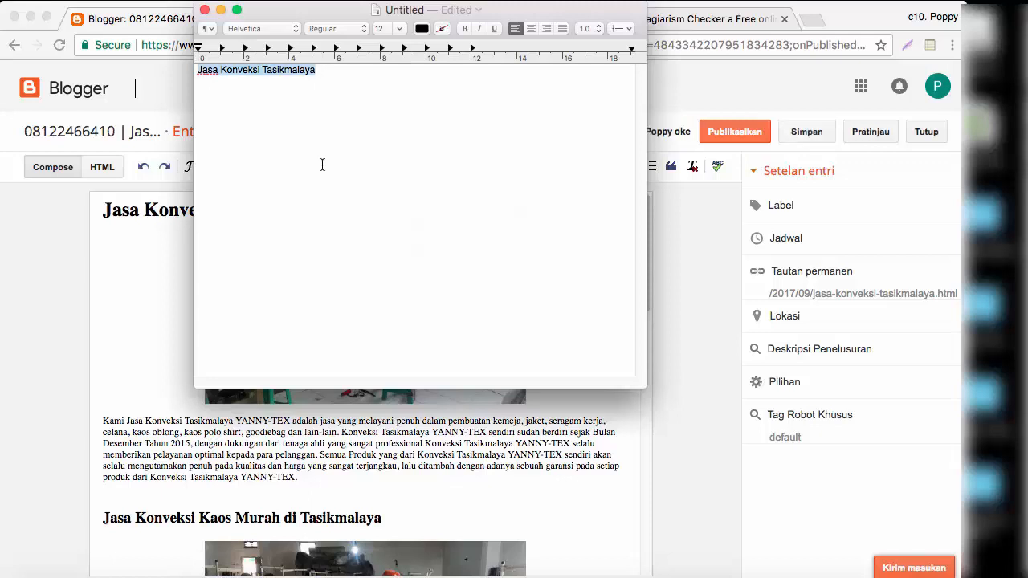
{"action": "key", "text": "super+v"}
{"action": "left_click_drag", "start_coordinate": [329, 81], "coordinate": [188, 69]}
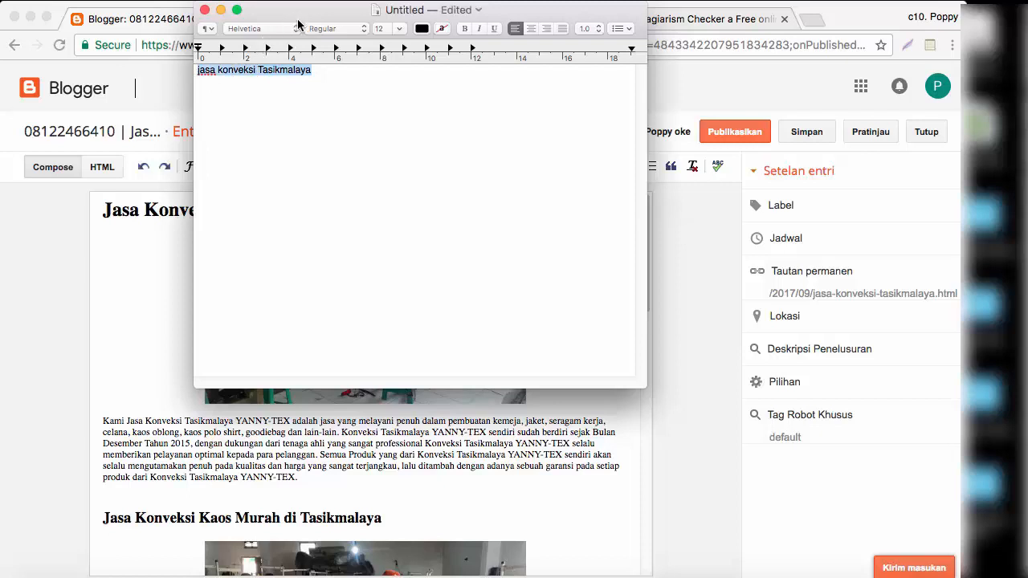
{"action": "left_click_drag", "start_coordinate": [453, 10], "coordinate": [397, 122]}
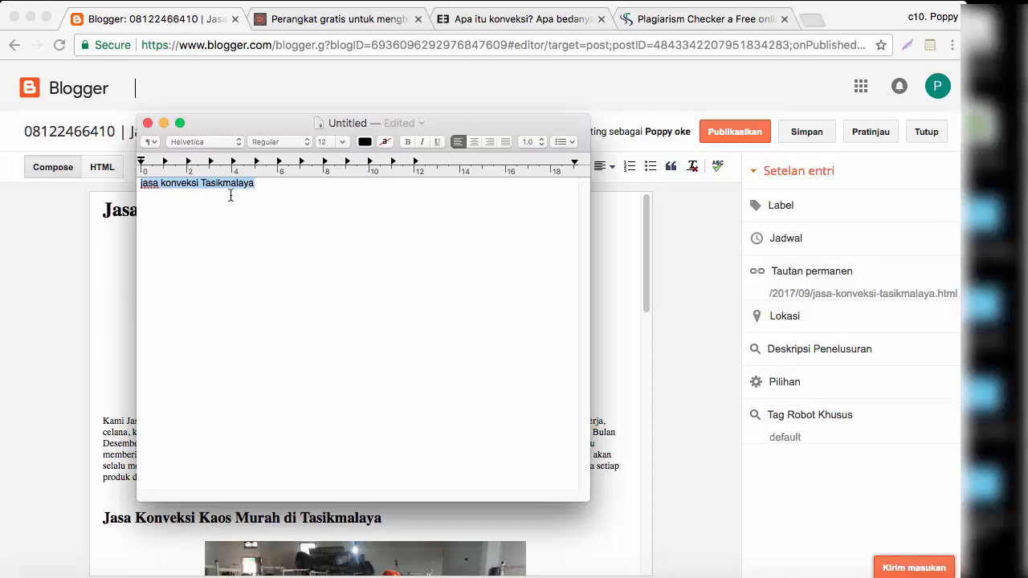
Step: Switch back to the Blogger post and insert the keyword on its own line above the first paragraph, followed by an empty line
{"action": "left_click", "coordinate": [117, 265]}
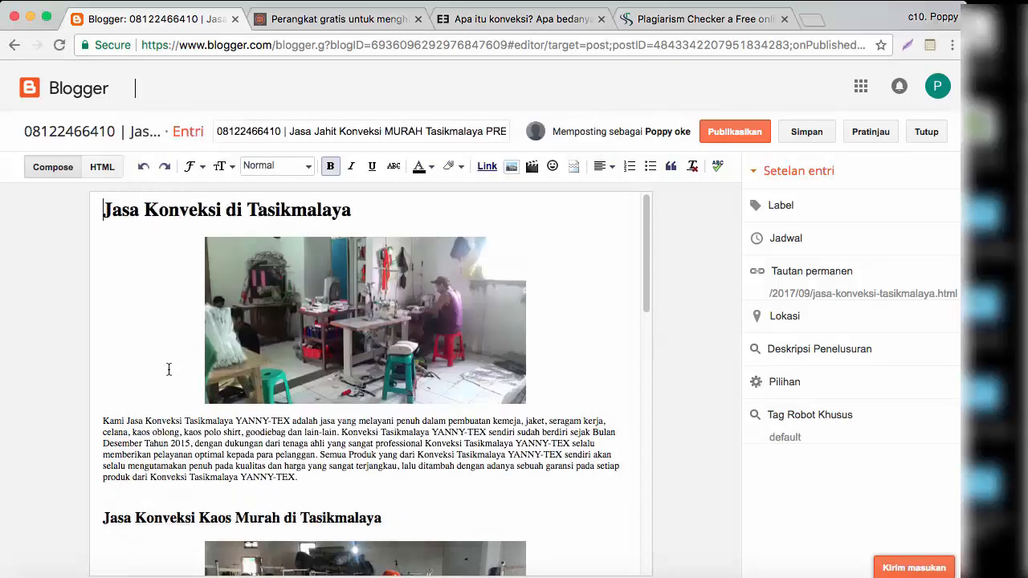
{"action": "left_click", "coordinate": [104, 421]}
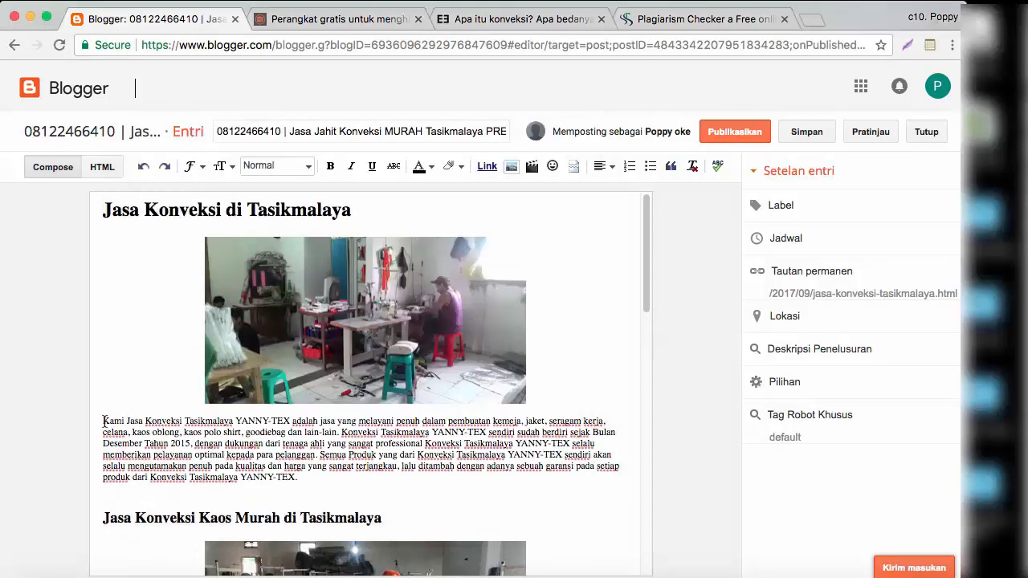
{"action": "key", "text": "super+v"}
{"action": "key", "text": "Return"}
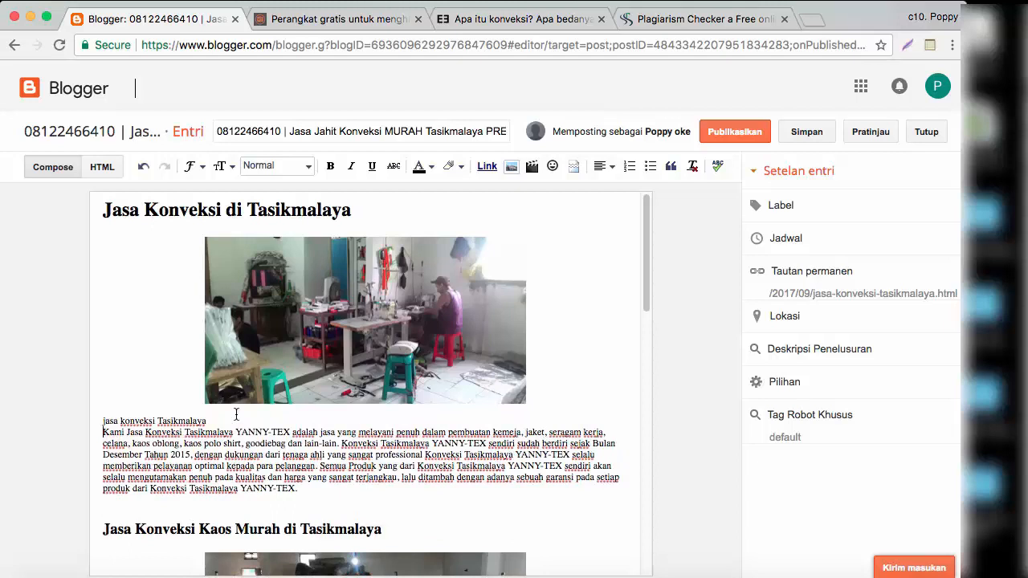
{"action": "key", "text": "Return"}
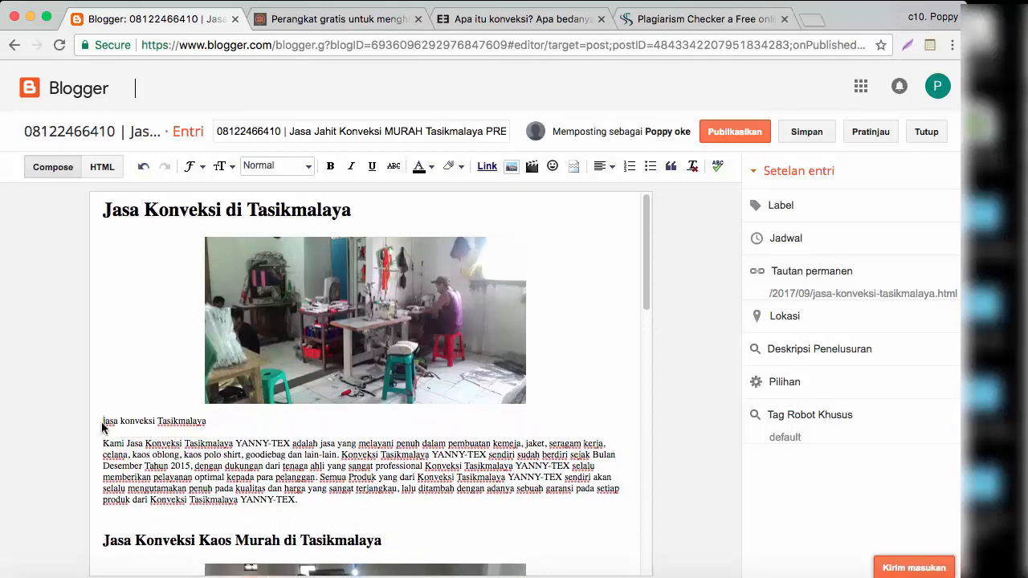
Step: Capitalise the inserted keyword so that it reads "Jasa Konveksi Tasikmalaya"
{"action": "type", "text": "J"}
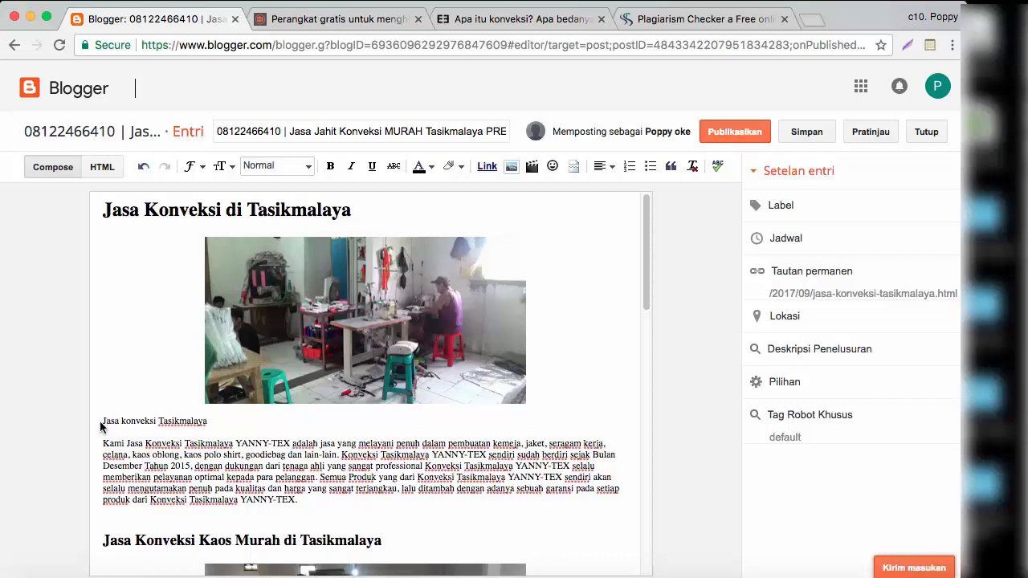
{"action": "left_click_drag", "start_coordinate": [121, 424], "coordinate": [126, 423]}
{"action": "type", "text": "K"}
{"action": "left_click", "coordinate": [170, 424]}
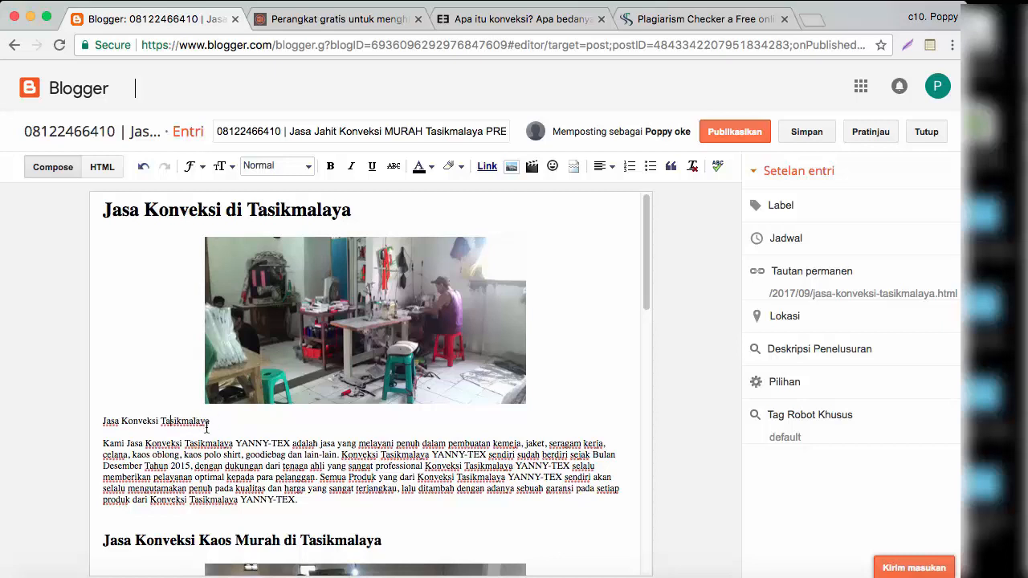
Step: Join the keyword line to the first paragraph, separating it from "Kami Jasa Konveksi" with a hyphen
{"action": "left_click", "coordinate": [105, 443]}
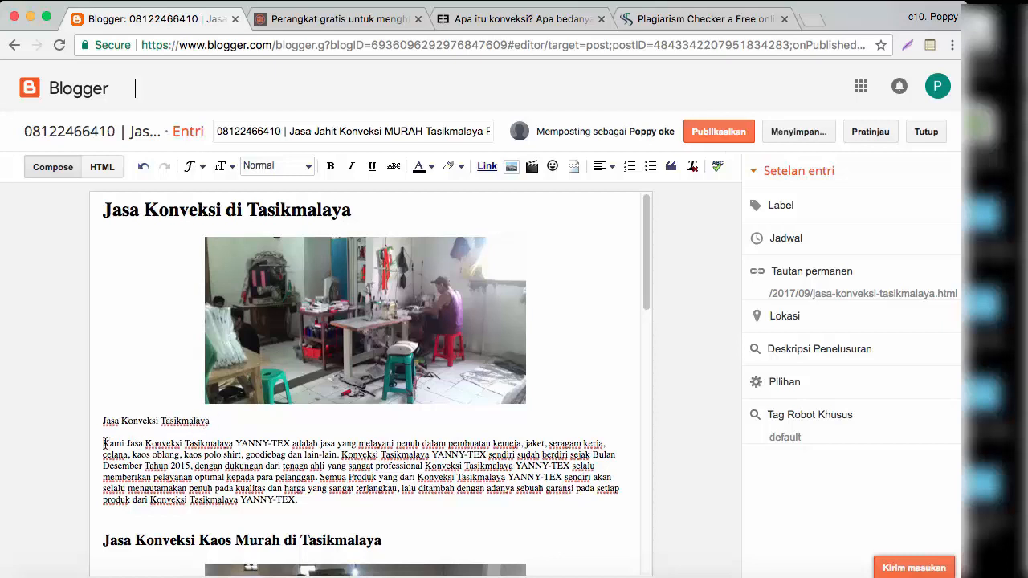
{"action": "key", "text": "BackSpace"}
{"action": "key", "text": "BackSpace"}
{"action": "type", "text": "-"}
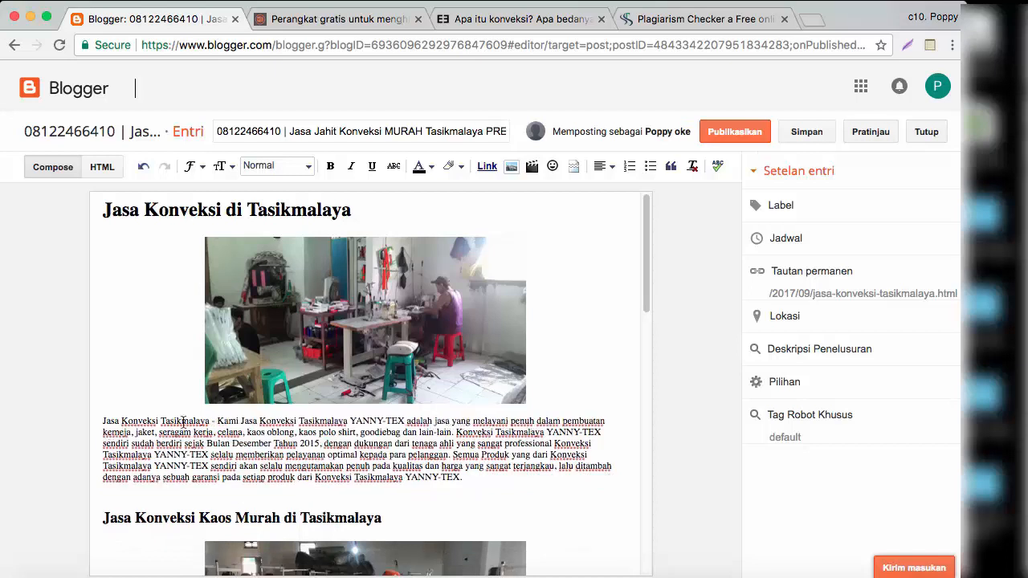
Step: Make the keyword "Jasa Konveksi Tasikmalaya" at the start of the first paragraph bold
{"action": "left_click_drag", "start_coordinate": [211, 420], "coordinate": [102, 419]}
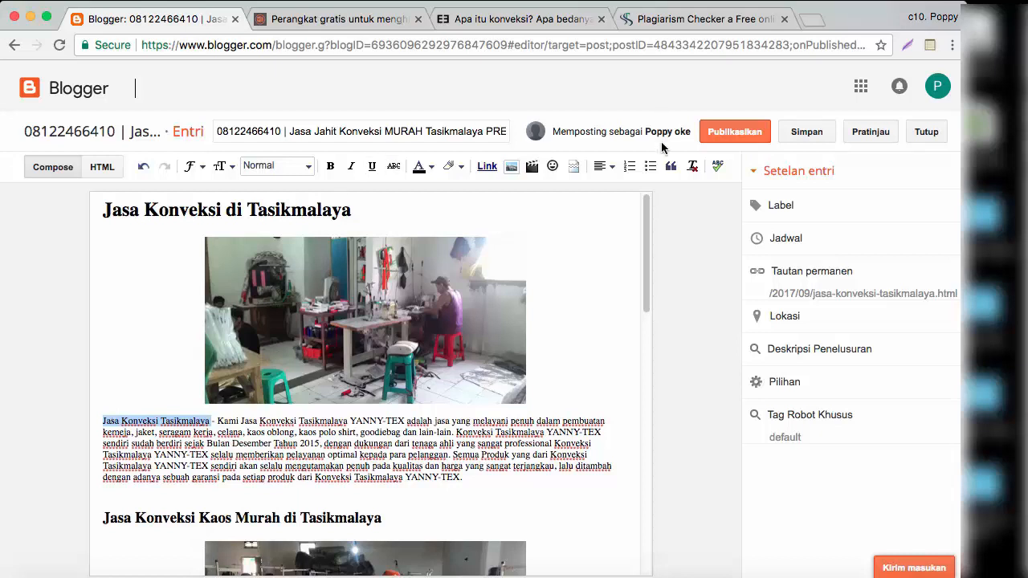
{"action": "left_click", "coordinate": [330, 166]}
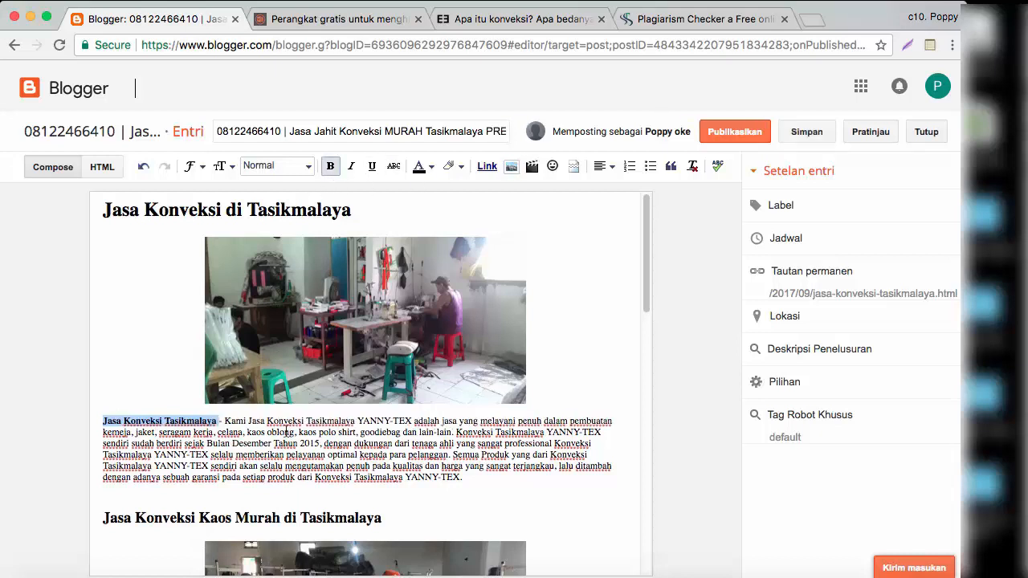
{"action": "left_click", "coordinate": [286, 433]}
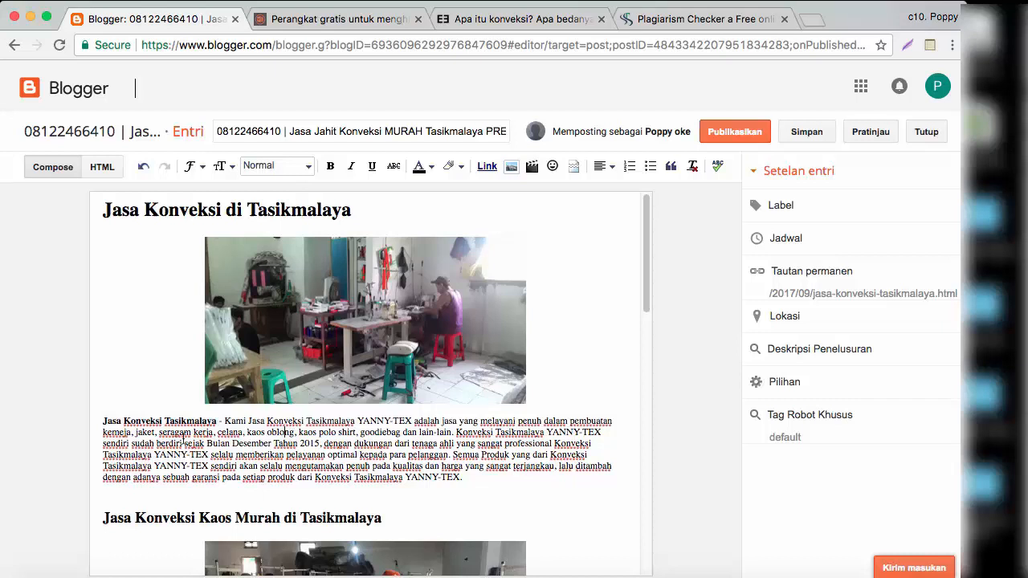
Step: Try adding "di" before "Tasikmalaya" in the bold keyword, and remove the word again
{"action": "left_click", "coordinate": [166, 421]}
{"action": "type", "text": "di"}
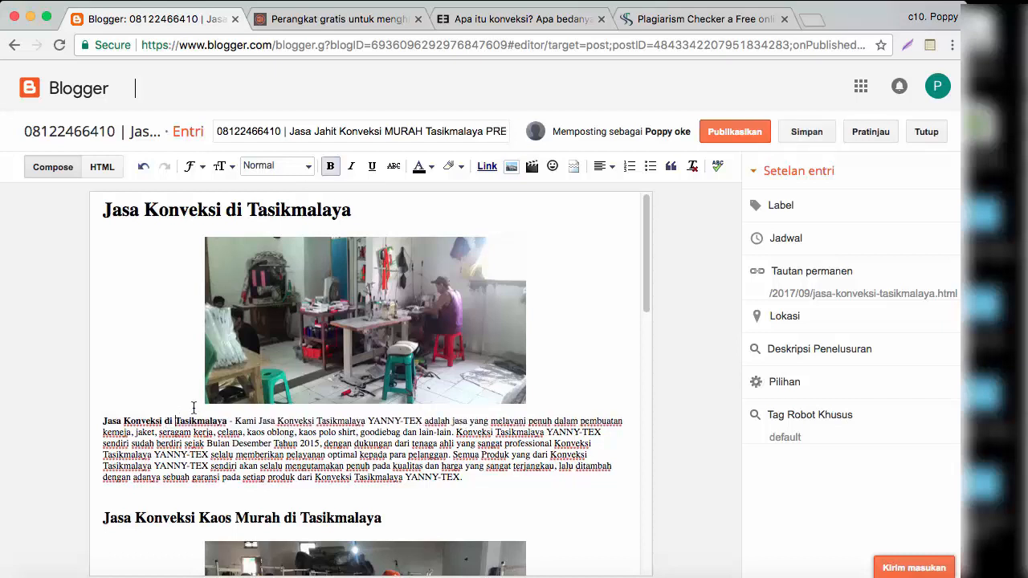
{"action": "key", "text": "BackSpace"}
{"action": "key", "text": "BackSpace"}
{"action": "key", "text": "BackSpace"}
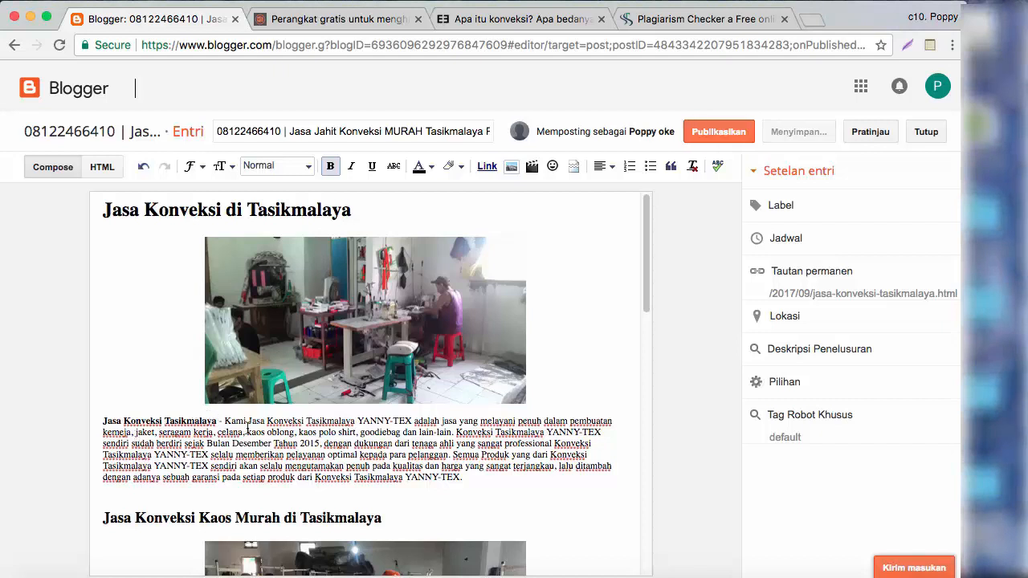
Step: Insert "murah di" before "Tasikmalaya" in the phrase "Kami Jasa Konveksi Tasikmalaya" of the first paragraph
{"action": "left_click", "coordinate": [305, 421]}
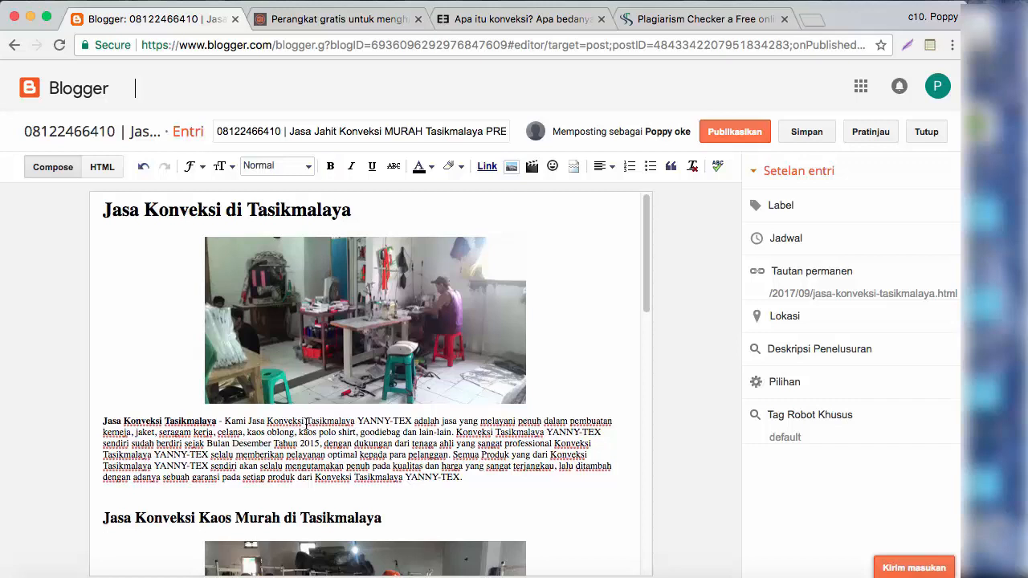
{"action": "type", "text": "murah "}
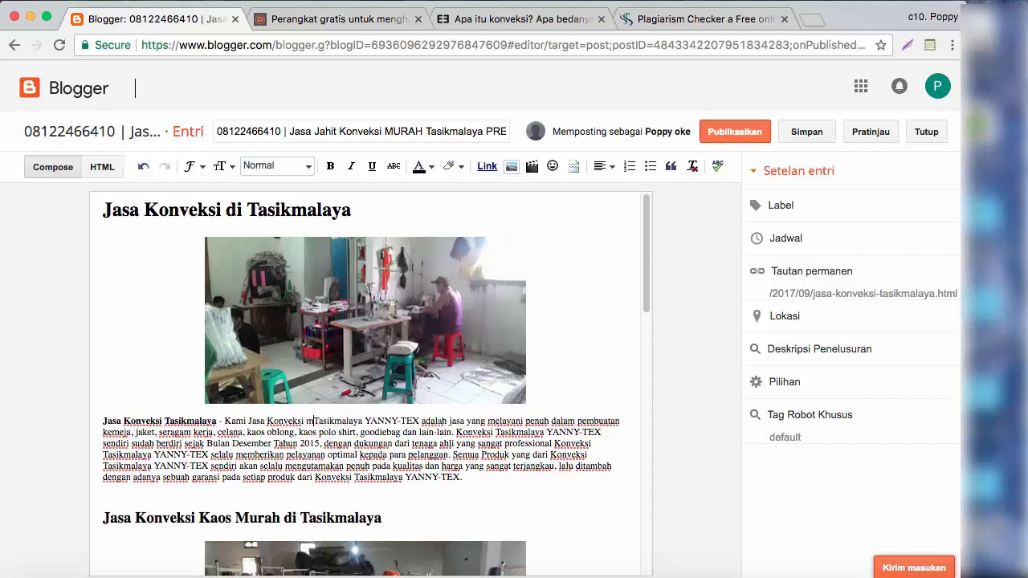
{"action": "type", "text": "di"}
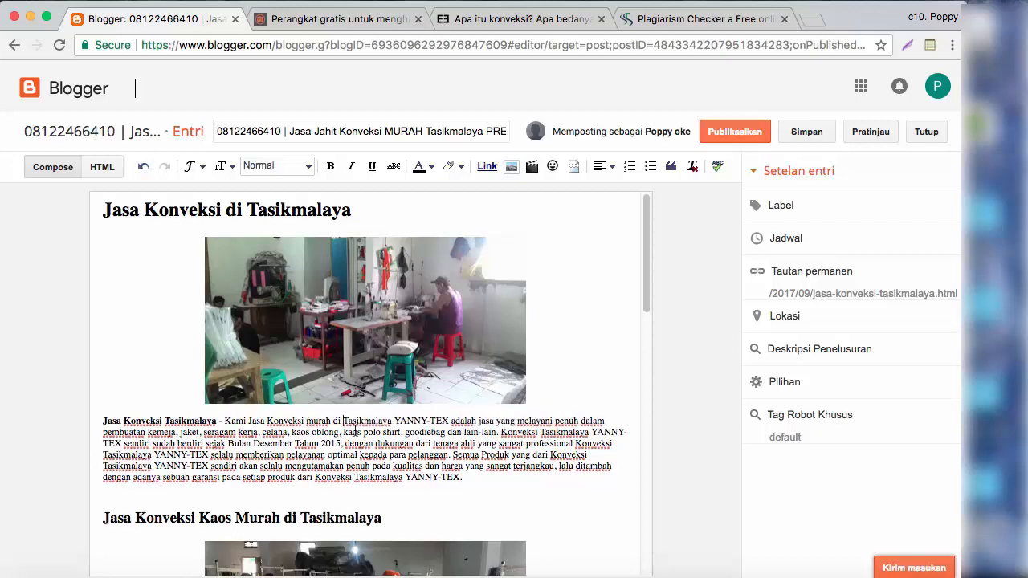
Step: Check the SEO checklist in Word and return to the "Baju Murah" section of the Blogger post
{"action": "scroll", "coordinate": [432, 424], "scroll_direction": "down", "scroll_amount": 2}
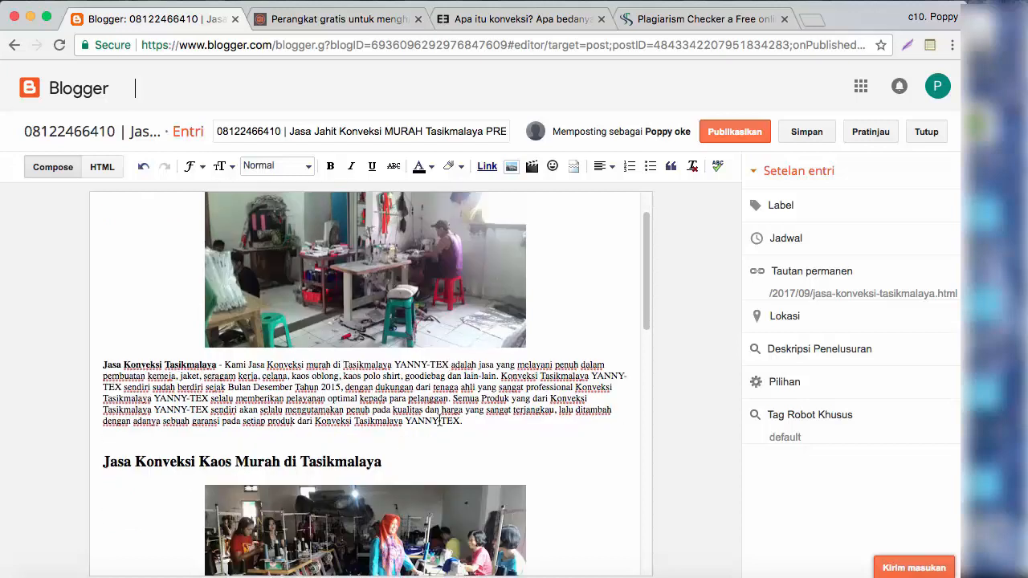
{"action": "scroll", "coordinate": [321, 407], "scroll_direction": "down", "scroll_amount": 5}
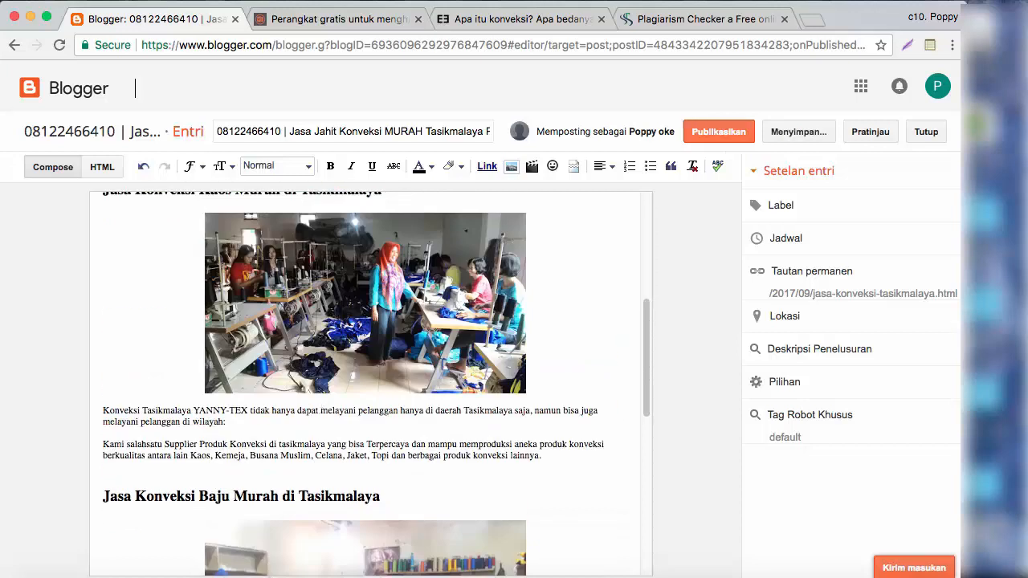
{"action": "left_click", "coordinate": [444, 576]}
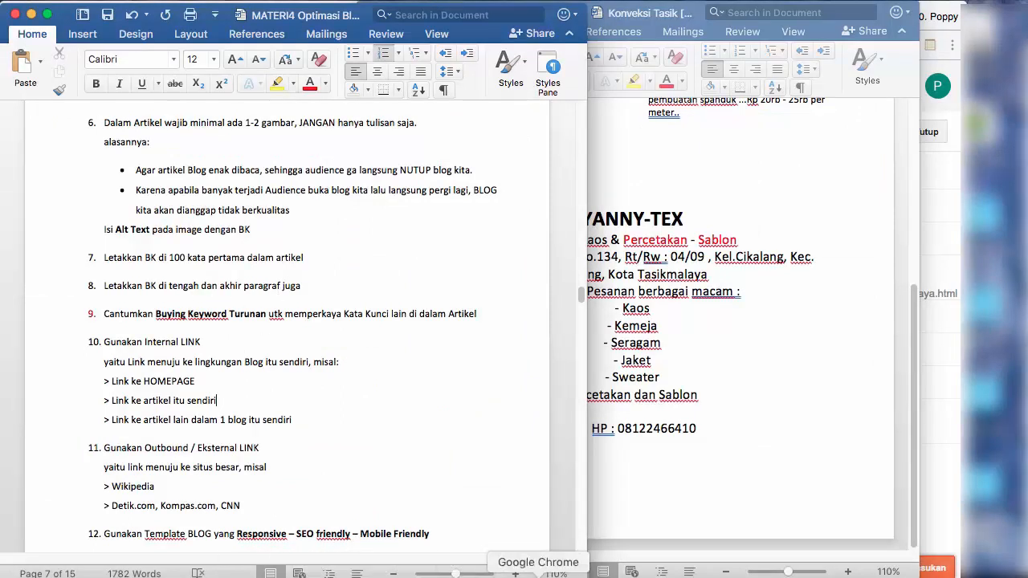
{"action": "left_click", "coordinate": [538, 572]}
{"action": "scroll", "coordinate": [323, 395], "scroll_direction": "down", "scroll_amount": 3}
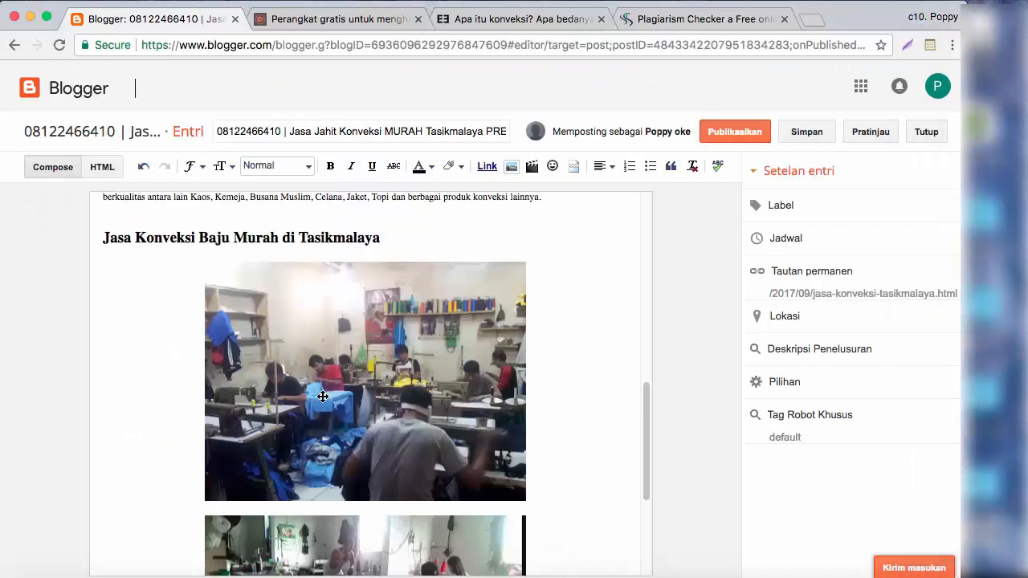
Step: Insert "Jasa" before "Konveksi Tasikmalaya" at the start of the paragraph below the "Kaos Murah" image
{"action": "scroll", "coordinate": [324, 395], "scroll_direction": "up", "scroll_amount": 10}
{"action": "scroll", "coordinate": [324, 395], "scroll_direction": "down", "scroll_amount": 5}
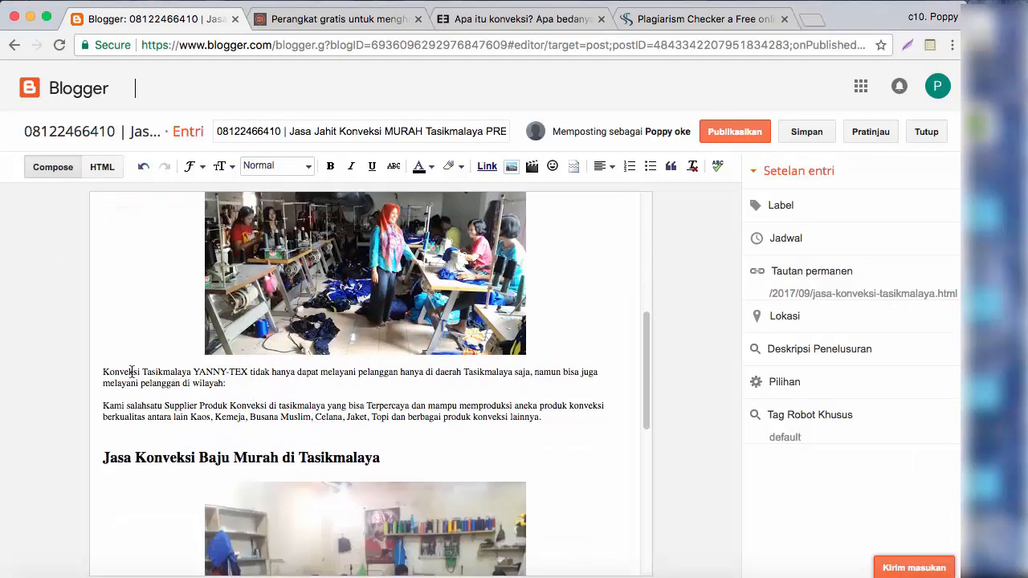
{"action": "left_click", "coordinate": [103, 372]}
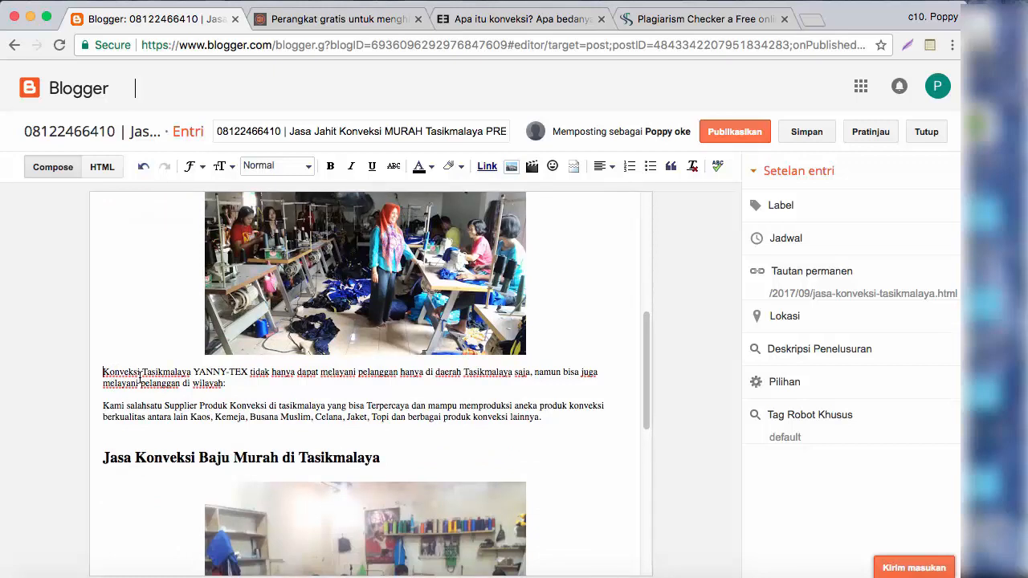
{"action": "type", "text": "Jasa"}
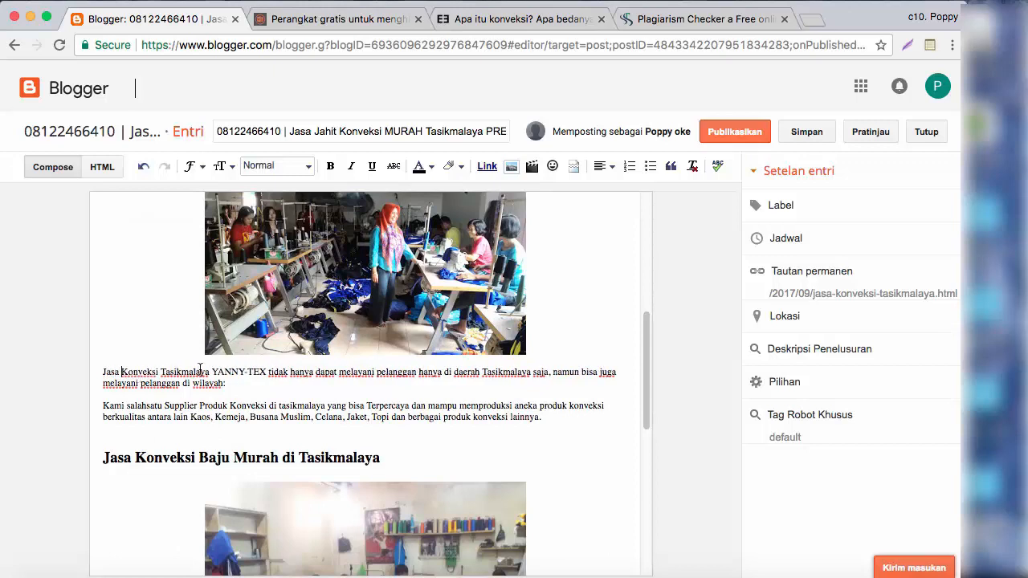
{"action": "left_click_drag", "start_coordinate": [210, 375], "coordinate": [85, 378]}
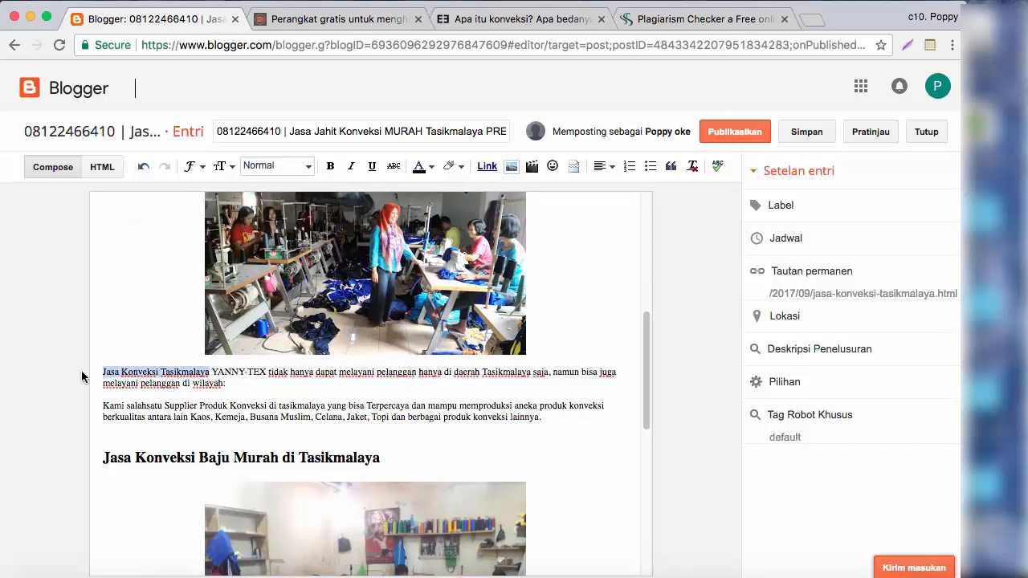
{"action": "left_click", "coordinate": [427, 382]}
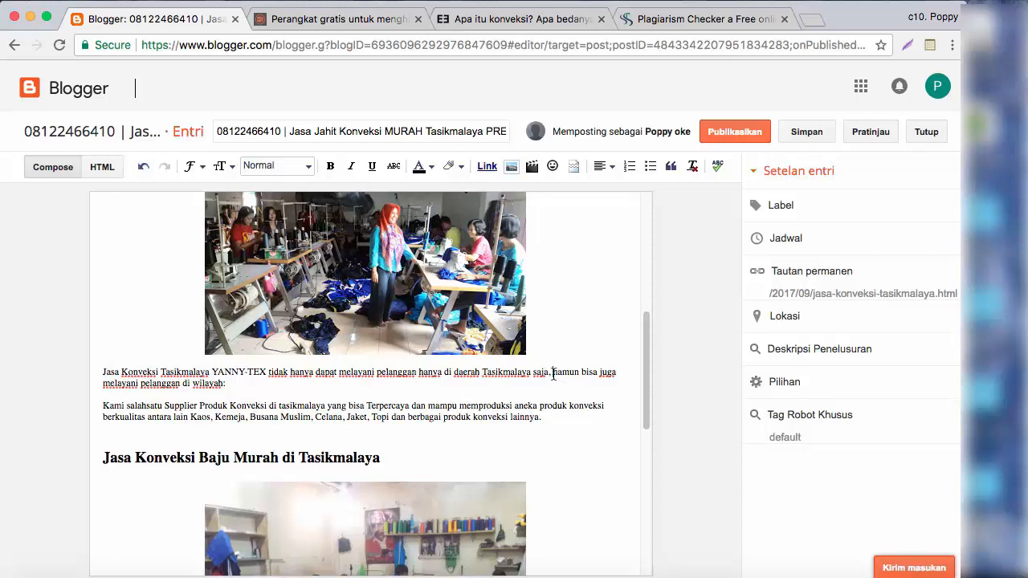
Step: Try adding "jasa konveksi Tasikmalaya" before "namun" in the paragraph, copy the phrase, and remove it again
{"action": "left_click", "coordinate": [552, 375]}
{"action": "type", "text": "jasa konveksi Tasikmalaya"}
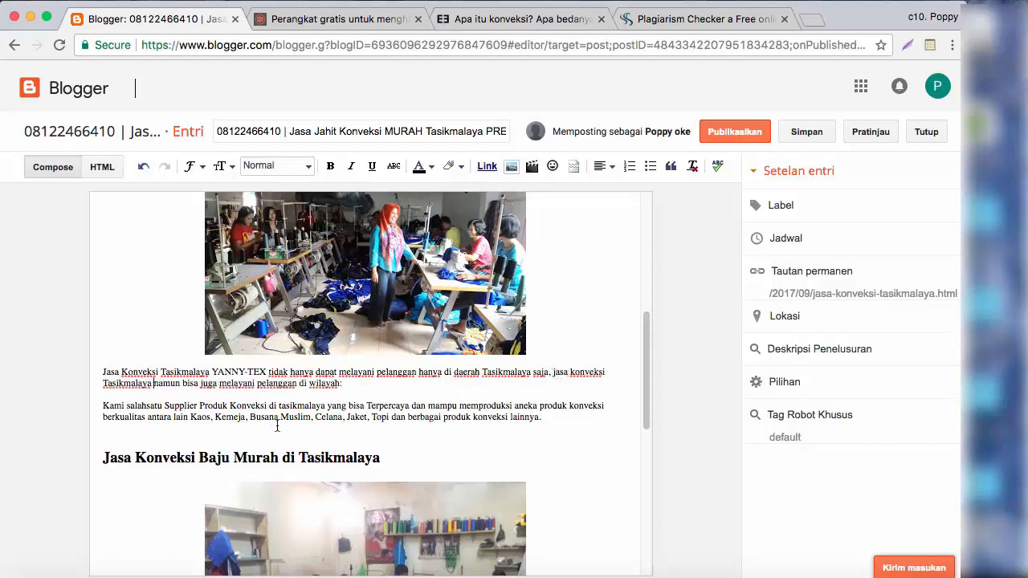
{"action": "left_click_drag", "start_coordinate": [153, 383], "coordinate": [552, 372]}
{"action": "key", "text": "super+c"}
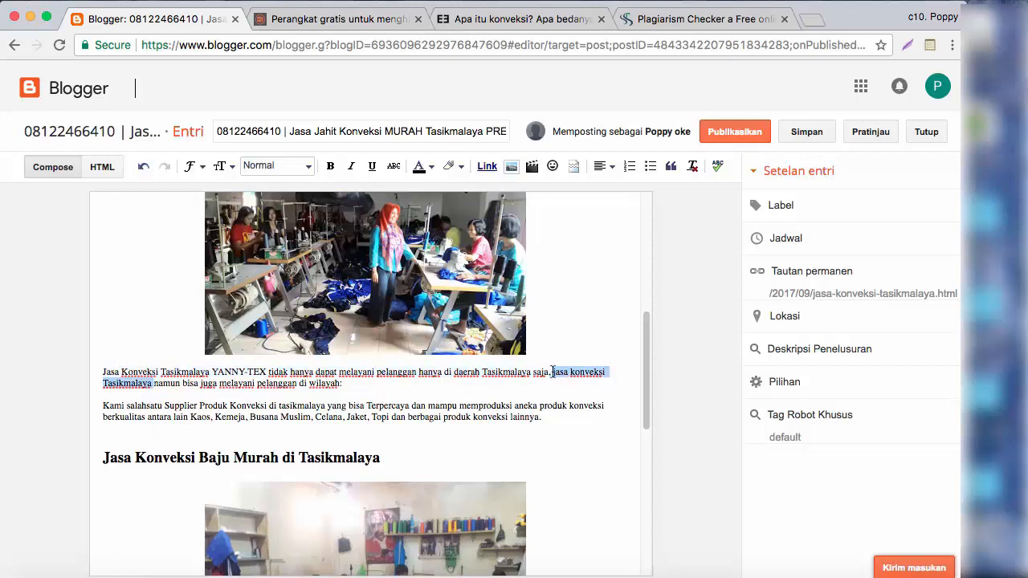
{"action": "key", "text": "BackSpace"}
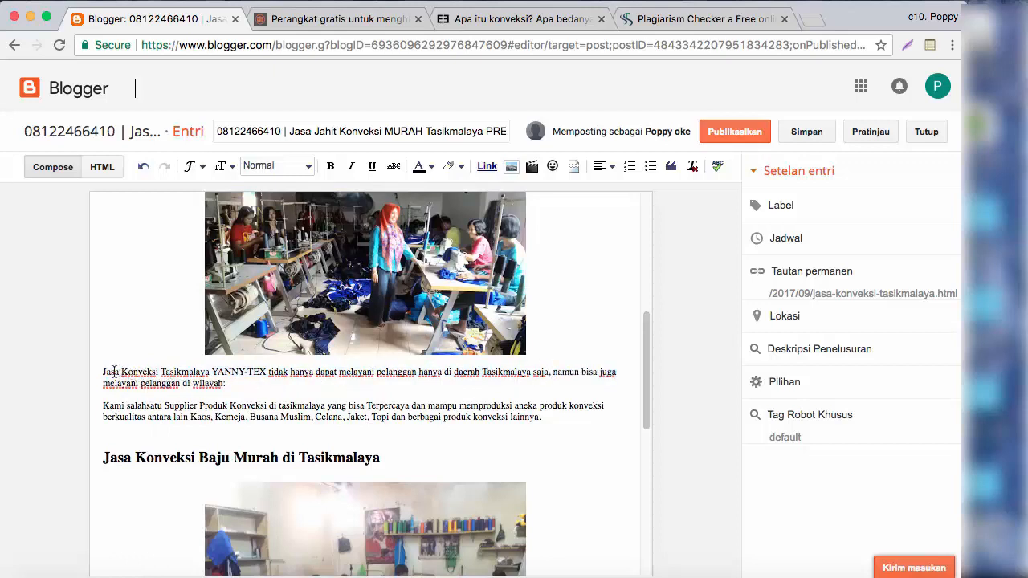
Step: Compare the keyword at the start of the middle paragraph with the bold keyword in the opening paragraph
{"action": "left_click_drag", "start_coordinate": [103, 374], "coordinate": [183, 375]}
{"action": "scroll", "coordinate": [183, 375], "scroll_direction": "up", "scroll_amount": 5}
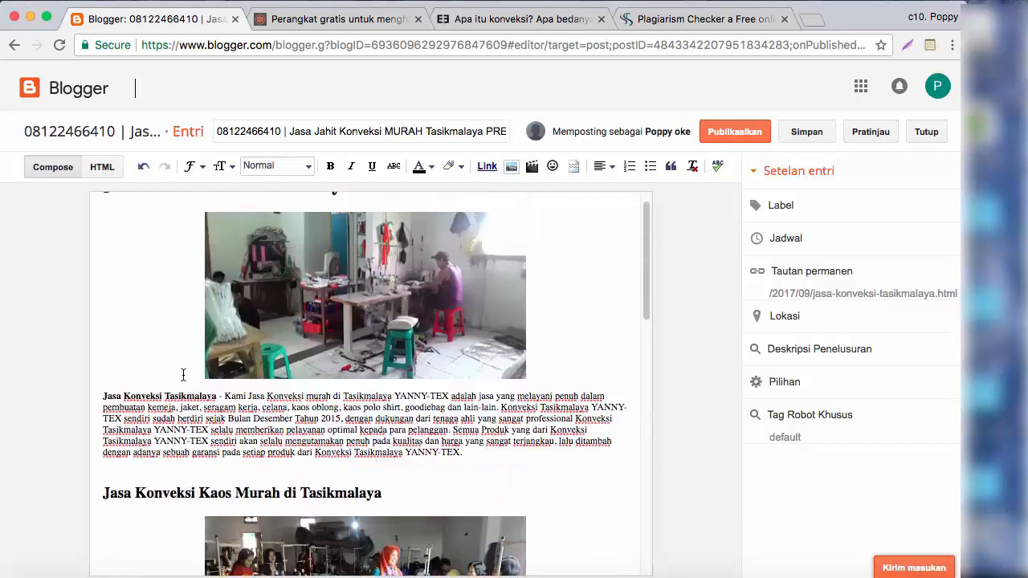
{"action": "scroll", "coordinate": [183, 375], "scroll_direction": "down", "scroll_amount": 5}
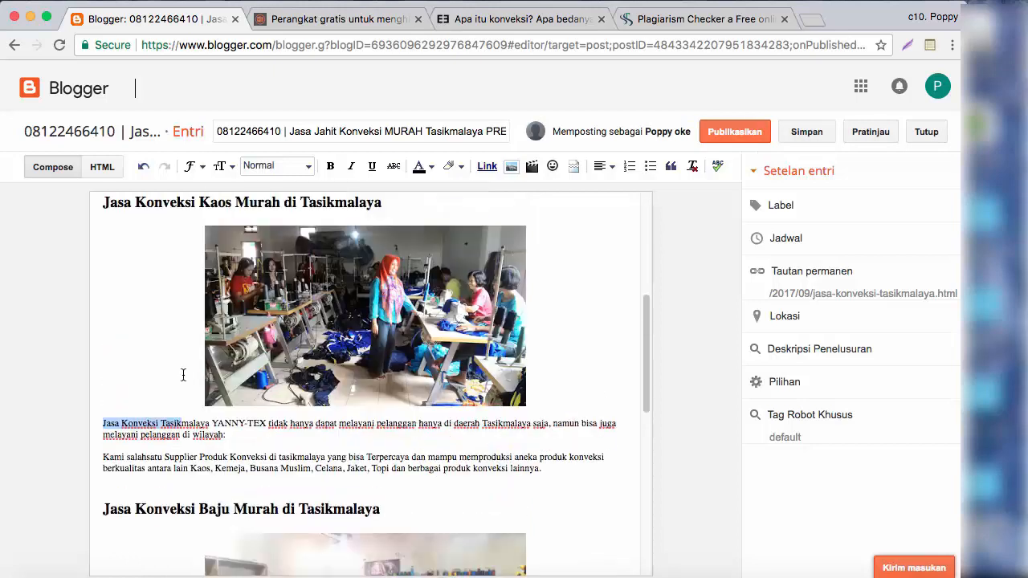
{"action": "left_click", "coordinate": [236, 447]}
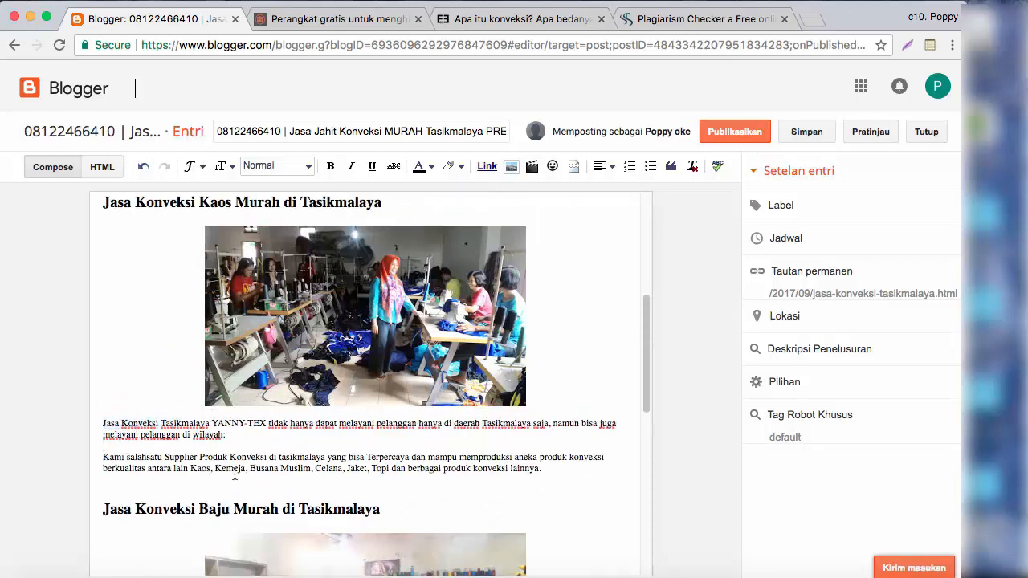
Step: Remove the stray "x" below the post's closing paragraph and end its last sentence with a period
{"action": "scroll", "coordinate": [212, 438], "scroll_direction": "down", "scroll_amount": 5}
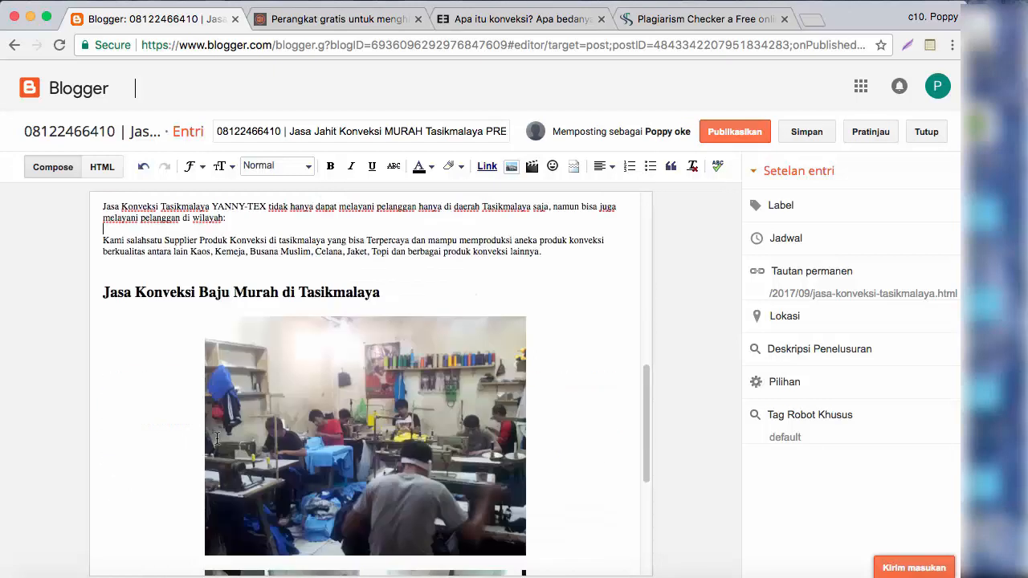
{"action": "scroll", "coordinate": [218, 439], "scroll_direction": "down", "scroll_amount": 1}
{"action": "scroll", "coordinate": [218, 439], "scroll_direction": "down", "scroll_amount": 5}
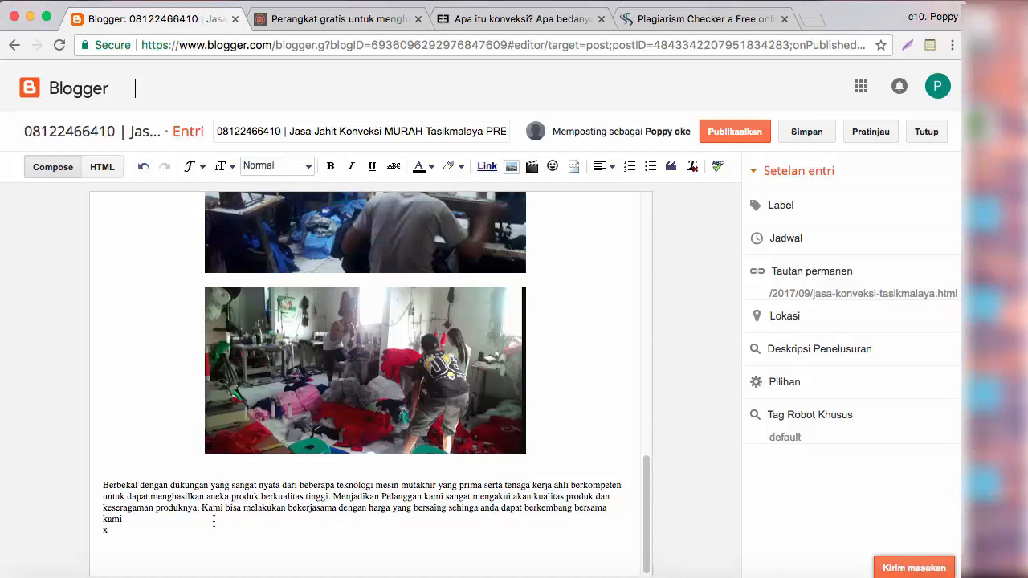
{"action": "key", "text": "BackSpace"}
{"action": "key", "text": "BackSpace"}
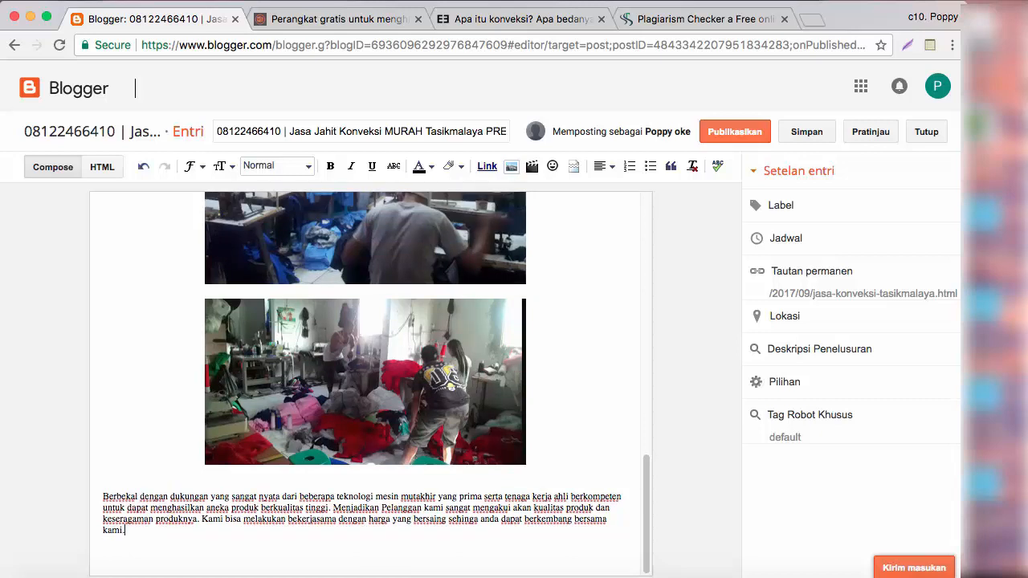
{"action": "key", "text": "Return"}
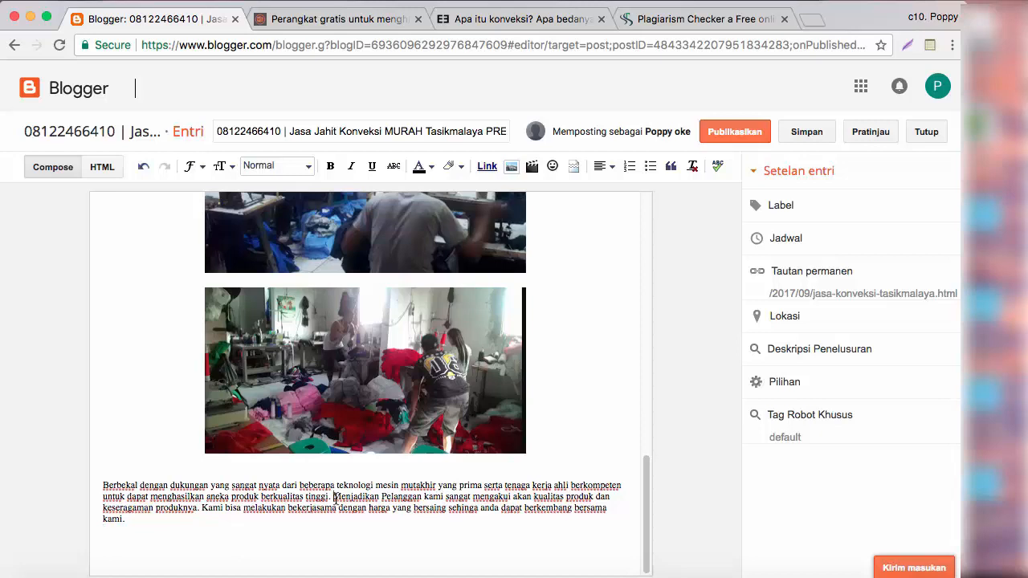
Step: Paste the copied keyword after "Menjadikan Pelanggan kami" in the closing paragraph and capitalise it as "Jasa Konveksi Tasikmalaya"
{"action": "left_click", "coordinate": [447, 497]}
{"action": "key", "text": "super+v"}
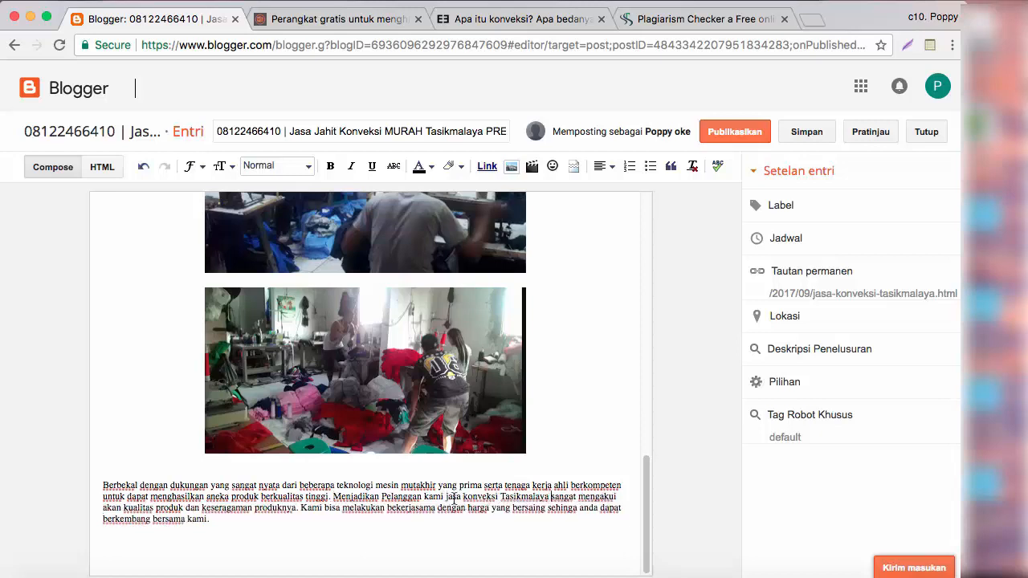
{"action": "type", "text": "J"}
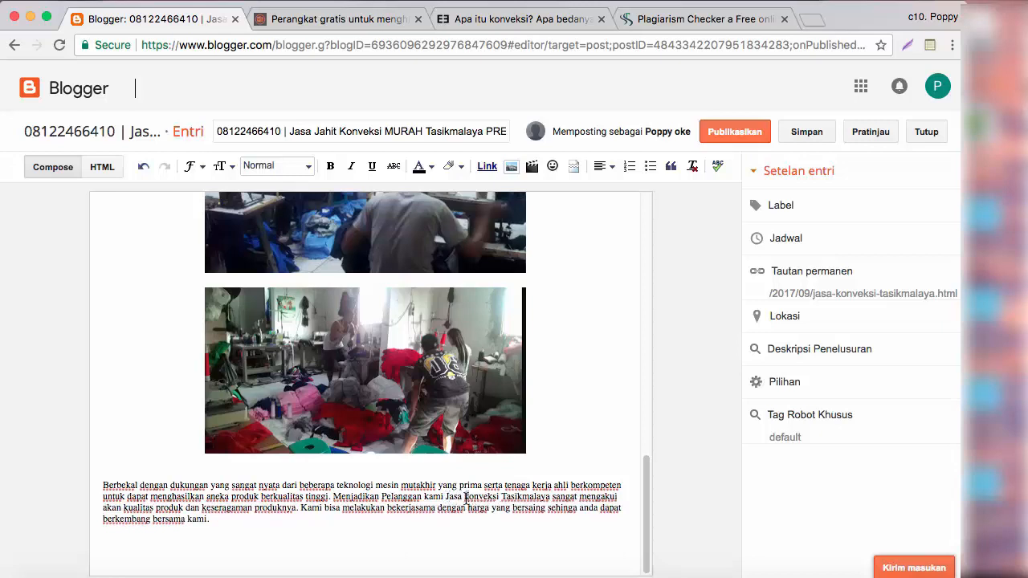
{"action": "left_click", "coordinate": [465, 495]}
{"action": "key", "text": "Delete"}
{"action": "type", "text": "K"}
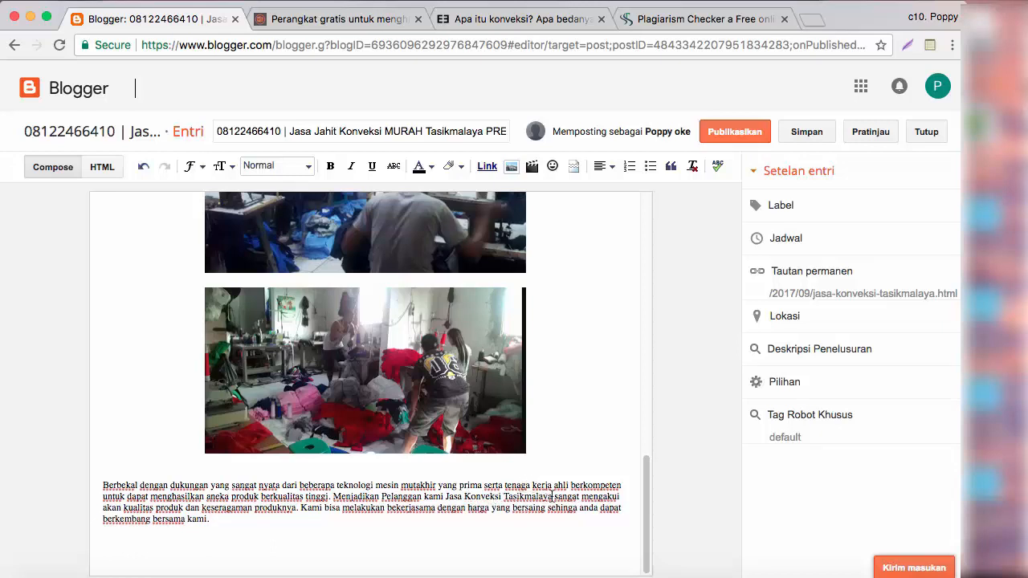
Step: Enclose the keyword "Jasa Konveksi Tasikmalaya" in the closing paragraph in parentheses
{"action": "left_click", "coordinate": [448, 497]}
{"action": "type", "text": "("}
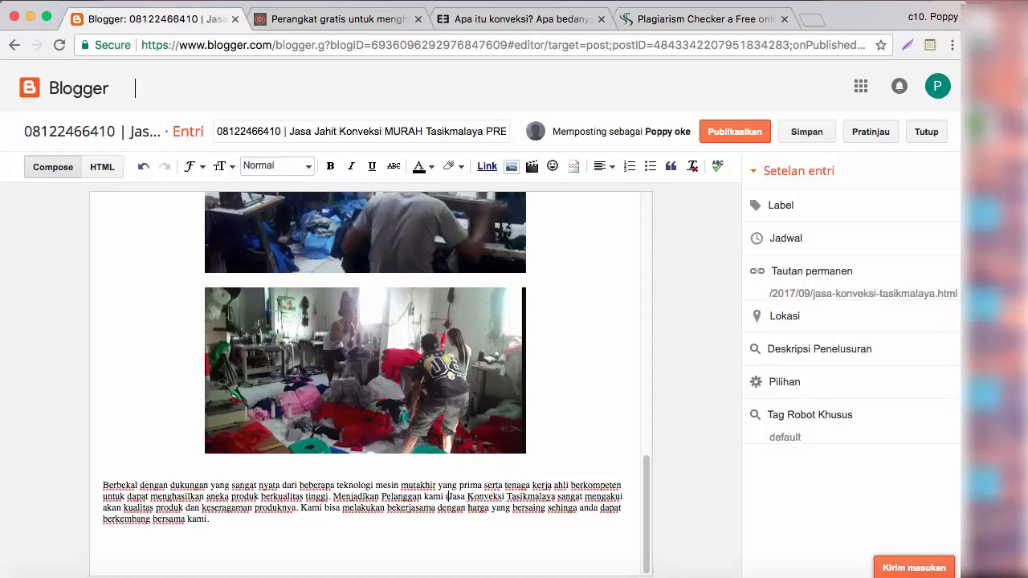
{"action": "left_click", "coordinate": [560, 497]}
{"action": "type", "text": ")"}
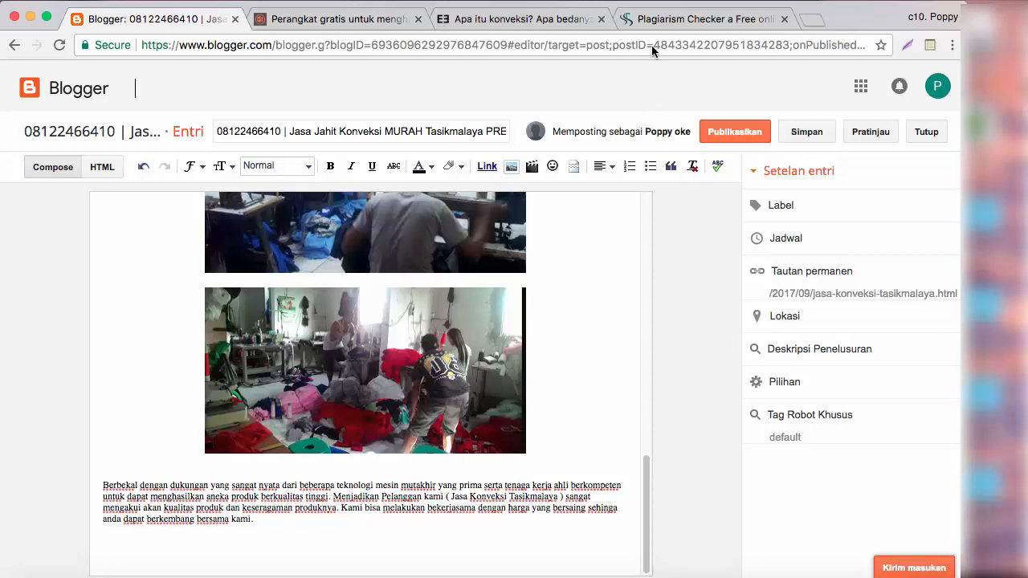
{"action": "left_click", "coordinate": [698, 1]}
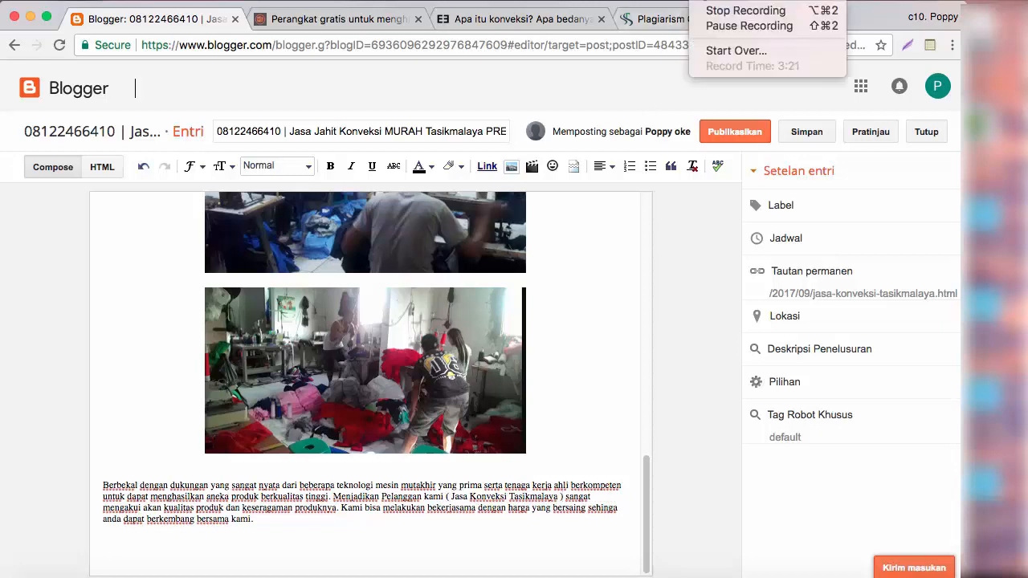
{"action": "left_click", "coordinate": [565, 471]}
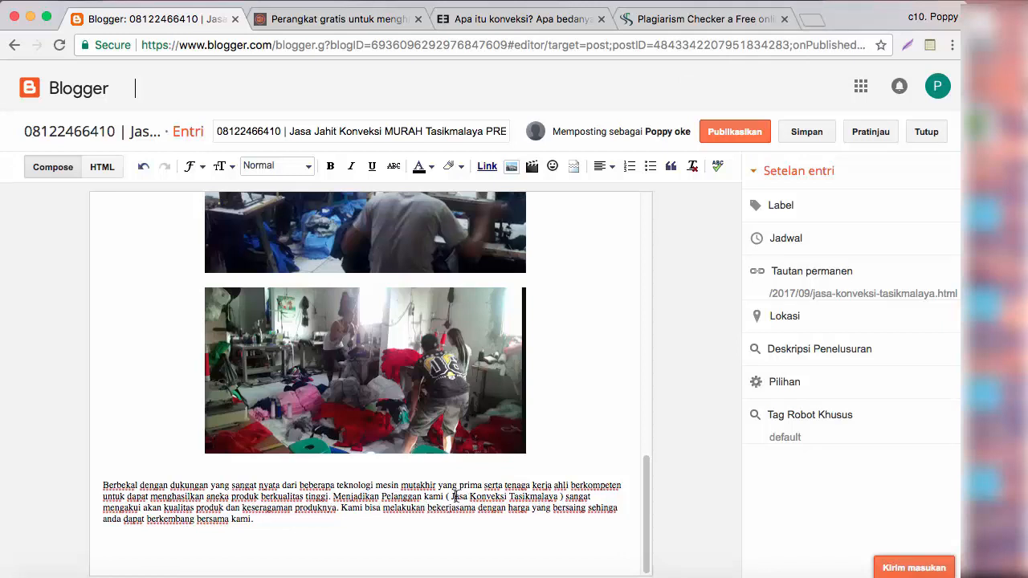
Step: Reread the closing paragraph's keyword sentence and check the keyword placement in the opening, middle and closing paragraphs
{"action": "left_click_drag", "start_coordinate": [455, 497], "coordinate": [555, 501]}
{"action": "left_click_drag", "start_coordinate": [332, 495], "coordinate": [510, 518]}
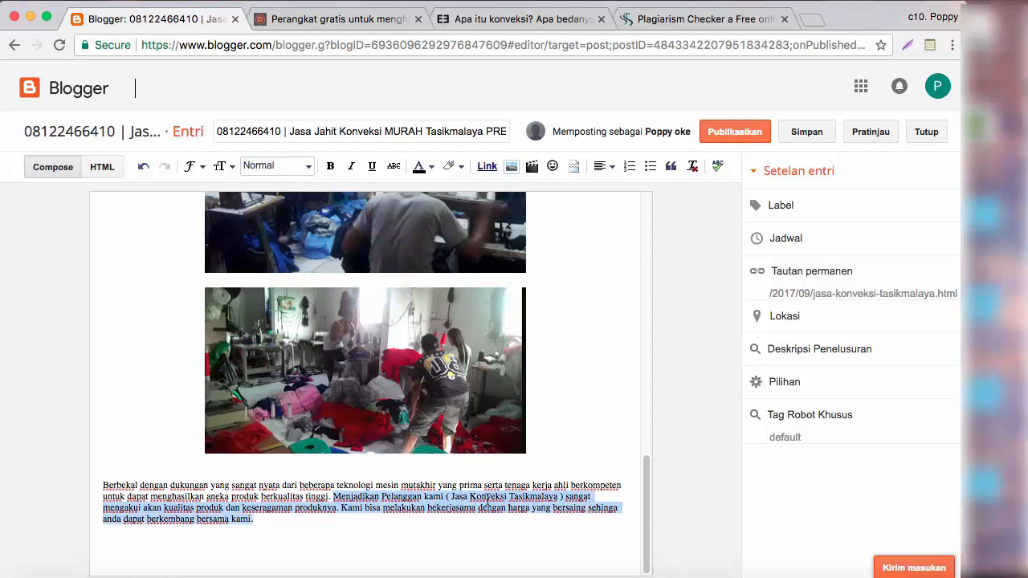
{"action": "left_click", "coordinate": [425, 518]}
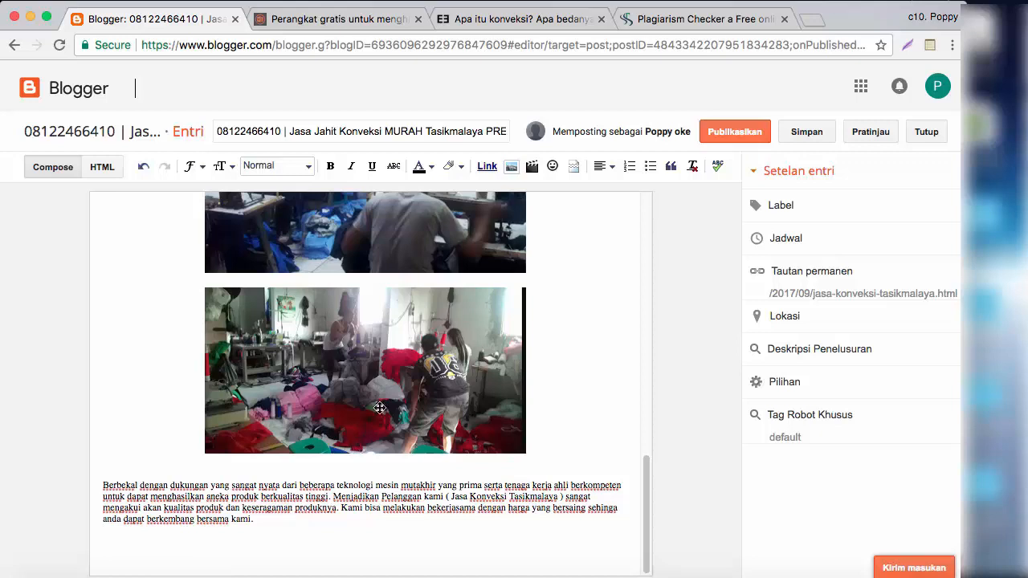
{"action": "scroll", "coordinate": [387, 402], "scroll_direction": "up", "scroll_amount": 1}
{"action": "scroll", "coordinate": [386, 402], "scroll_direction": "up", "scroll_amount": 10}
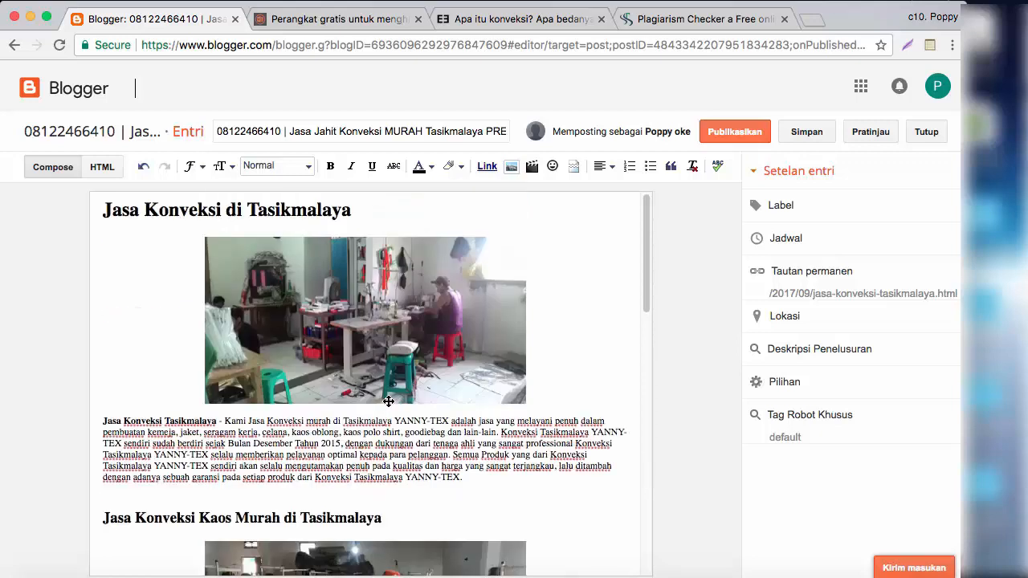
{"action": "scroll", "coordinate": [374, 386], "scroll_direction": "down", "scroll_amount": 3}
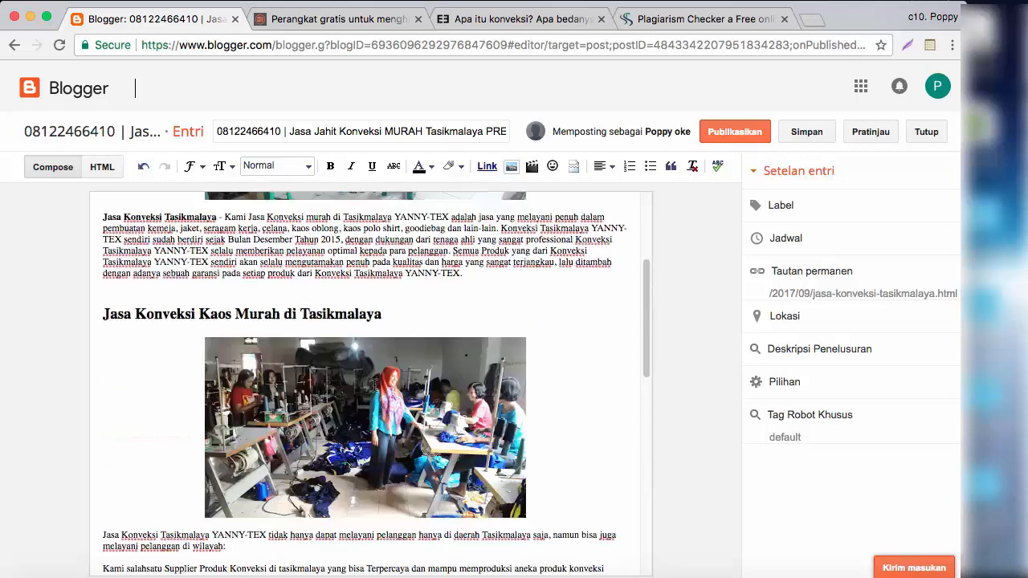
{"action": "scroll", "coordinate": [261, 243], "scroll_direction": "up", "scroll_amount": 2}
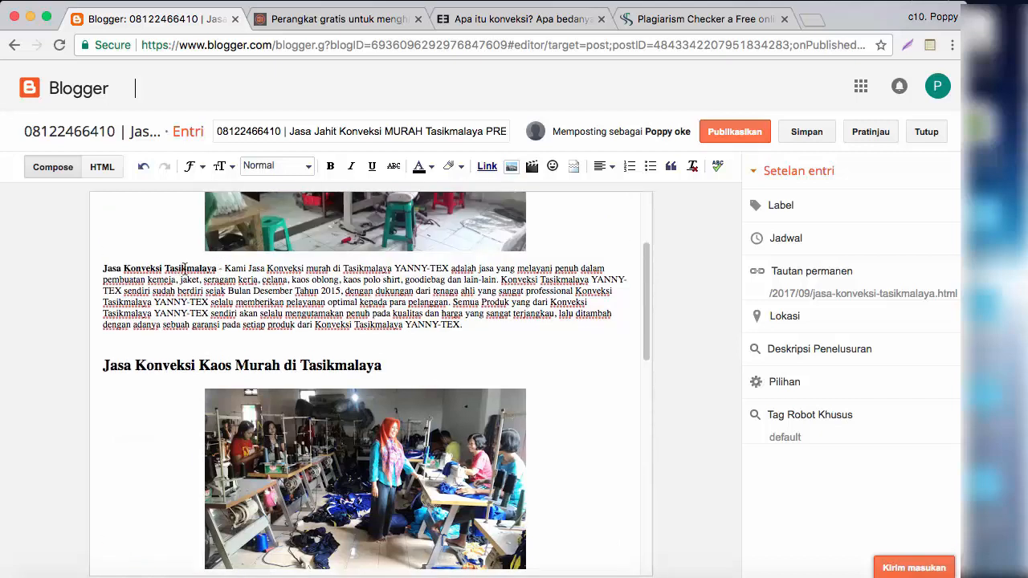
{"action": "scroll", "coordinate": [307, 328], "scroll_direction": "down", "scroll_amount": 3}
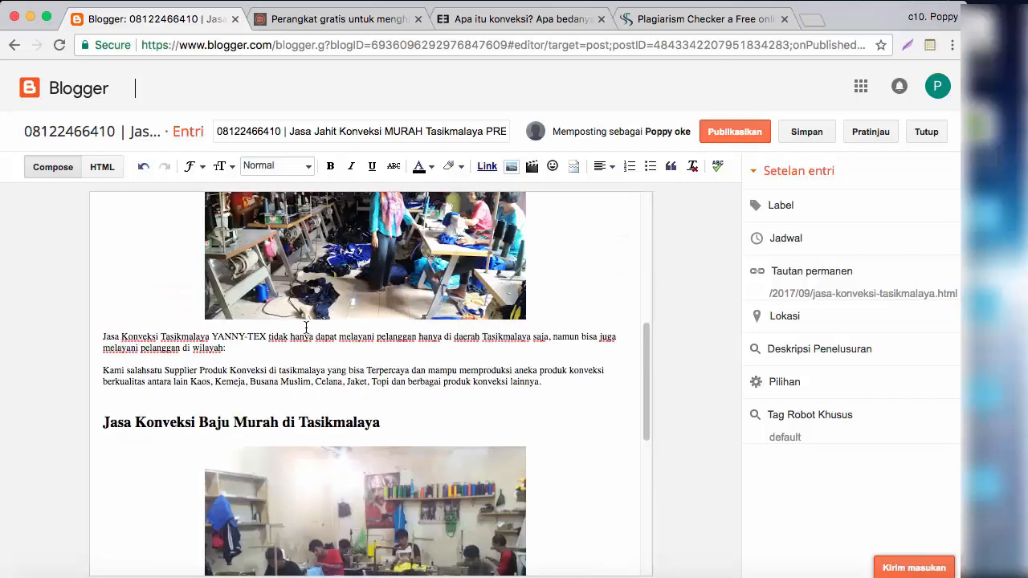
{"action": "scroll", "coordinate": [305, 389], "scroll_direction": "down", "scroll_amount": 5}
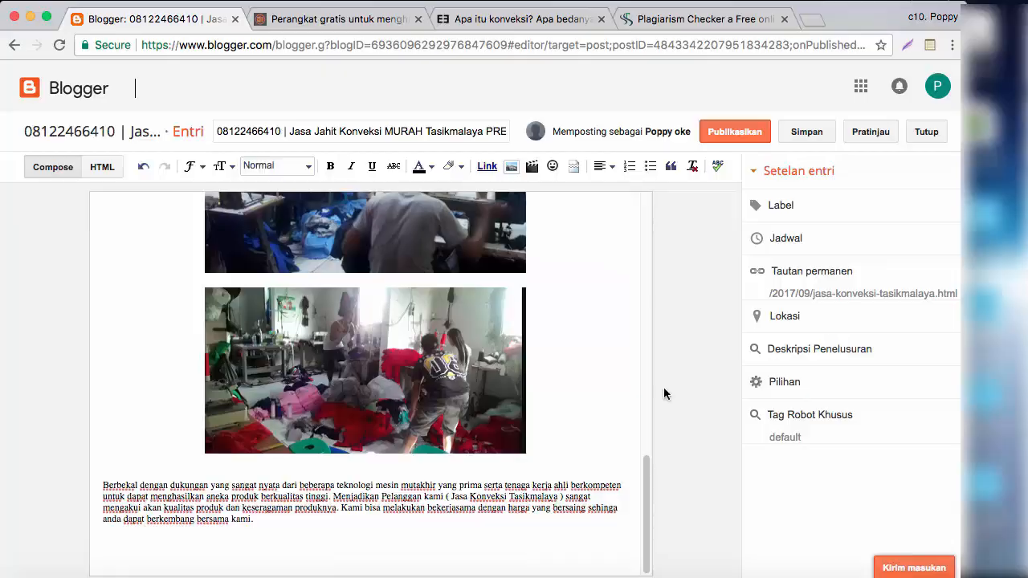
Step: Switch to the MATERI4 document in Word and read the section on using long keywords (KK panjang) in articles
{"action": "key", "text": "super+Tab"}
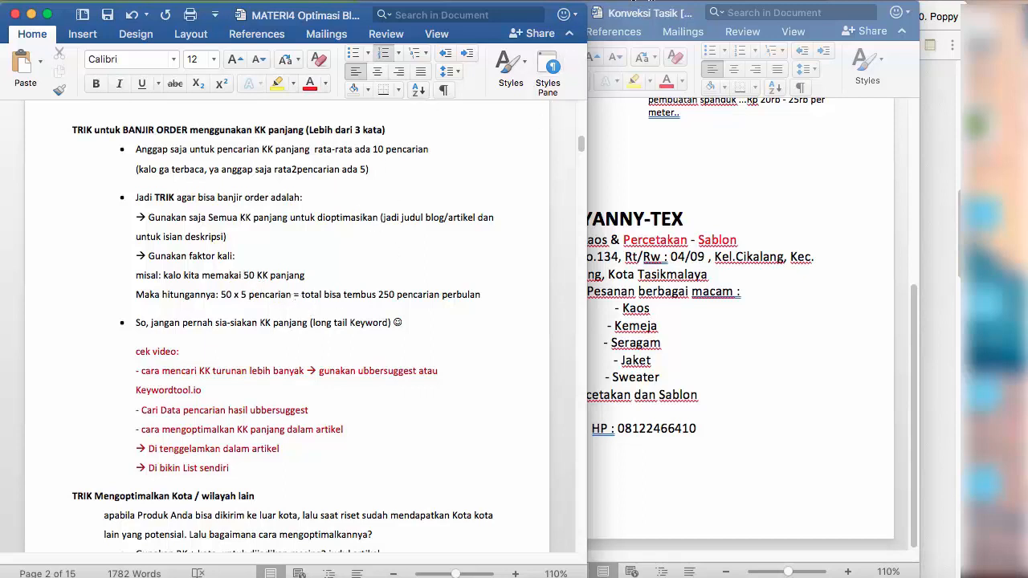
{"action": "left_click", "coordinate": [715, 0]}
{"action": "left_click", "coordinate": [719, 27]}
{"action": "left_click", "coordinate": [159, 469]}
{"action": "key", "text": "BackSpace"}
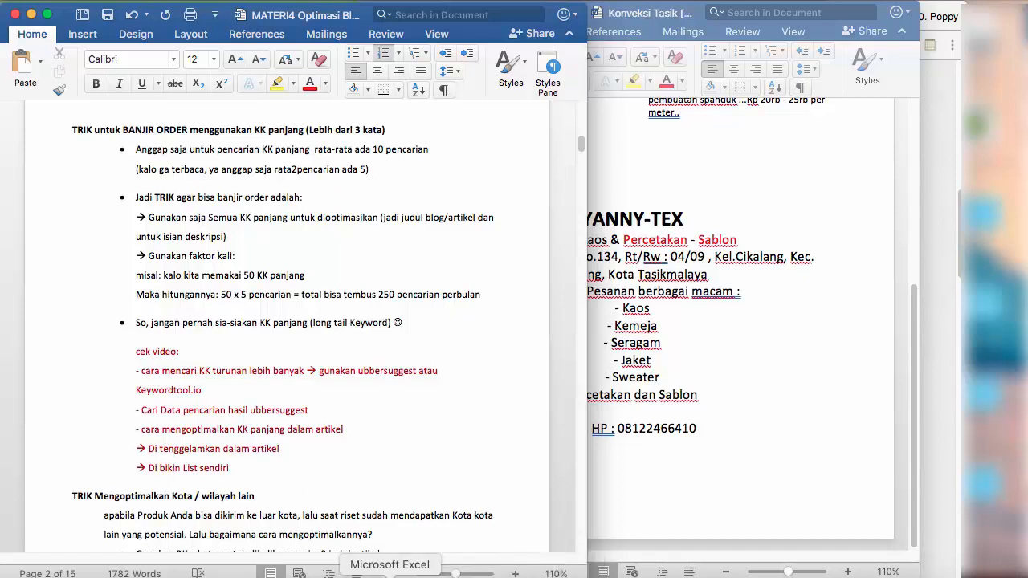
Step: Switch to the "Data Konveksi tasik new" workbook in Excel and go through the blue "konveksi baju" keywords on the Konveksi sheet
{"action": "left_click", "coordinate": [389, 575]}
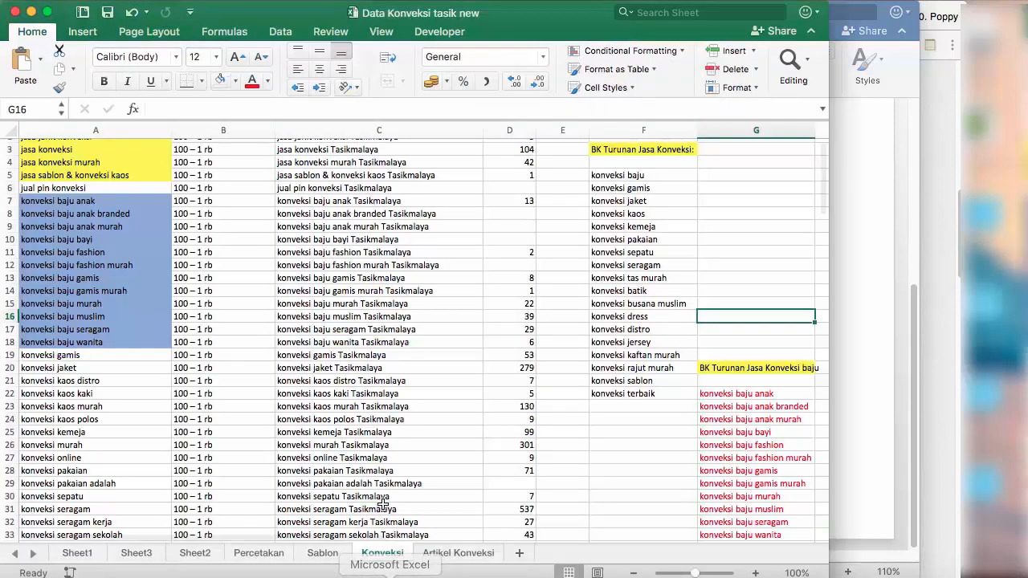
{"action": "left_click", "coordinate": [91, 316]}
{"action": "scroll", "coordinate": [93, 315], "scroll_direction": "up", "scroll_amount": 2}
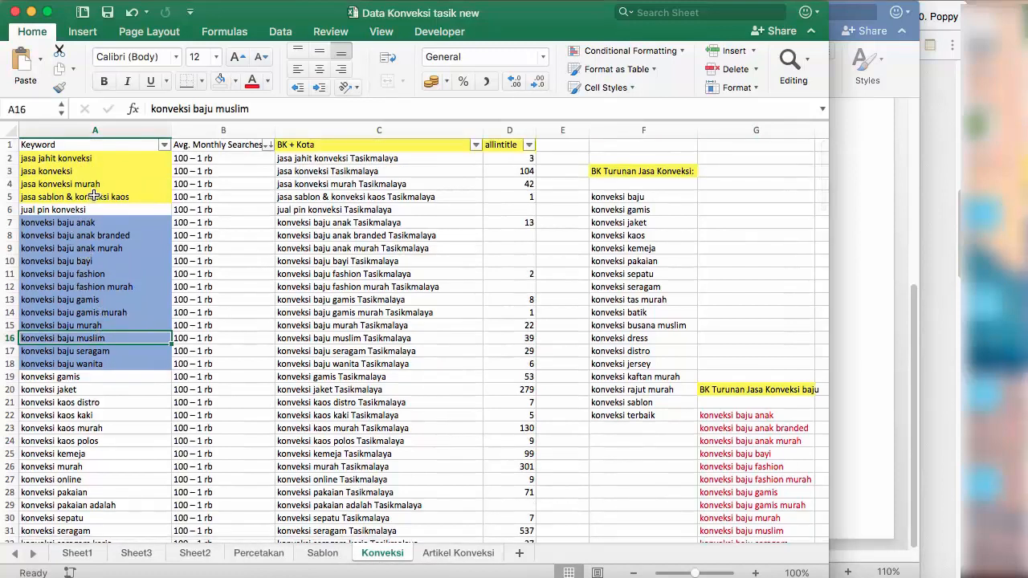
{"action": "scroll", "coordinate": [93, 195], "scroll_direction": "down", "scroll_amount": 1}
{"action": "left_click", "coordinate": [61, 214]}
{"action": "key", "text": "Return"}
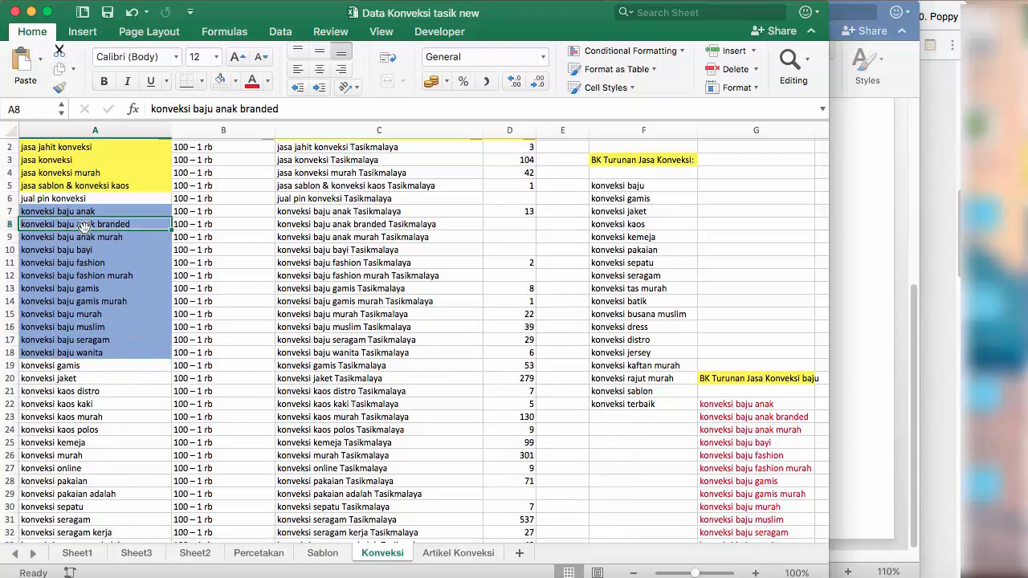
{"action": "key", "text": "Return"}
{"action": "key", "text": "Return"}
{"action": "key", "text": "Return"}
{"action": "key", "text": "Return"}
{"action": "key", "text": "Return"}
{"action": "key", "text": "Return"}
{"action": "key", "text": "Return"}
{"action": "key", "text": "Return"}
{"action": "key", "text": "Return"}
{"action": "key", "text": "Return"}
{"action": "key", "text": "Return"}
{"action": "key", "text": "Return"}
{"action": "key", "text": "Return"}
{"action": "key", "text": "Return"}
{"action": "key", "text": "Return"}
{"action": "key", "text": "Return"}
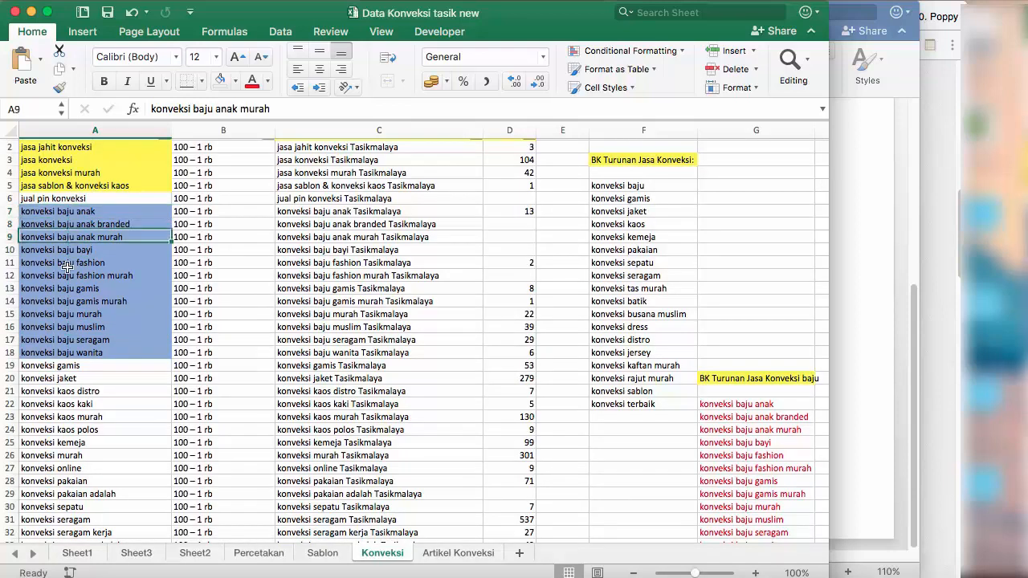
Step: Go through the remaining blue "konveksi baju" keywords in column A, ending with "konveksi baju wanita"
{"action": "key", "text": "Return"}
{"action": "key", "text": "Return"}
{"action": "key", "text": "Return"}
{"action": "key", "text": "Return"}
{"action": "key", "text": "Return"}
{"action": "key", "text": "Return"}
{"action": "key", "text": "Return"}
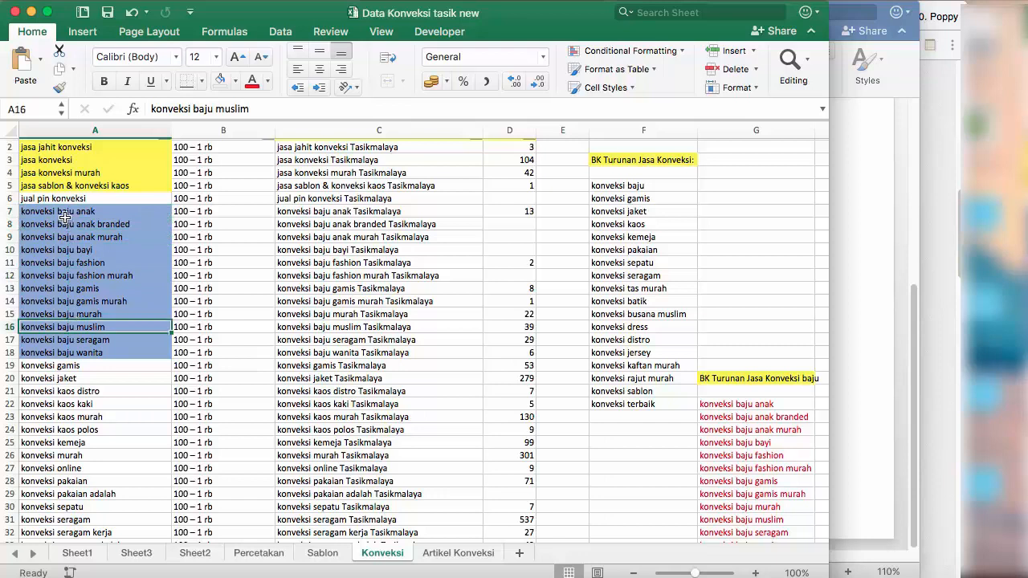
{"action": "key", "text": "Return"}
{"action": "key", "text": "Return"}
{"action": "key", "text": "Return"}
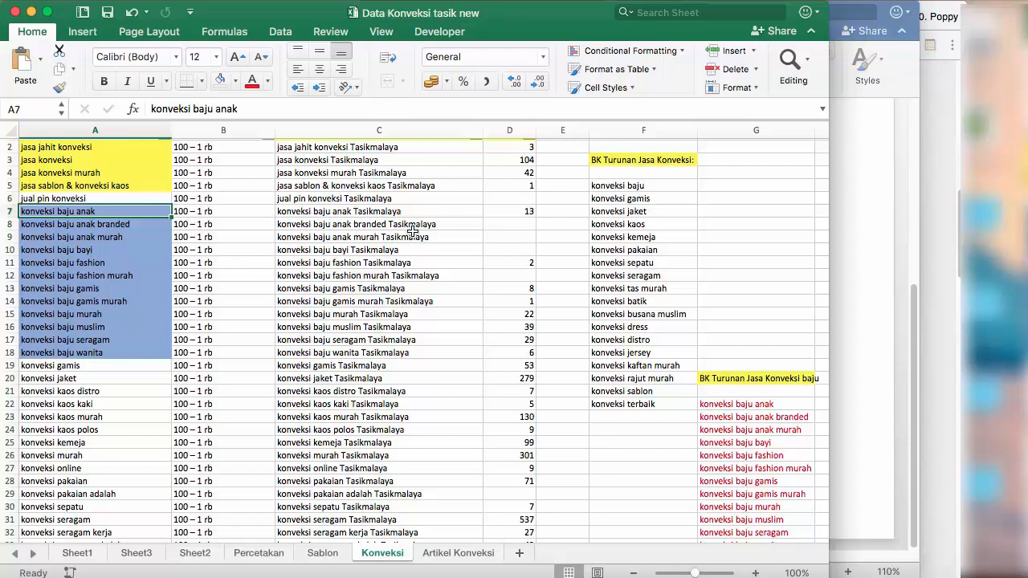
Step: Check the article list on the Artikel Konveksi sheet, starting from "jasa konveksi Tasikmalaya"
{"action": "left_click", "coordinate": [446, 554]}
{"action": "left_click", "coordinate": [277, 258]}
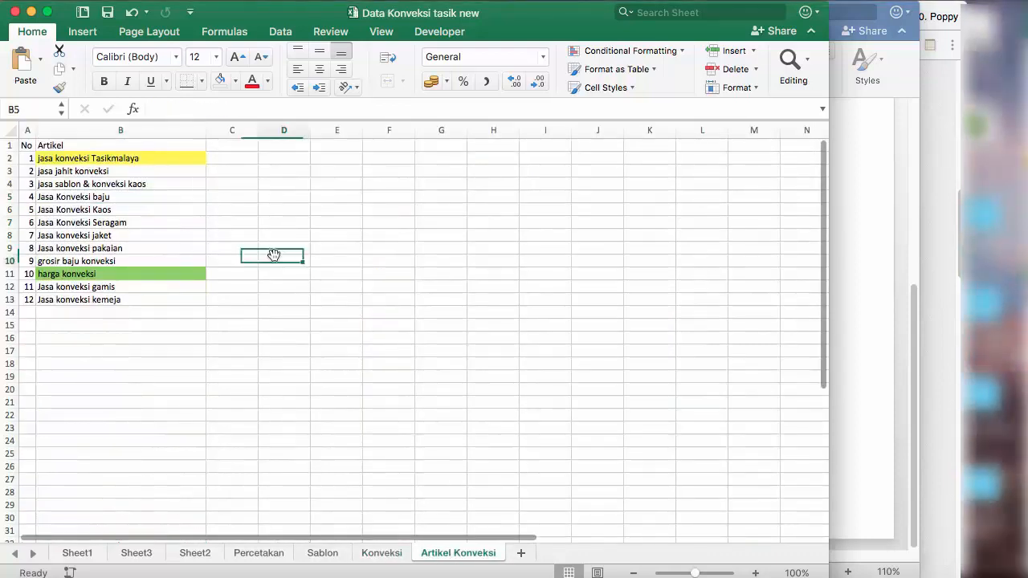
{"action": "left_click", "coordinate": [89, 161]}
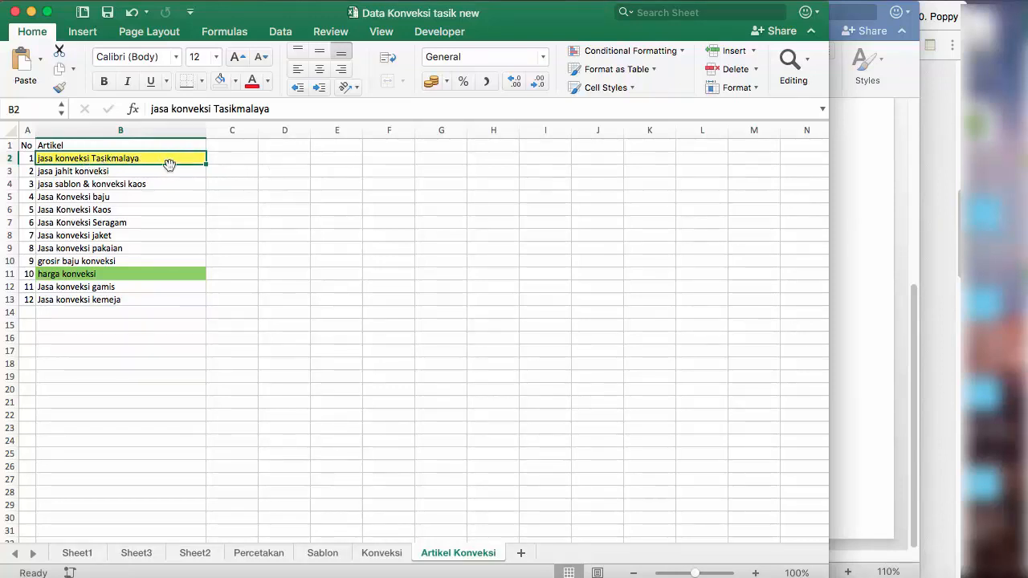
Step: Return to the Konveksi sheet and go through the "BK Turunan Jasa Konveksi:" keywords from "konveksi baju" to "konveksi tas murah"
{"action": "left_click", "coordinate": [373, 554]}
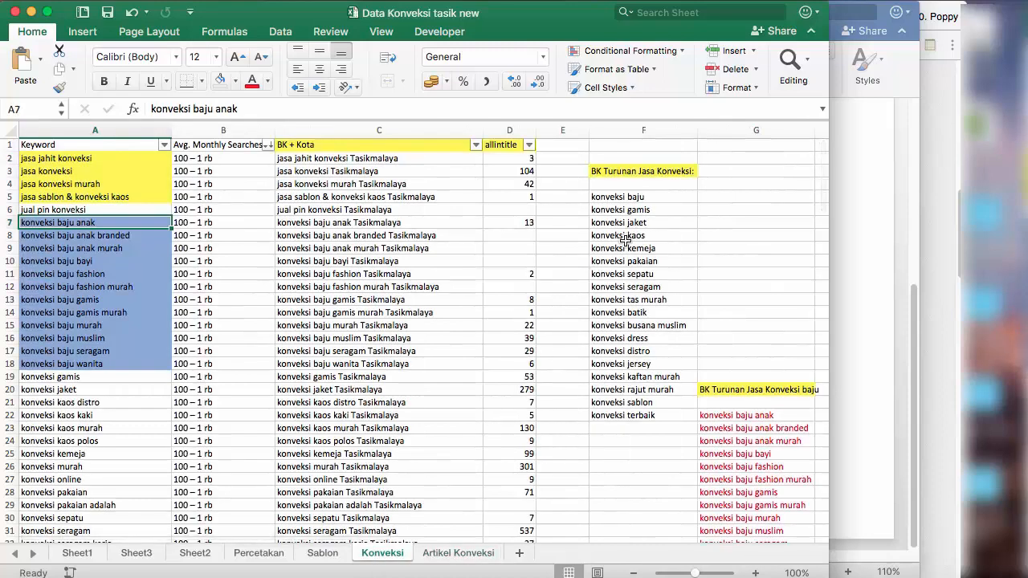
{"action": "left_click", "coordinate": [647, 197]}
{"action": "left_click", "coordinate": [647, 210]}
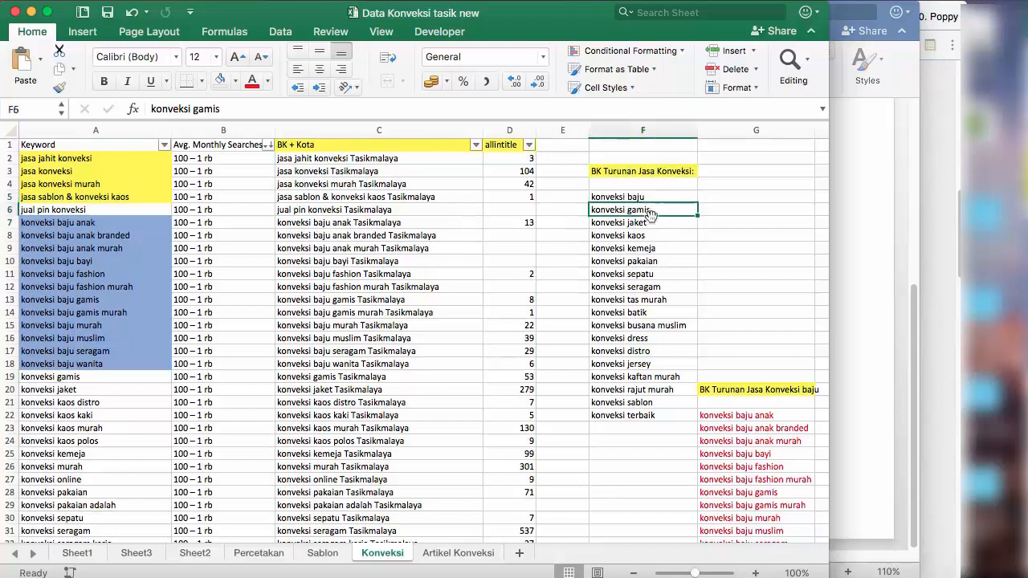
{"action": "left_click", "coordinate": [649, 222]}
{"action": "left_click", "coordinate": [650, 235]}
{"action": "left_click", "coordinate": [649, 249]}
{"action": "left_click", "coordinate": [647, 262]}
{"action": "left_click", "coordinate": [647, 287]}
{"action": "left_click", "coordinate": [642, 302]}
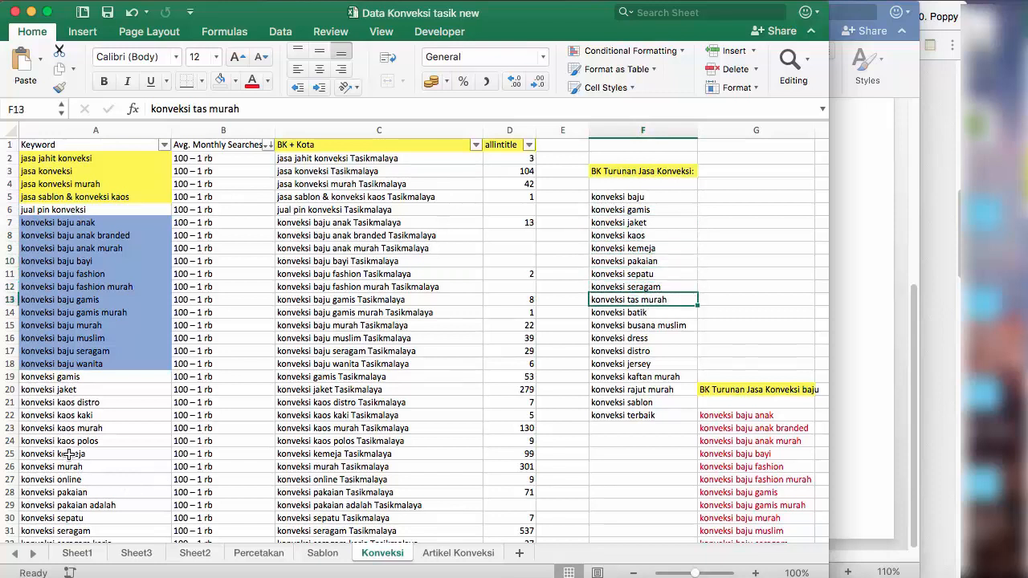
Step: Compare those derived keywords with the column A entries, from "konveksi baju anak" down to "konveksi kemeja"
{"action": "left_click", "coordinate": [90, 225]}
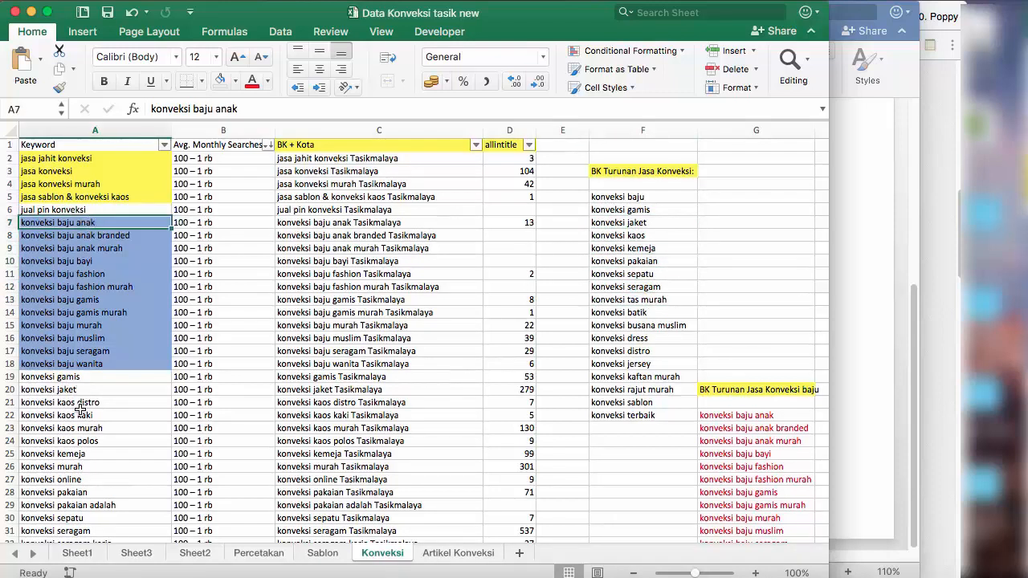
{"action": "left_click", "coordinate": [73, 377]}
{"action": "left_click", "coordinate": [74, 391]}
{"action": "left_click", "coordinate": [75, 401]}
{"action": "left_click", "coordinate": [86, 428]}
{"action": "left_click", "coordinate": [90, 442]}
{"action": "left_click", "coordinate": [97, 455]}
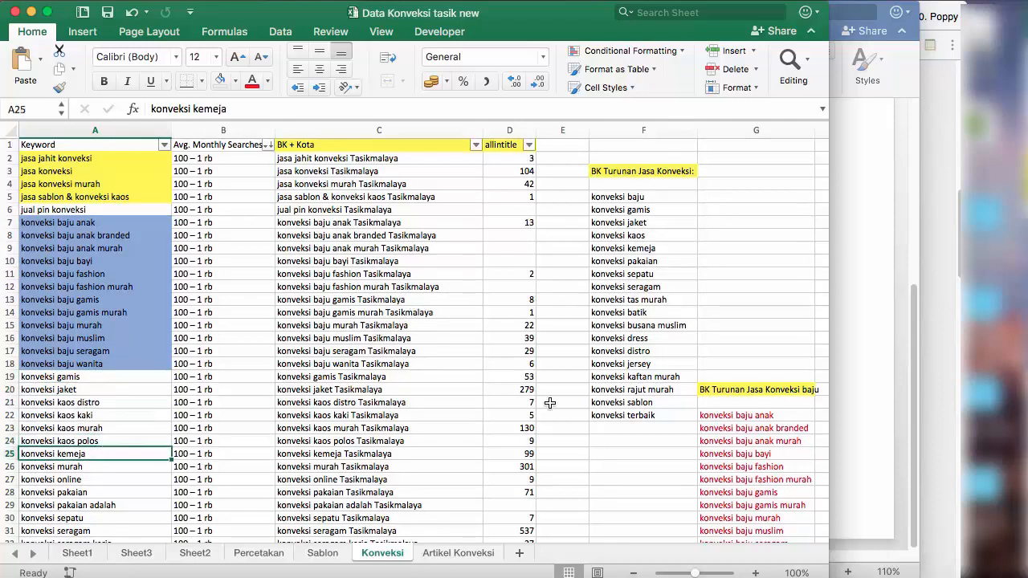
Step: Look at the Artikel Konveksi sheet again, then review the "BK Turunan Jasa Konveksi baju" list in column G of the Konveksi sheet
{"action": "left_click", "coordinate": [471, 554]}
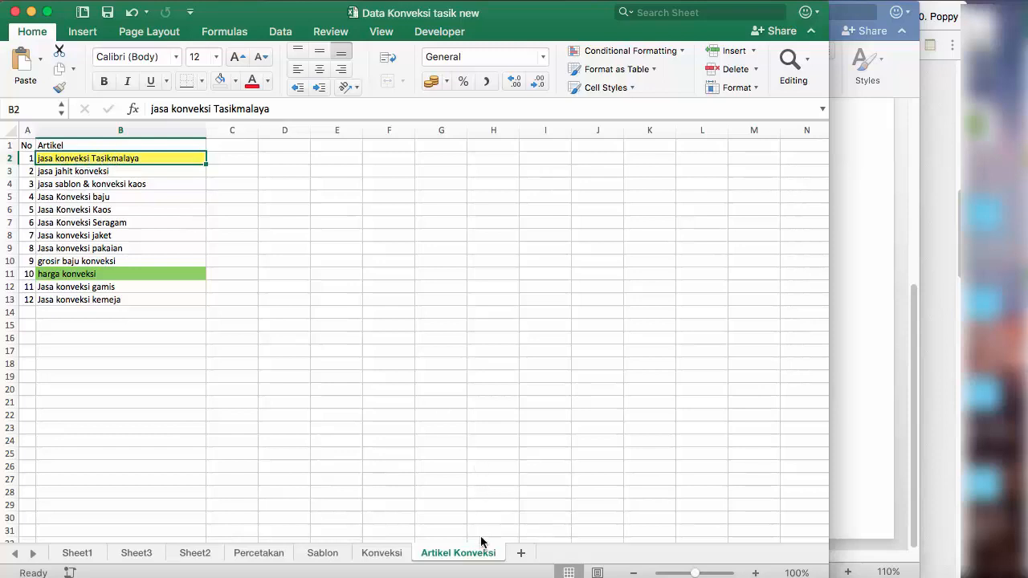
{"action": "left_click", "coordinate": [399, 553]}
{"action": "left_click", "coordinate": [642, 201]}
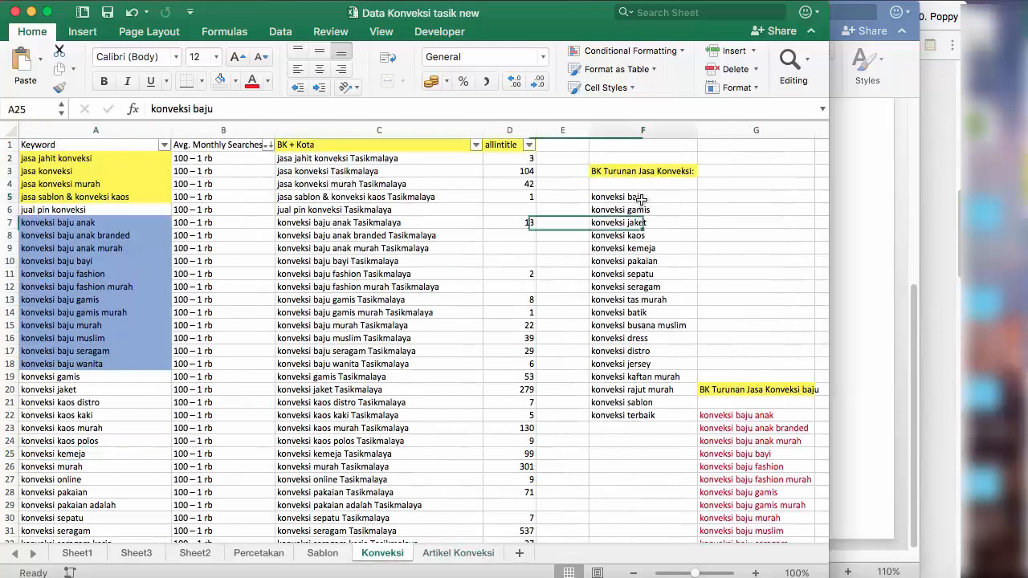
{"action": "scroll", "coordinate": [738, 426], "scroll_direction": "down", "scroll_amount": 3}
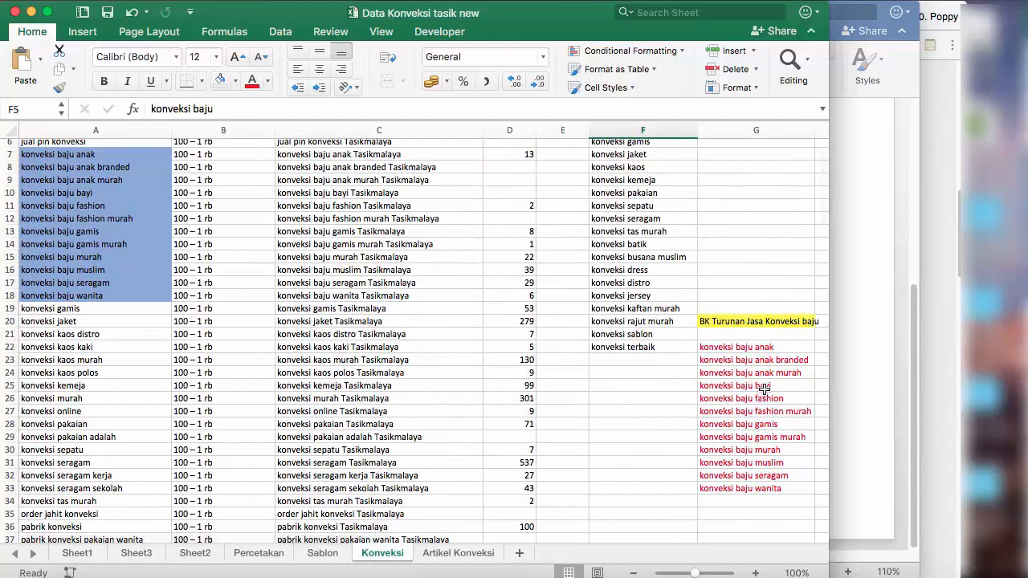
{"action": "left_click_drag", "start_coordinate": [737, 348], "coordinate": [757, 491]}
{"action": "left_click", "coordinate": [748, 321]}
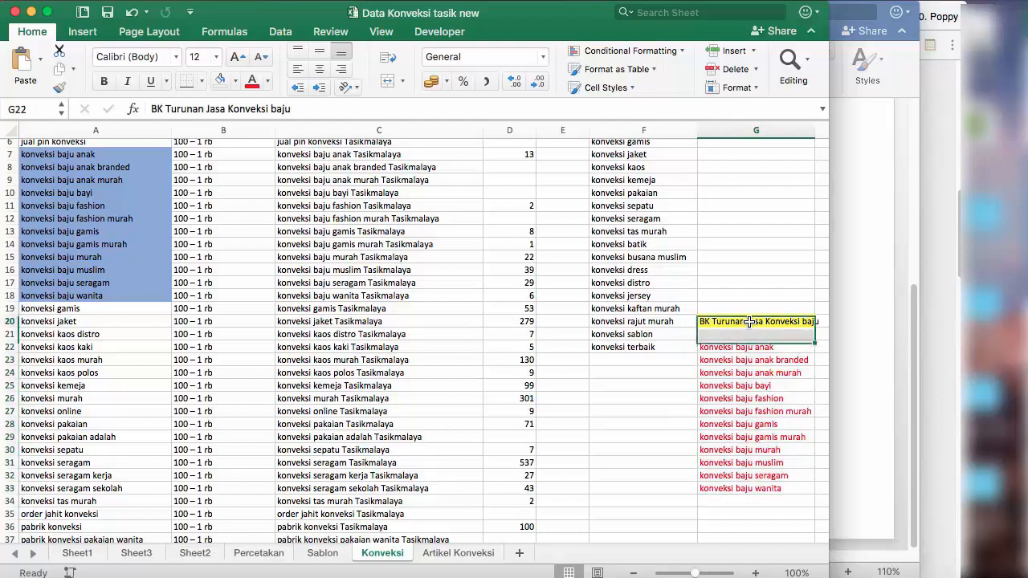
Step: Find the "Jasa Konveksi baju" entry in the Artikel Konveksi list
{"action": "left_click", "coordinate": [447, 554]}
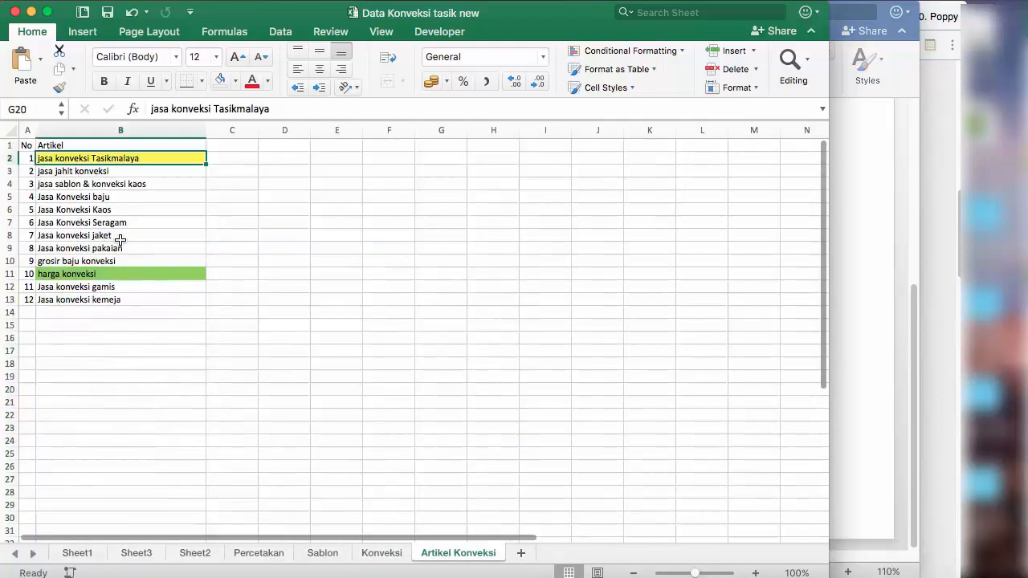
{"action": "left_click", "coordinate": [118, 189]}
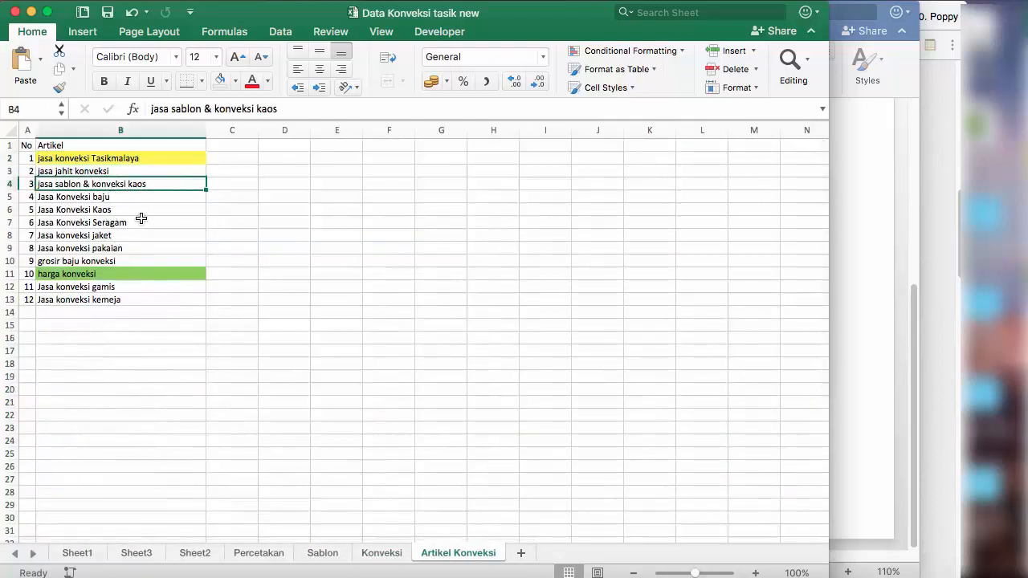
{"action": "left_click", "coordinate": [115, 201]}
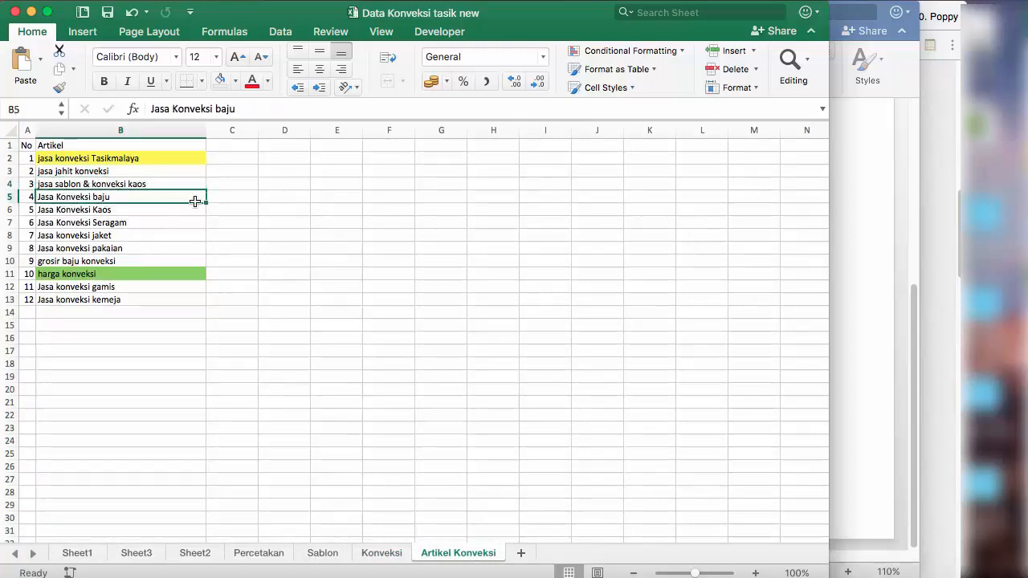
{"action": "left_click", "coordinate": [249, 196]}
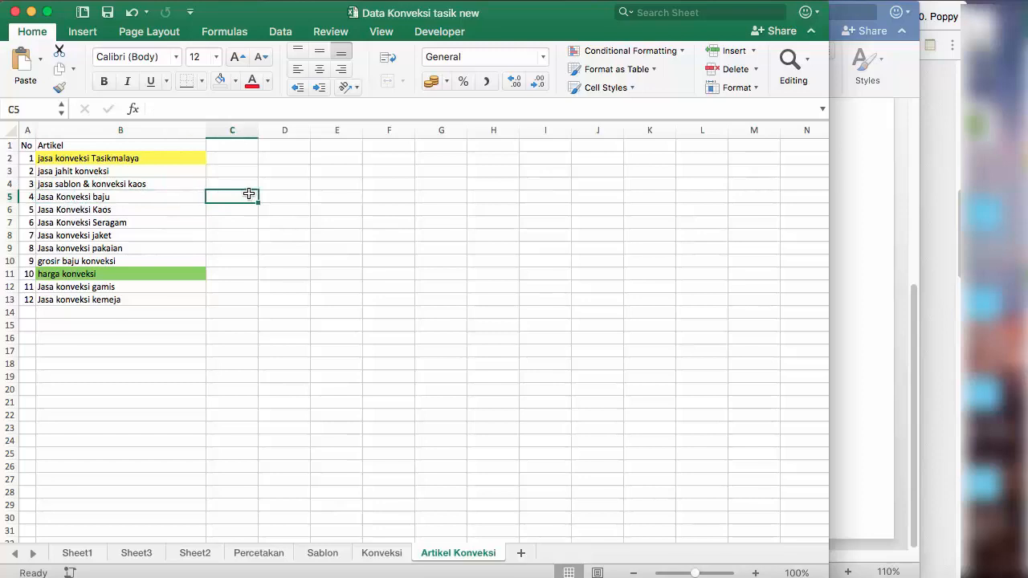
Step: On the Konveksi sheet, highlight the "BK Turunan Jasa Konveksi baju" list with its heading and go back to the "BK Turunan Jasa Konveksi:" heading
{"action": "left_click", "coordinate": [382, 554]}
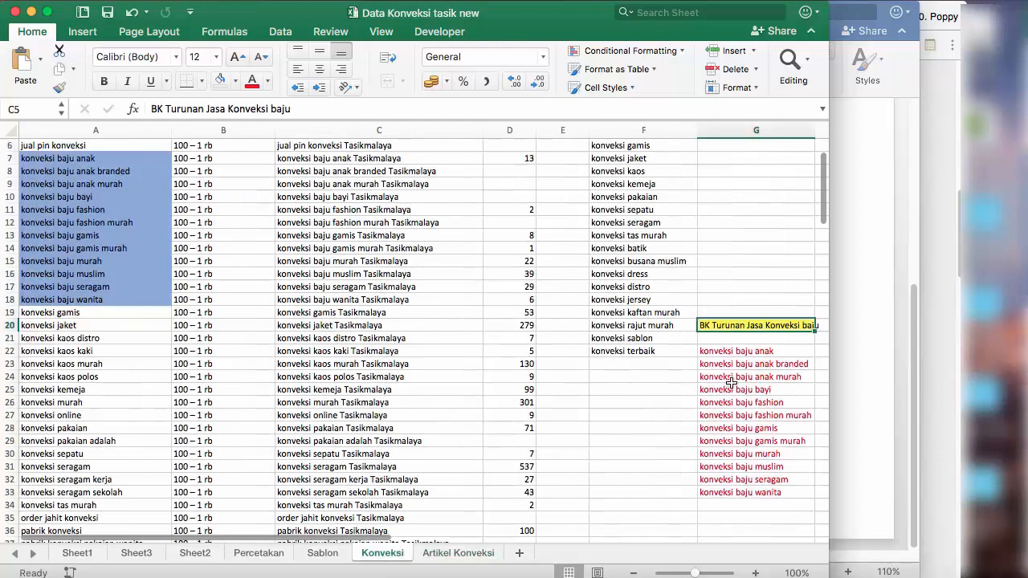
{"action": "left_click_drag", "start_coordinate": [748, 351], "coordinate": [760, 480]}
{"action": "left_click_drag", "start_coordinate": [743, 321], "coordinate": [762, 491]}
{"action": "scroll", "coordinate": [601, 295], "scroll_direction": "up", "scroll_amount": 5}
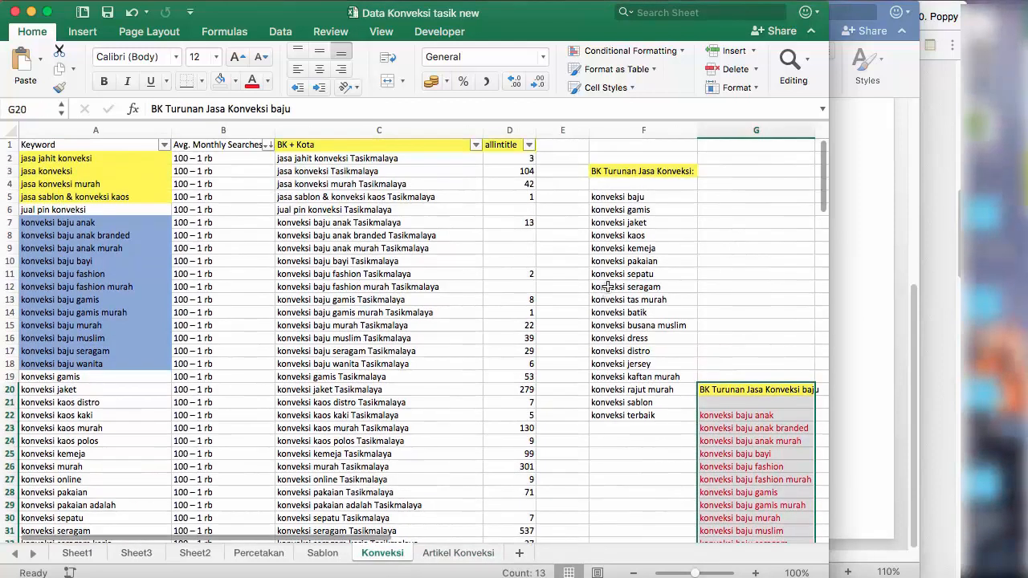
{"action": "left_click", "coordinate": [615, 171]}
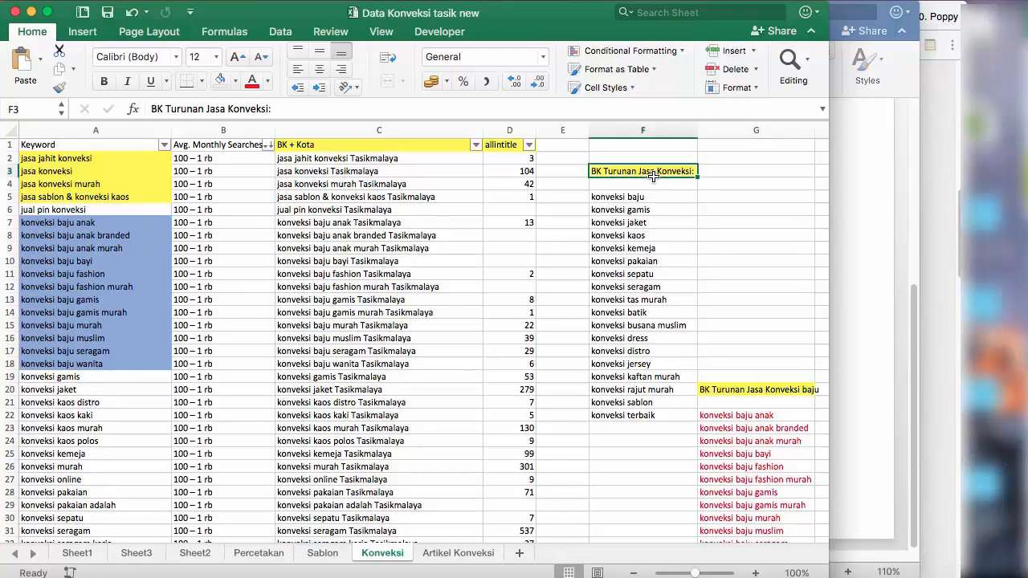
Step: Switch to Chrome and view the opening section of the Jasa Konveksi Tasikmalaya post in the Blogger editor
{"action": "left_click", "coordinate": [507, 572]}
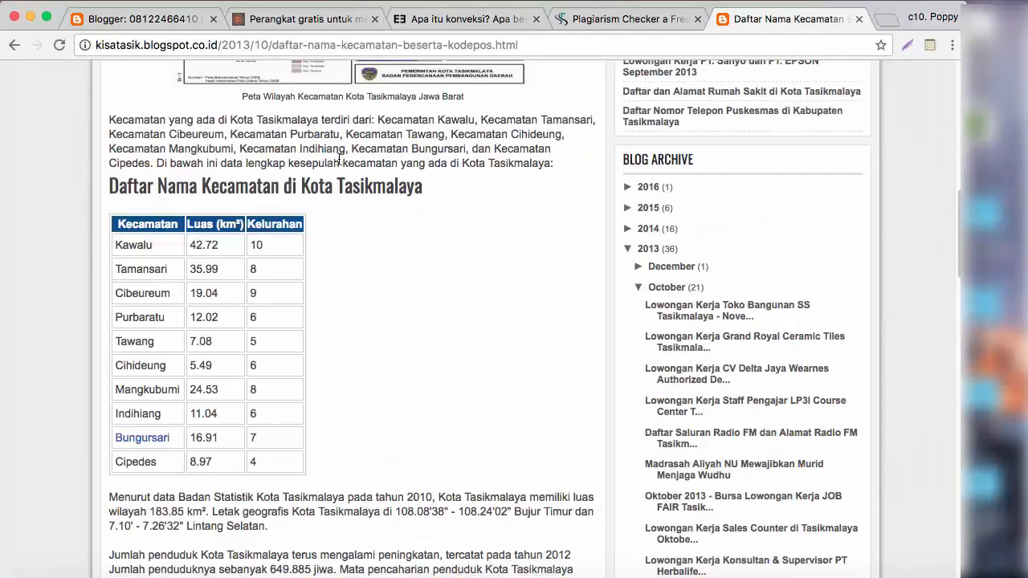
{"action": "left_click", "coordinate": [161, 19]}
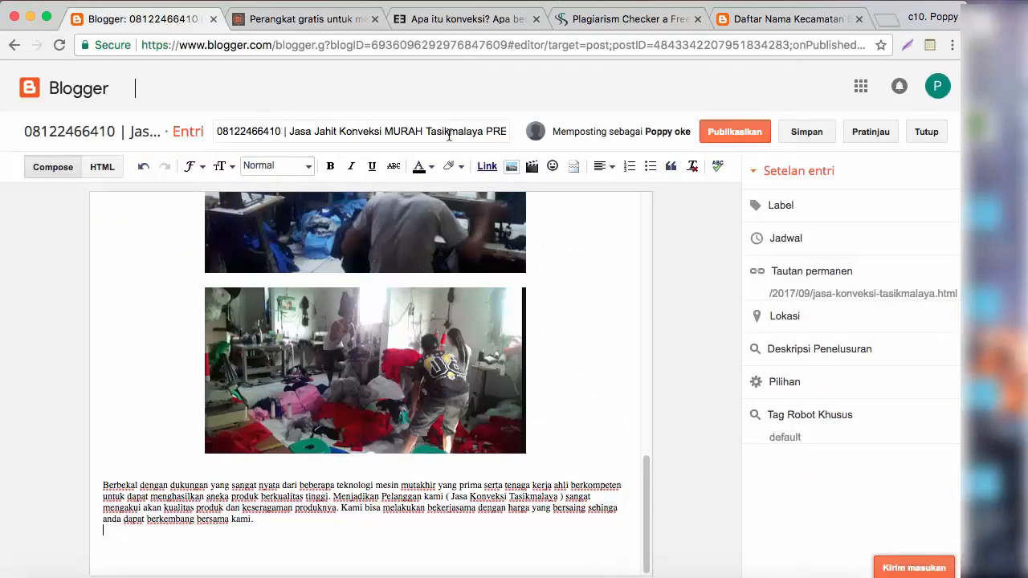
{"action": "scroll", "coordinate": [397, 215], "scroll_direction": "up", "scroll_amount": 10}
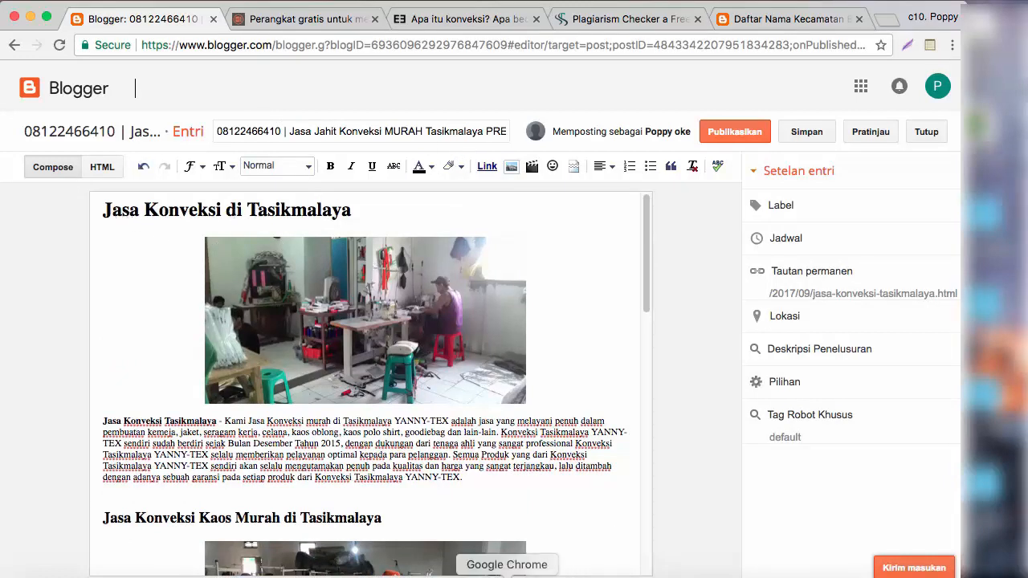
Step: Switch back to the Excel workbook and compare the "BK Turunan Jasa Konveksi:" keywords in F5:F22 with the red "konveksi baju" list in column G
{"action": "left_click", "coordinate": [390, 572]}
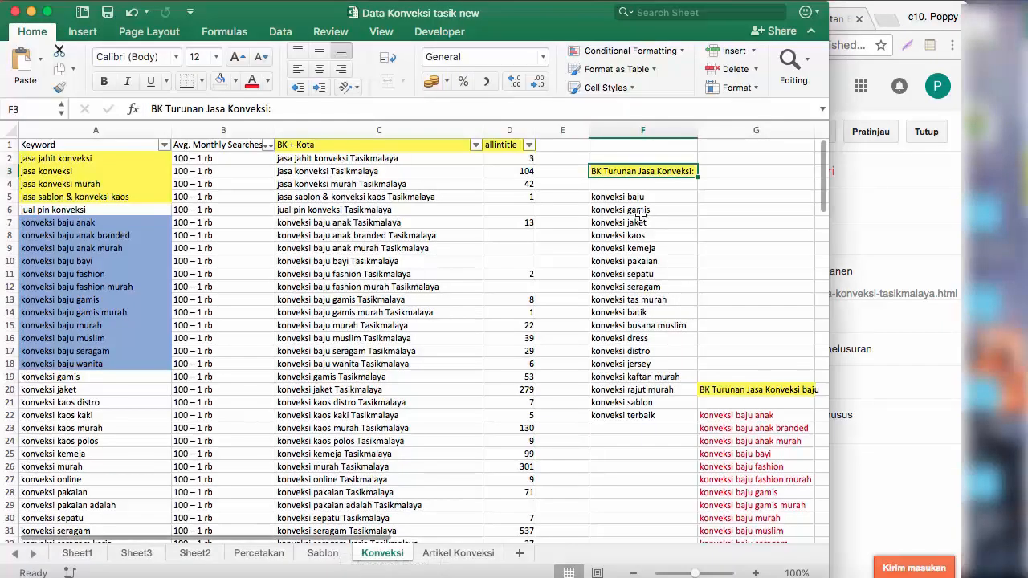
{"action": "left_click", "coordinate": [622, 197]}
{"action": "left_click_drag", "start_coordinate": [622, 197], "coordinate": [645, 420]}
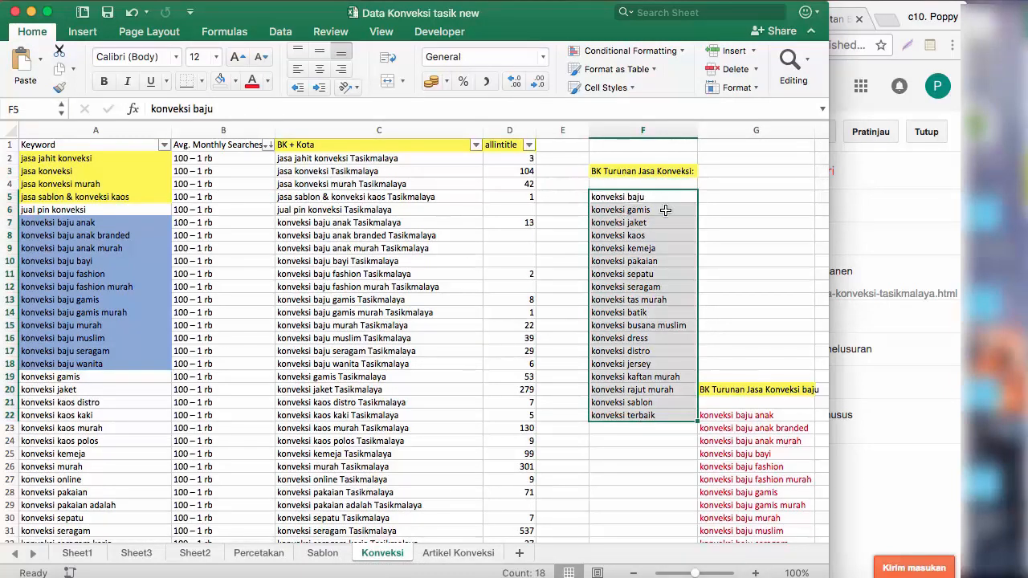
{"action": "left_click_drag", "start_coordinate": [735, 417], "coordinate": [740, 485]}
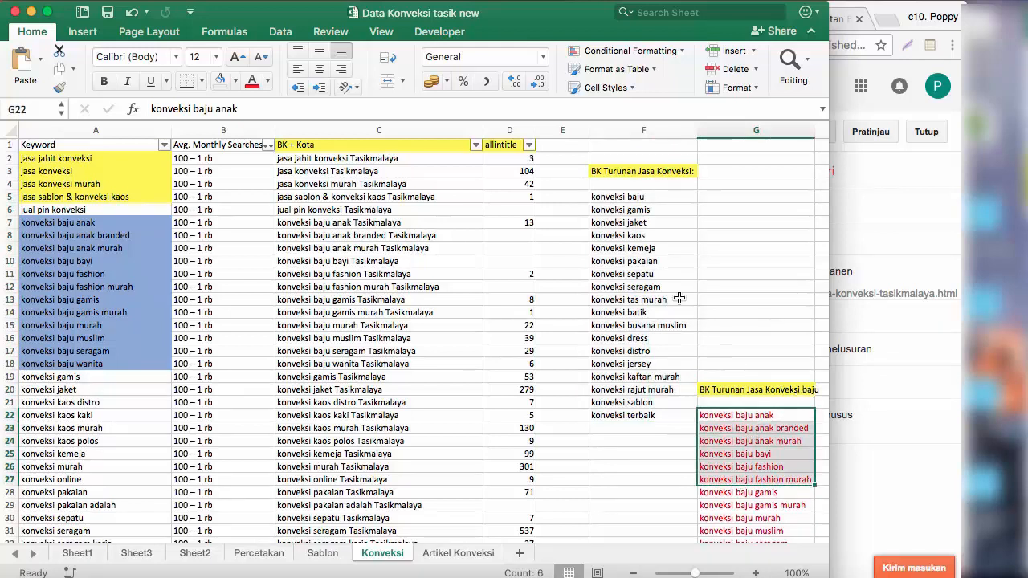
{"action": "left_click", "coordinate": [618, 211]}
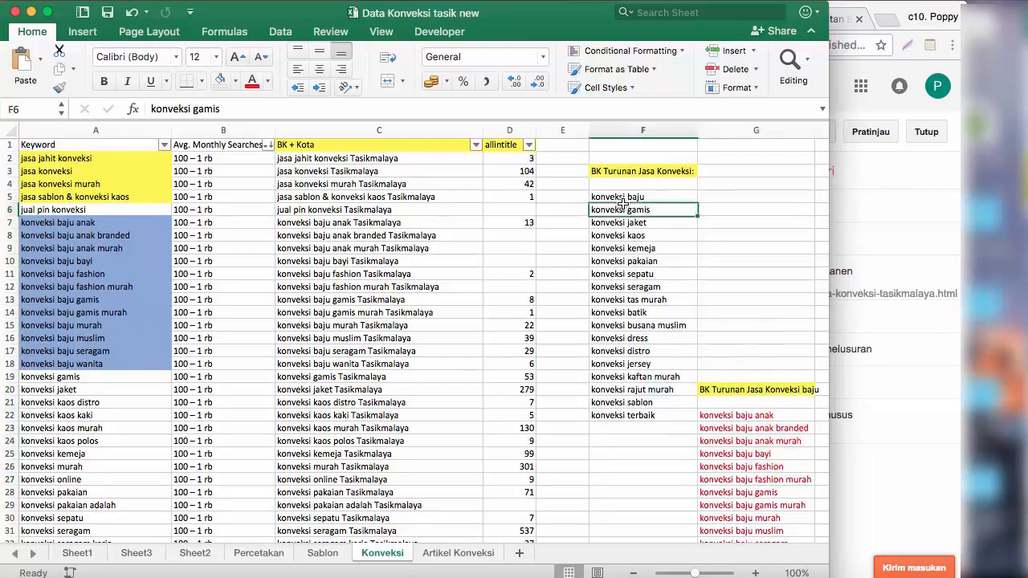
{"action": "left_click", "coordinate": [664, 174]}
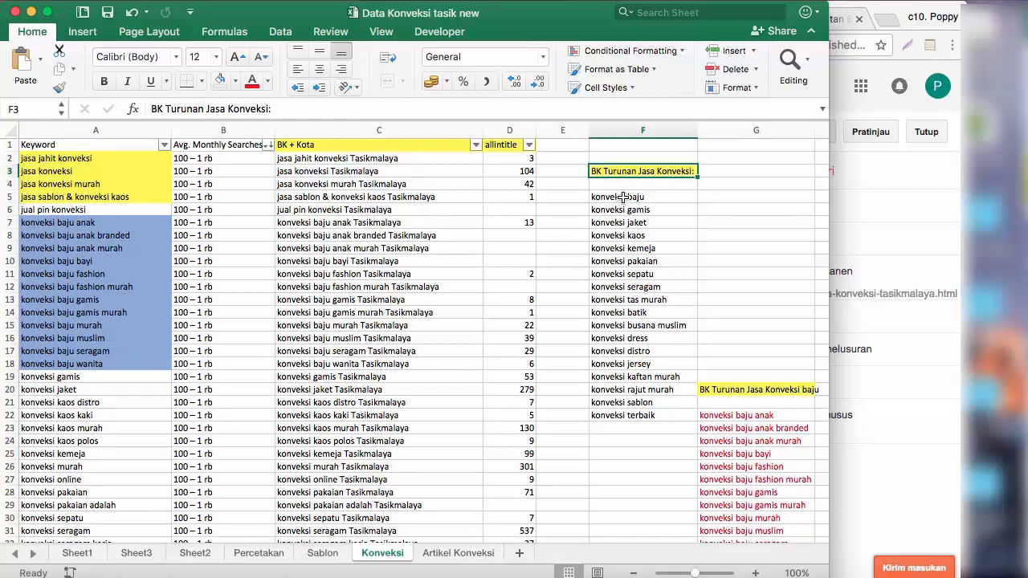
{"action": "left_click", "coordinate": [632, 201]}
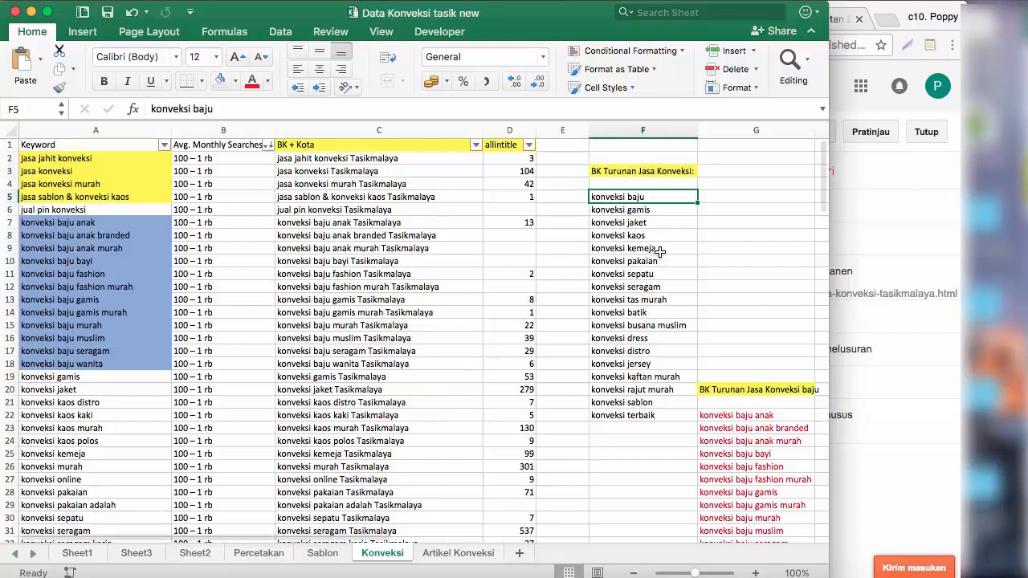
Step: Begin a combined long keyword in cell H5 with "Baju, gamis, jaket" from the derived keywords in column F
{"action": "scroll", "coordinate": [642, 355], "scroll_direction": "down", "scroll_amount": 1}
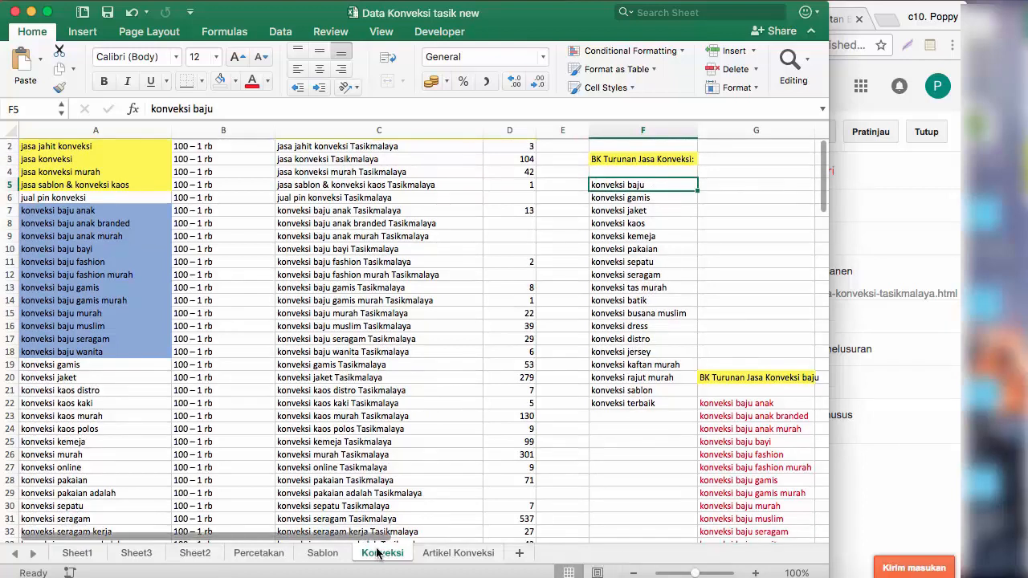
{"action": "left_click_drag", "start_coordinate": [375, 539], "coordinate": [486, 536]}
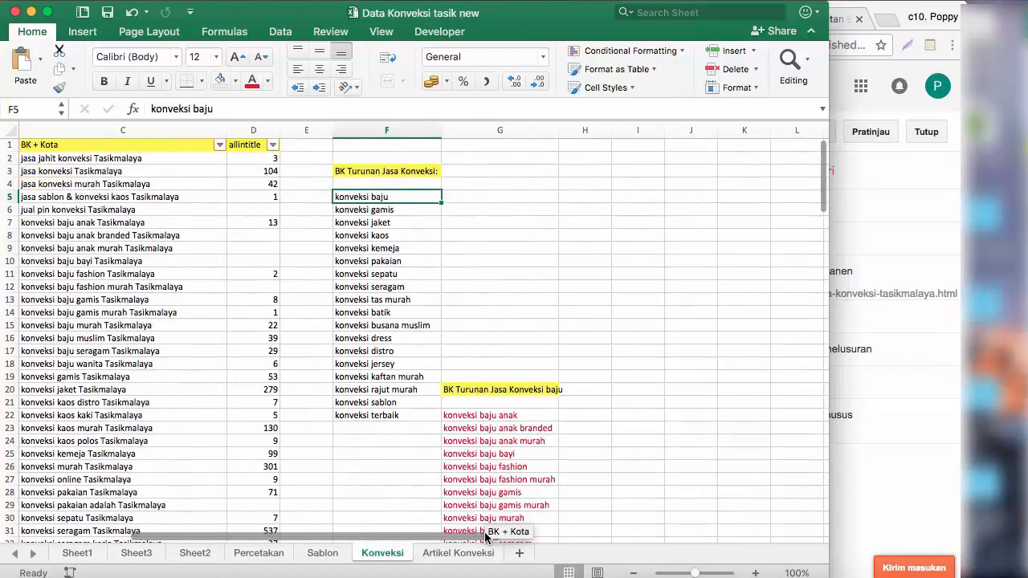
{"action": "left_click", "coordinate": [564, 200]}
{"action": "type", "text": "Baju, gamis, jaket"}
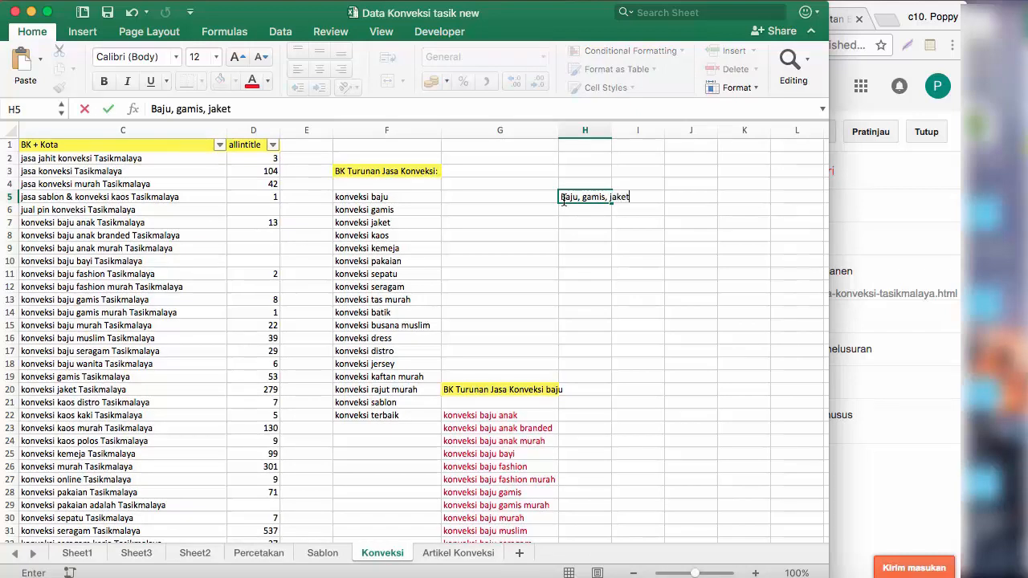
{"action": "left_click", "coordinate": [701, 0]}
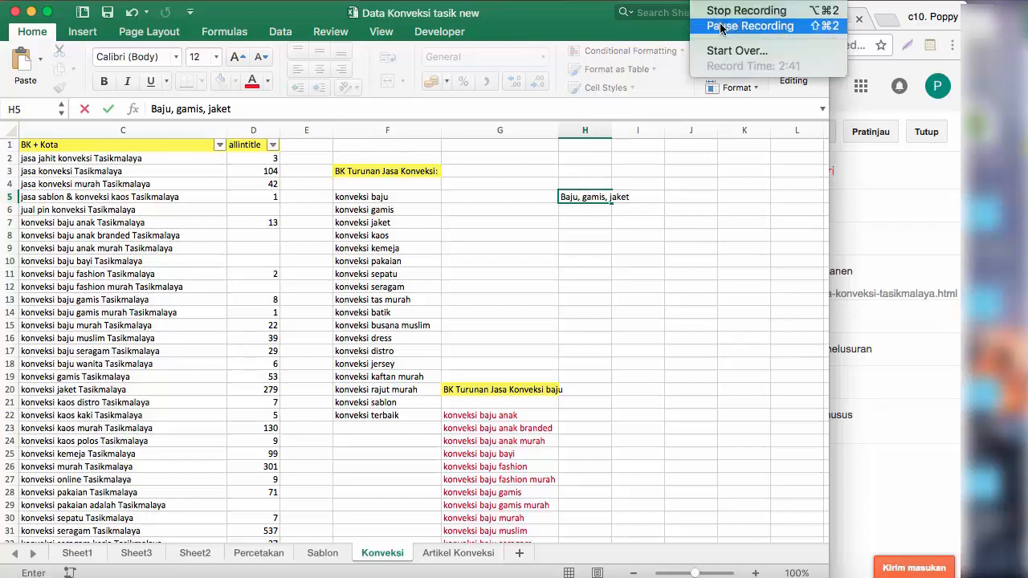
{"action": "left_click", "coordinate": [720, 28]}
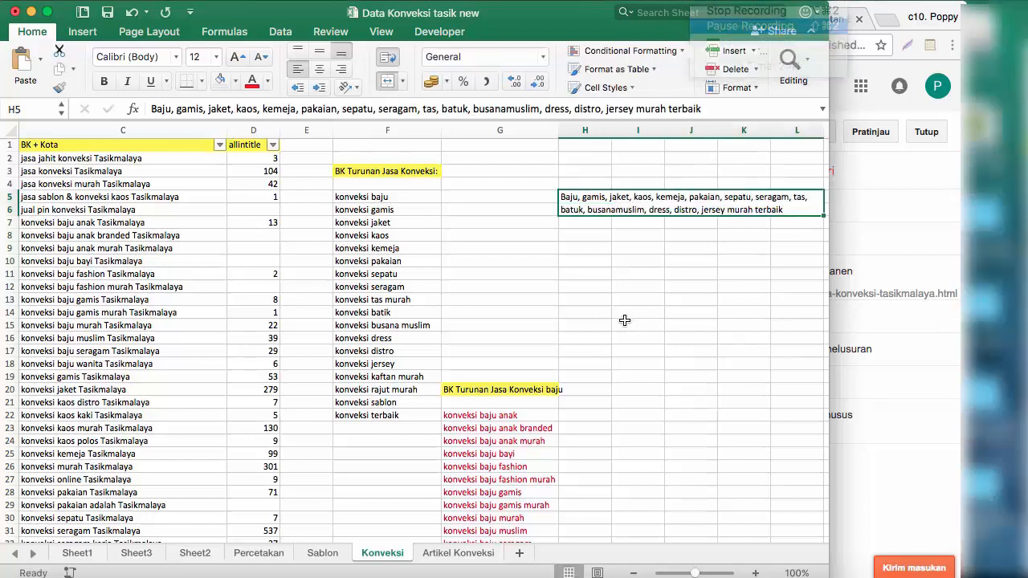
{"action": "left_click", "coordinate": [628, 291]}
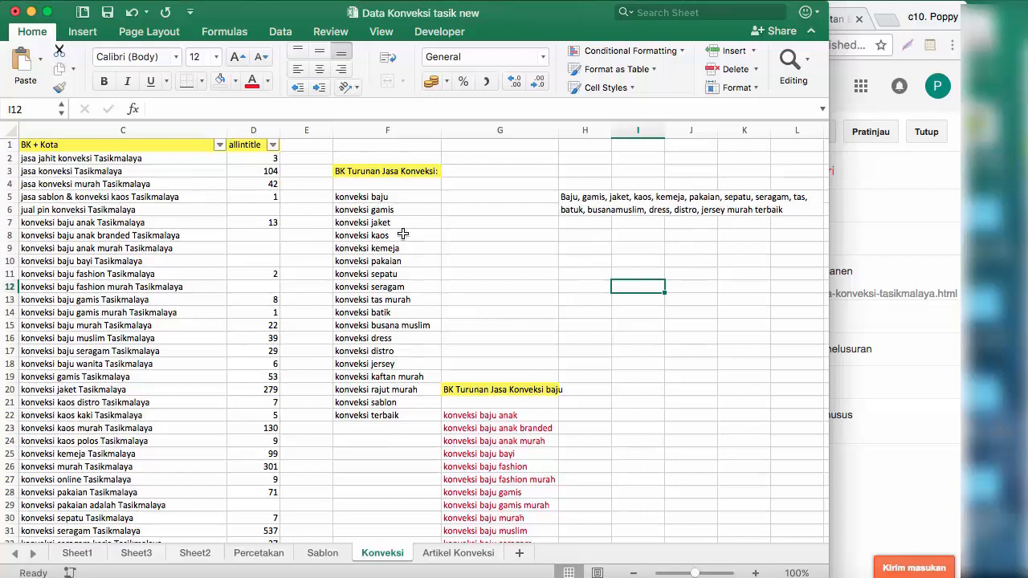
Step: Compare the combined keyword in H5 with the derived keywords in column F, glancing at the Blogger post in Chrome in between
{"action": "left_click", "coordinate": [376, 200]}
{"action": "left_click", "coordinate": [620, 215]}
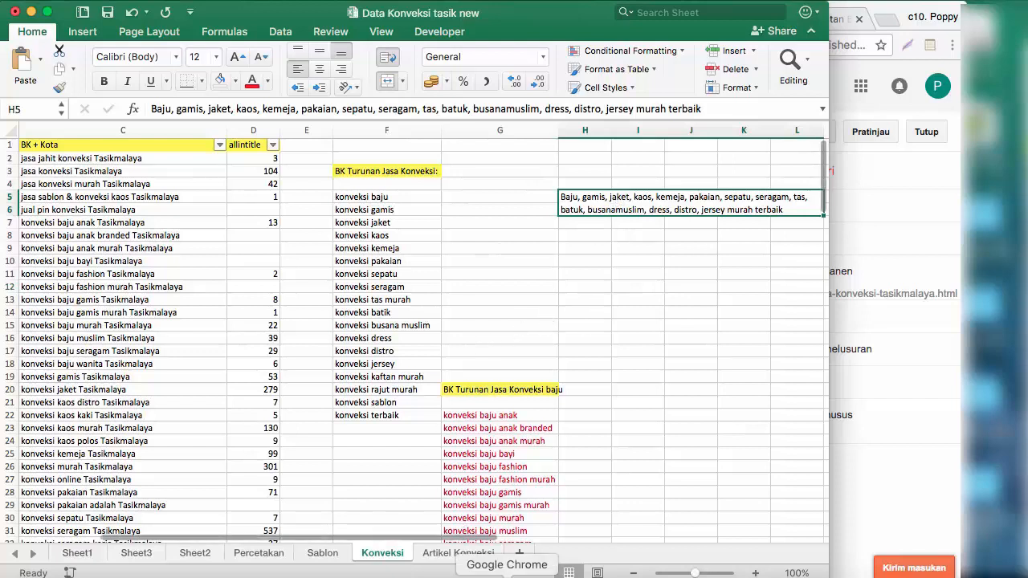
{"action": "left_click", "coordinate": [509, 573]}
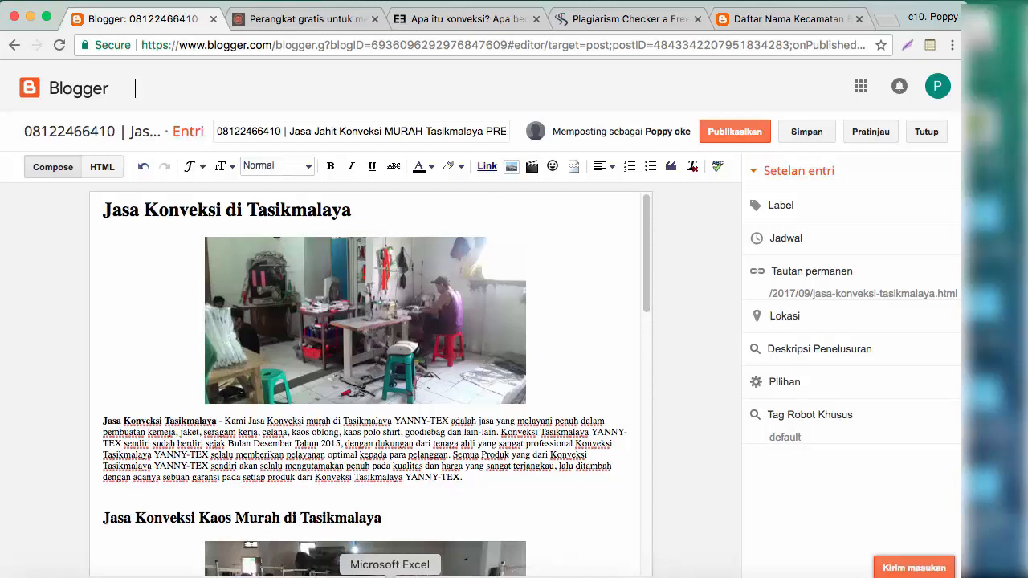
{"action": "left_click", "coordinate": [389, 573]}
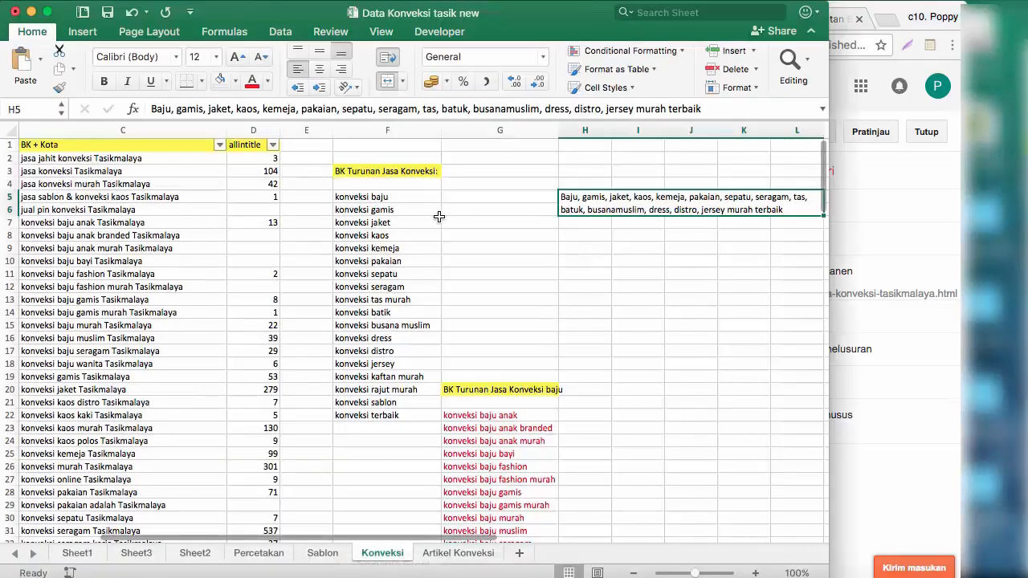
{"action": "left_click", "coordinate": [394, 209]}
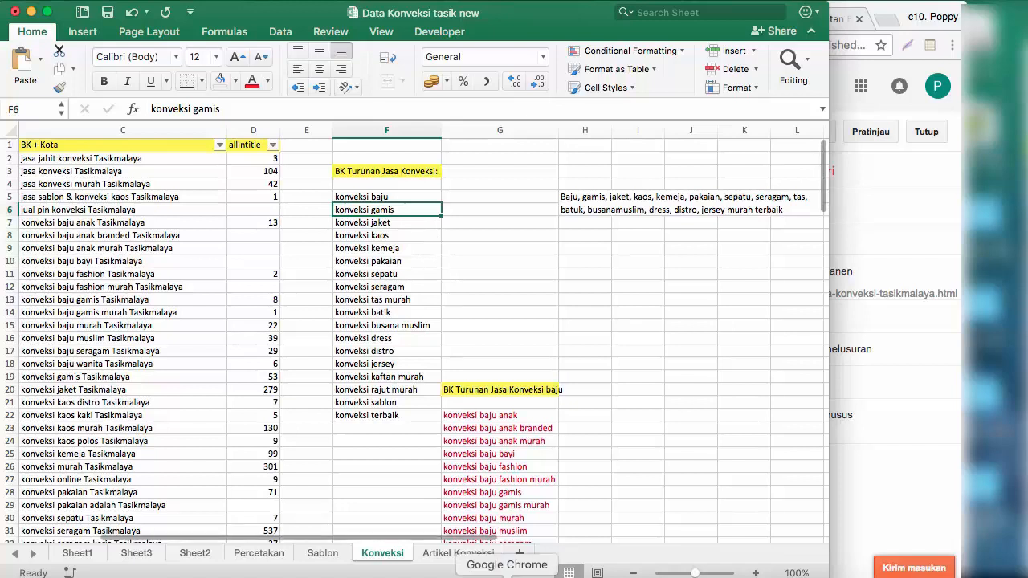
{"action": "left_click", "coordinate": [376, 233]}
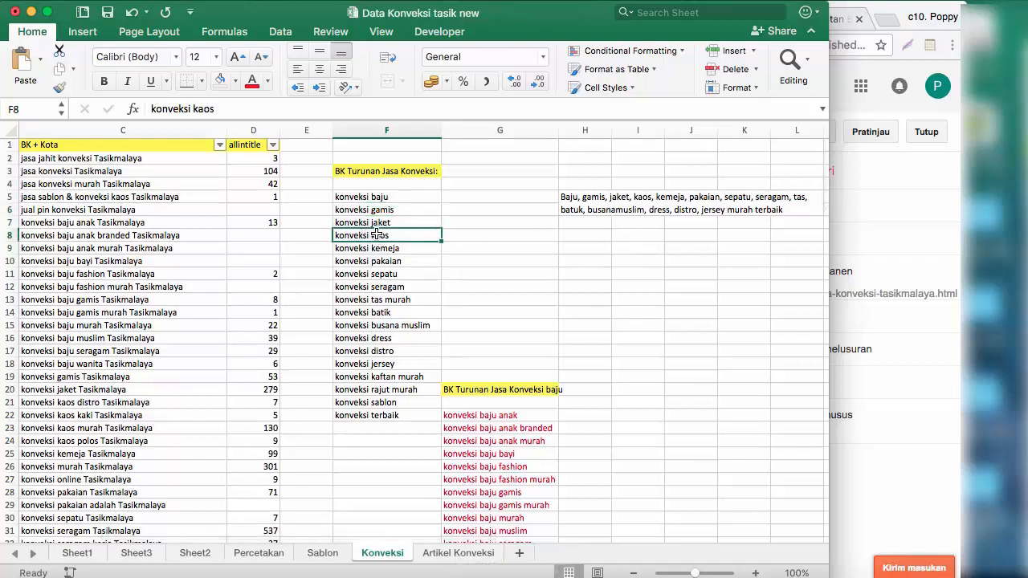
{"action": "left_click", "coordinate": [378, 312]}
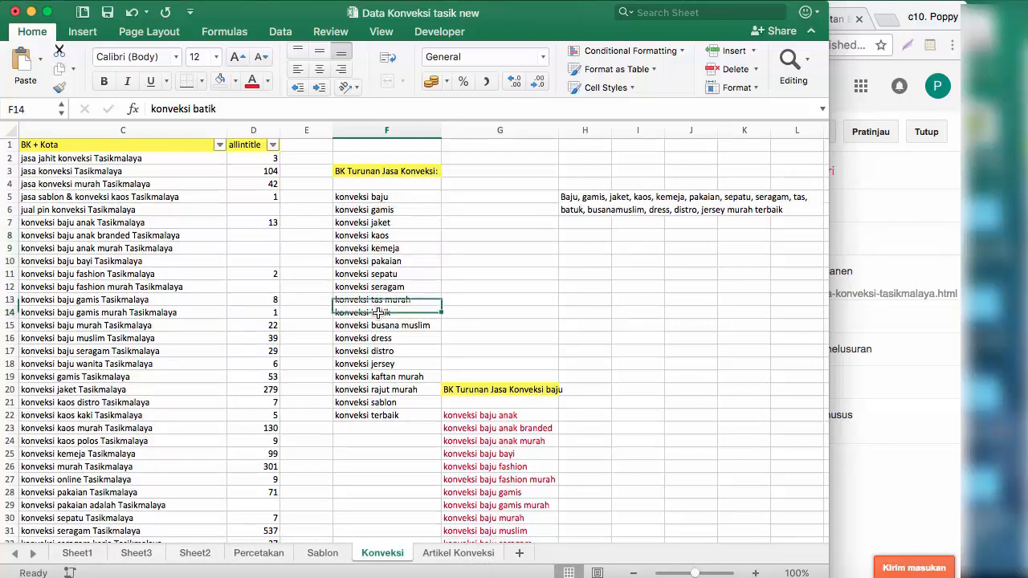
{"action": "left_click", "coordinate": [377, 376]}
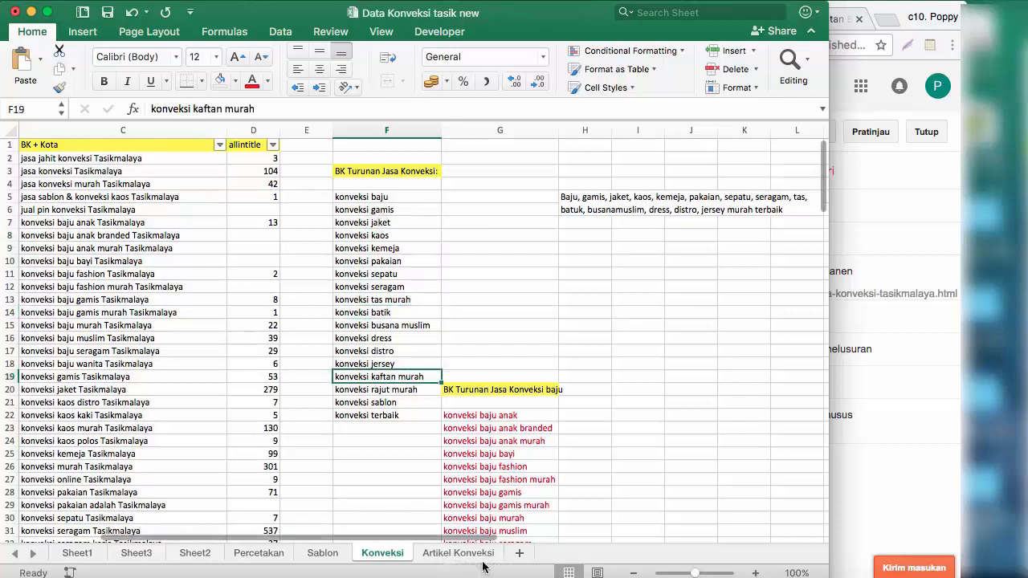
Step: Highlight the derived keywords in F5:F22 and review the full keyword list in column A down to about row 137
{"action": "scroll", "coordinate": [462, 542], "scroll_direction": "left", "scroll_amount": 5}
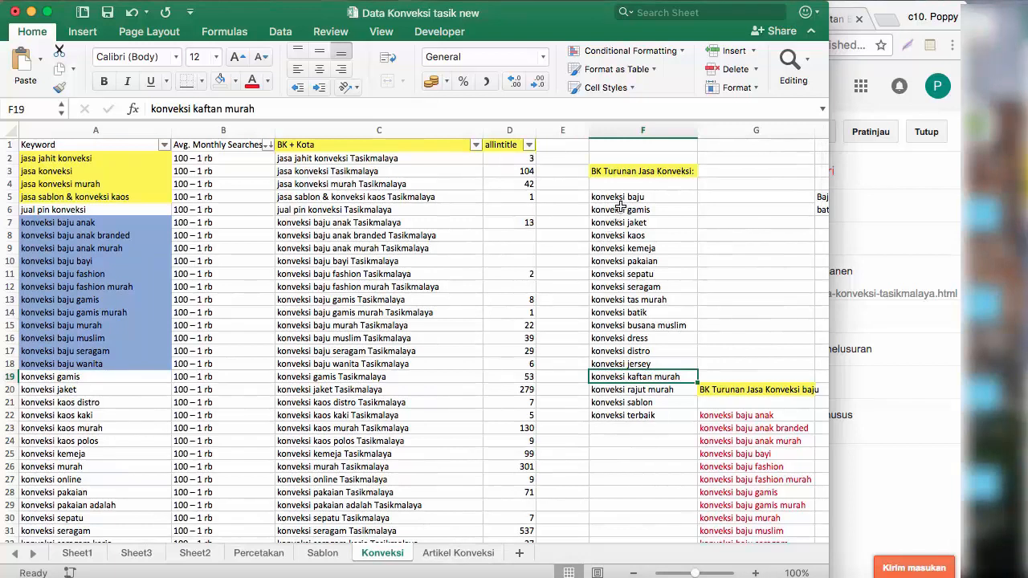
{"action": "left_click_drag", "start_coordinate": [622, 198], "coordinate": [638, 415]}
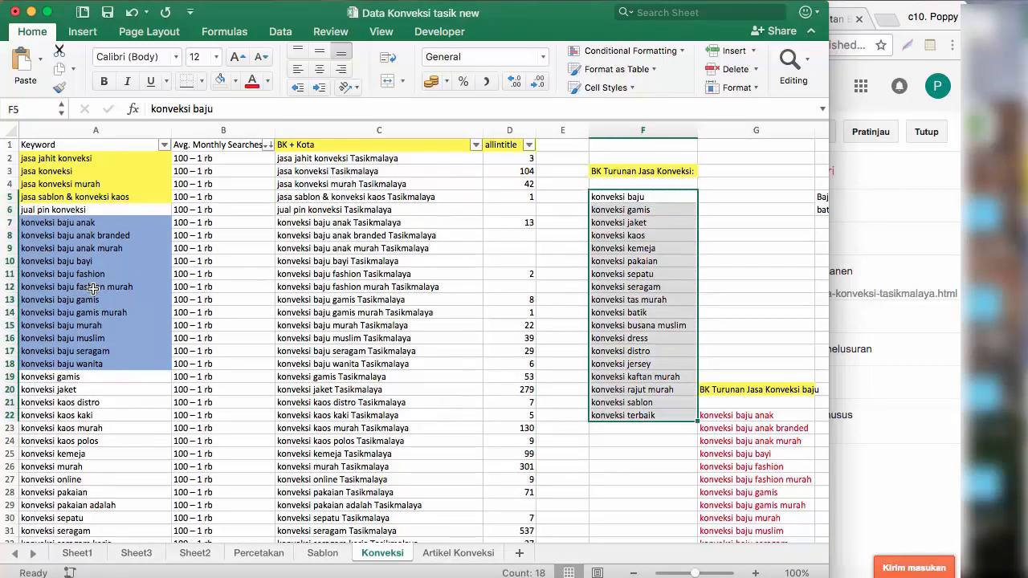
{"action": "scroll", "coordinate": [84, 393], "scroll_direction": "down", "scroll_amount": 3}
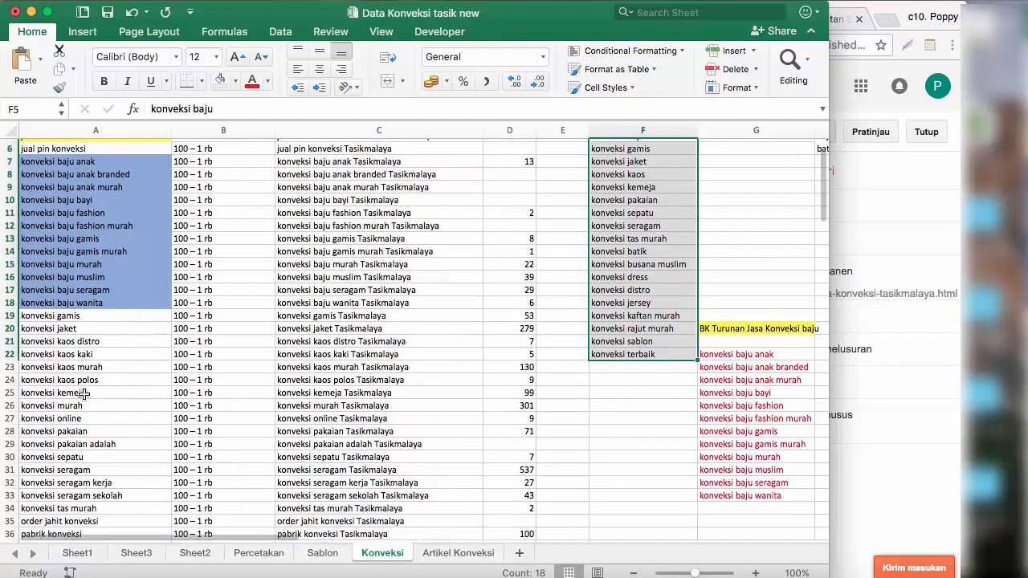
{"action": "scroll", "coordinate": [83, 394], "scroll_direction": "down", "scroll_amount": 5}
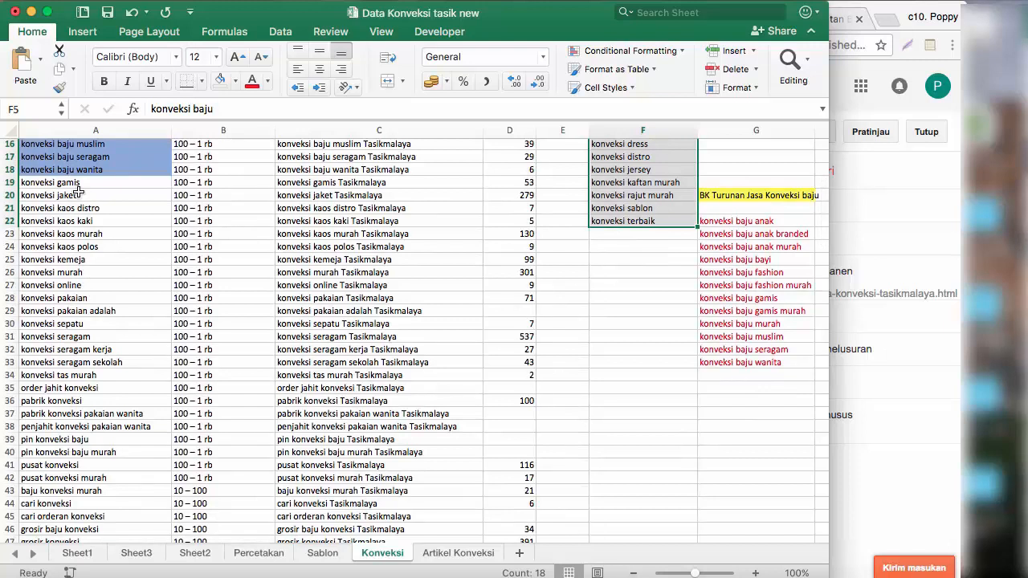
{"action": "scroll", "coordinate": [82, 416], "scroll_direction": "down", "scroll_amount": 9}
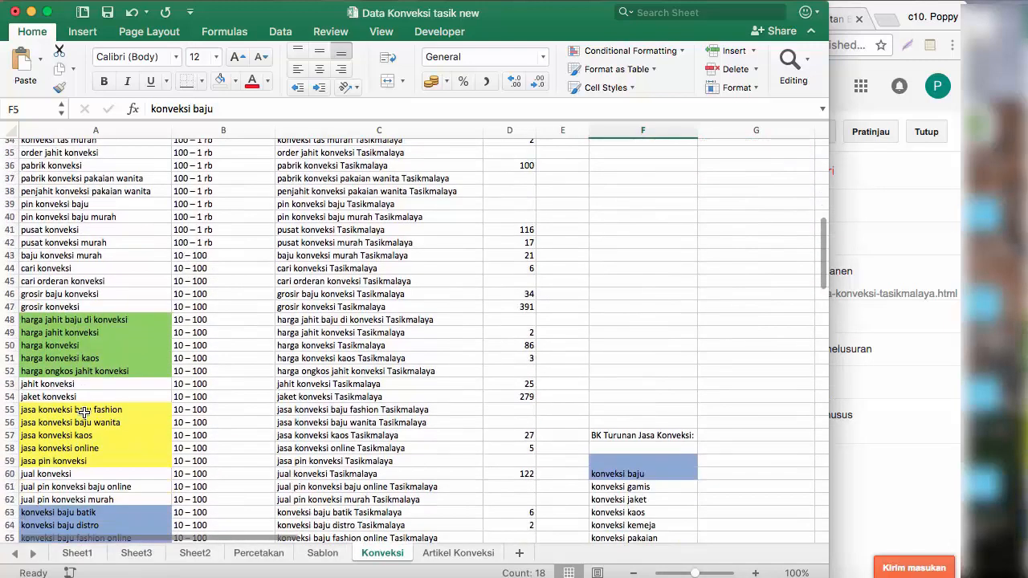
{"action": "scroll", "coordinate": [83, 412], "scroll_direction": "down", "scroll_amount": 7}
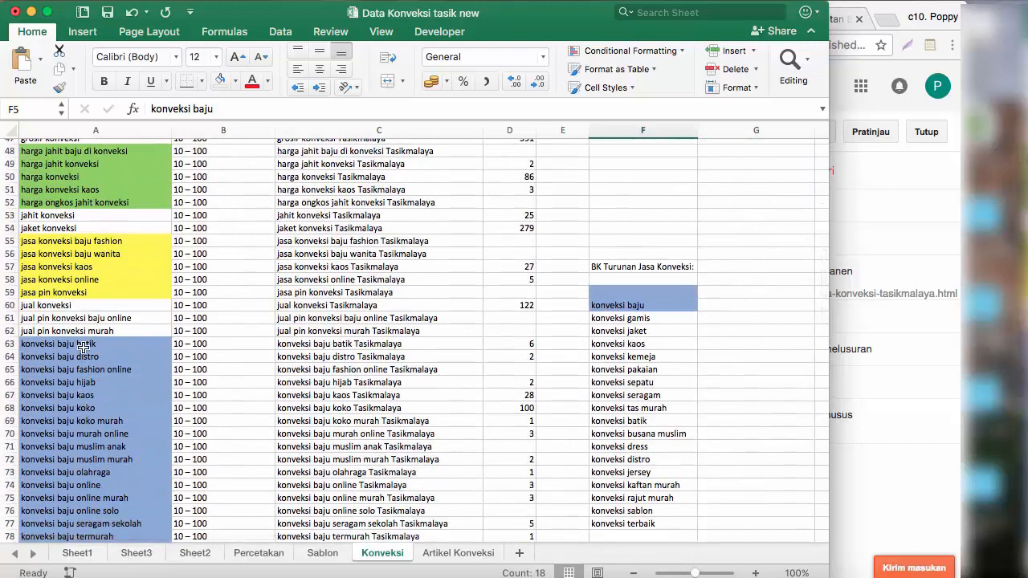
{"action": "scroll", "coordinate": [84, 348], "scroll_direction": "down", "scroll_amount": 7}
{"action": "scroll", "coordinate": [97, 395], "scroll_direction": "down", "scroll_amount": 6}
{"action": "scroll", "coordinate": [97, 395], "scroll_direction": "down", "scroll_amount": 11}
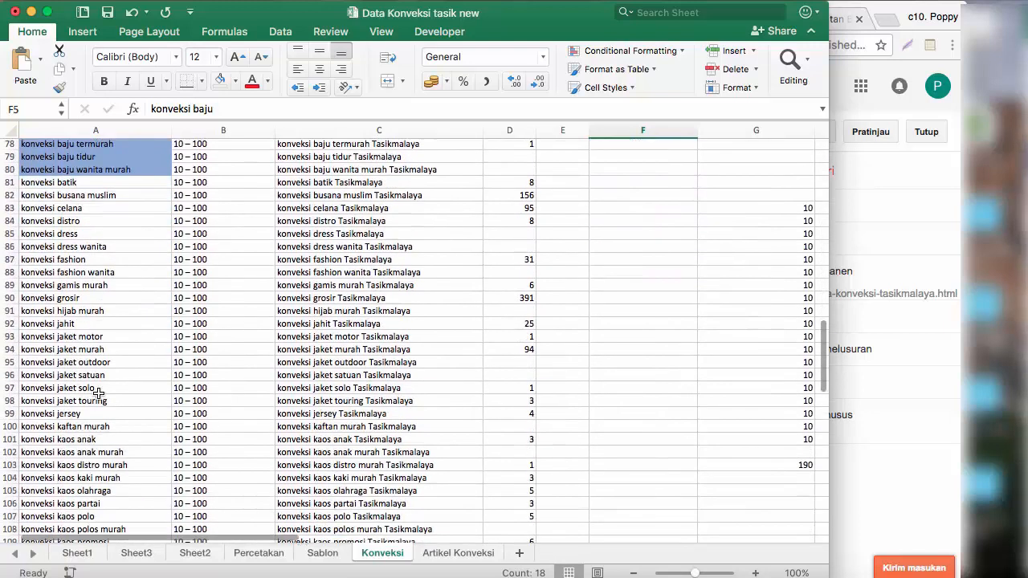
{"action": "scroll", "coordinate": [99, 389], "scroll_direction": "down", "scroll_amount": 1}
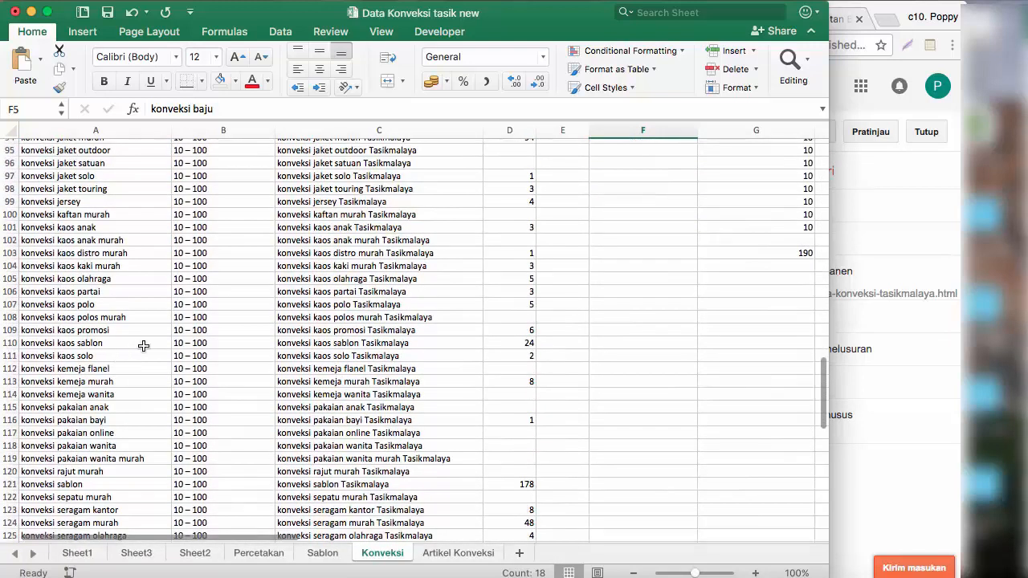
{"action": "scroll", "coordinate": [121, 338], "scroll_direction": "down", "scroll_amount": 1}
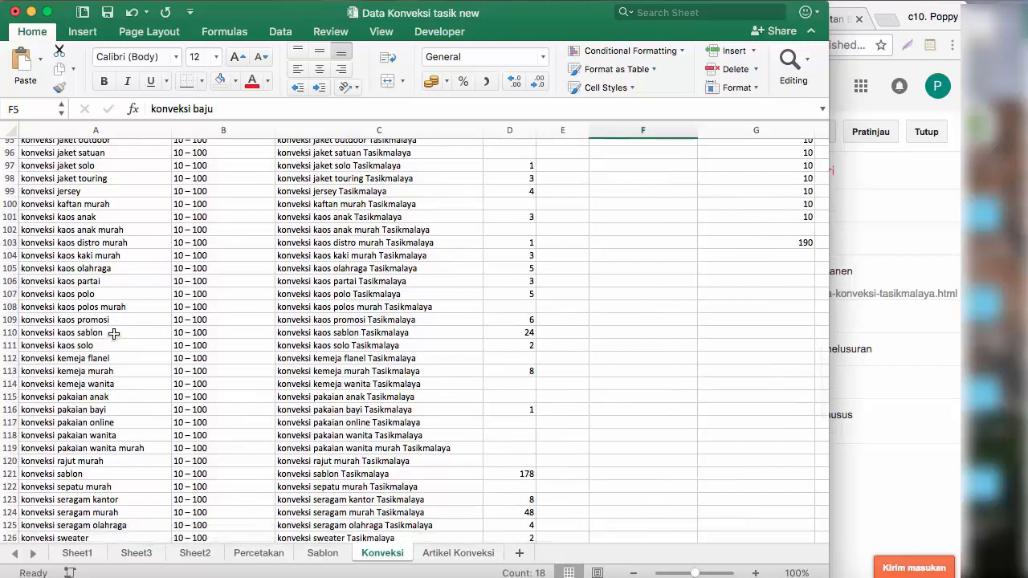
{"action": "scroll", "coordinate": [115, 332], "scroll_direction": "down", "scroll_amount": 5}
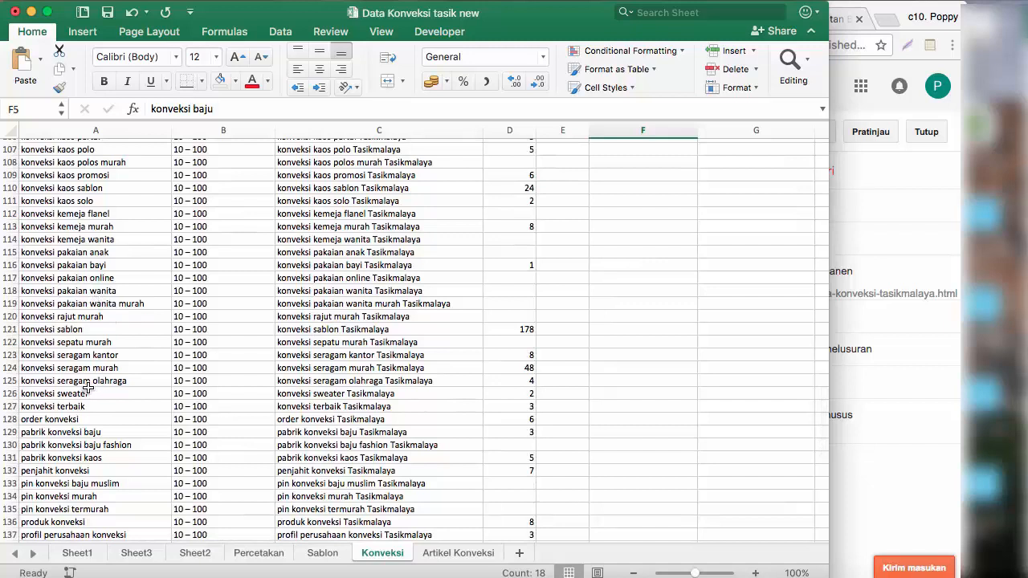
Step: Check the "konveksi sablon" keyword and its average monthly searches in row 121, and glance at the Blogger post in Chrome
{"action": "left_click", "coordinate": [74, 331]}
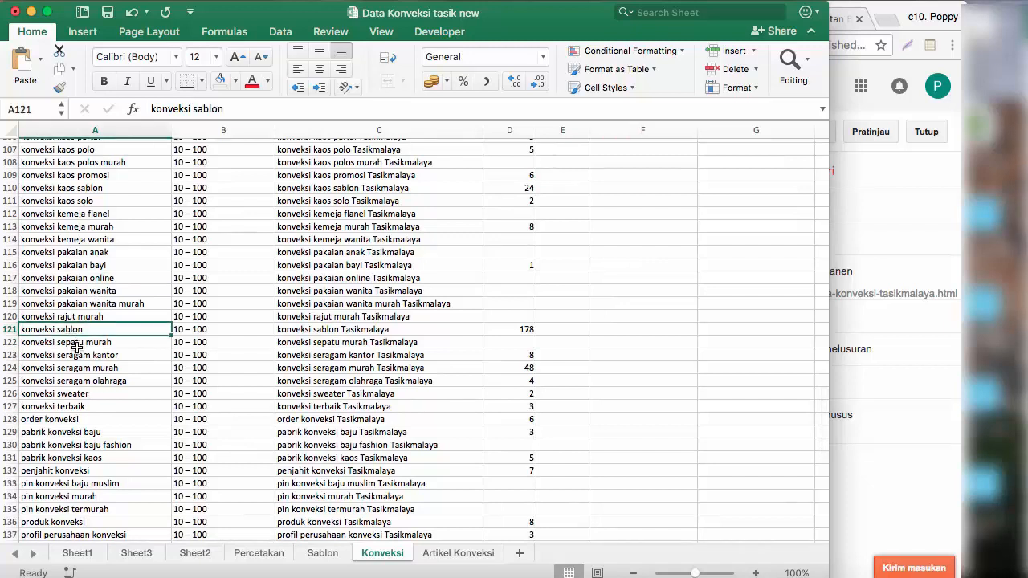
{"action": "left_click", "coordinate": [199, 334]}
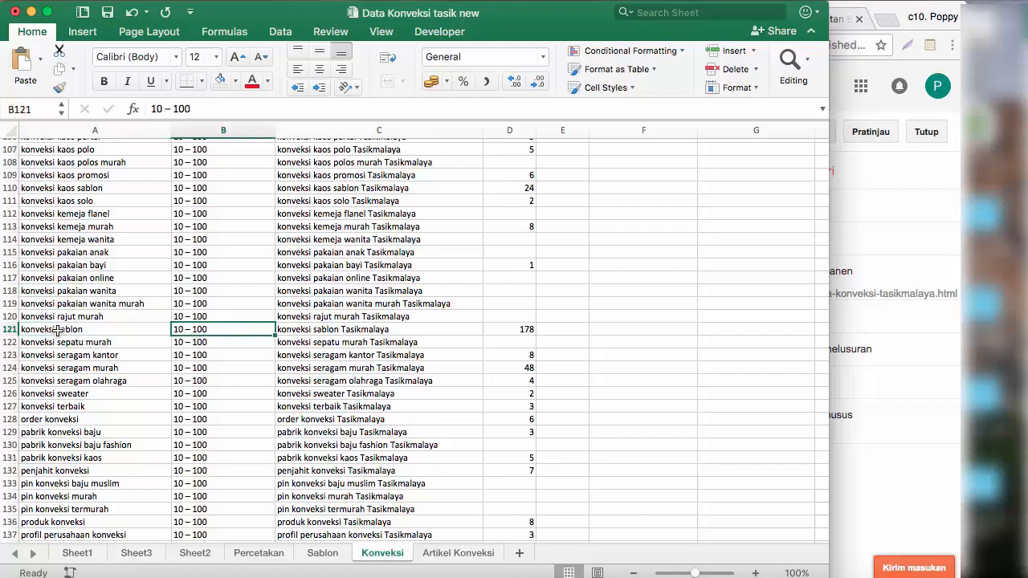
{"action": "left_click", "coordinate": [57, 330]}
{"action": "left_click", "coordinate": [183, 331]}
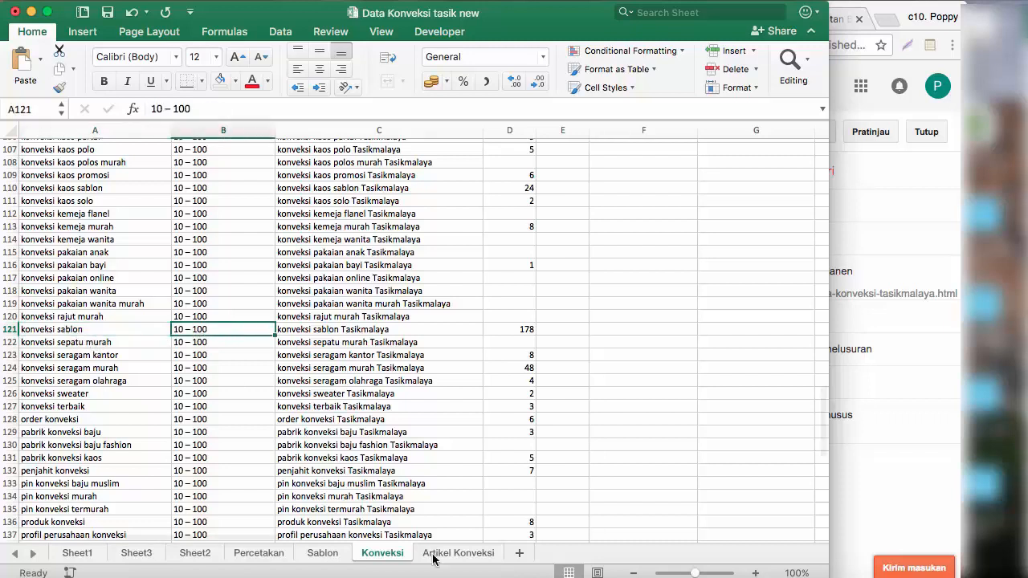
{"action": "left_click", "coordinate": [504, 572]}
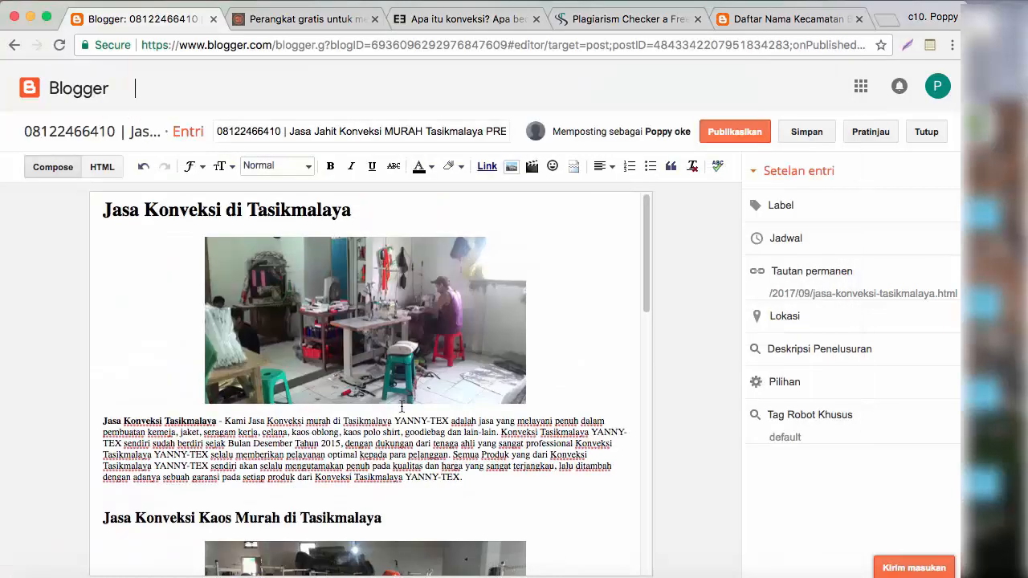
{"action": "left_click", "coordinate": [389, 573]}
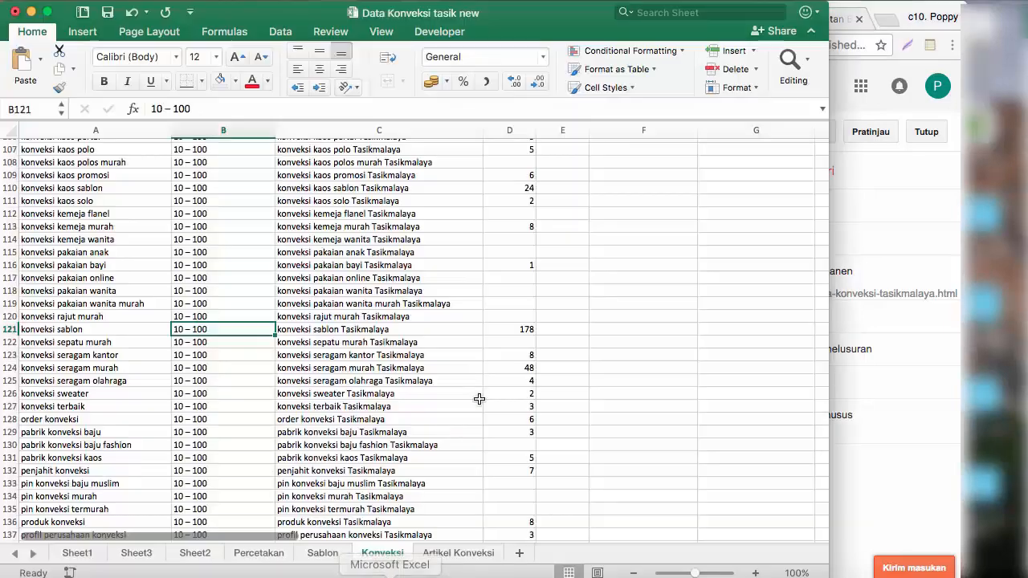
Step: Return to the upper rows of the Konveksi sheet and review the red "konveksi baju" keywords in G22:G33 against the column F list
{"action": "scroll", "coordinate": [567, 307], "scroll_direction": "up", "scroll_amount": 20}
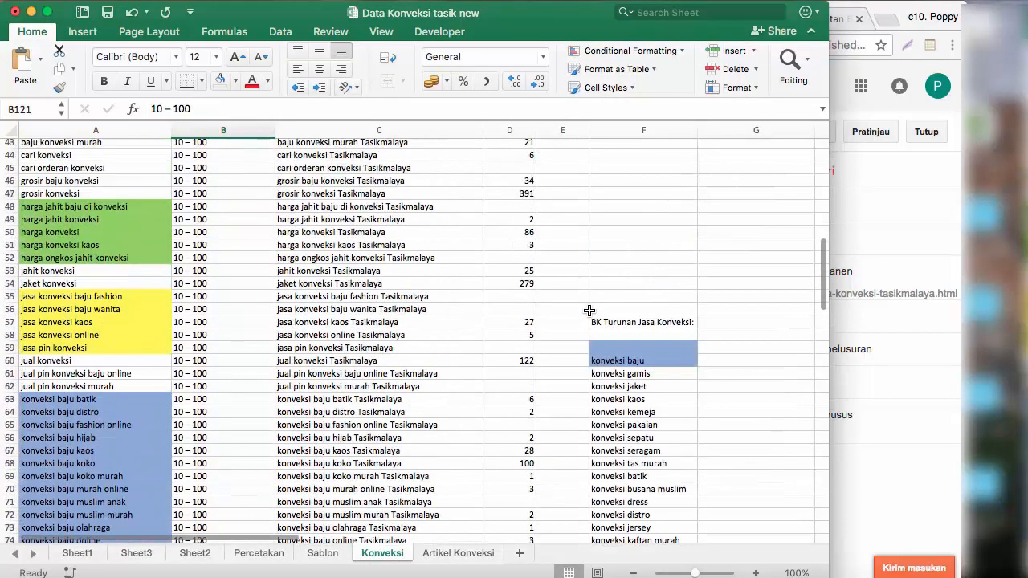
{"action": "scroll", "coordinate": [595, 310], "scroll_direction": "up", "scroll_amount": 8}
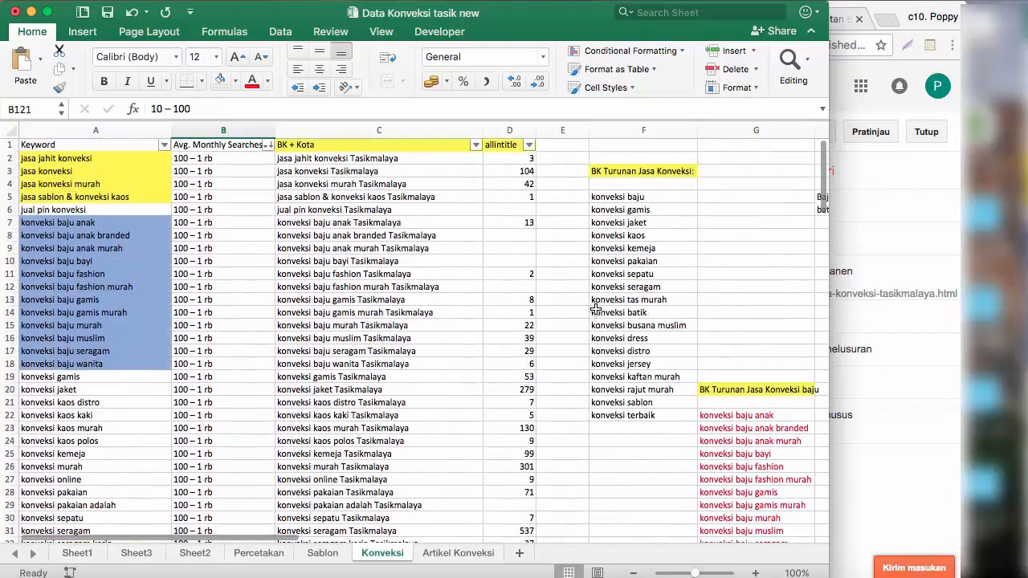
{"action": "scroll", "coordinate": [596, 310], "scroll_direction": "down", "scroll_amount": 2}
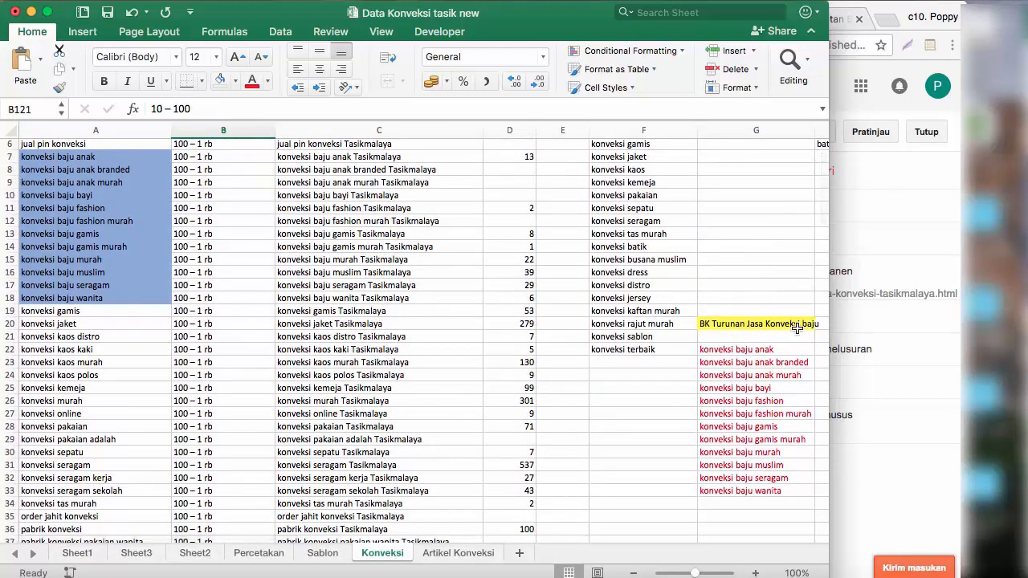
{"action": "left_click", "coordinate": [752, 352]}
{"action": "left_click_drag", "start_coordinate": [752, 352], "coordinate": [757, 494]}
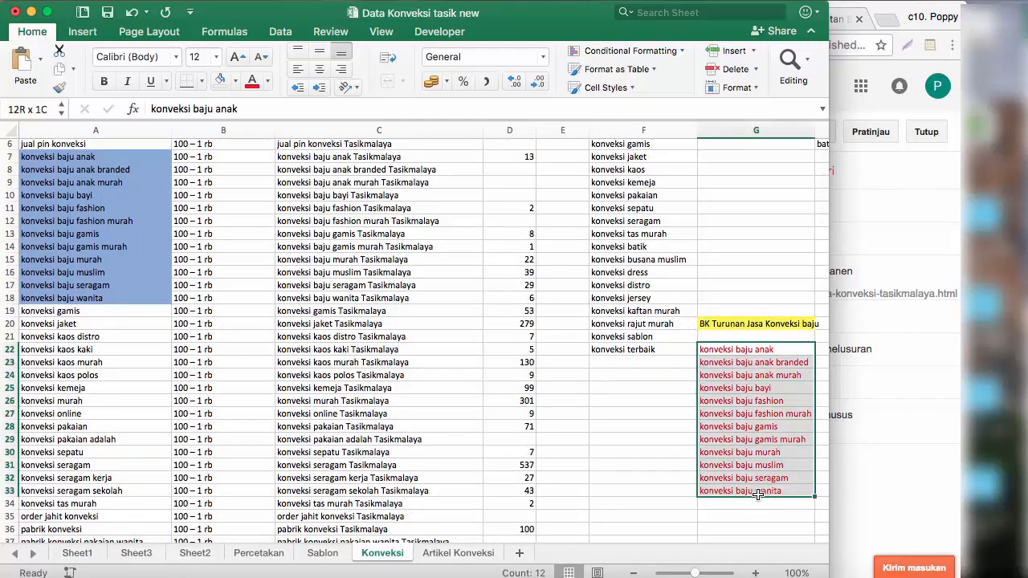
{"action": "left_click", "coordinate": [675, 388]}
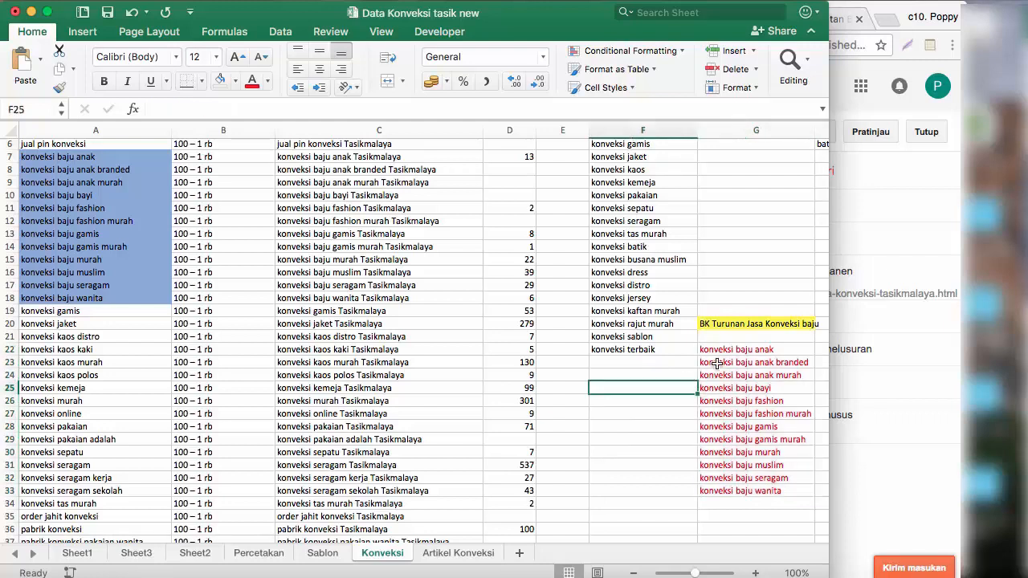
{"action": "left_click_drag", "start_coordinate": [725, 352], "coordinate": [752, 494]}
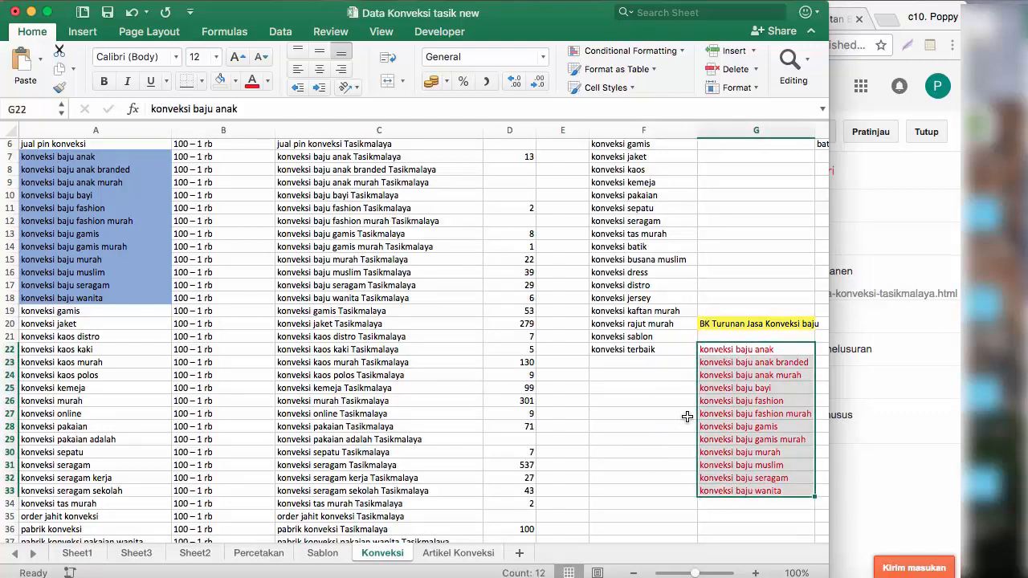
{"action": "scroll", "coordinate": [660, 376], "scroll_direction": "up", "scroll_amount": 3}
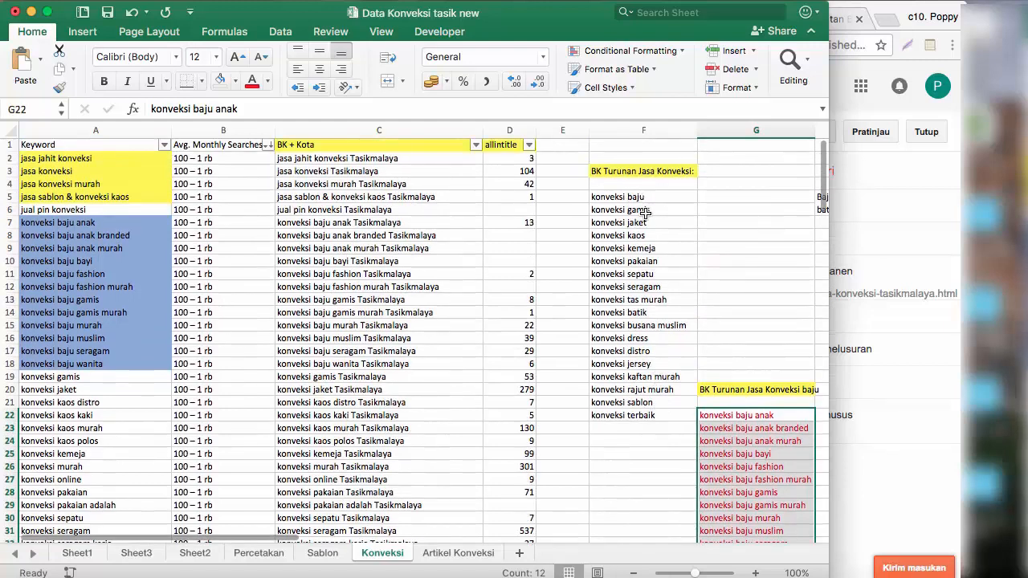
{"action": "left_click", "coordinate": [678, 359]}
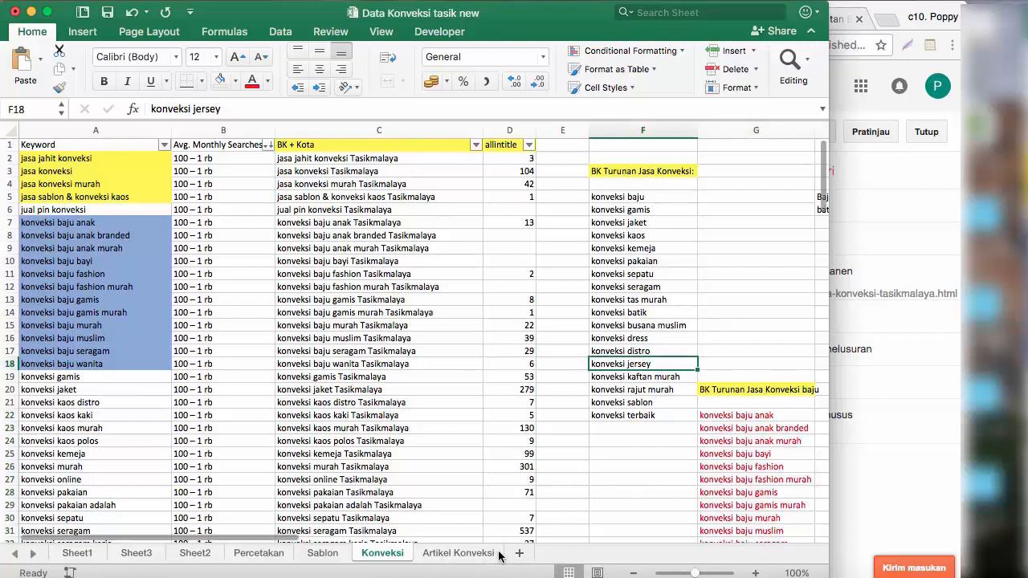
Step: Copy the combined keyword from H5 and paste it over the "kemeja, jaket … dan lain-lain" list in the Blogger post's opening paragraph in Chrome
{"action": "left_click_drag", "start_coordinate": [289, 538], "coordinate": [428, 543]}
{"action": "left_click", "coordinate": [566, 200]}
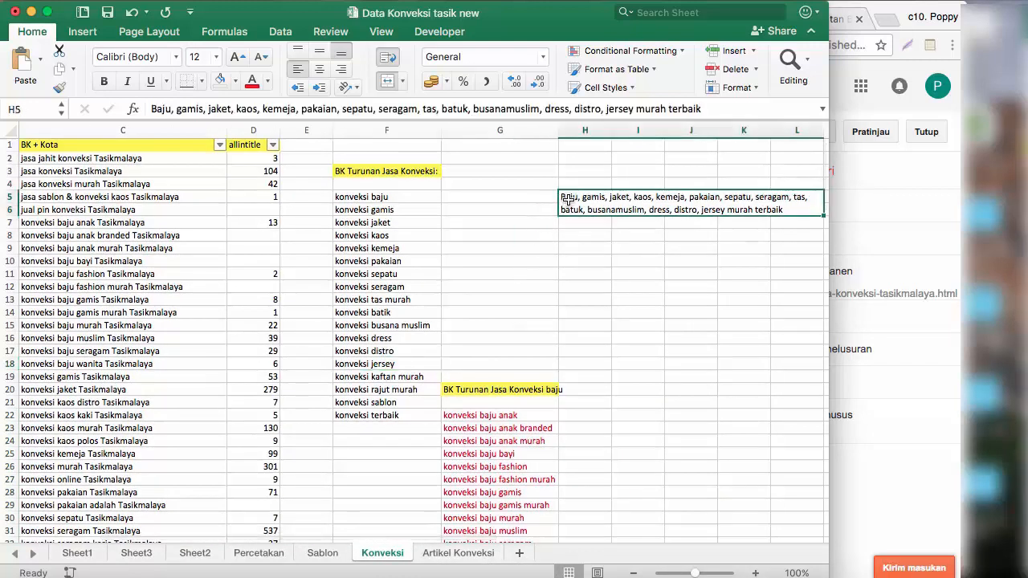
{"action": "key", "text": "super+c"}
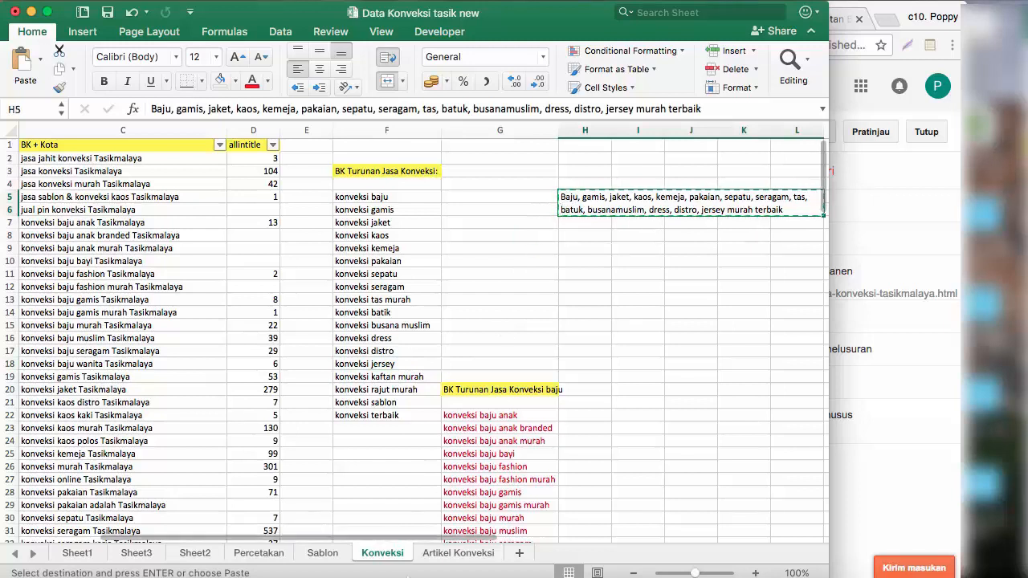
{"action": "left_click", "coordinate": [506, 576]}
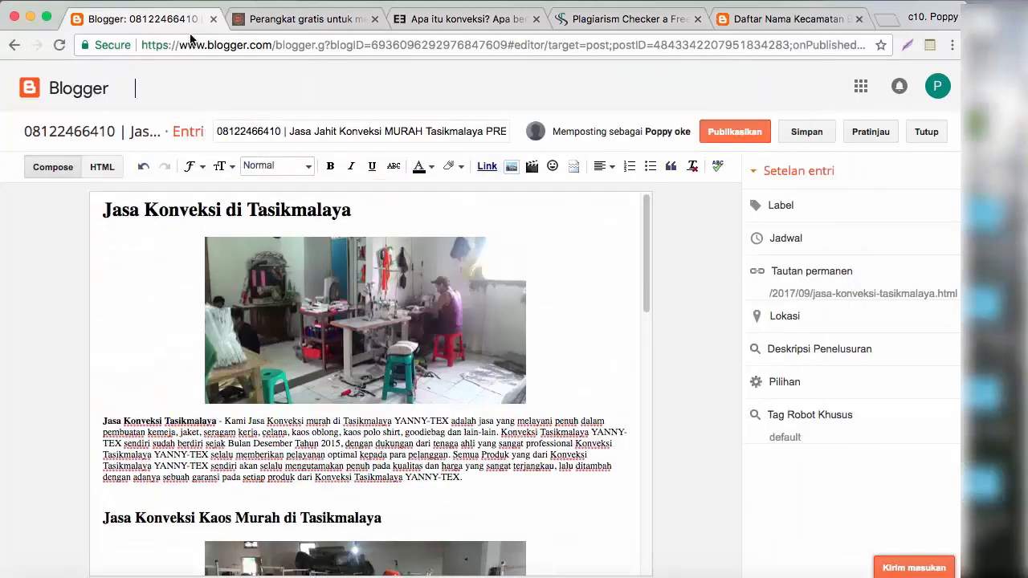
{"action": "scroll", "coordinate": [443, 322], "scroll_direction": "down", "scroll_amount": 3}
{"action": "scroll", "coordinate": [444, 319], "scroll_direction": "up", "scroll_amount": 3}
{"action": "left_click_drag", "start_coordinate": [497, 433], "coordinate": [150, 426]}
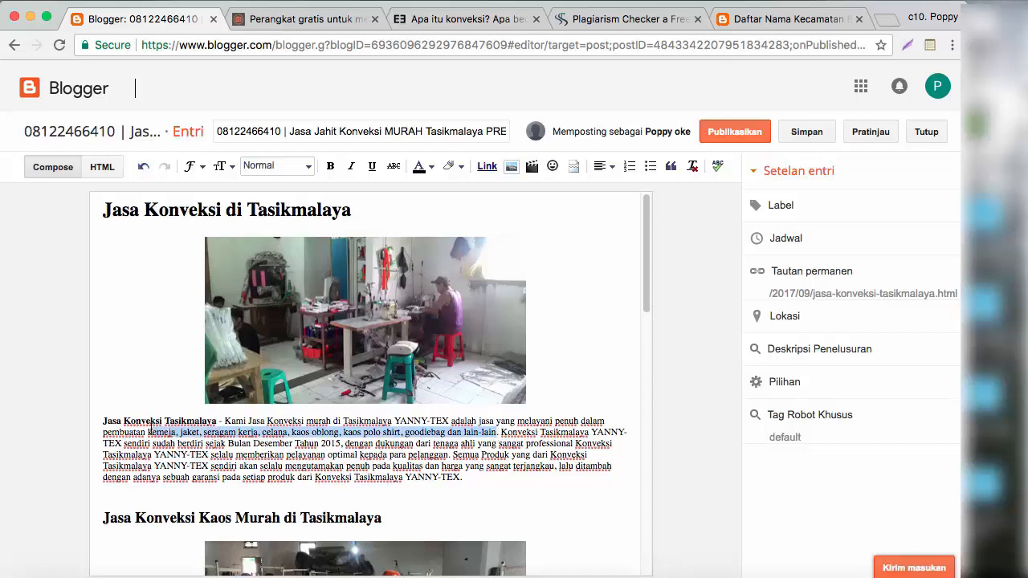
{"action": "key", "text": "ctrl+v"}
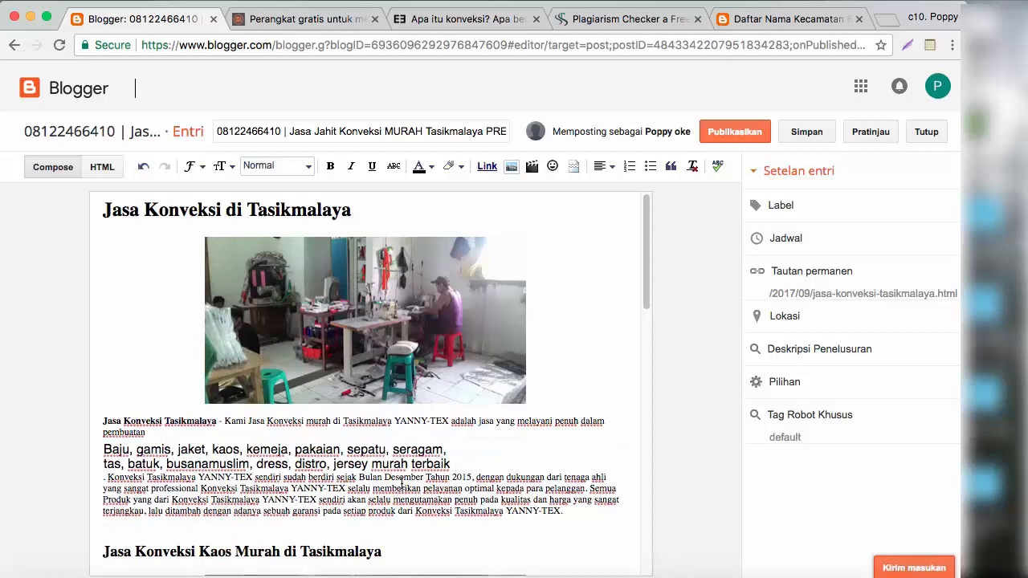
Step: Undo the last paste in the Blogger post, replace all the TextEdit content with the copied keyword list, and copy the list's text
{"action": "key", "text": "ctrl+z"}
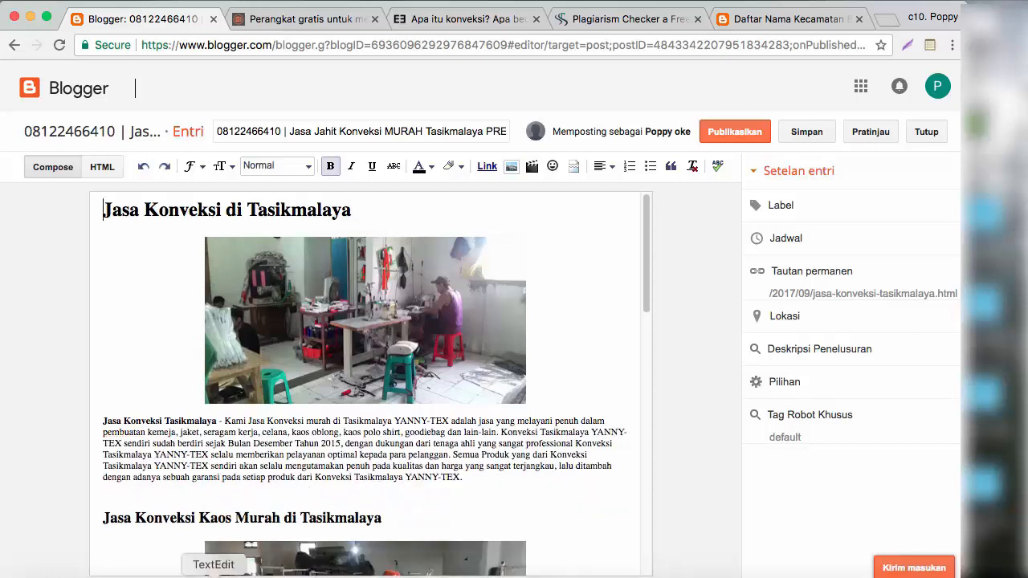
{"action": "left_click", "coordinate": [218, 572]}
{"action": "key", "text": "ctrl+a"}
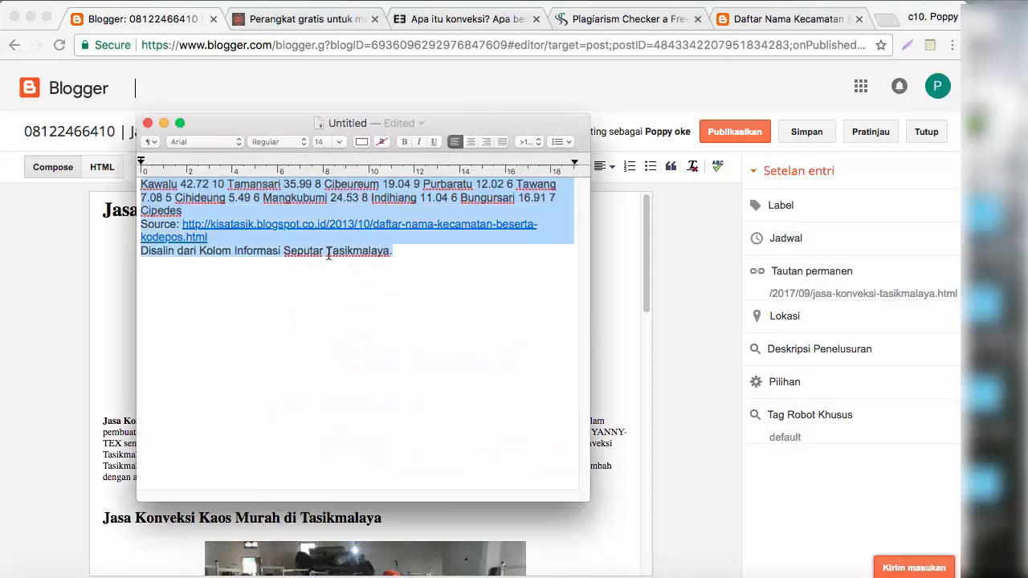
{"action": "key", "text": "ctrl+v"}
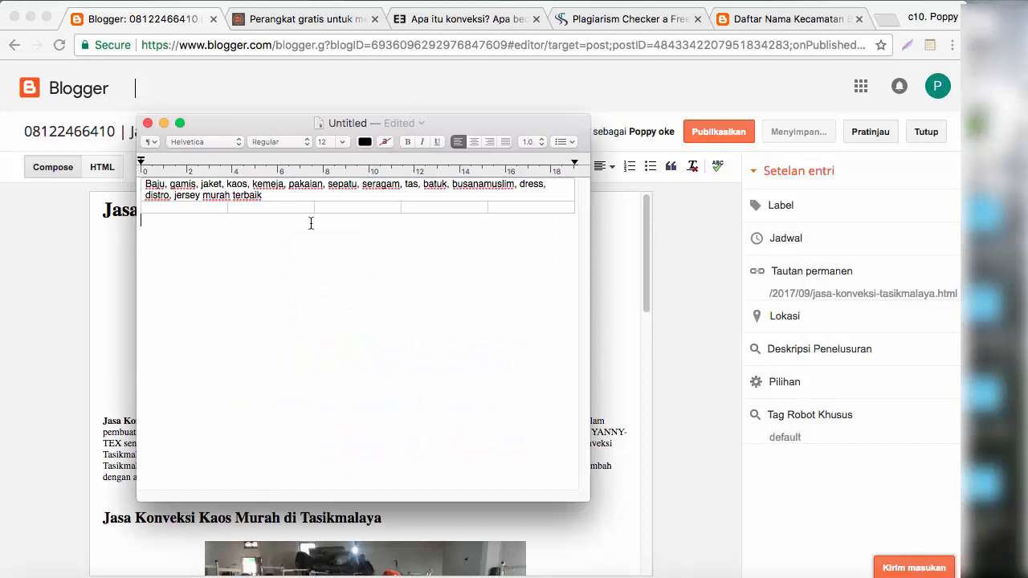
{"action": "left_click_drag", "start_coordinate": [265, 195], "coordinate": [142, 186]}
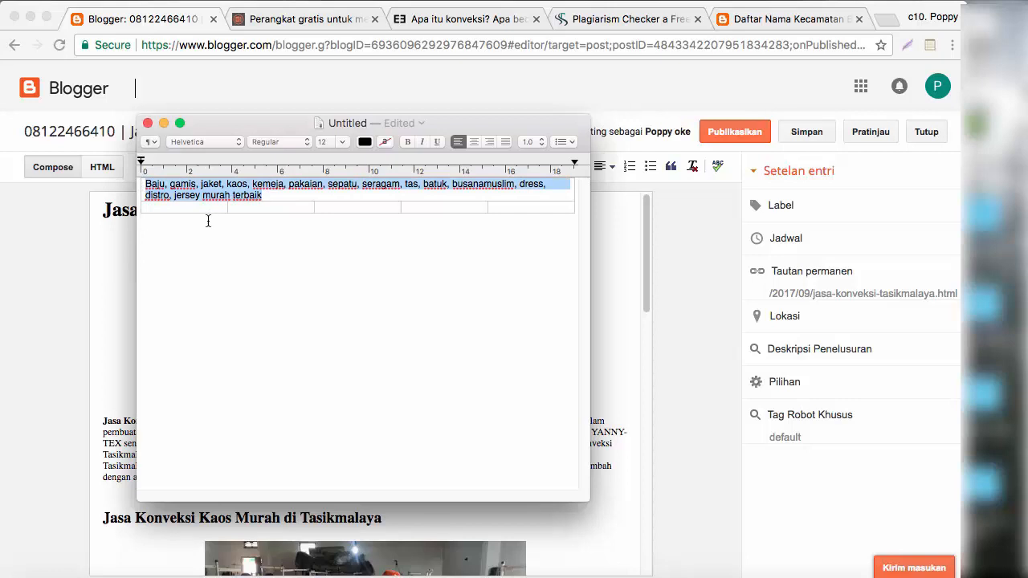
{"action": "left_click", "coordinate": [114, 331]}
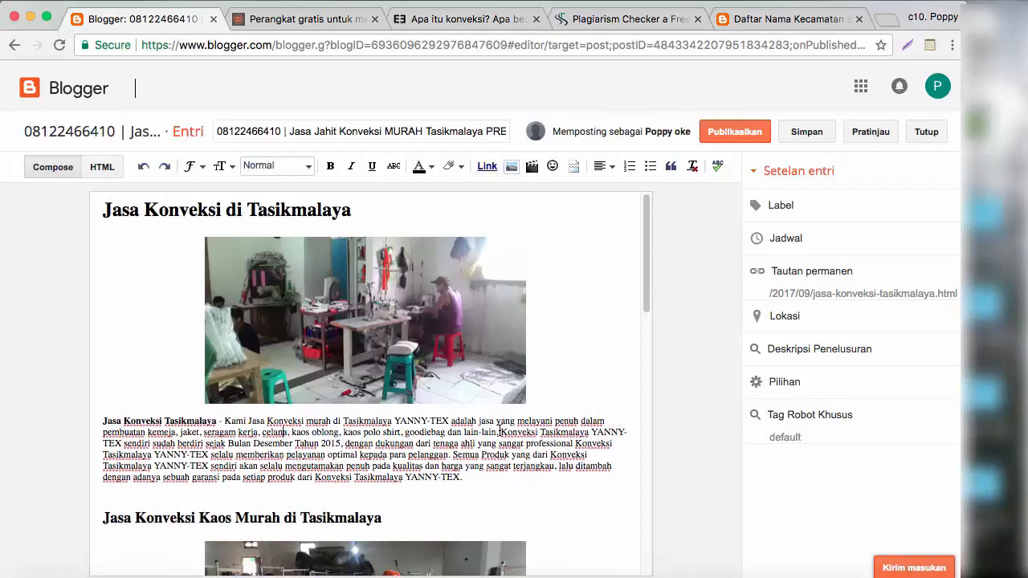
Step: Replace "kemeja, jaket … dan lain-lain" in the Blogger post with the copied keywords directly after "pembuatan", and split "busanamuslim" into "busana muslim"
{"action": "left_click_drag", "start_coordinate": [496, 431], "coordinate": [149, 432]}
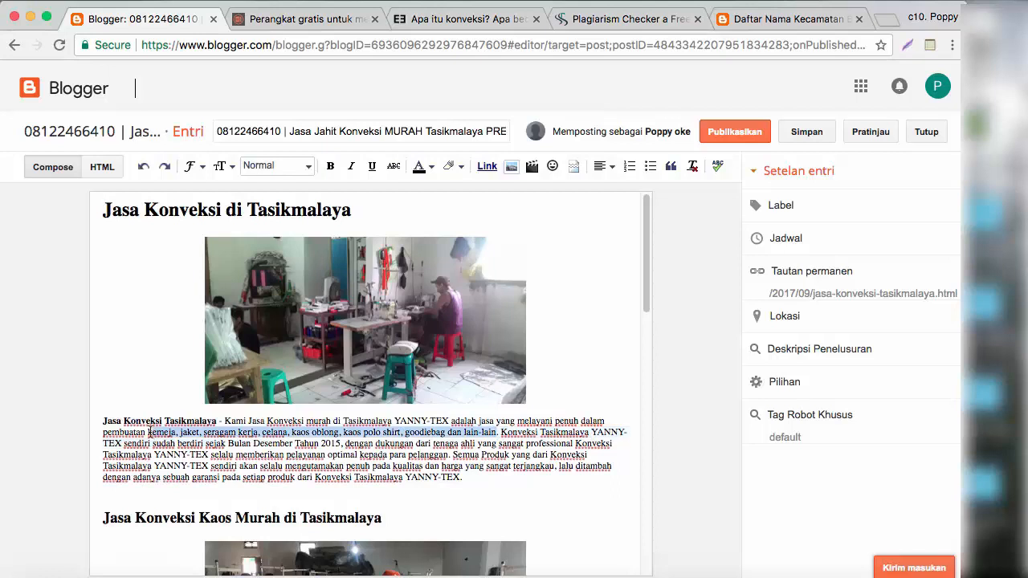
{"action": "key", "text": "super+v"}
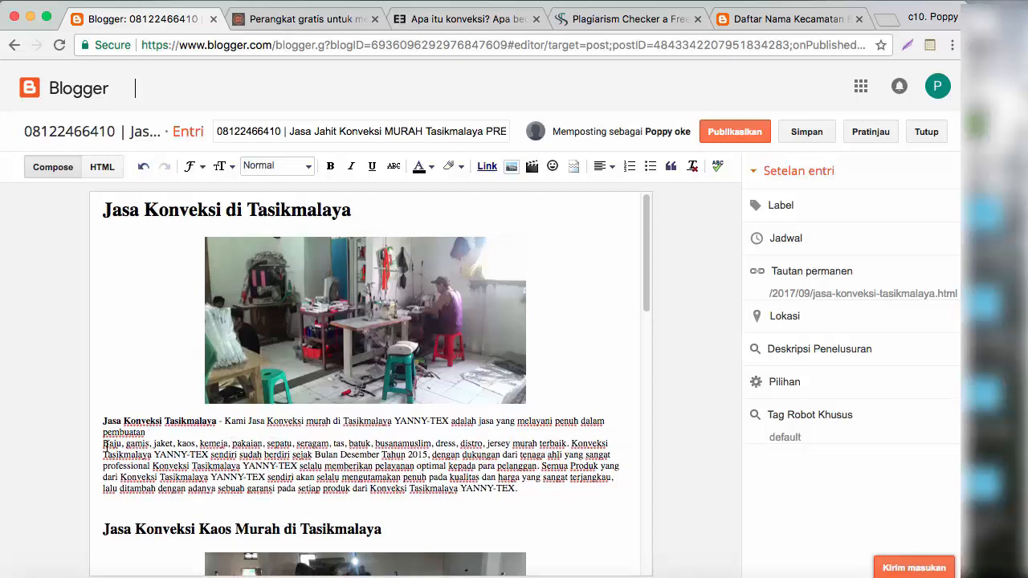
{"action": "left_click", "coordinate": [104, 443]}
{"action": "key", "text": "BackSpace"}
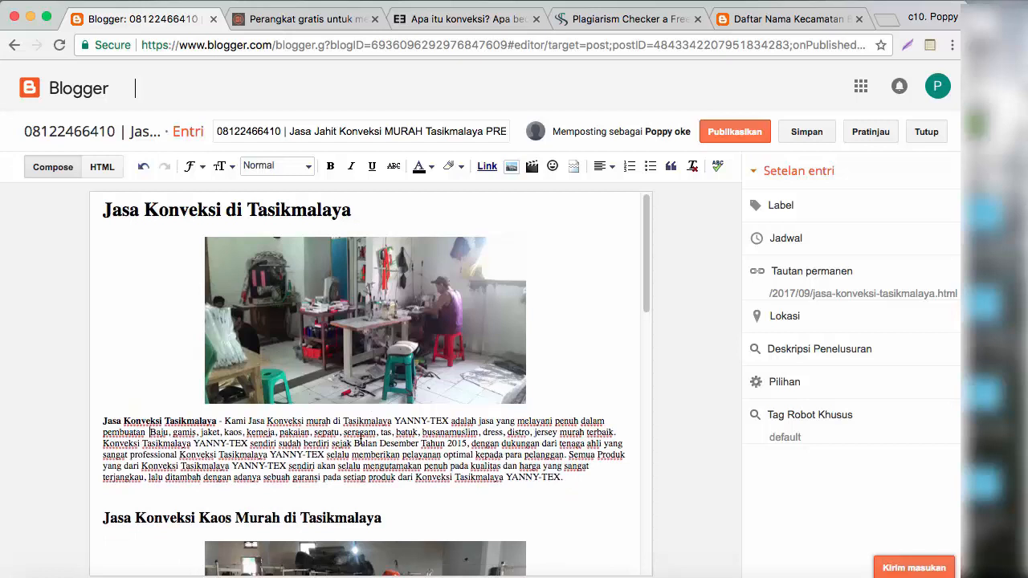
{"action": "left_click", "coordinate": [451, 432]}
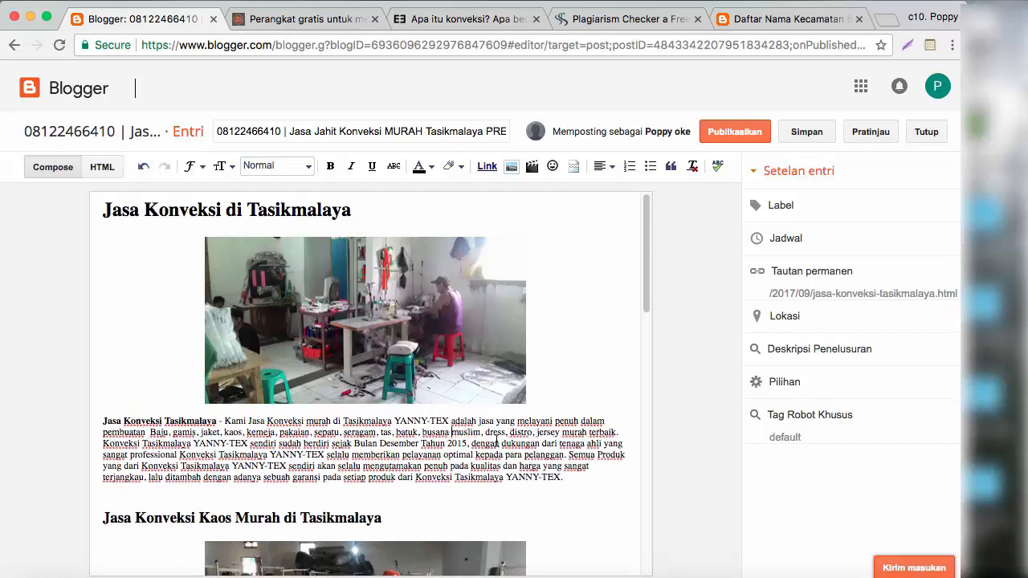
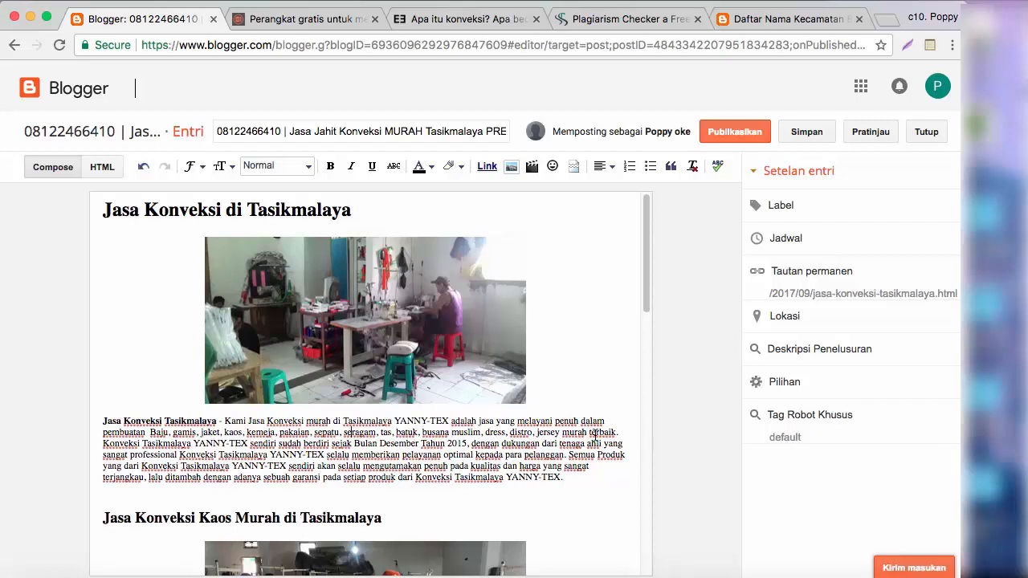
Step: Save the post and open its preview to check the keyword list in the opening paragraph
{"action": "scroll", "coordinate": [438, 442], "scroll_direction": "down", "scroll_amount": 1}
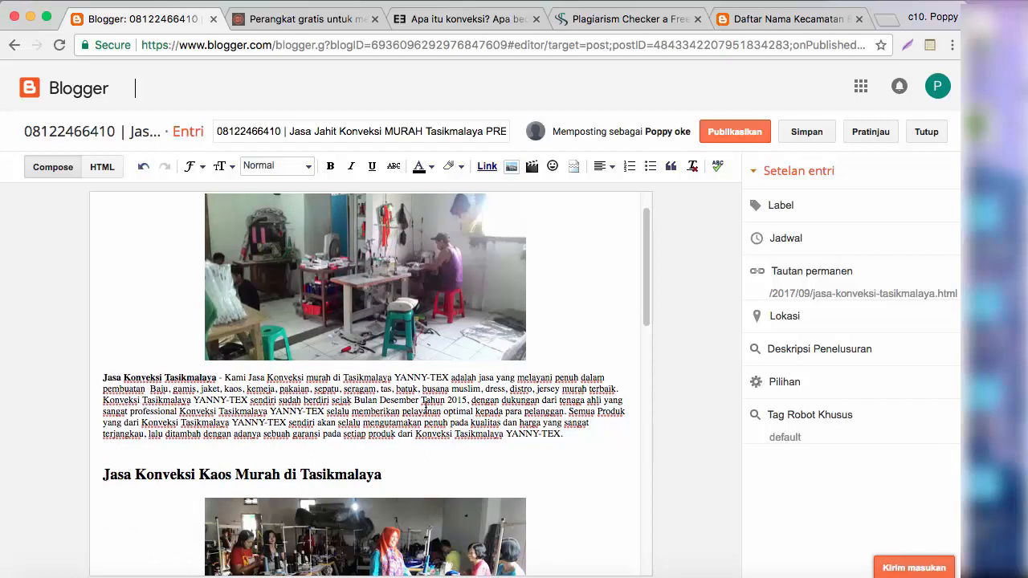
{"action": "scroll", "coordinate": [426, 405], "scroll_direction": "up", "scroll_amount": 1}
{"action": "scroll", "coordinate": [427, 408], "scroll_direction": "down", "scroll_amount": 6}
{"action": "scroll", "coordinate": [437, 414], "scroll_direction": "up", "scroll_amount": 1}
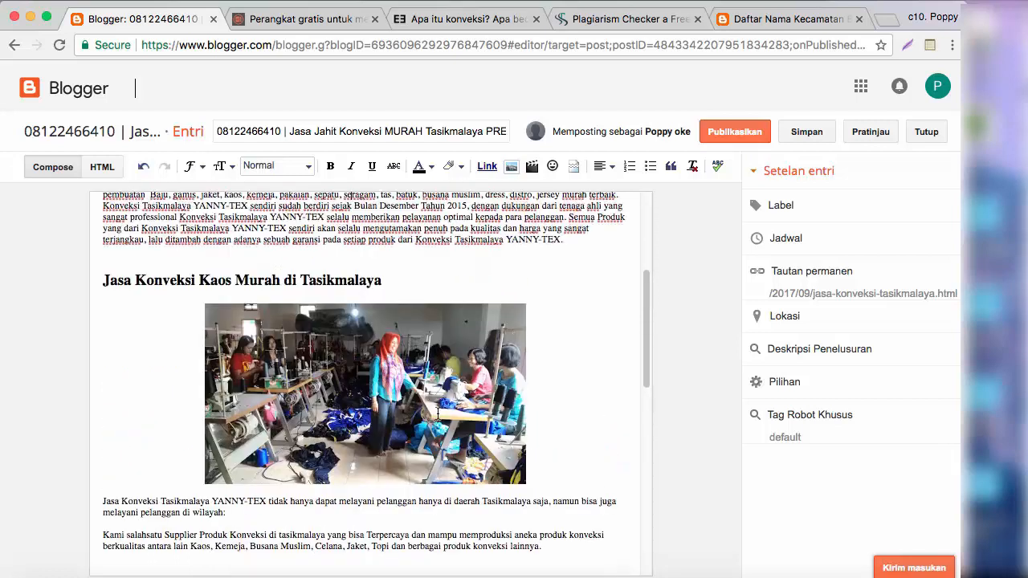
{"action": "scroll", "coordinate": [437, 413], "scroll_direction": "up", "scroll_amount": 5}
{"action": "left_click", "coordinate": [810, 132]}
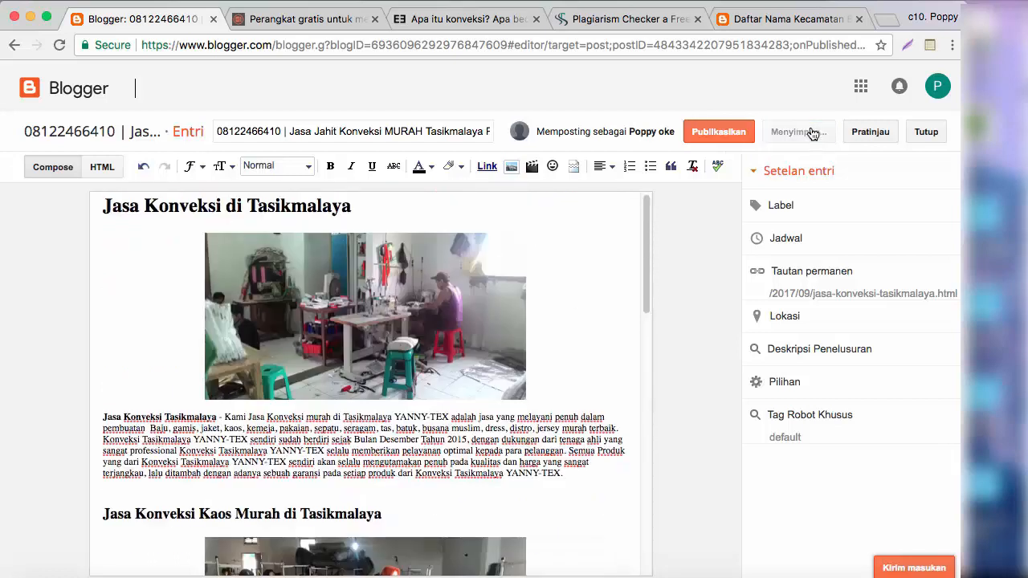
{"action": "left_click", "coordinate": [869, 132]}
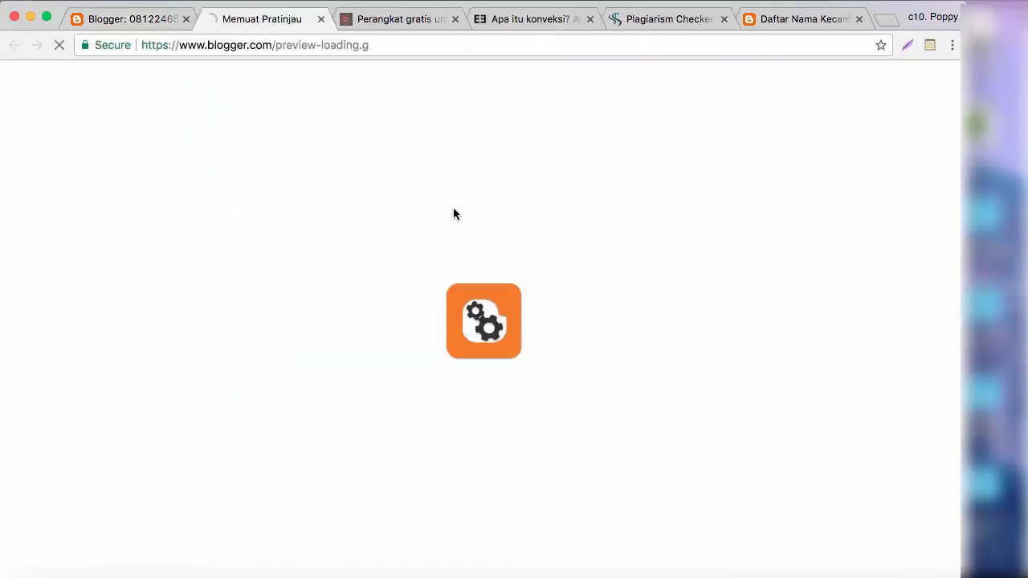
{"action": "scroll", "coordinate": [413, 255], "scroll_direction": "down", "scroll_amount": 3}
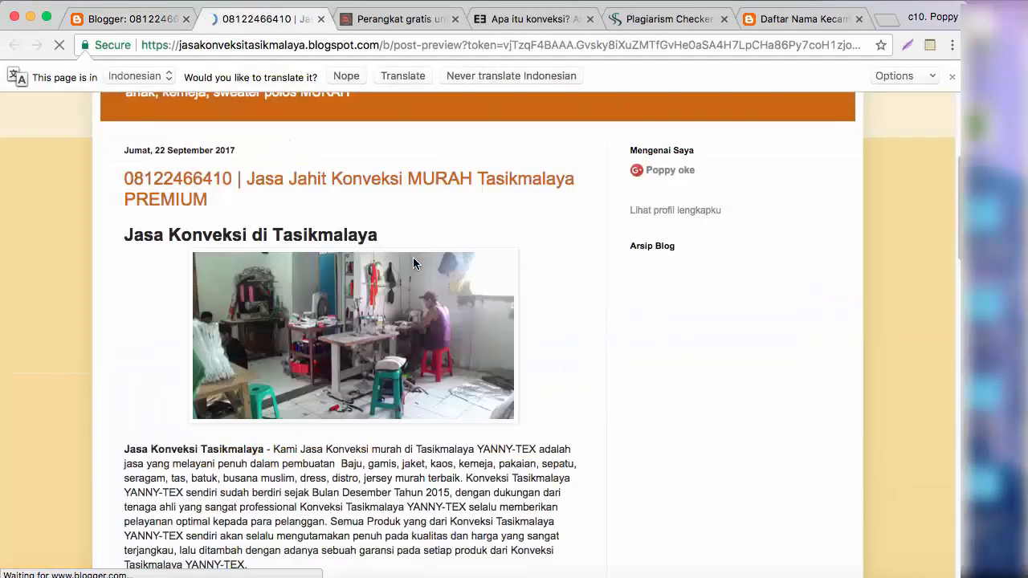
{"action": "scroll", "coordinate": [413, 264], "scroll_direction": "down", "scroll_amount": 1}
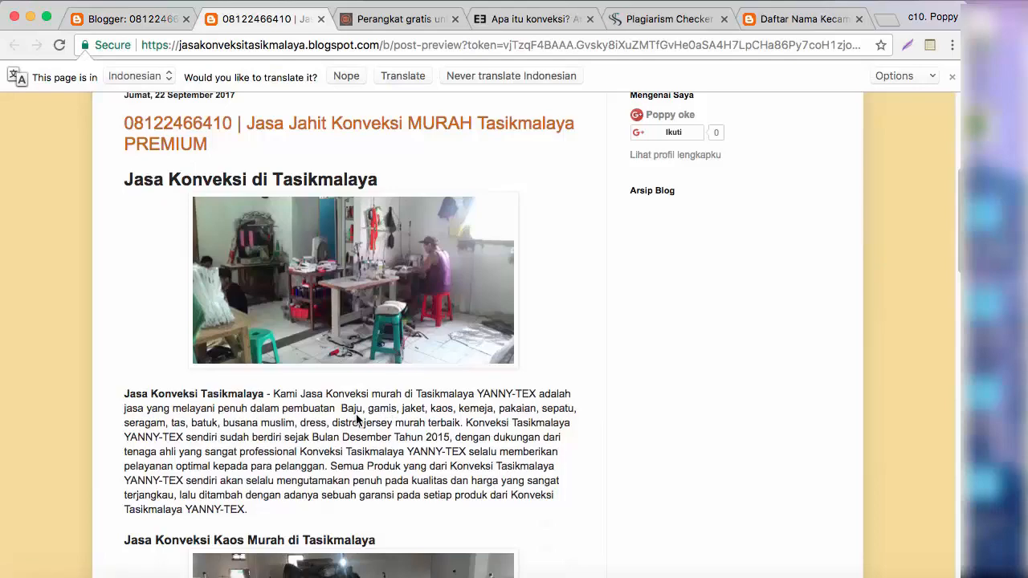
Step: Check the "TRIK Mengoptimalkan Kota / wilayah lain" notes in Word and select the "Jual Genteng di Jakarta" title on Sheet3 in Excel
{"action": "key", "text": "super+Tab"}
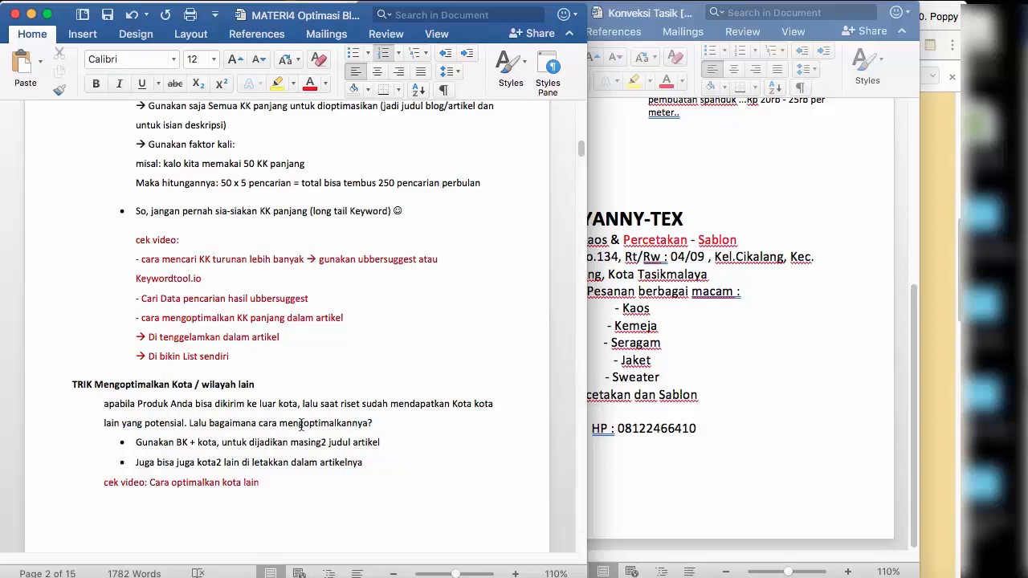
{"action": "left_click", "coordinate": [390, 575]}
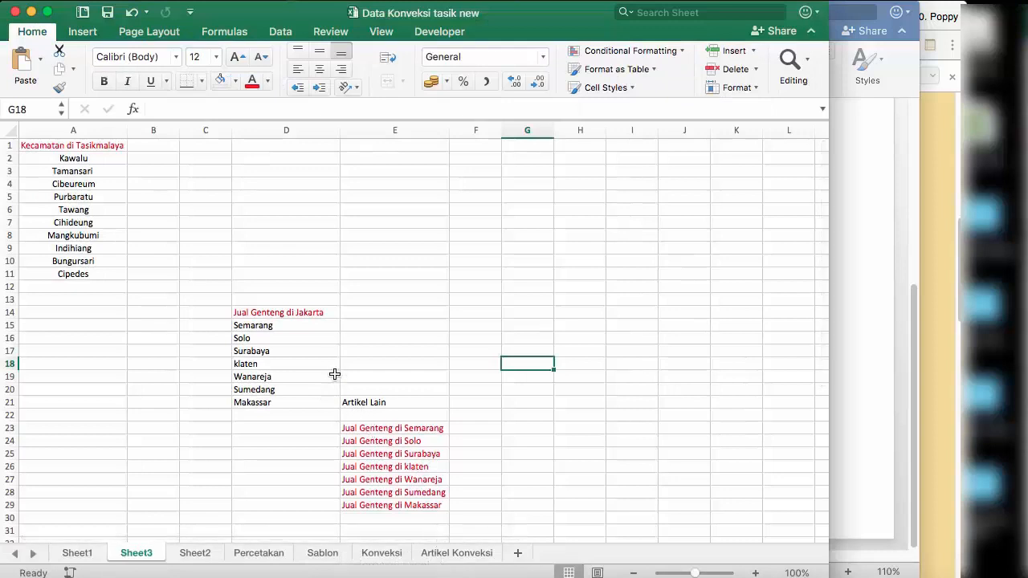
{"action": "left_click", "coordinate": [273, 246]}
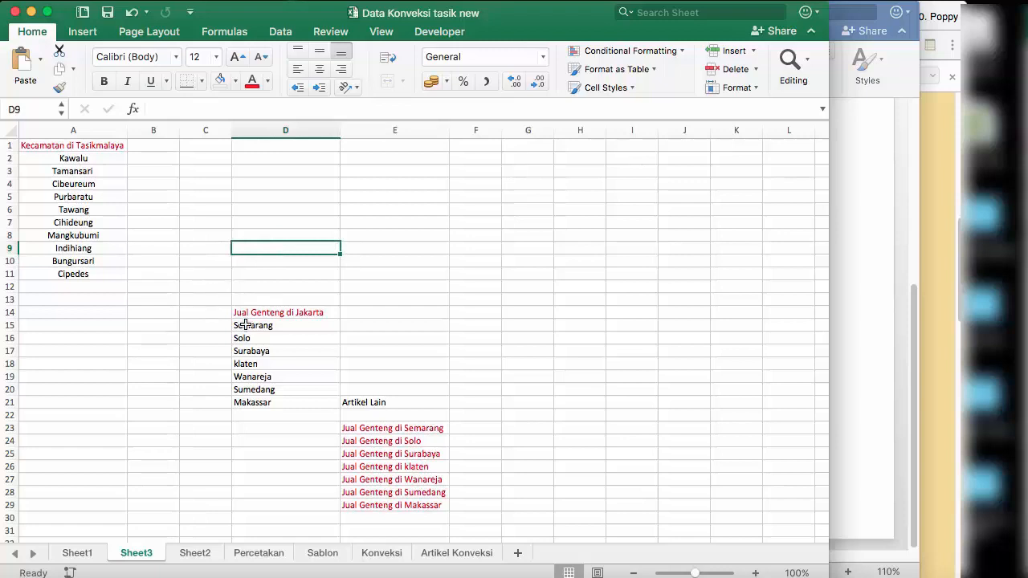
{"action": "left_click", "coordinate": [265, 286]}
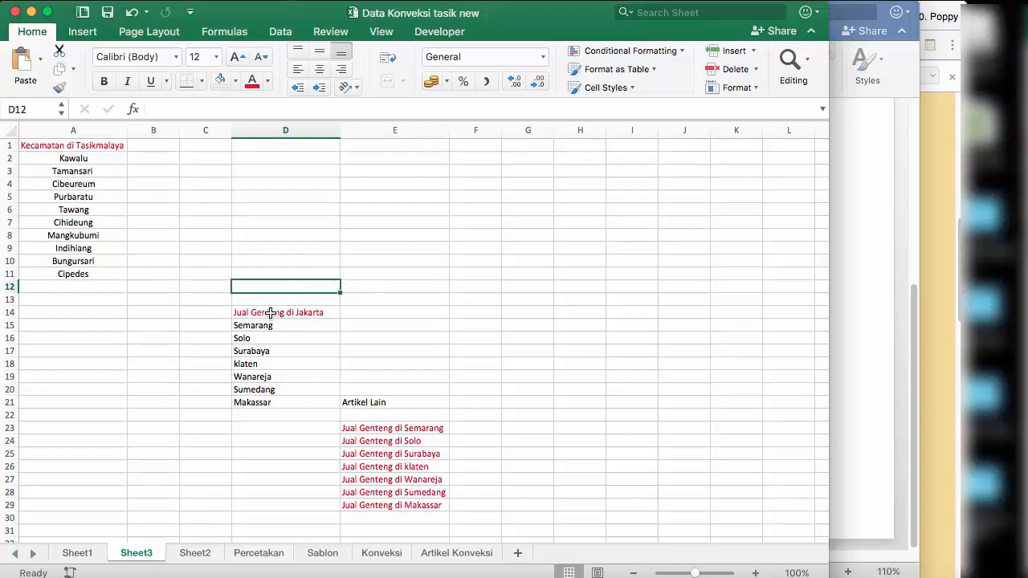
{"action": "left_click", "coordinate": [272, 313]}
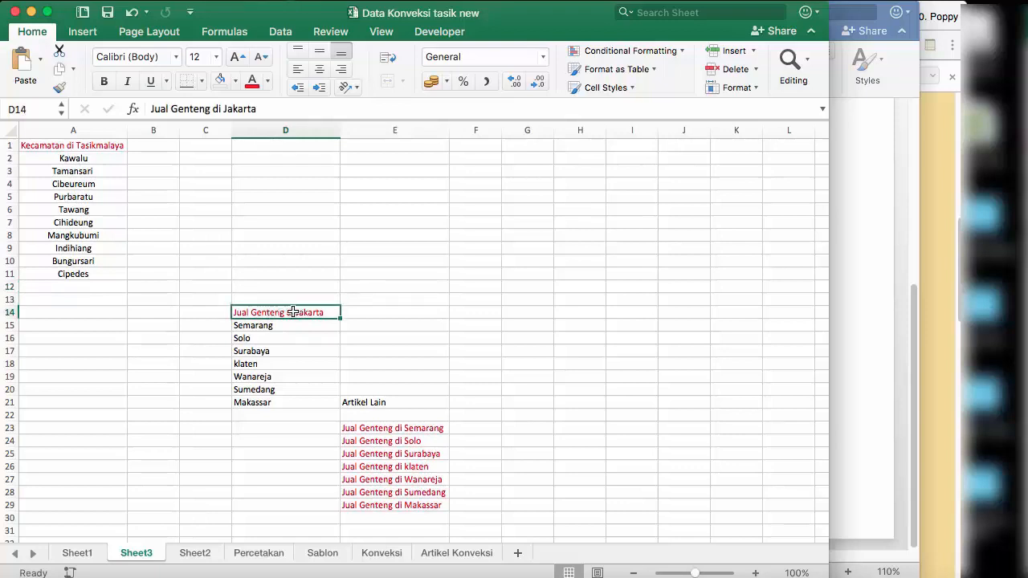
Step: Go through the city names from Semarang to Makassar below the Jakarta title and highlight D15:D21
{"action": "left_click", "coordinate": [255, 328]}
{"action": "left_click", "coordinate": [253, 339]}
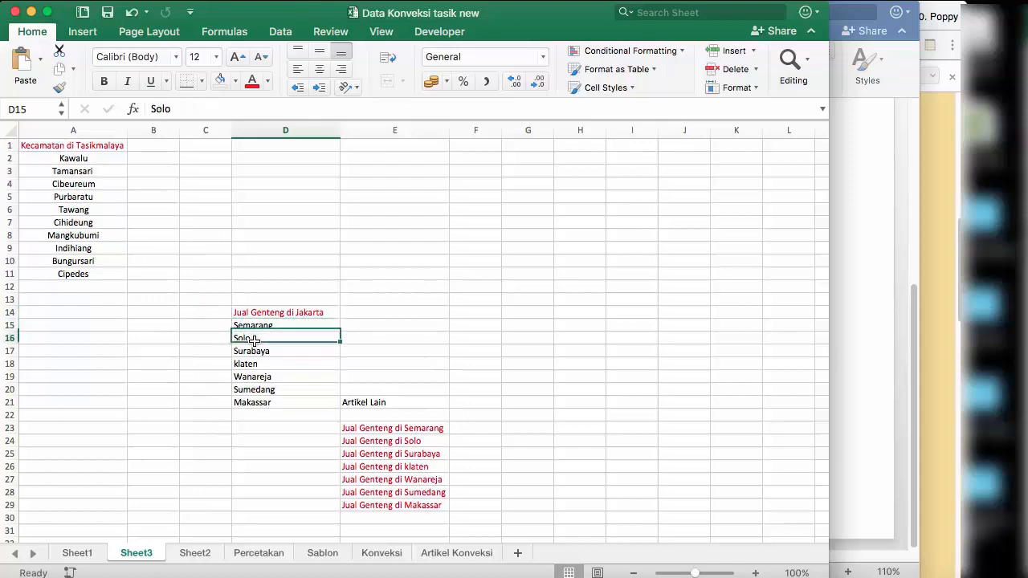
{"action": "left_click", "coordinate": [257, 350]}
{"action": "left_click", "coordinate": [262, 365]}
{"action": "left_click", "coordinate": [259, 376]}
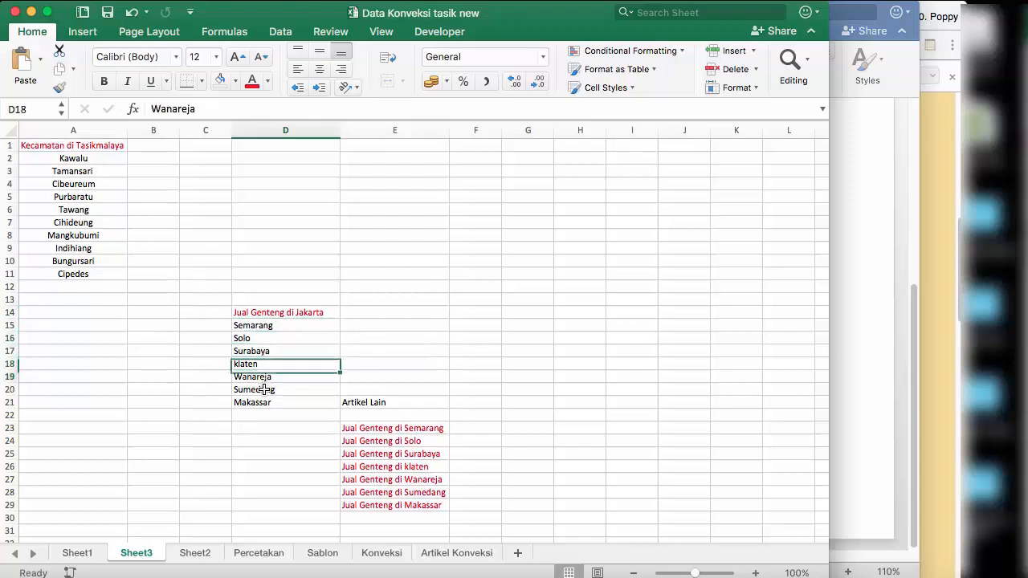
{"action": "left_click", "coordinate": [262, 403]}
{"action": "left_click", "coordinate": [260, 391]}
{"action": "left_click", "coordinate": [258, 351]}
{"action": "left_click_drag", "start_coordinate": [249, 325], "coordinate": [264, 398]}
{"action": "left_click", "coordinate": [297, 288]}
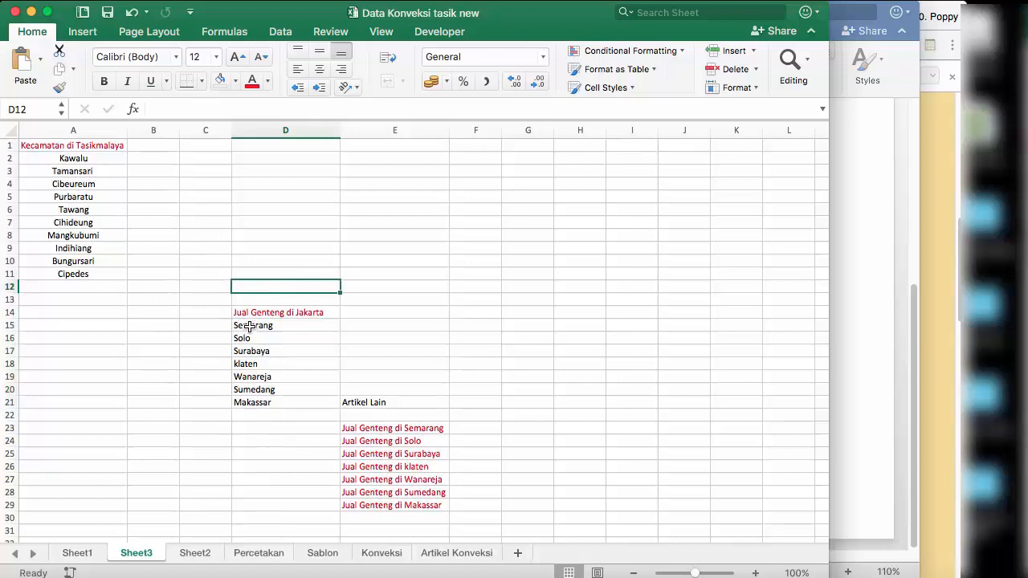
{"action": "left_click_drag", "start_coordinate": [253, 325], "coordinate": [265, 400]}
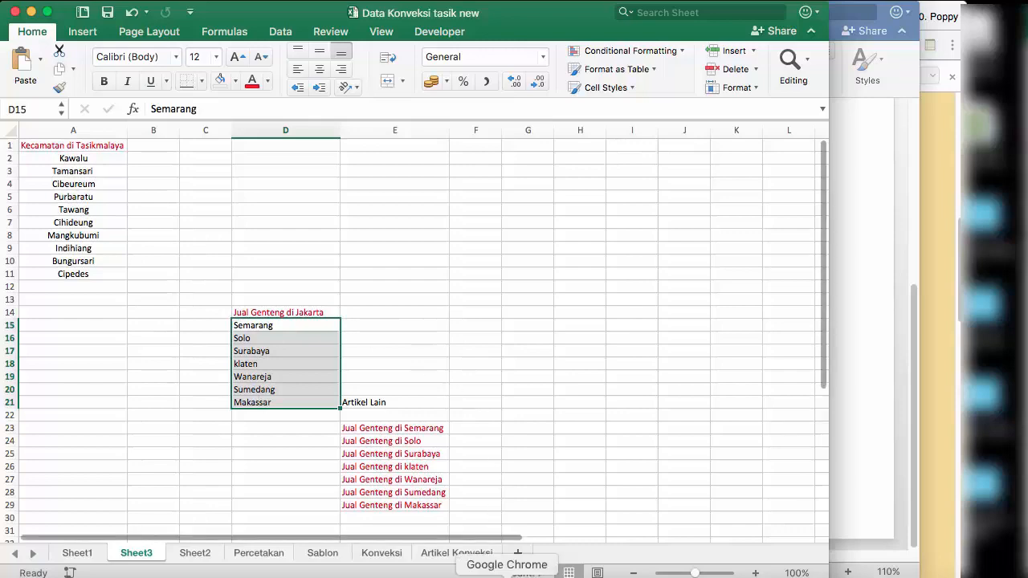
Step: Switch to Chrome and review the opening and "Jasa Konveksi Kaos Murah di Tasikmalaya" sections in the Blogger post editor
{"action": "left_click", "coordinate": [507, 574]}
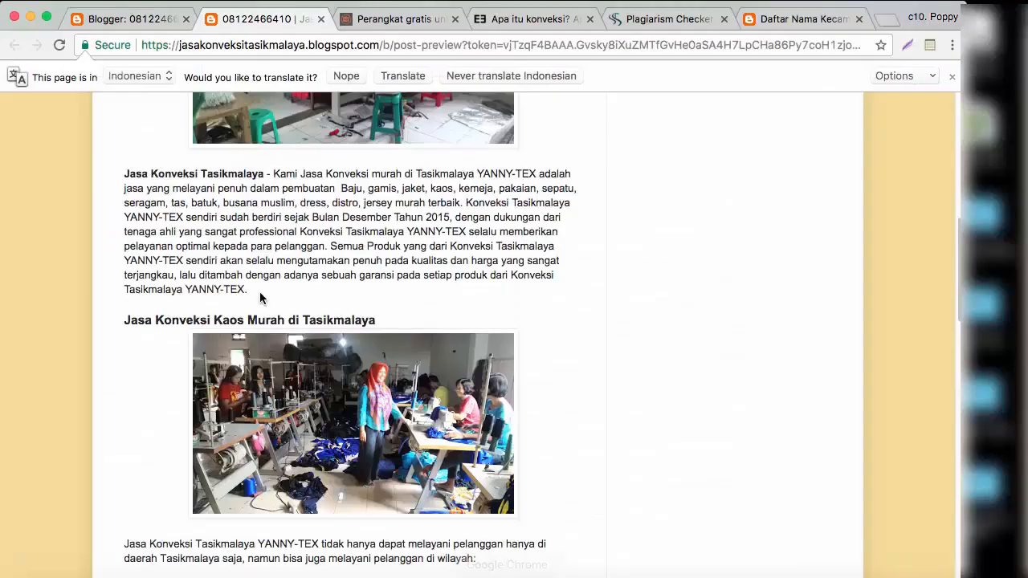
{"action": "left_click", "coordinate": [122, 25]}
{"action": "scroll", "coordinate": [347, 434], "scroll_direction": "down", "scroll_amount": 5}
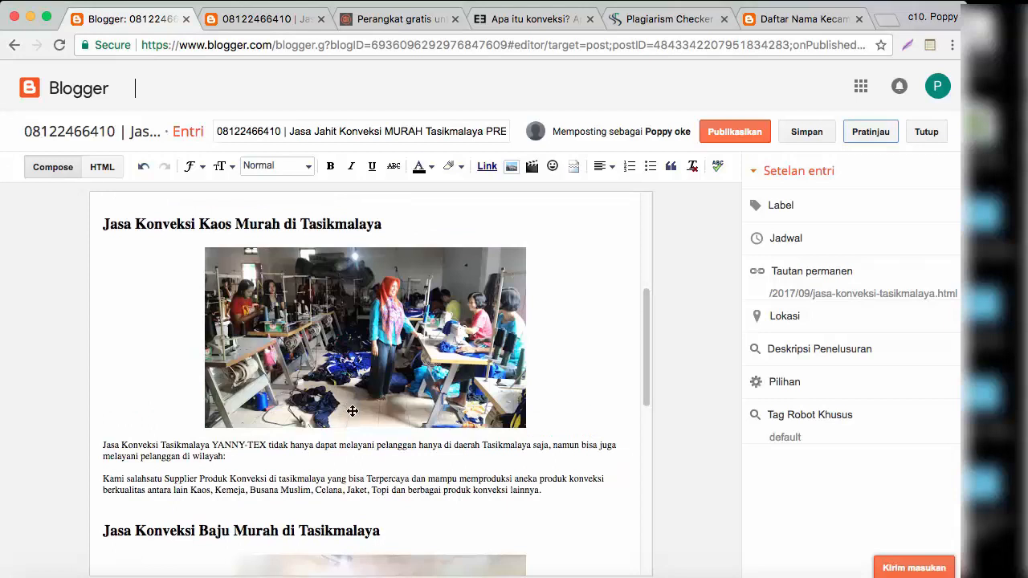
{"action": "scroll", "coordinate": [351, 411], "scroll_direction": "up", "scroll_amount": 4}
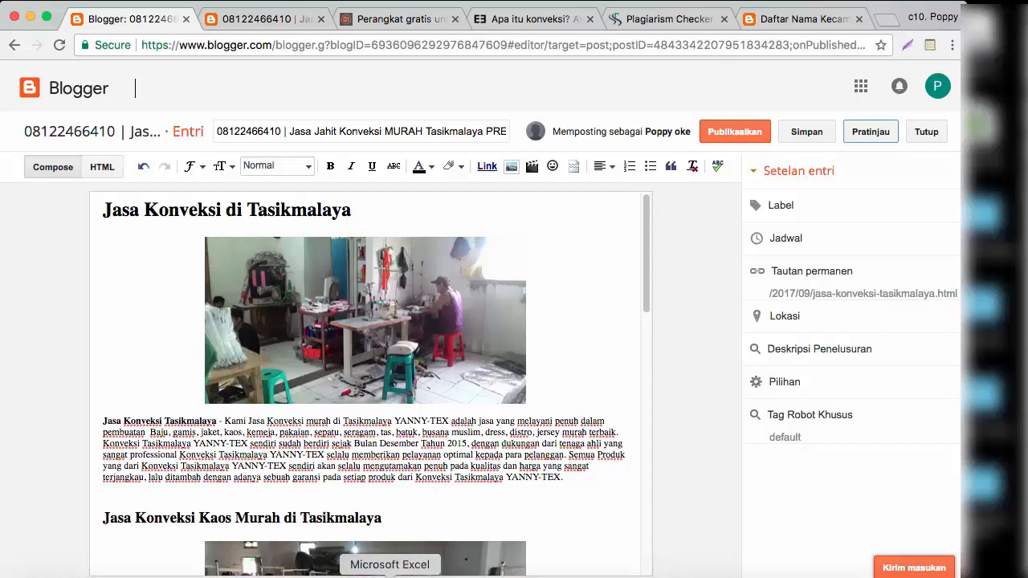
Step: Switch to Excel and extend the "Artikel Lain" label in E21 to "Artikel Lain dalam 1 BLOG sama"
{"action": "left_click", "coordinate": [390, 574]}
{"action": "left_click", "coordinate": [350, 377]}
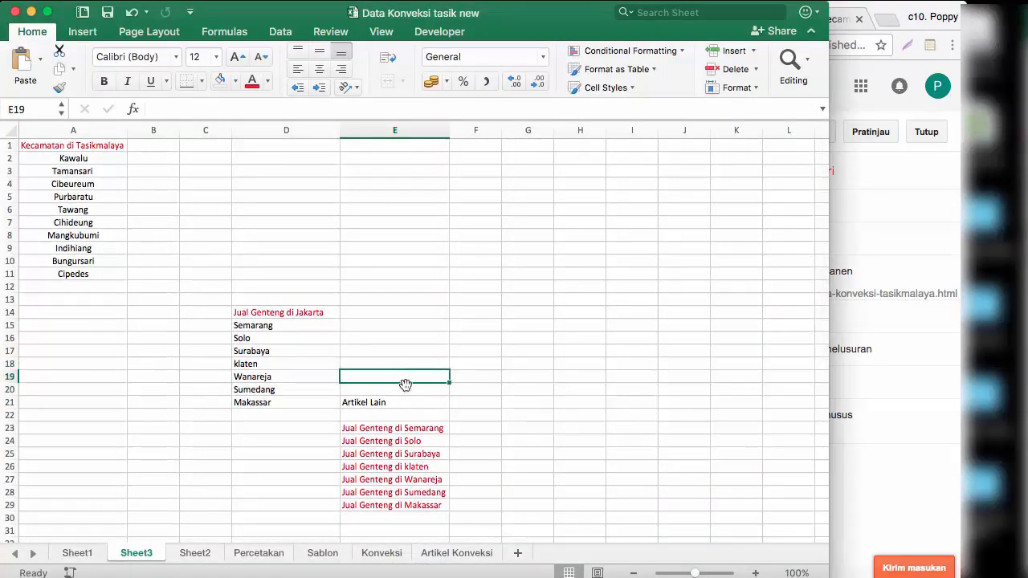
{"action": "left_click", "coordinate": [374, 401]}
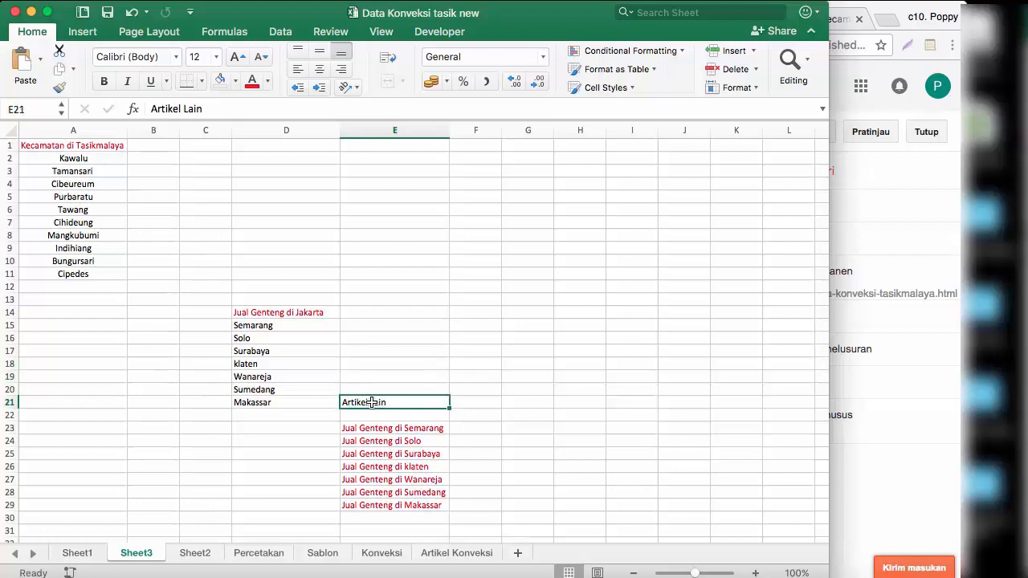
{"action": "double_click", "coordinate": [410, 405]}
{"action": "type", "text": "dalam 1 BLOG sama"}
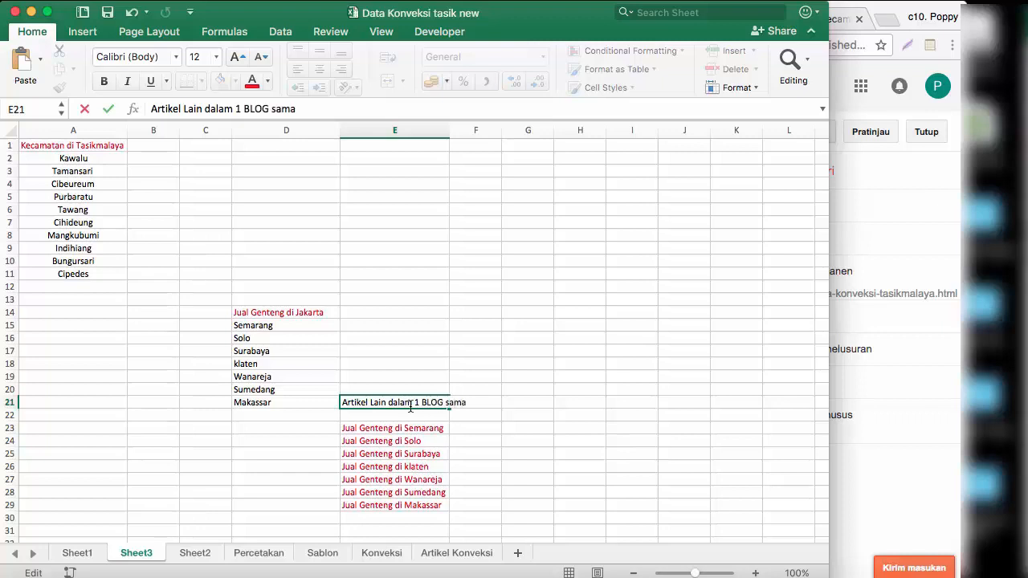
{"action": "left_click", "coordinate": [426, 349]}
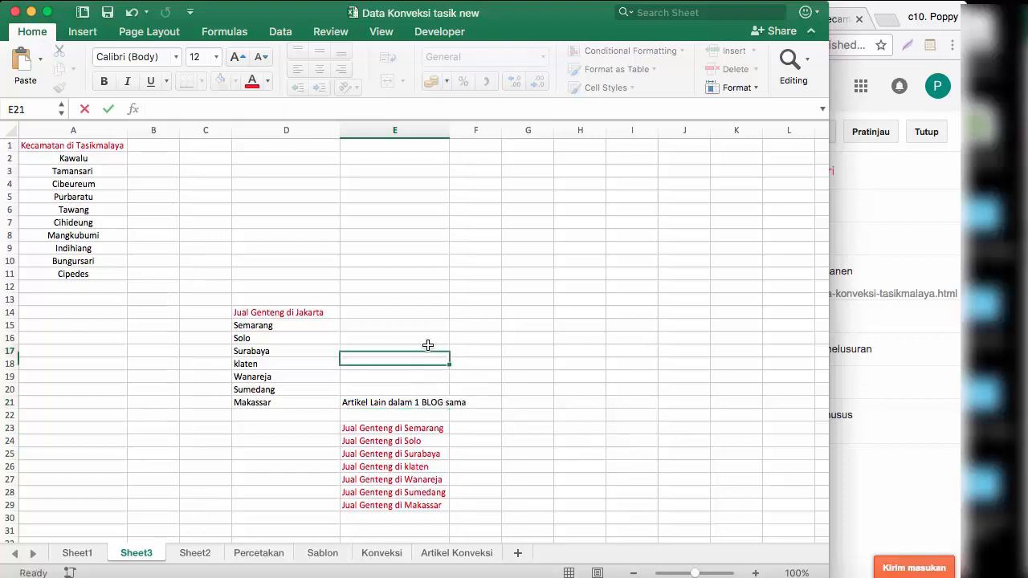
Step: Compare the main title in D14 with the per-city "Jual Genteng di …" article titles in E23:E29
{"action": "left_click", "coordinate": [298, 316]}
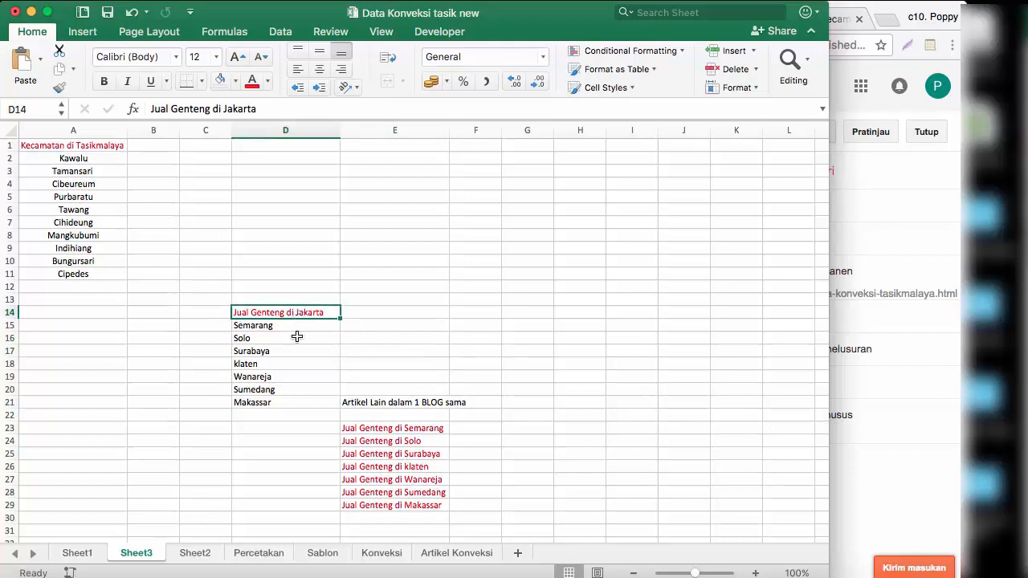
{"action": "left_click", "coordinate": [367, 429]}
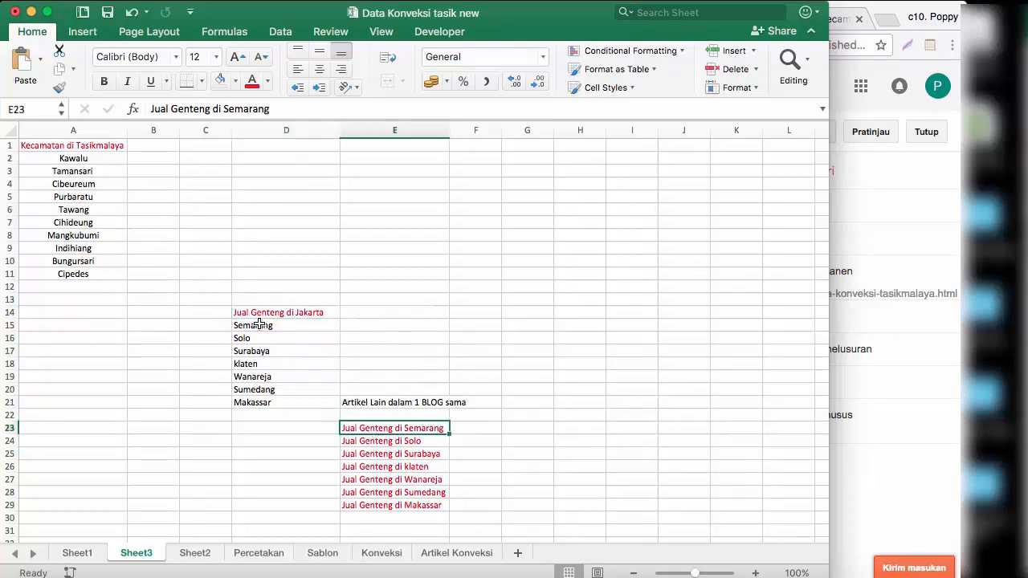
{"action": "left_click", "coordinate": [386, 452]}
{"action": "left_click_drag", "start_coordinate": [386, 452], "coordinate": [392, 485]}
{"action": "left_click", "coordinate": [401, 506]}
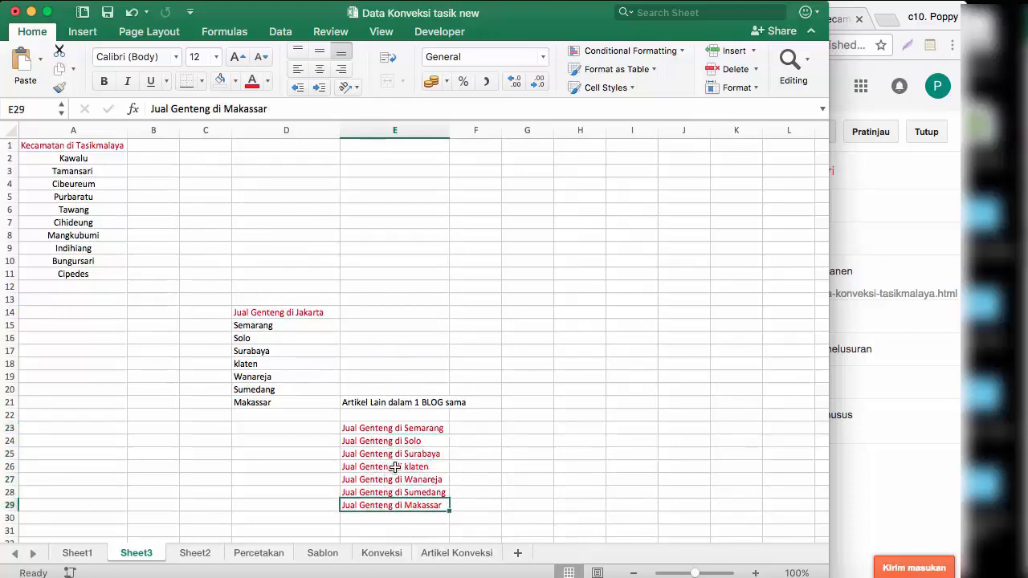
Step: Compare the per-city article titles in E23:E29 with the Jakarta title and city names starting at D14
{"action": "left_click", "coordinate": [446, 363]}
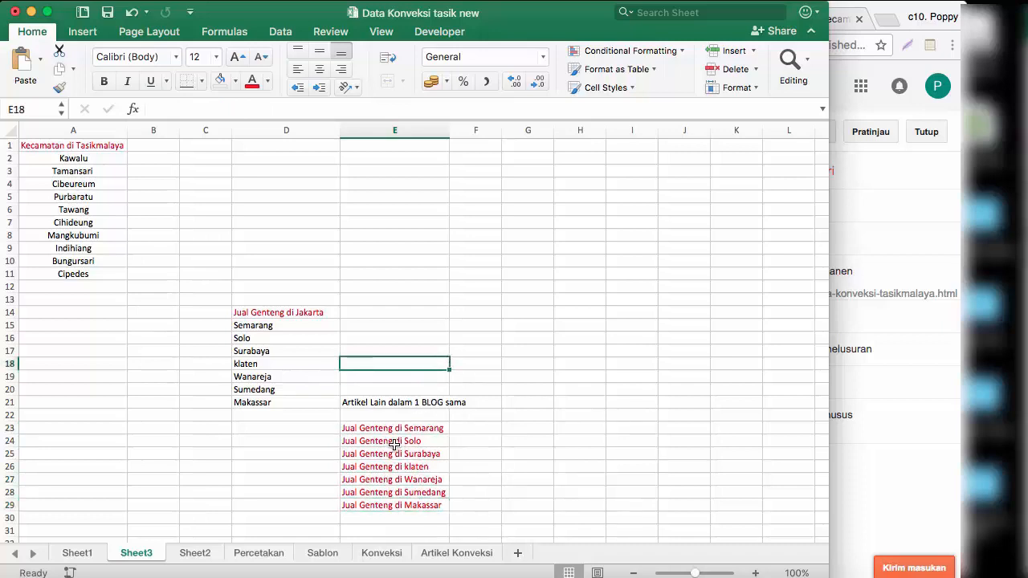
{"action": "left_click_drag", "start_coordinate": [387, 428], "coordinate": [388, 506]}
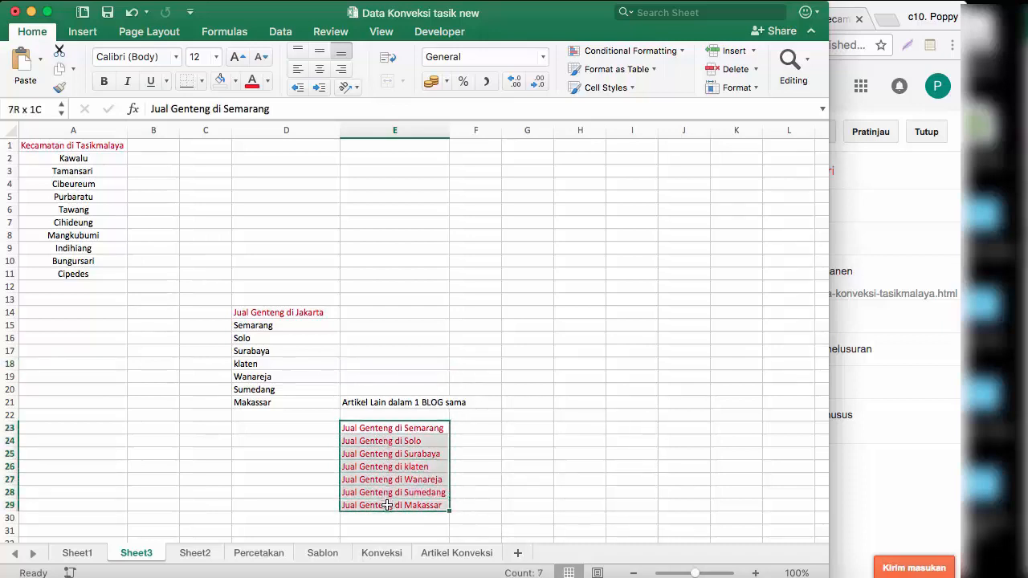
{"action": "left_click_drag", "start_coordinate": [275, 315], "coordinate": [292, 395]}
{"action": "left_click", "coordinate": [185, 264]}
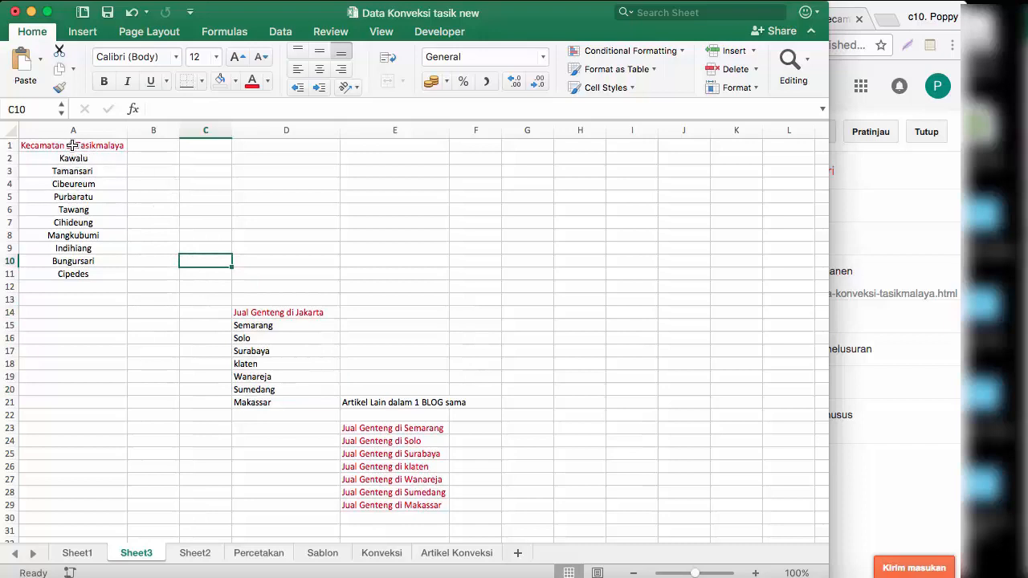
Step: Go through the Tasikmalaya district names in column A, from Kawalu in A2 to Cipedes in A11
{"action": "left_click", "coordinate": [90, 145]}
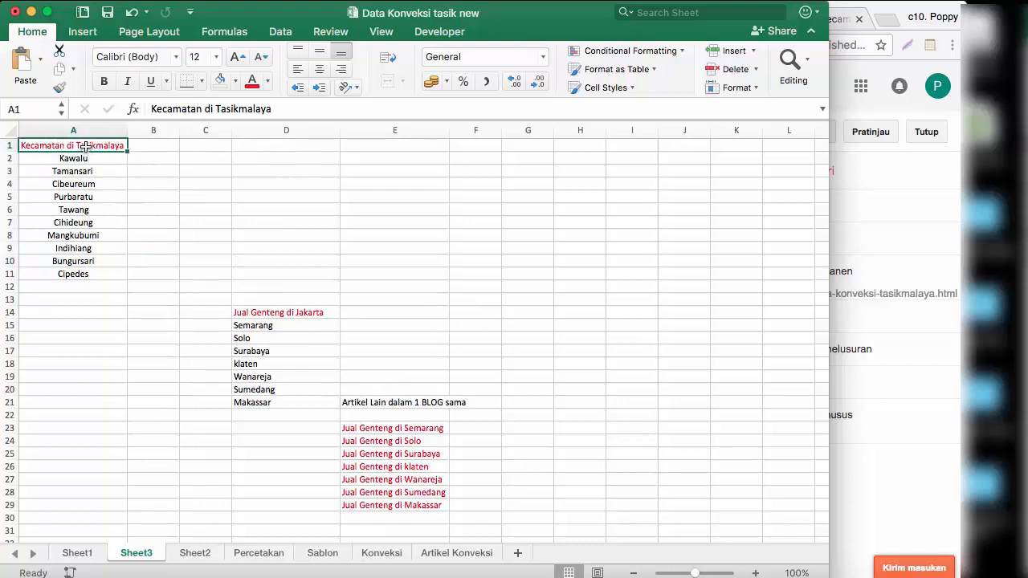
{"action": "left_click", "coordinate": [73, 158]}
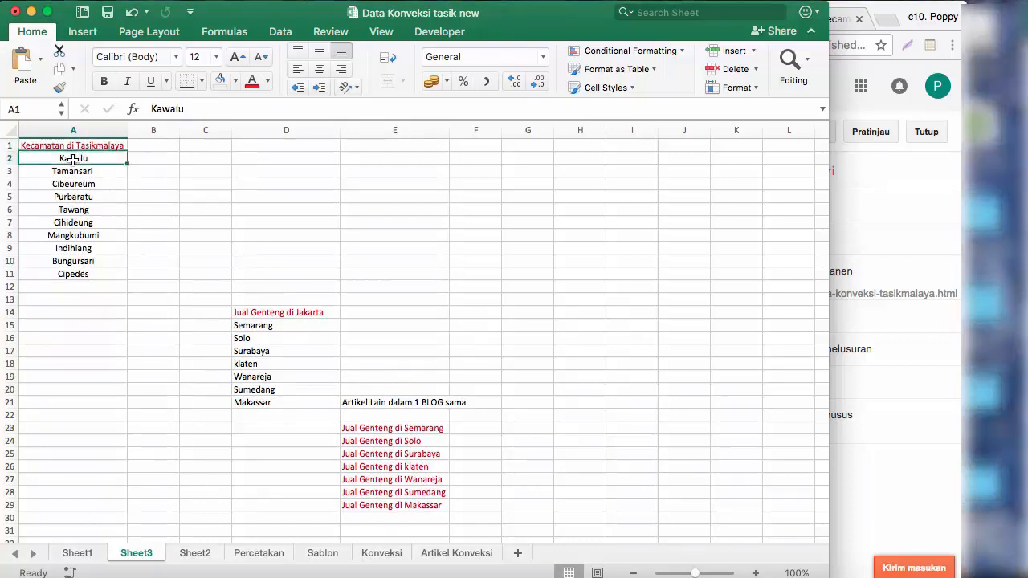
{"action": "left_click", "coordinate": [78, 184]}
{"action": "left_click", "coordinate": [80, 159]}
{"action": "left_click_drag", "start_coordinate": [81, 159], "coordinate": [93, 274]}
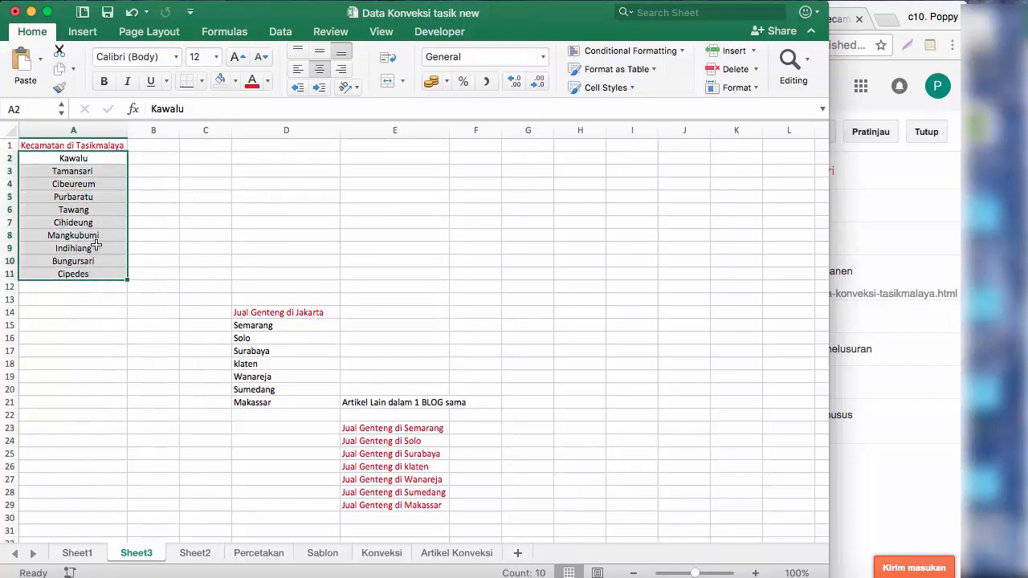
{"action": "left_click", "coordinate": [98, 173]}
{"action": "left_click", "coordinate": [92, 194]}
{"action": "left_click", "coordinate": [90, 218]}
{"action": "left_click", "coordinate": [88, 275]}
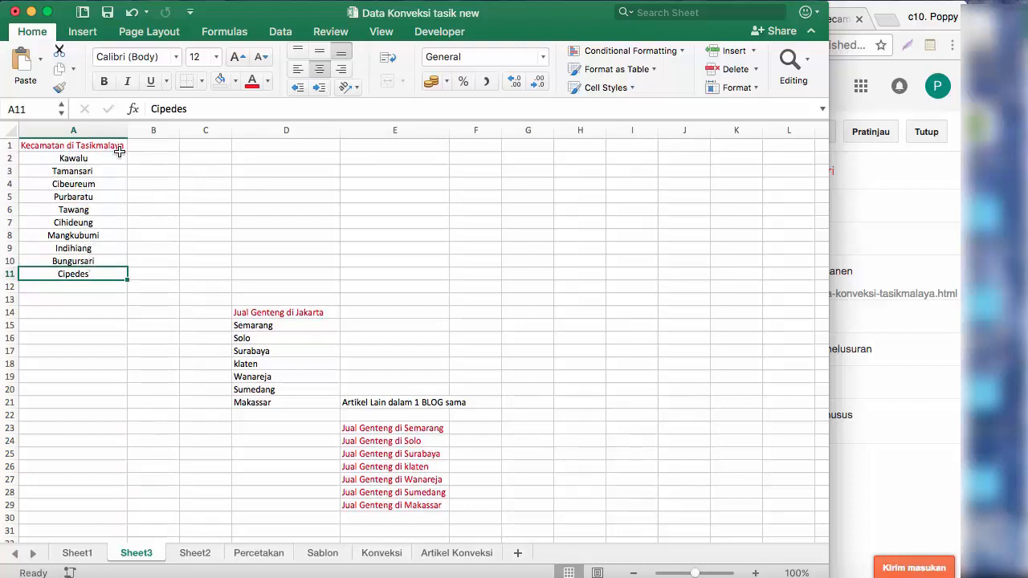
Step: Compare the district list in A2:A11 with the Jakarta title and city list in D14:D21
{"action": "left_click", "coordinate": [72, 169]}
{"action": "left_click_drag", "start_coordinate": [73, 159], "coordinate": [96, 277]}
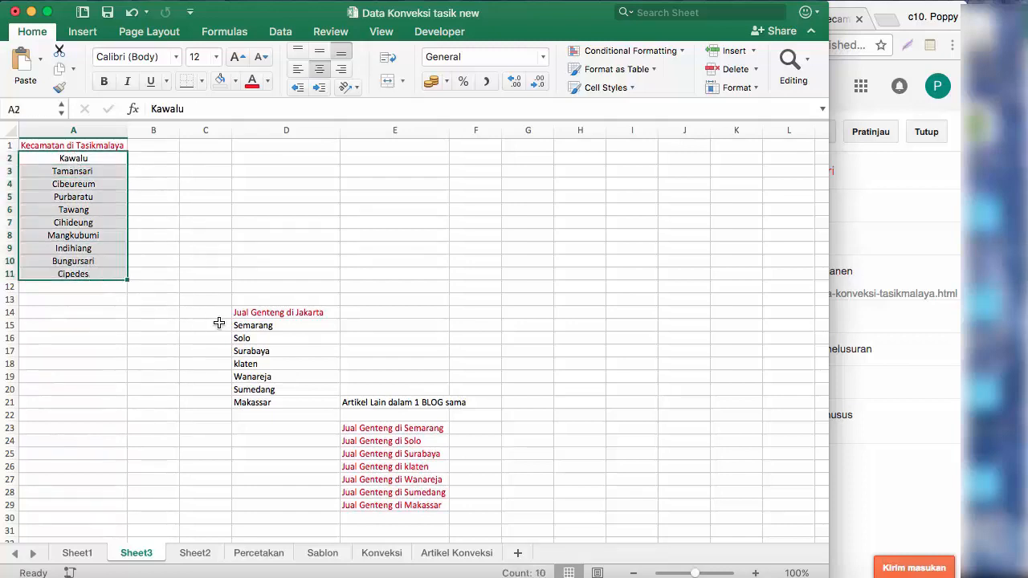
{"action": "left_click_drag", "start_coordinate": [245, 313], "coordinate": [264, 402]}
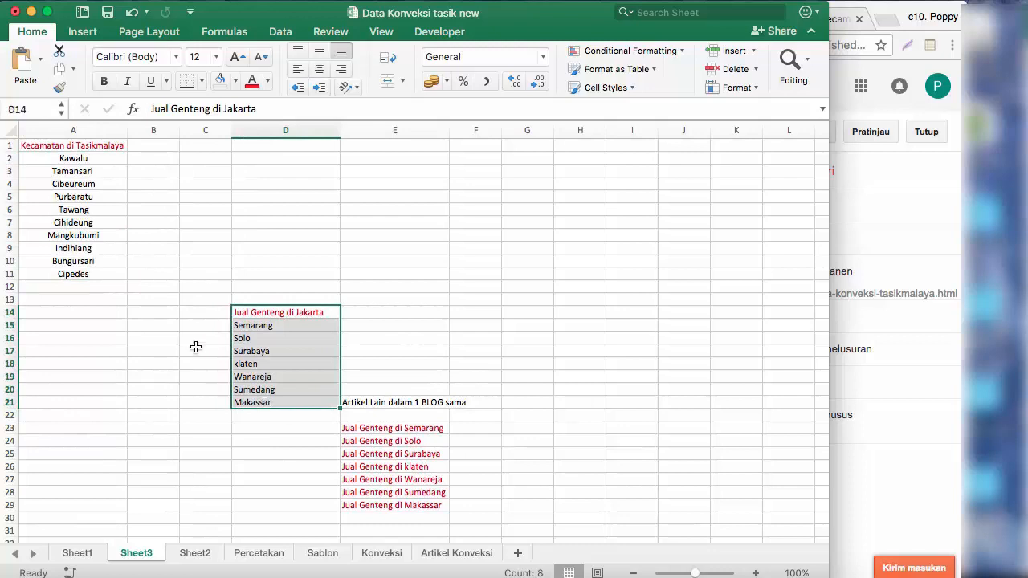
{"action": "left_click", "coordinate": [69, 157]}
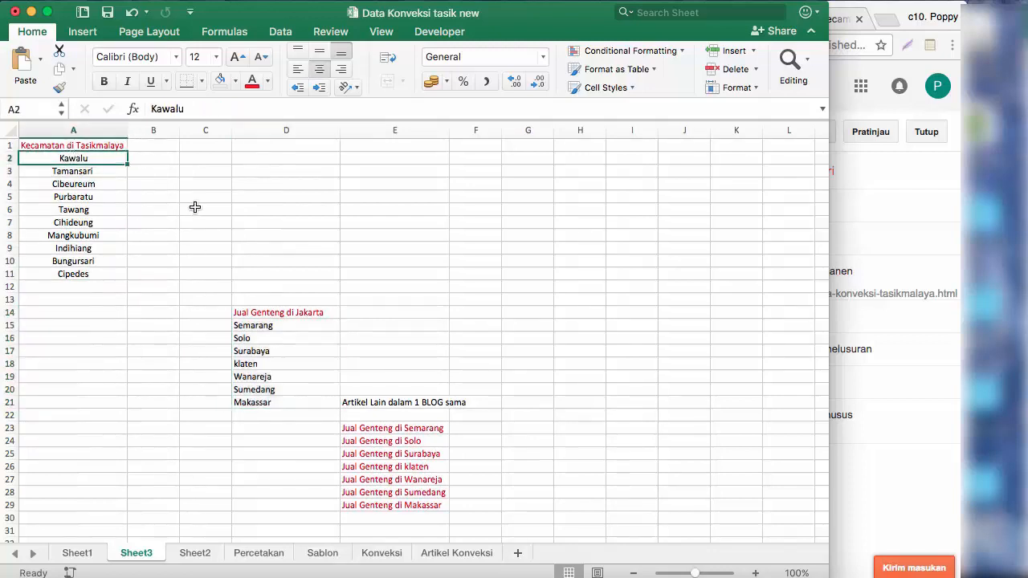
Step: Enter "Kawalu, Tamansari, Cibeureum, Purbaratu, Tawang, Cihideung, Mangkubumi, Indihiang, Bungursari, Cipedes" in C3, merged over C3:E4 with wrapped text
{"action": "left_click", "coordinate": [156, 172]}
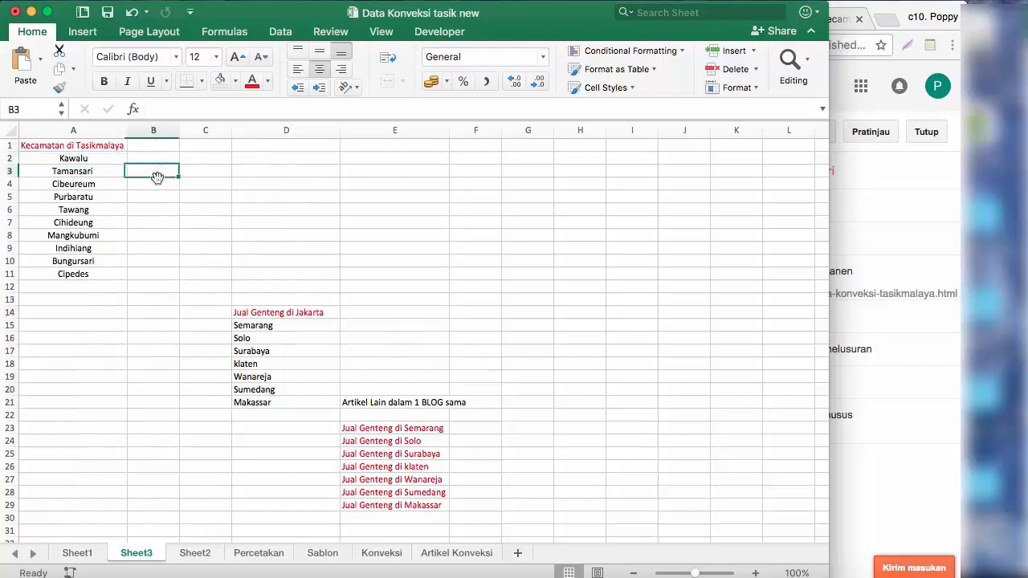
{"action": "left_click", "coordinate": [201, 172]}
{"action": "type", "text": "Kawalu,"}
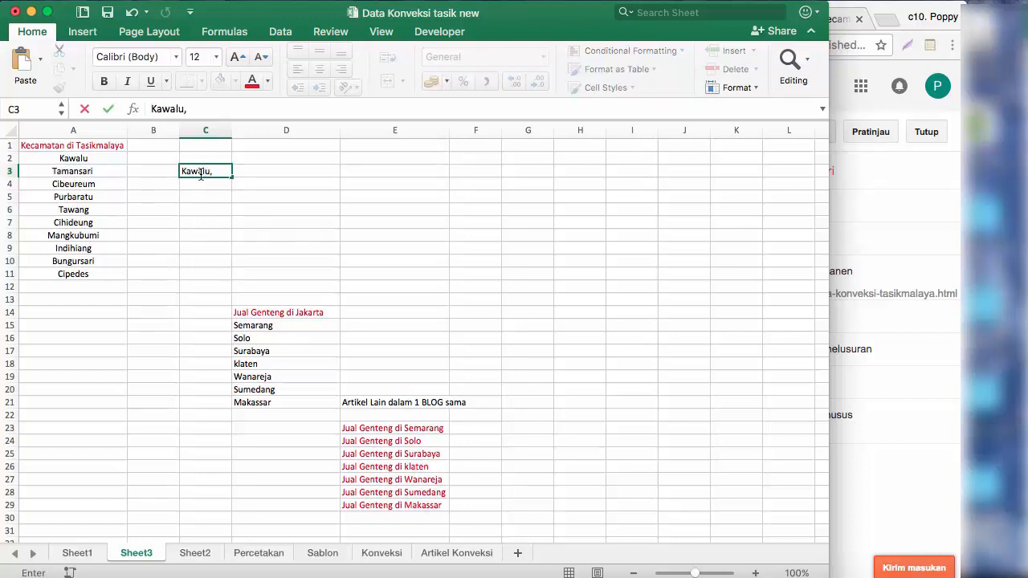
{"action": "left_click", "coordinate": [442, 248]}
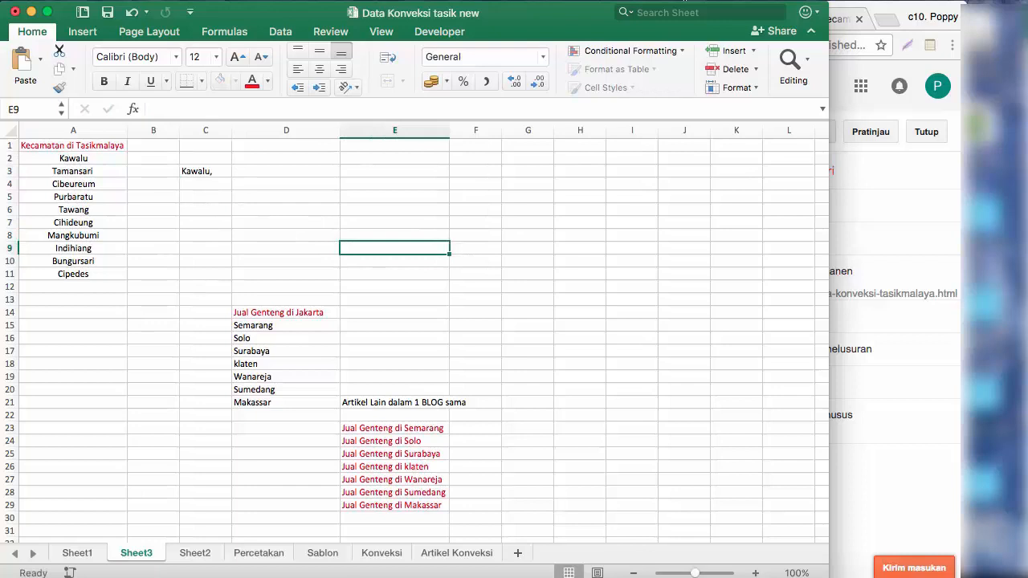
{"action": "left_click", "coordinate": [711, 1]}
{"action": "left_click", "coordinate": [711, 25]}
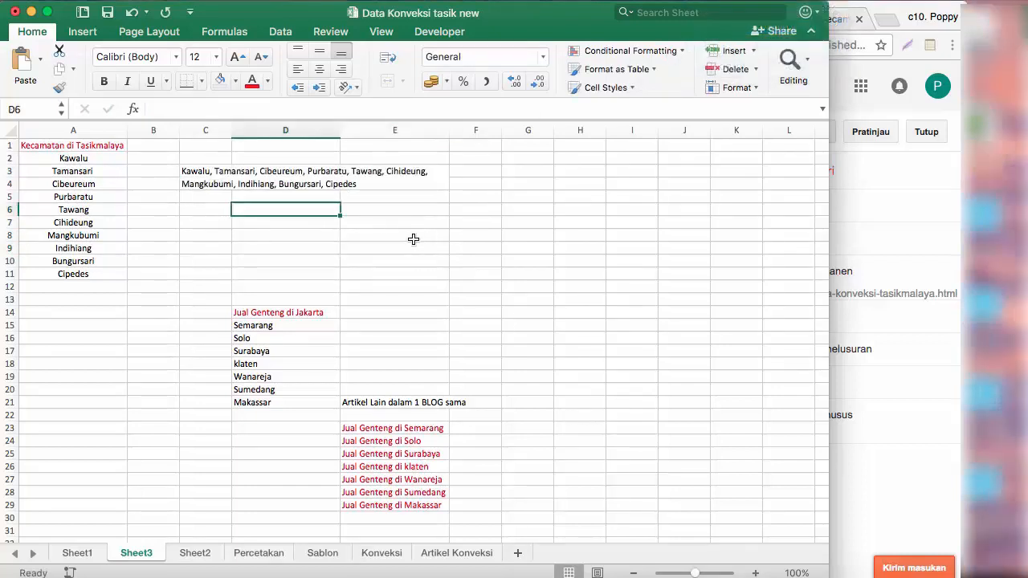
{"action": "left_click", "coordinate": [393, 234]}
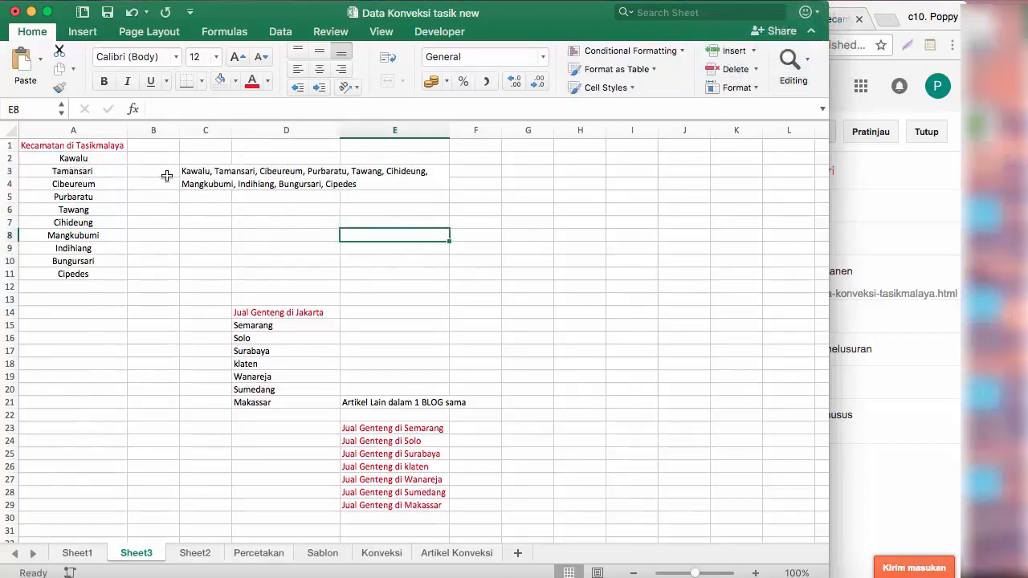
Step: Copy the comma-separated district list in C3 and switch to the article's opening paragraph in the Blogger editor in Chrome
{"action": "left_click", "coordinate": [219, 180]}
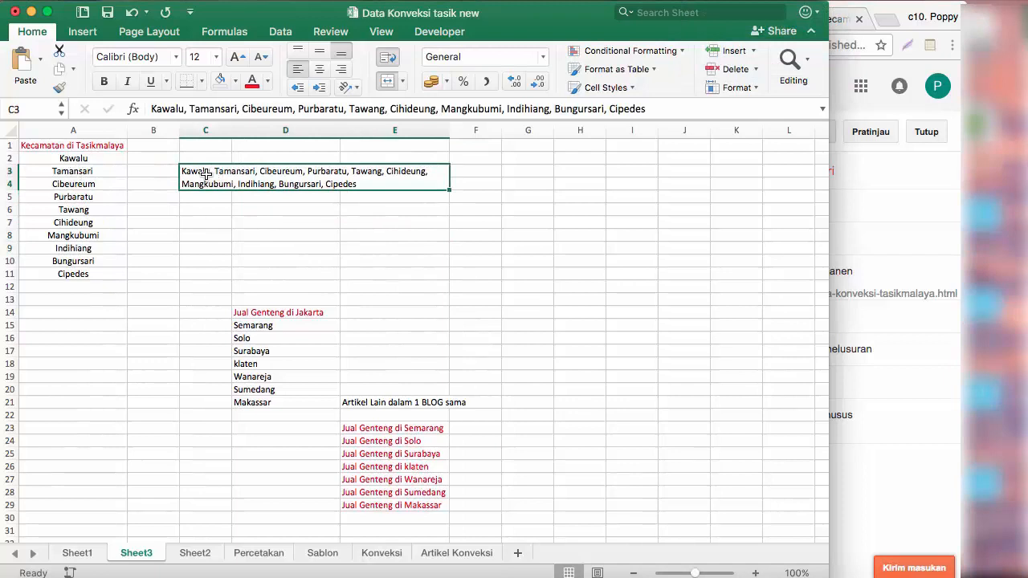
{"action": "key", "text": "super+c"}
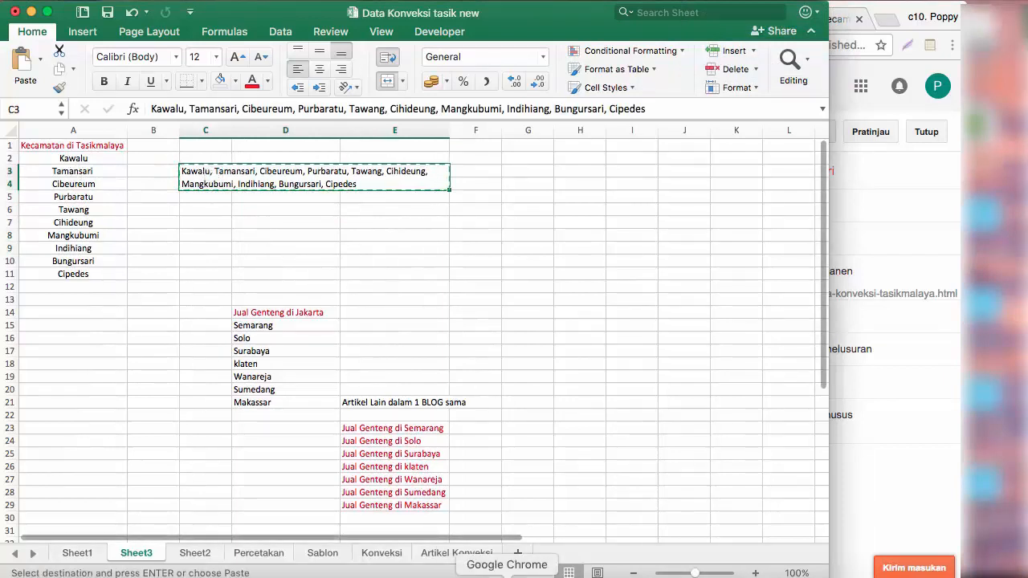
{"action": "left_click", "coordinate": [507, 575]}
{"action": "scroll", "coordinate": [370, 377], "scroll_direction": "down", "scroll_amount": 4}
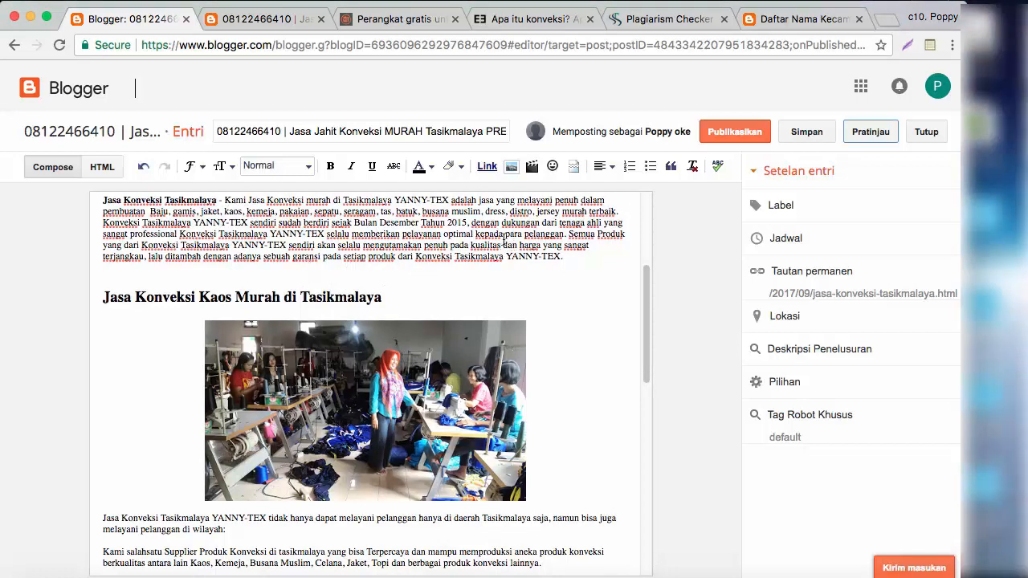
Step: Insert "melayani juga untuk daerah:" after "Tahun 2015," in the opening paragraph, before "dengan dukungan"
{"action": "left_click", "coordinate": [503, 238]}
{"action": "type", "text": "melayani juga "}
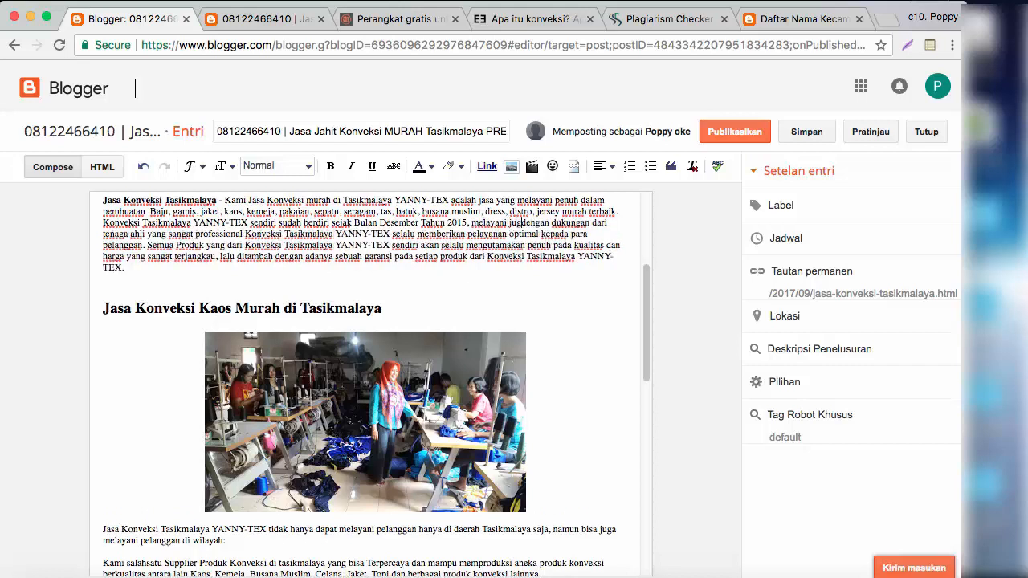
{"action": "type", "text": "di"}
{"action": "key", "text": "BackSpace"}
{"action": "key", "text": "BackSpace"}
{"action": "type", "text": "untuk "}
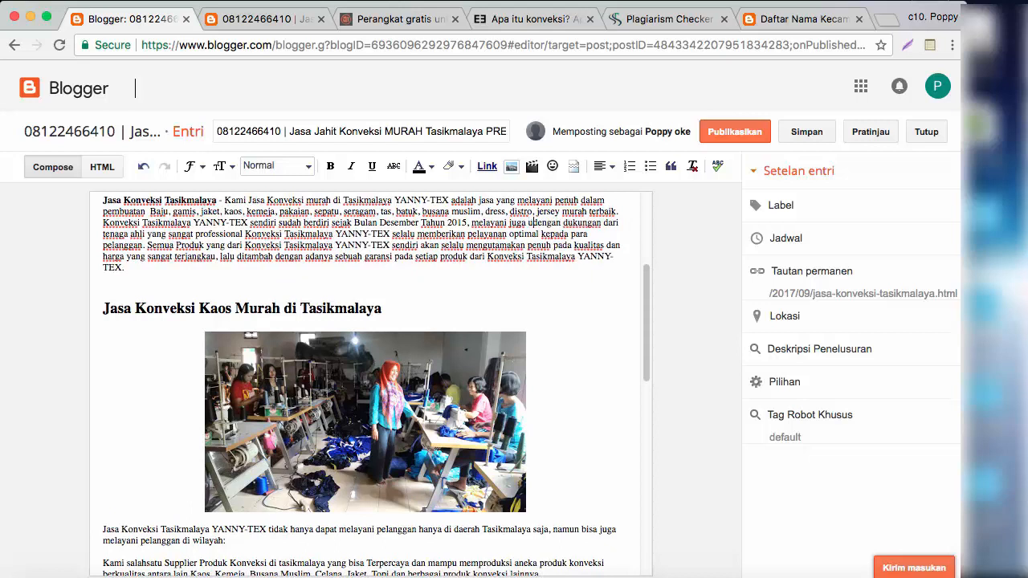
{"action": "type", "text": "daerah:"}
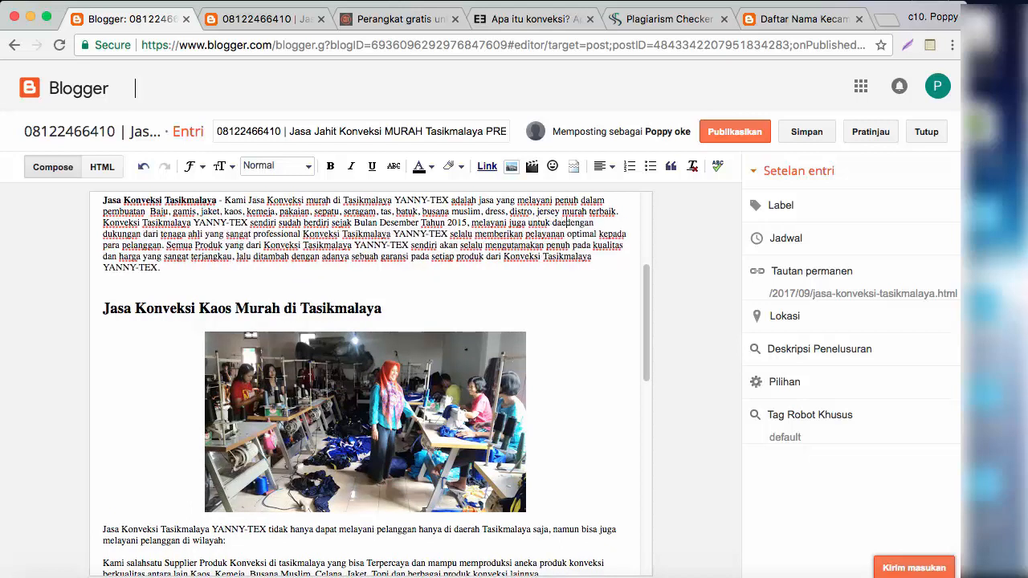
{"action": "type", "text": " dengan"}
Step: Undo the formatted paste of the district list and insert the list after "daerah:" by way of TextEdit, without its spreadsheet formatting
{"action": "key", "text": "super+v"}
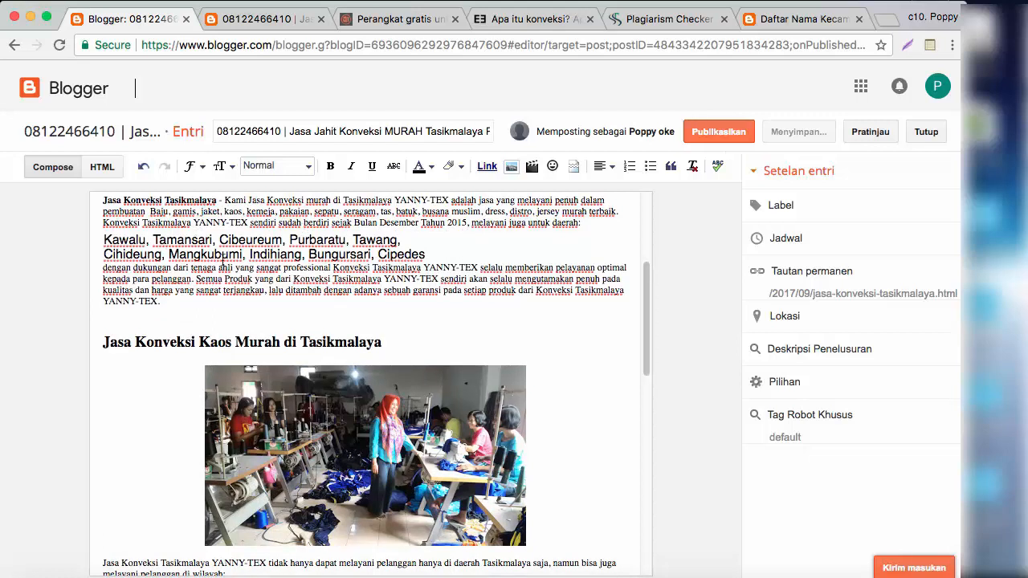
{"action": "key", "text": "super+z"}
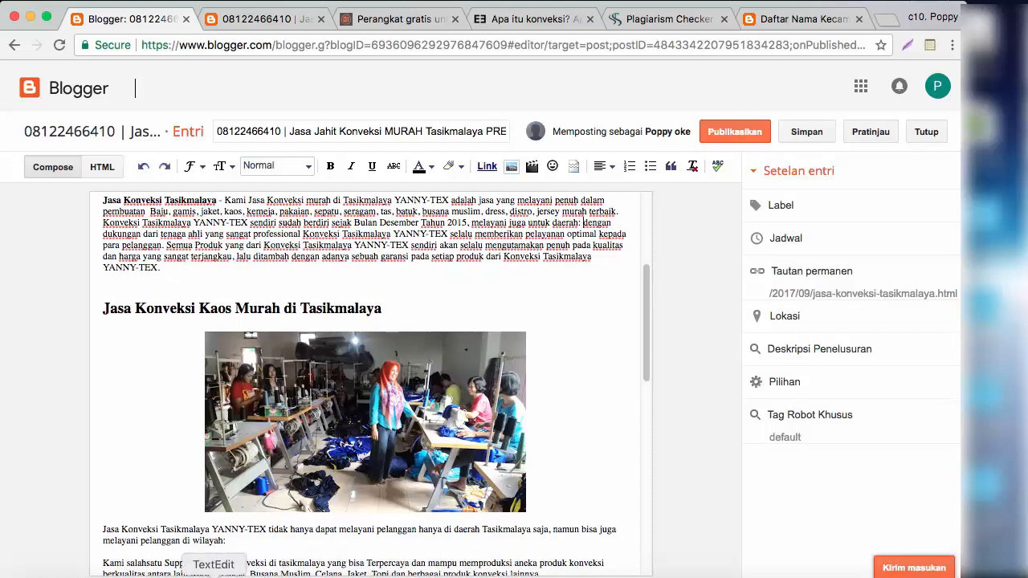
{"action": "left_click", "coordinate": [212, 575]}
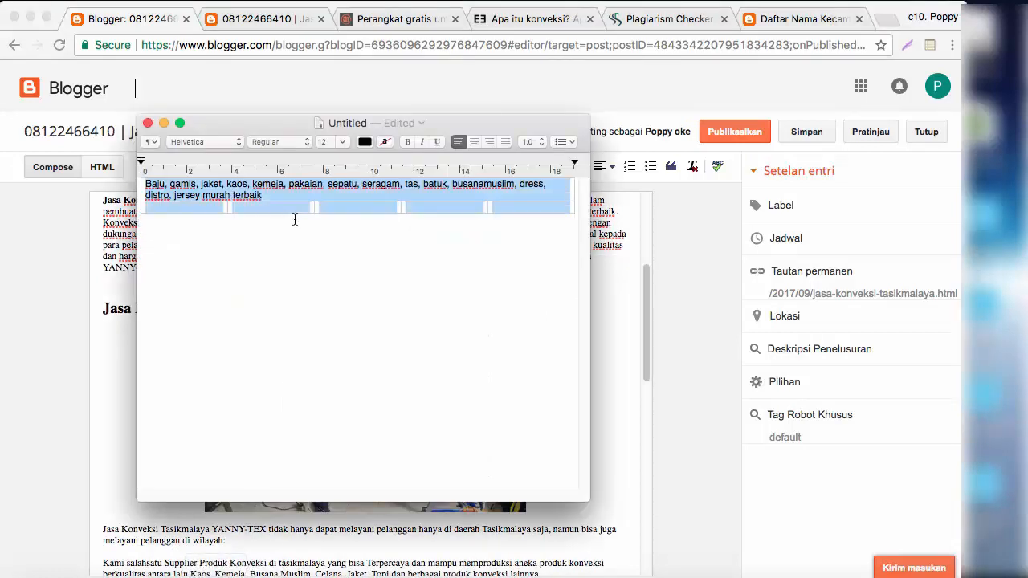
{"action": "key", "text": "super+v"}
{"action": "left_click_drag", "start_coordinate": [245, 198], "coordinate": [140, 184]}
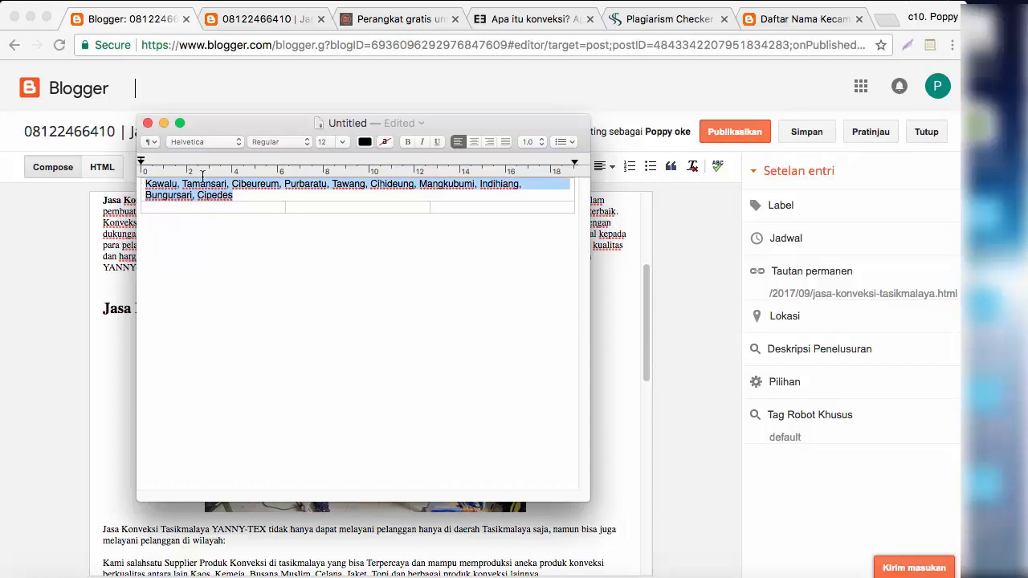
{"action": "left_click", "coordinate": [124, 231]}
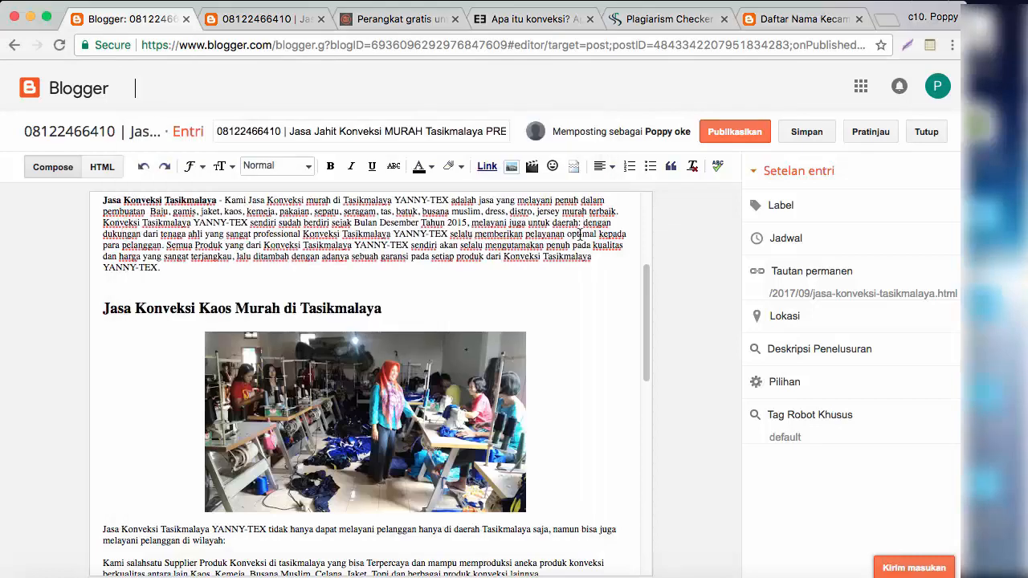
{"action": "key", "text": "super+v"}
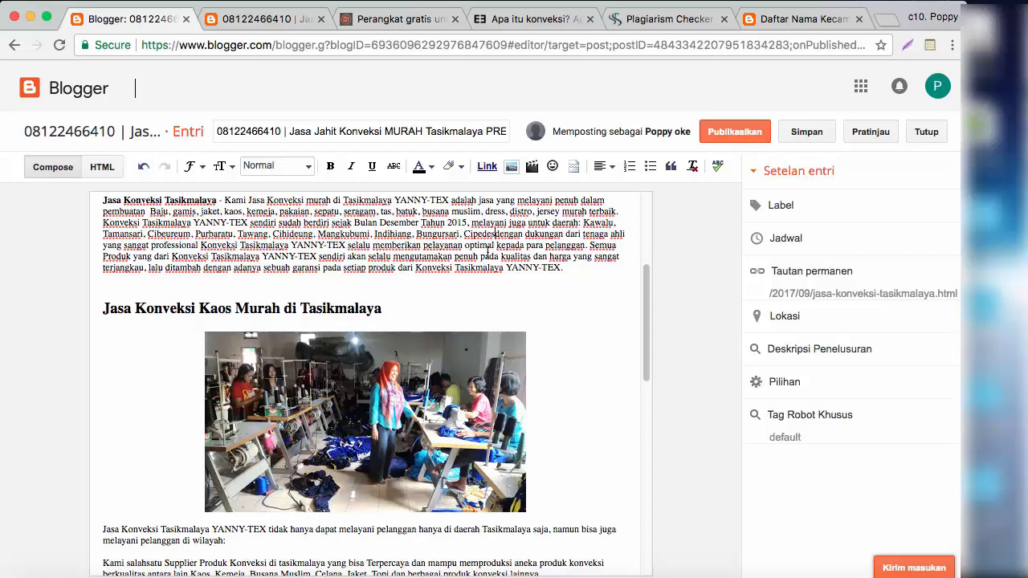
Step: End the sentence after "Cipedes" with a period and start a separate paragraph with a capitalised "Dengan dukungan"
{"action": "type", "text": "."}
{"action": "key", "text": "Return"}
{"action": "key", "text": "Return"}
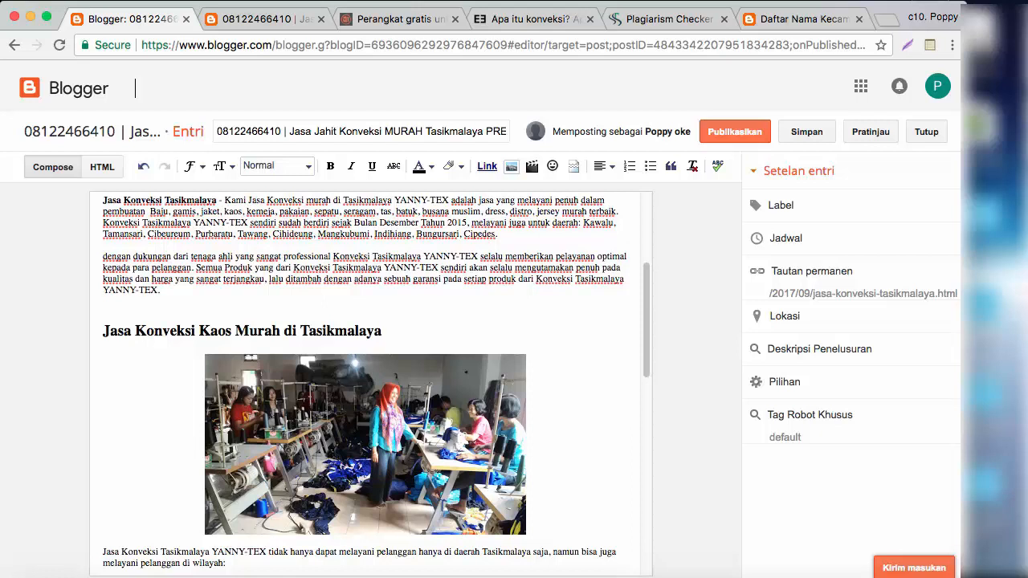
{"action": "key", "text": "Delete"}
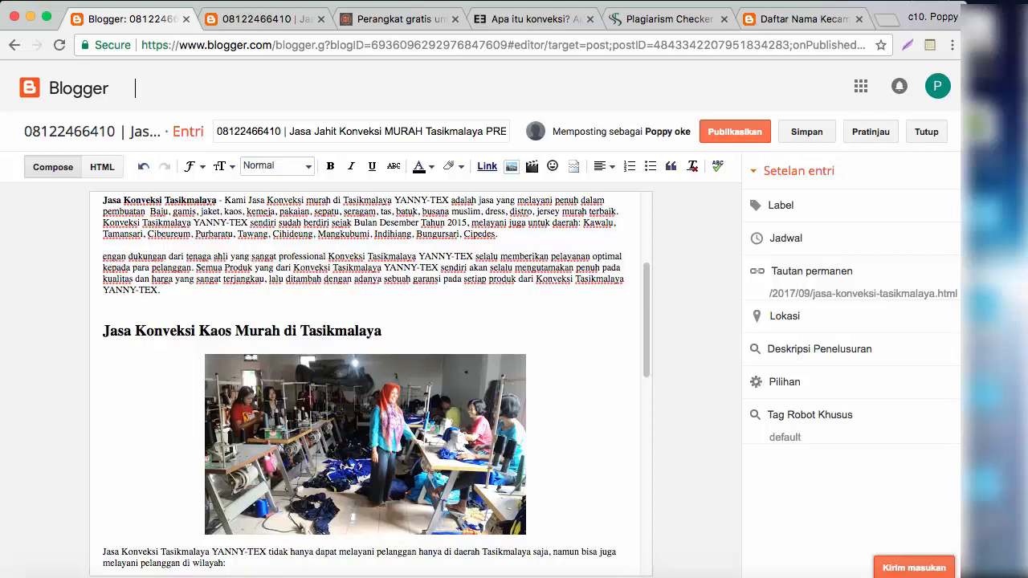
{"action": "type", "text": "D"}
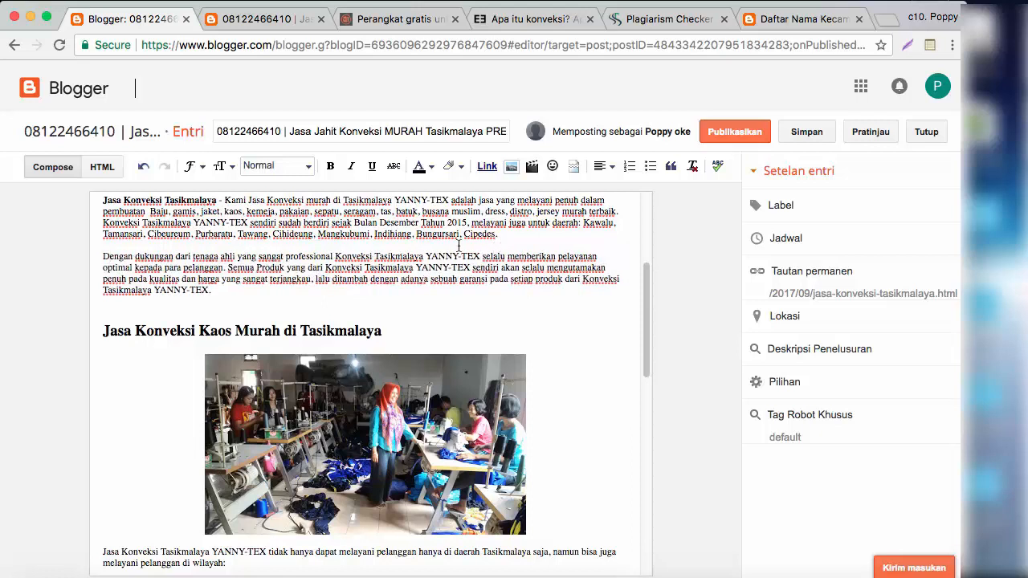
Step: Review the whole article from the "Jasa Konveksi di Tasikmalaya" heading to the closing paragraph, including the added district sentence
{"action": "scroll", "coordinate": [412, 252], "scroll_direction": "up", "scroll_amount": 1}
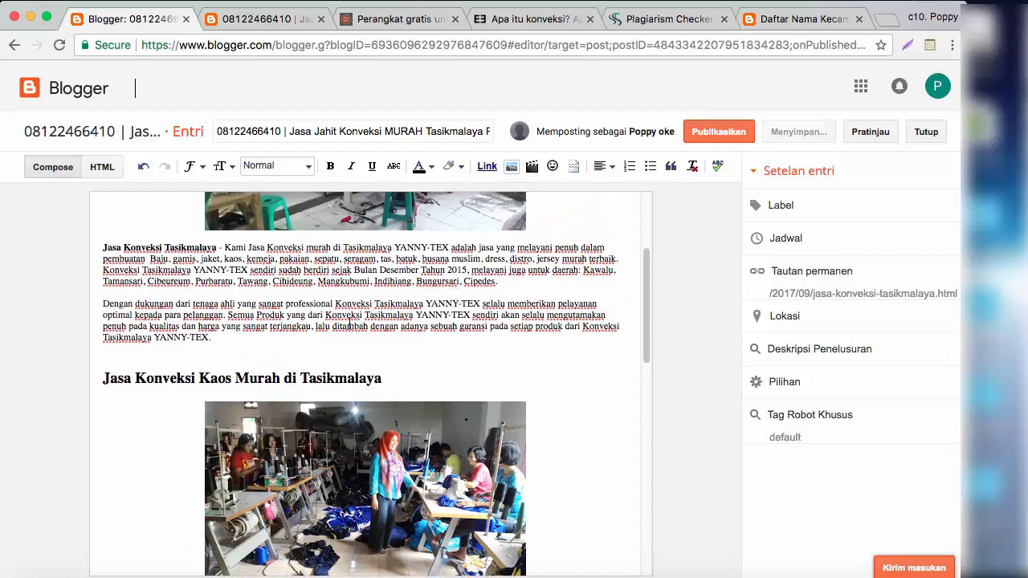
{"action": "scroll", "coordinate": [212, 328], "scroll_direction": "up", "scroll_amount": 4}
{"action": "scroll", "coordinate": [224, 327], "scroll_direction": "down", "scroll_amount": 10}
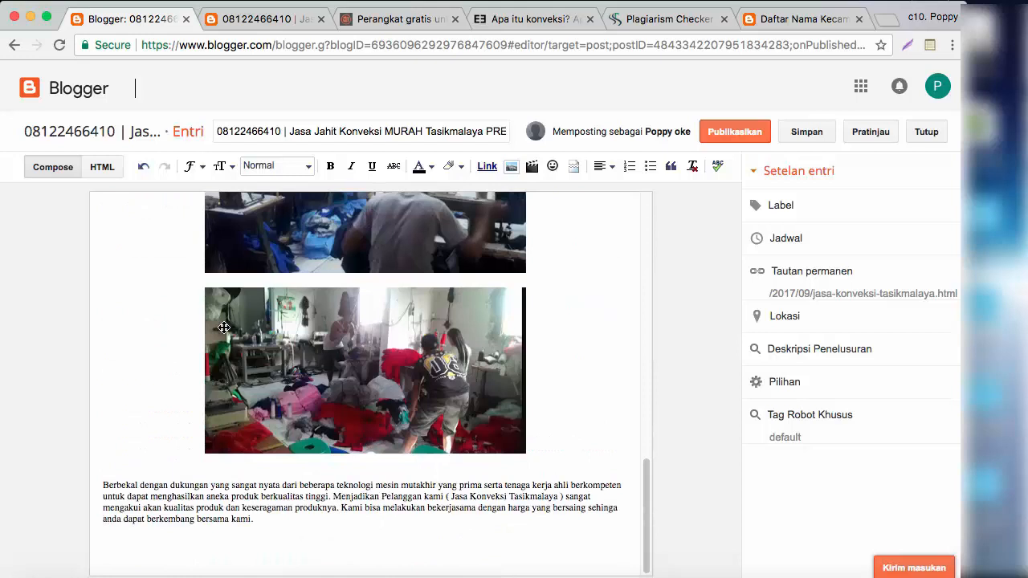
{"action": "scroll", "coordinate": [241, 325], "scroll_direction": "up", "scroll_amount": 15}
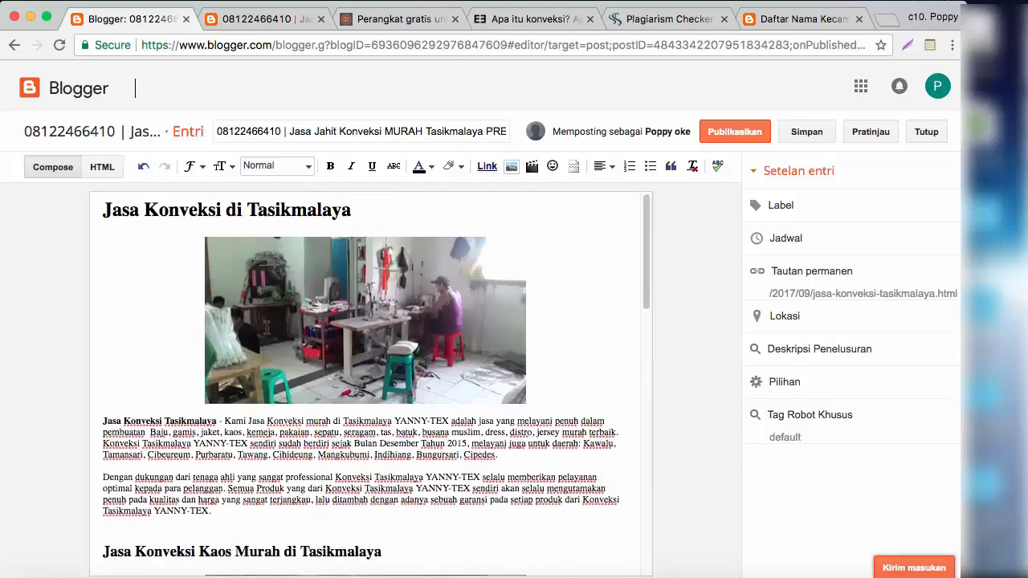
{"action": "scroll", "coordinate": [299, 359], "scroll_direction": "down", "scroll_amount": 4}
{"action": "scroll", "coordinate": [318, 338], "scroll_direction": "up", "scroll_amount": 1}
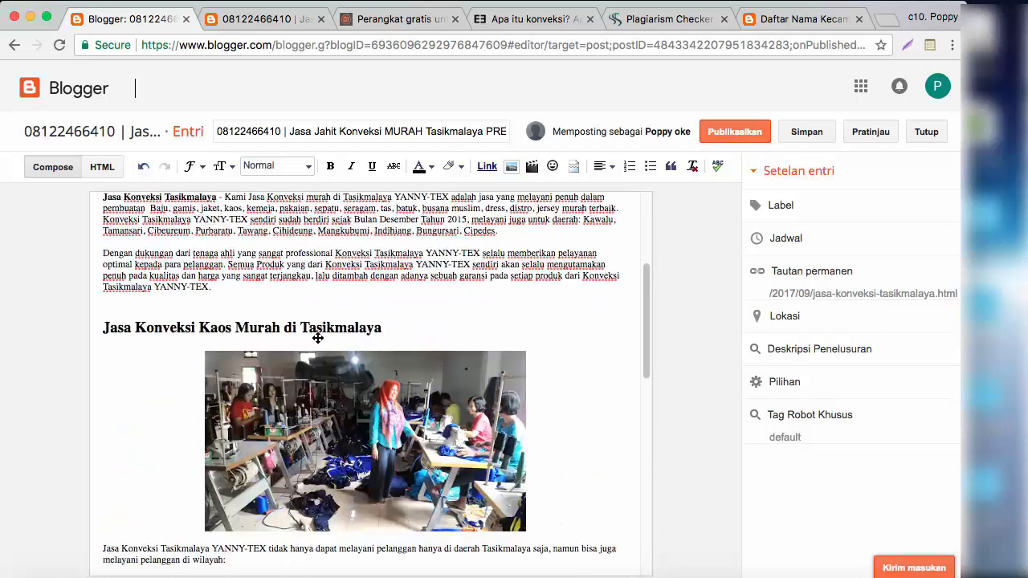
{"action": "scroll", "coordinate": [268, 228], "scroll_direction": "up", "scroll_amount": 1}
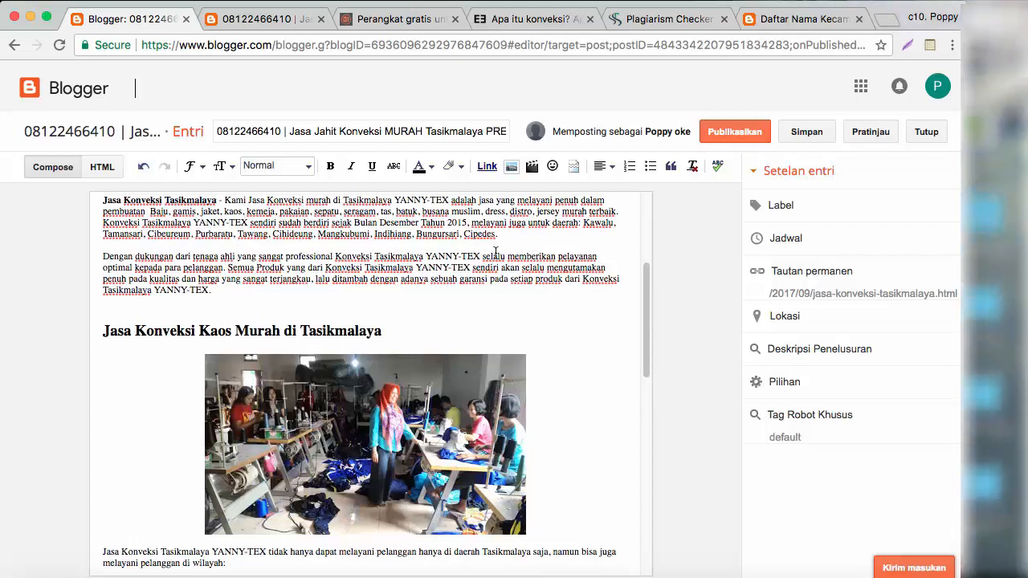
Step: Recheck the district sentence in the article's opening paragraphs and switch to the Word notes on "TRIK Mengoptimalkan Kota / wilayah lain"
{"action": "scroll", "coordinate": [299, 293], "scroll_direction": "up", "scroll_amount": 5}
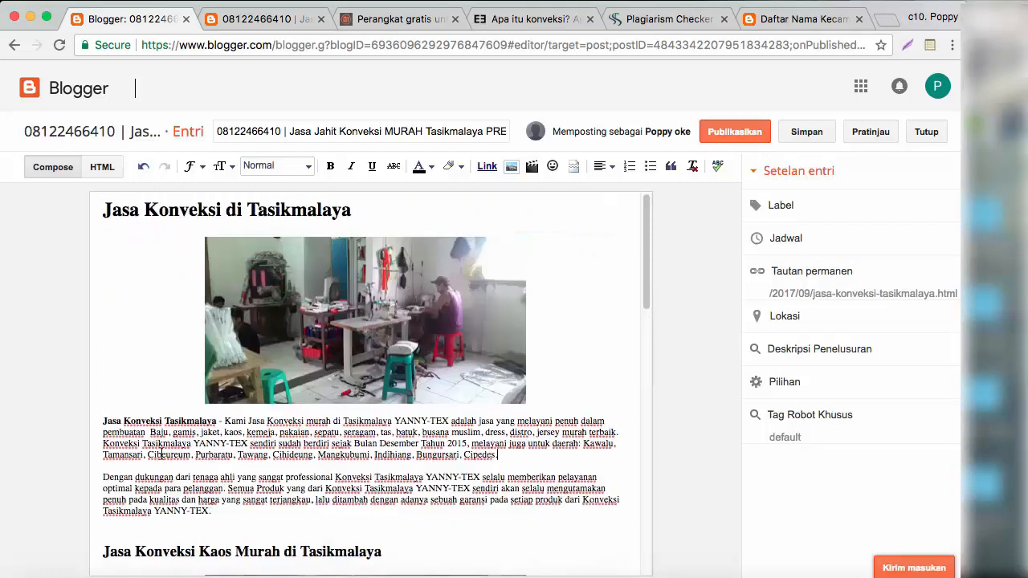
{"action": "scroll", "coordinate": [161, 454], "scroll_direction": "down", "scroll_amount": 1}
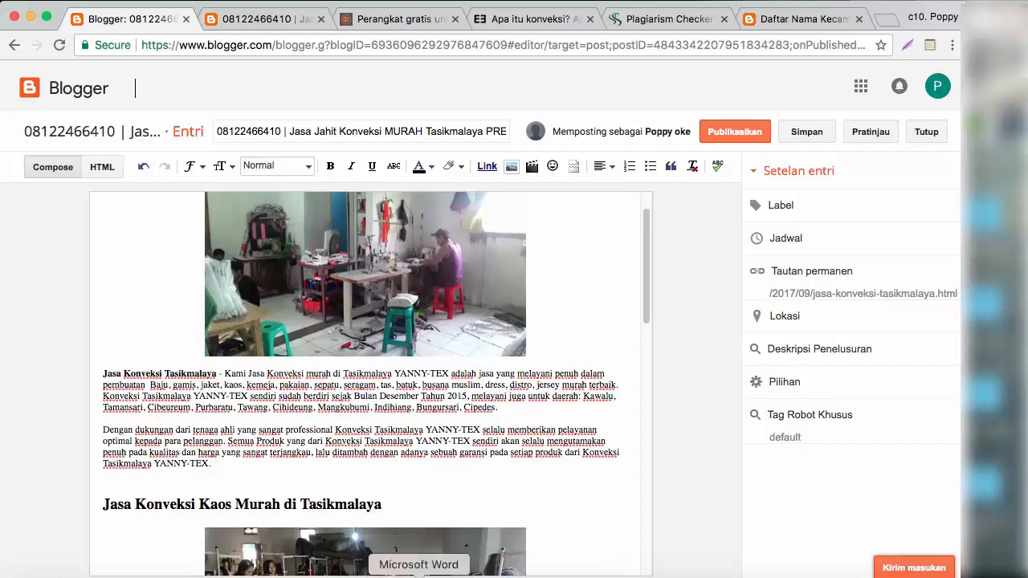
{"action": "left_click", "coordinate": [420, 568]}
{"action": "left_click", "coordinate": [281, 384]}
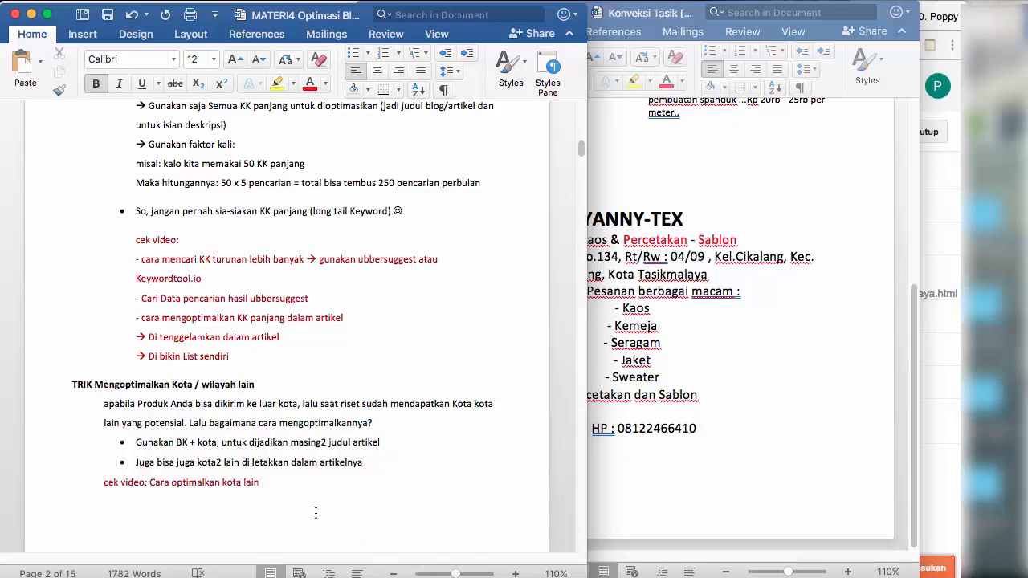
Step: Switch to Excel and review the "Jual Genteng di Jakarta" city list and the "Kecamatan di Tasikmalaya" district list on Sheet3
{"action": "left_click", "coordinate": [390, 572]}
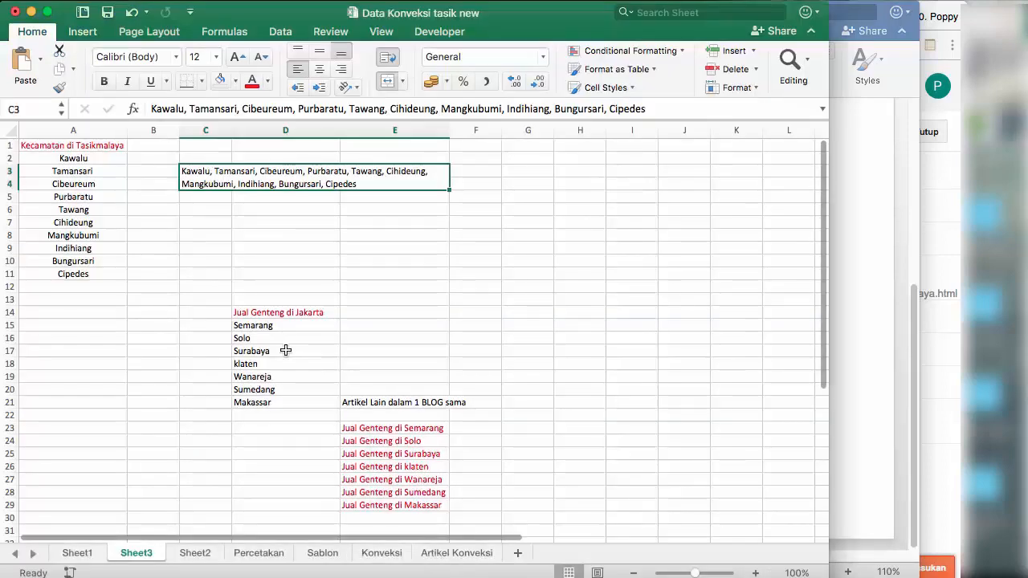
{"action": "left_click", "coordinate": [254, 342]}
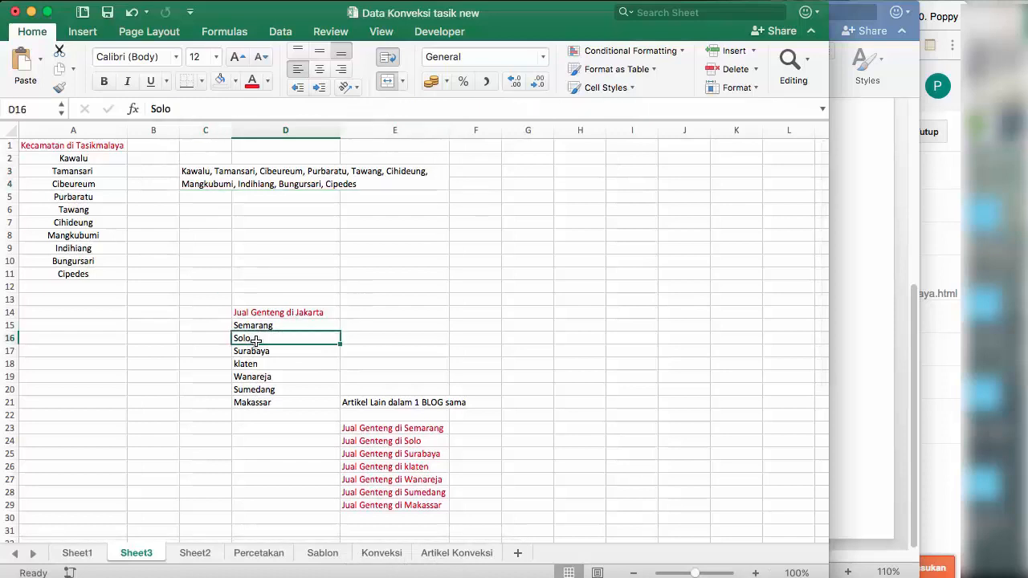
{"action": "left_click", "coordinate": [270, 314]}
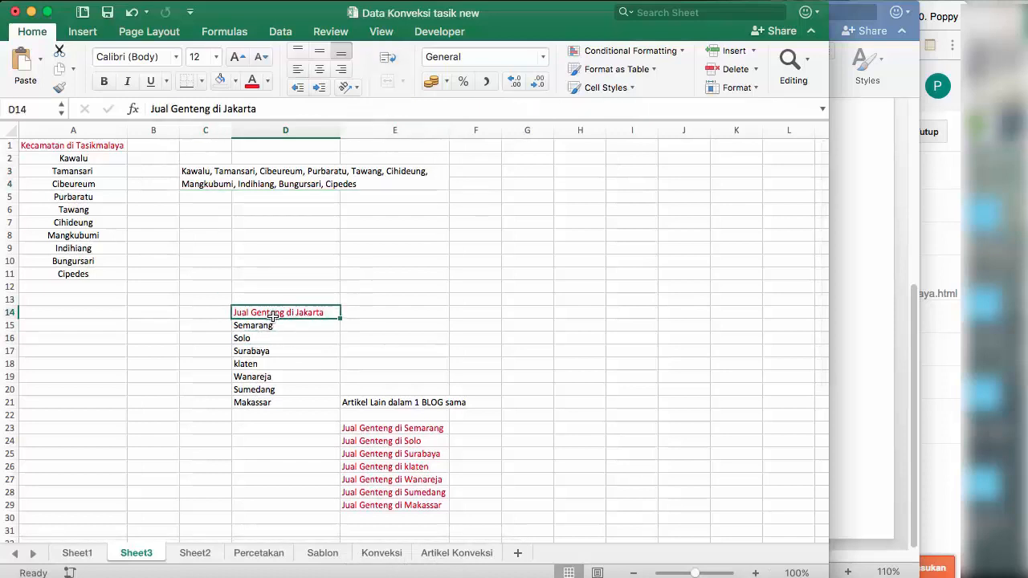
{"action": "left_click", "coordinate": [261, 391]}
{"action": "left_click", "coordinate": [263, 402]}
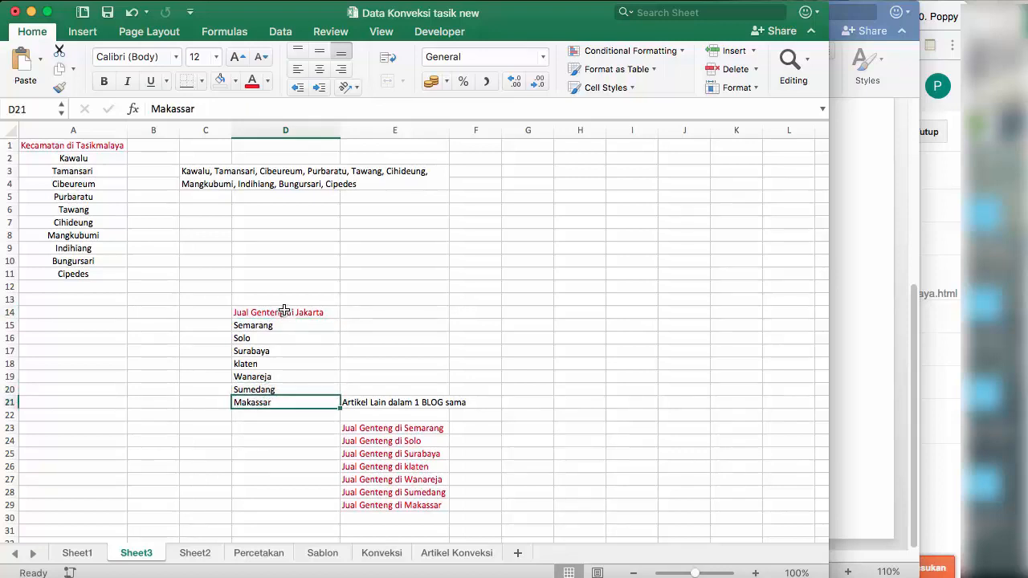
{"action": "left_click", "coordinate": [81, 170]}
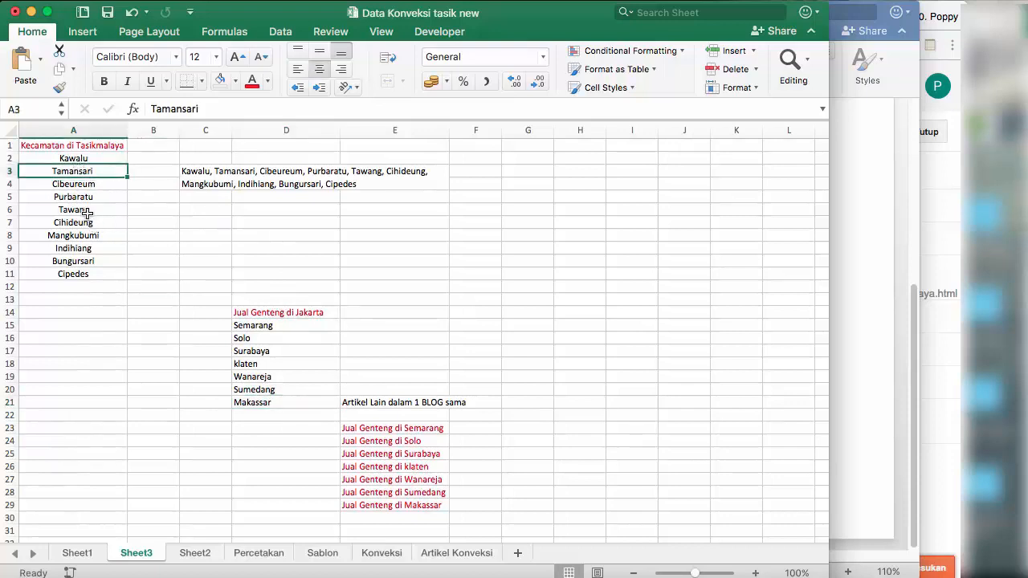
{"action": "left_click", "coordinate": [93, 235]}
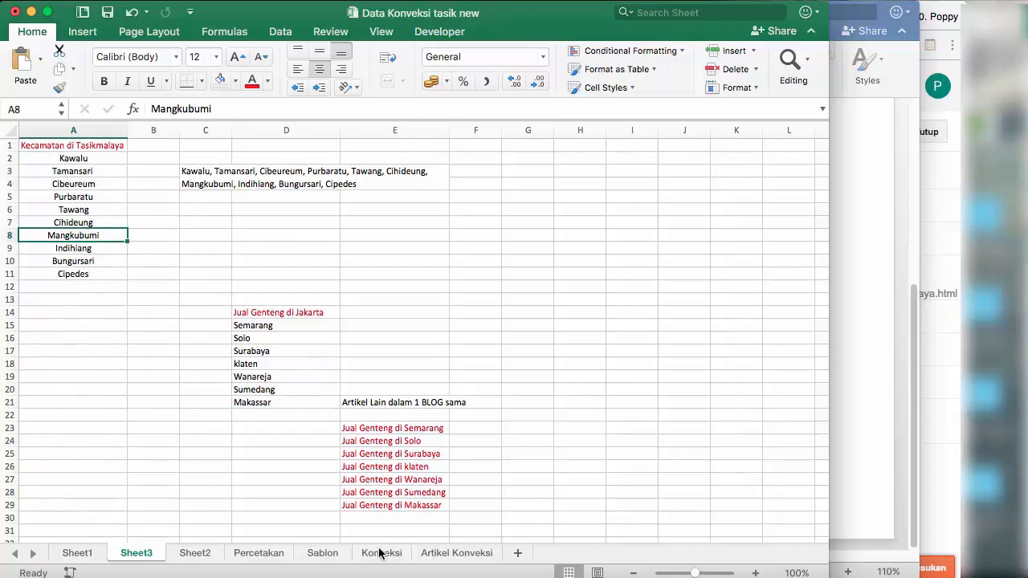
Step: Review the long-tail keyword and other-city notes in the Word document and return to the Excel workbook
{"action": "left_click", "coordinate": [419, 576]}
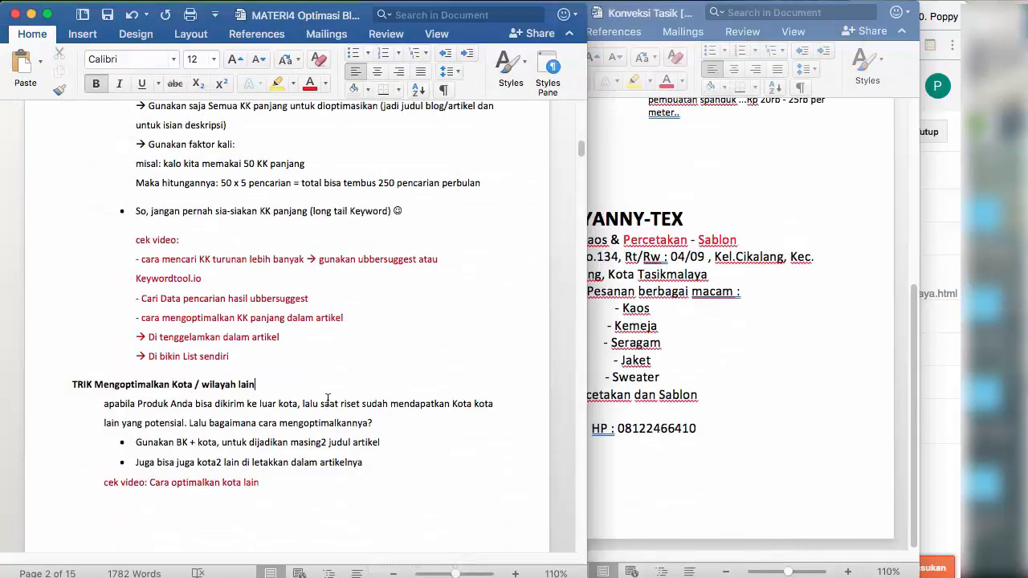
{"action": "scroll", "coordinate": [258, 263], "scroll_direction": "up", "scroll_amount": 2}
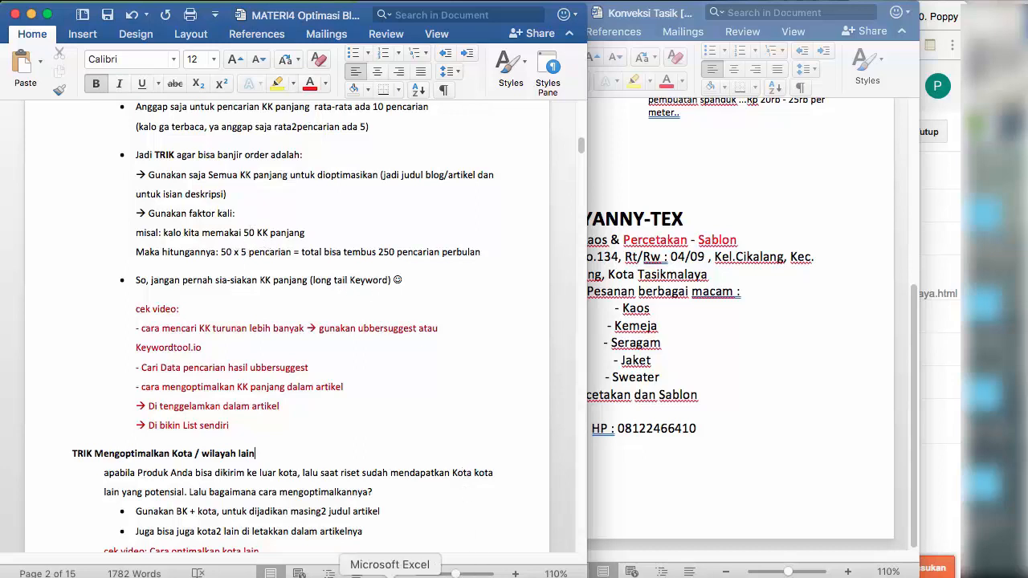
{"action": "left_click", "coordinate": [390, 575]}
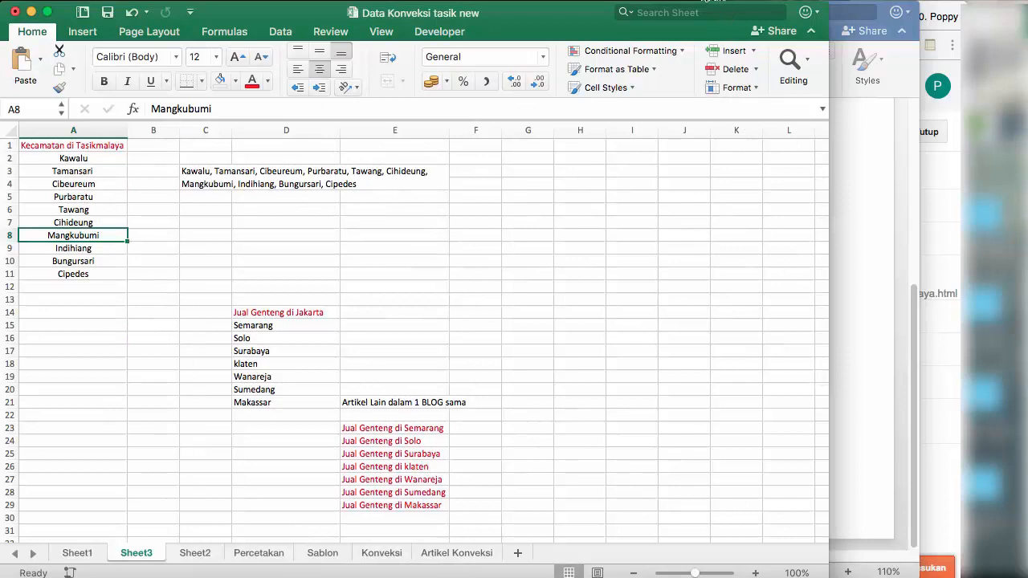
{"action": "left_click", "coordinate": [713, 1]}
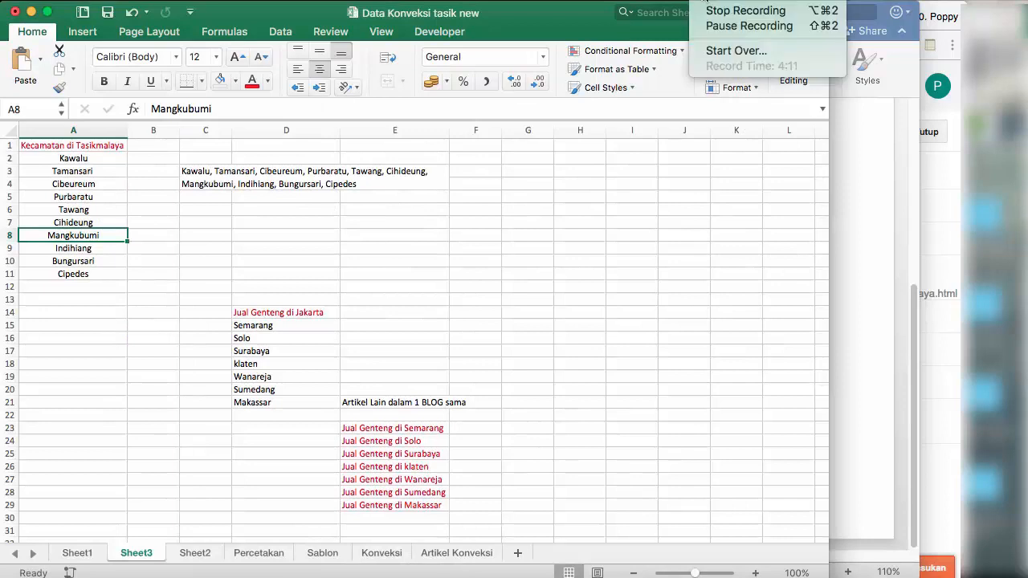
{"action": "left_click", "coordinate": [717, 11]}
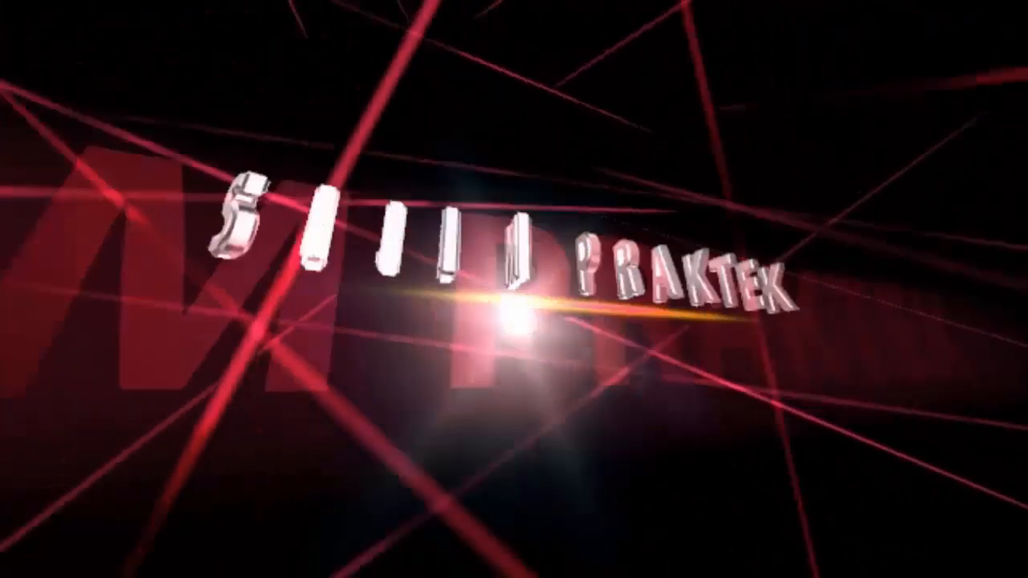